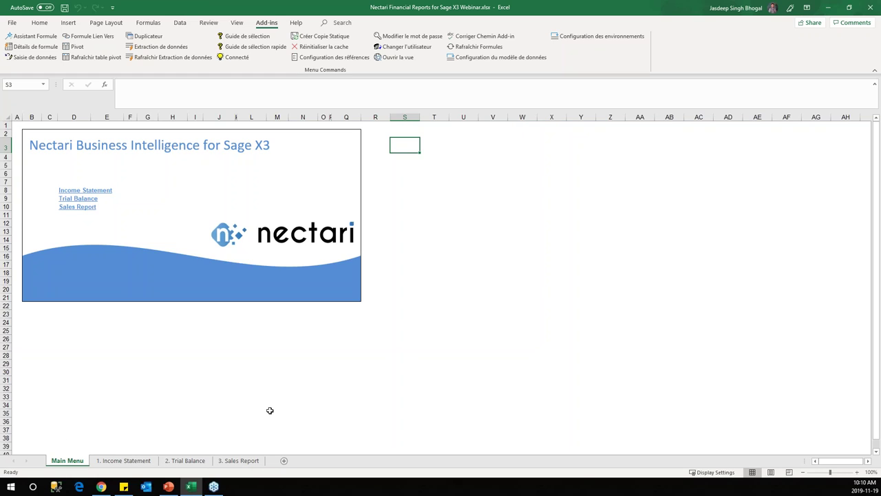
Step: Unhide the hidden parameters sheet and open it
right_click(69, 459)
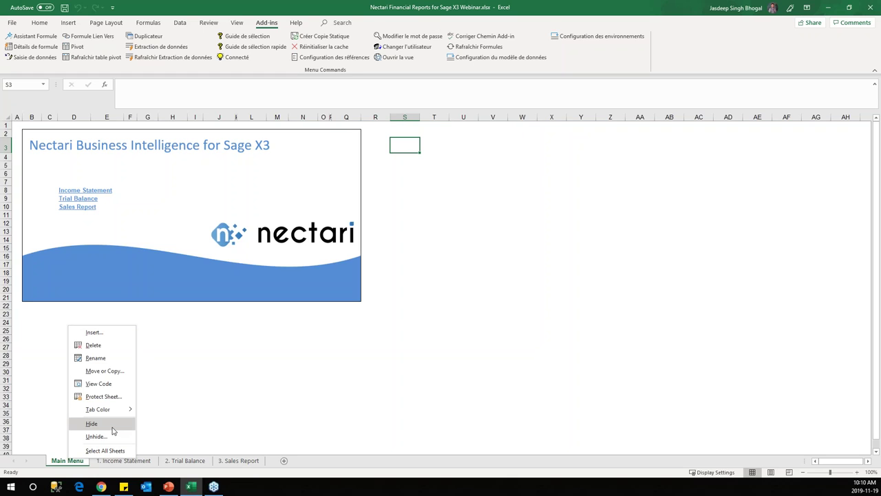
click(110, 435)
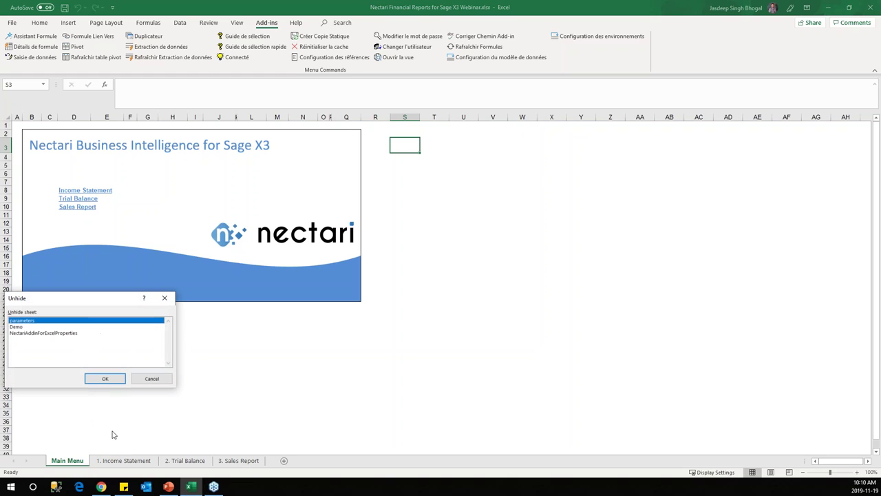
double_click(29, 321)
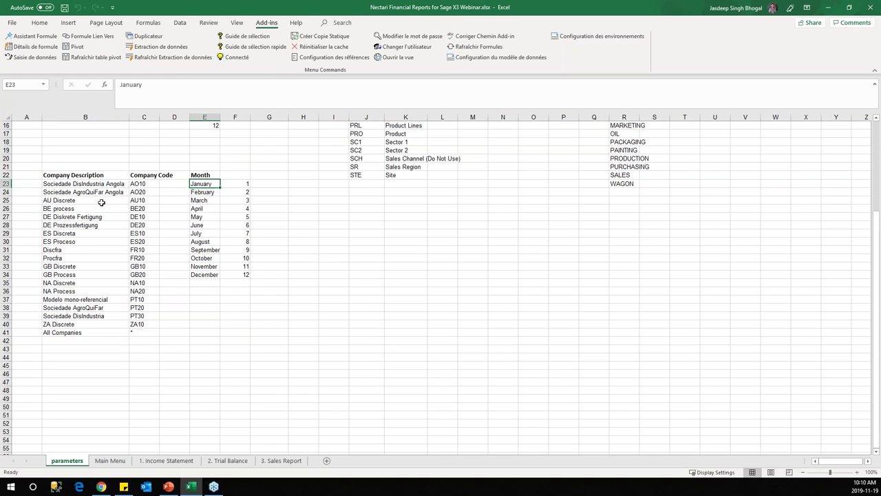
Step: Review the company, month and dimension code tables, then hide the parameters sheet again
click(85, 177)
click(86, 185)
drag(85, 177, 137, 333)
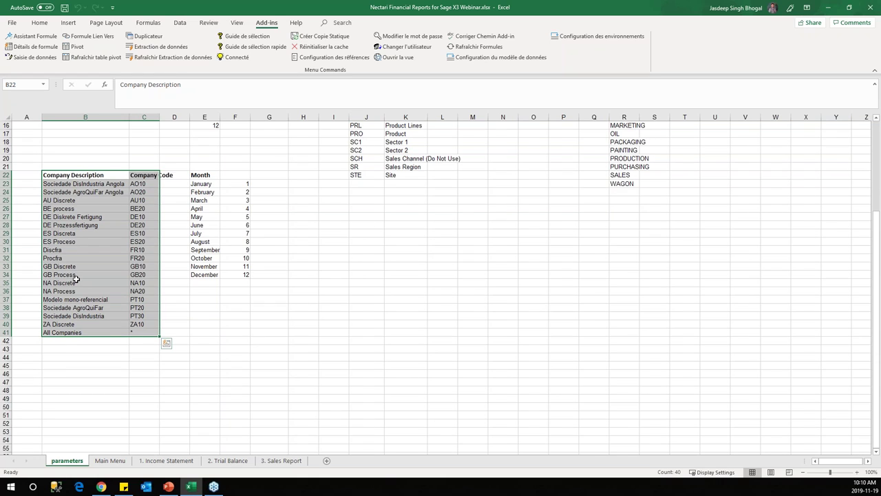
drag(207, 175, 240, 276)
drag(362, 128, 416, 176)
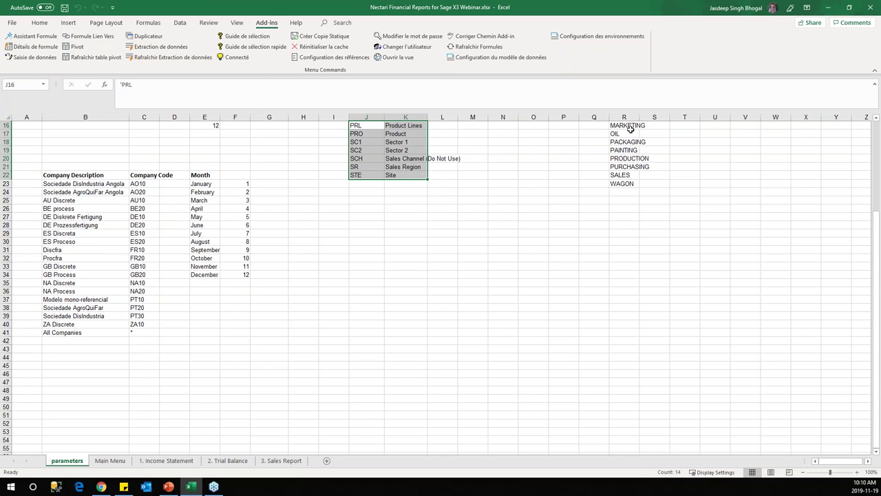
drag(624, 126, 624, 183)
drag(563, 199, 563, 216)
click(533, 233)
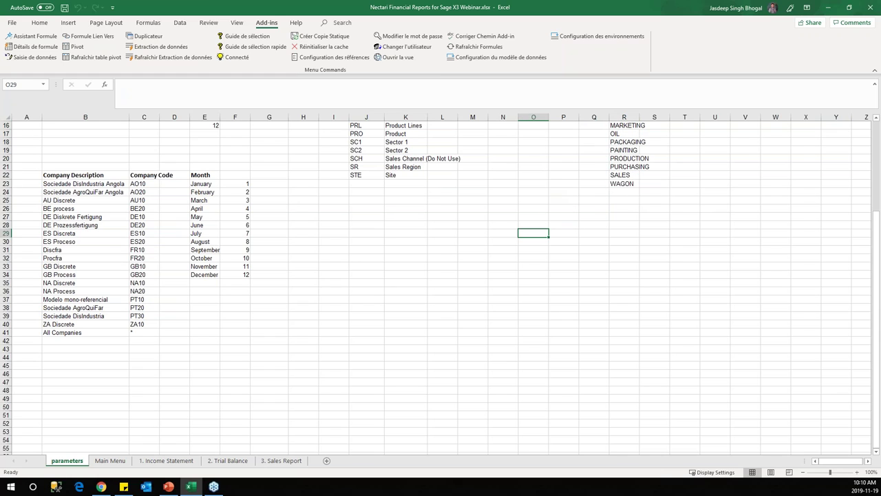
right_click(77, 462)
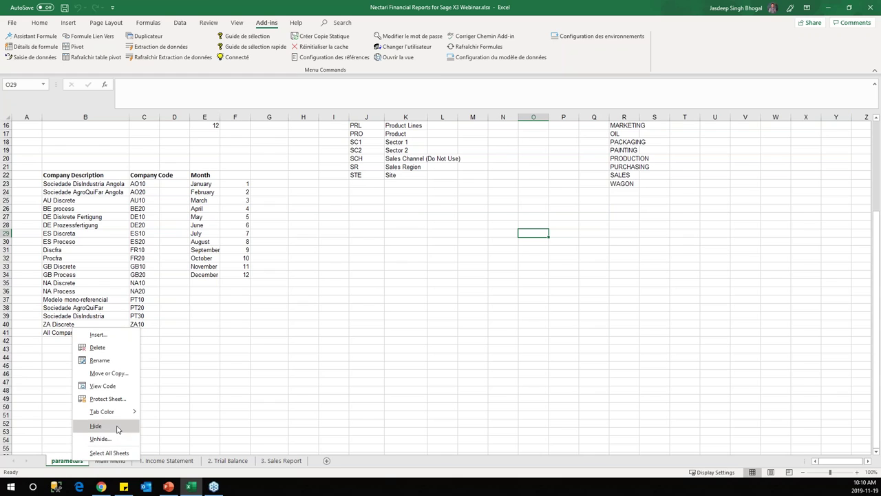
click(95, 426)
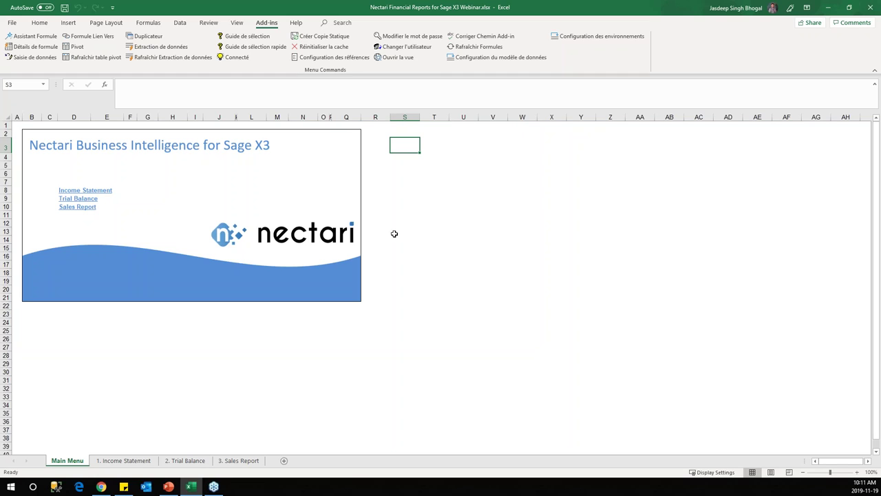
Step: Switch to the 1. Income Statement sheet and select the Current Month revenue cell G24
click(143, 460)
click(177, 240)
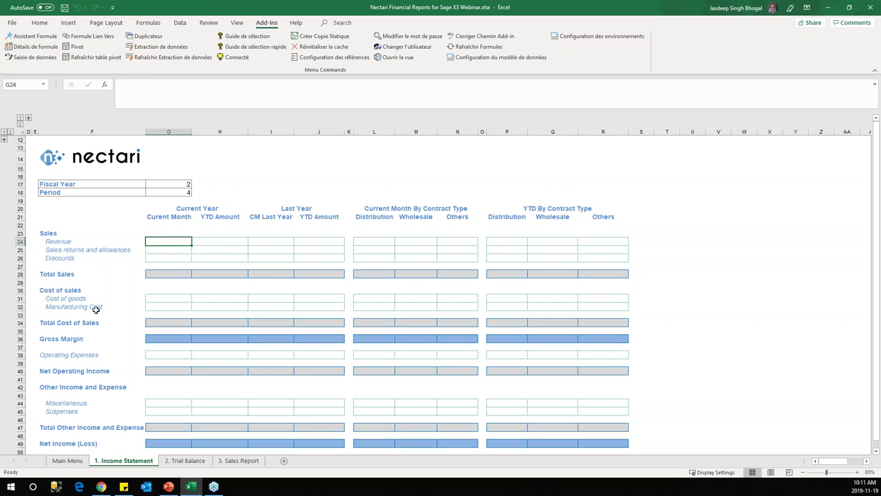
click(284, 177)
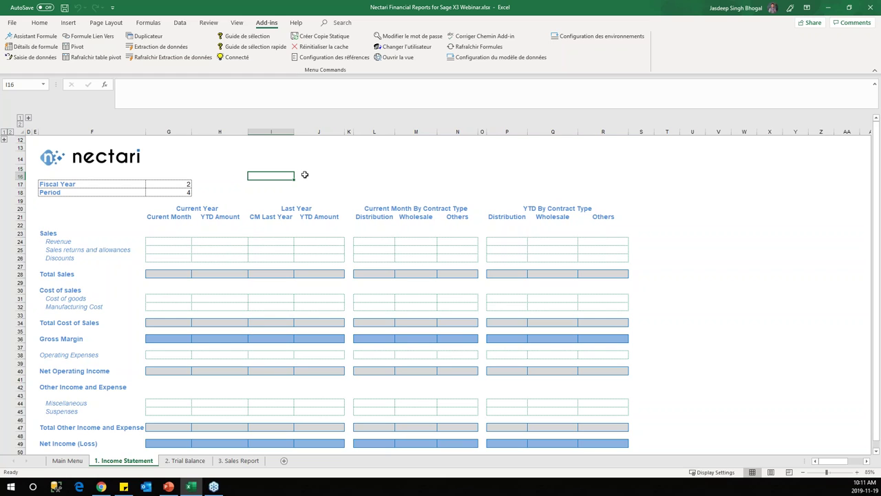
click(170, 243)
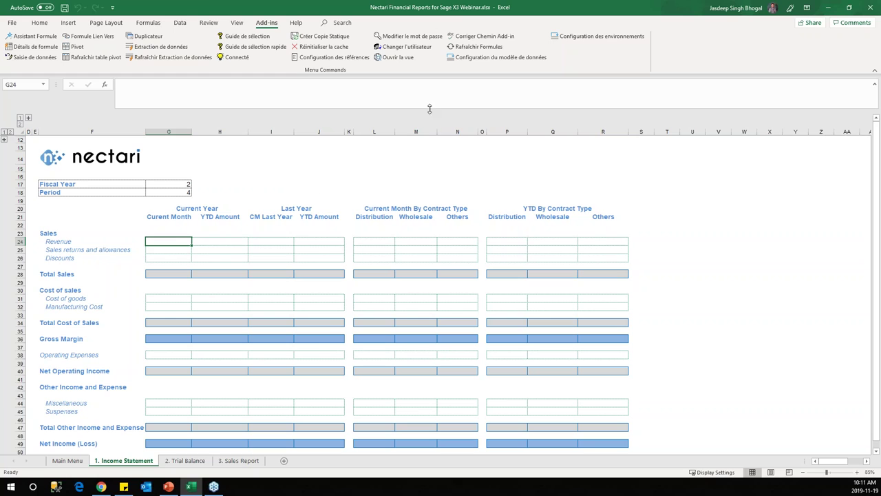
Step: Open the Changer l'utilisateur login, choose Français, and enter the username and password
click(416, 50)
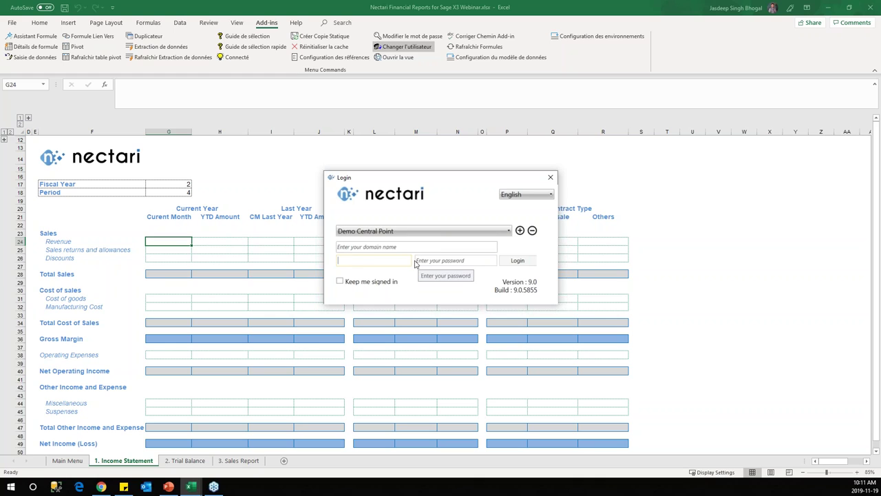
click(552, 179)
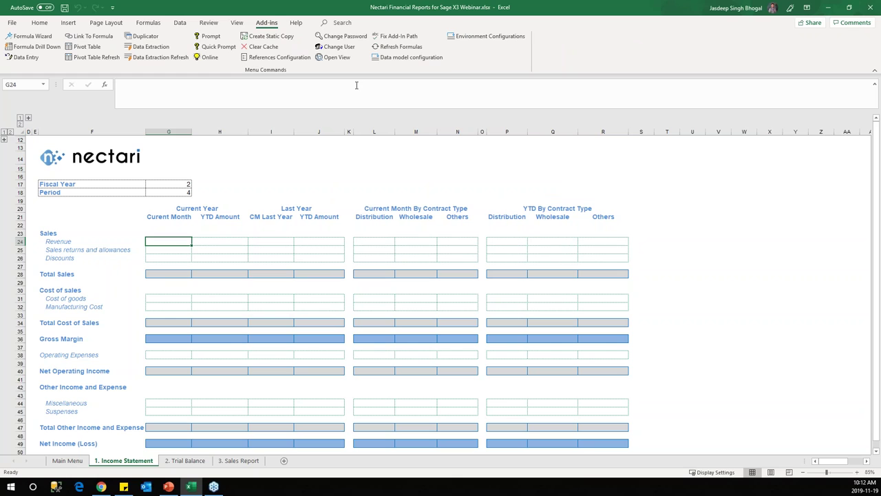
click(337, 46)
click(540, 196)
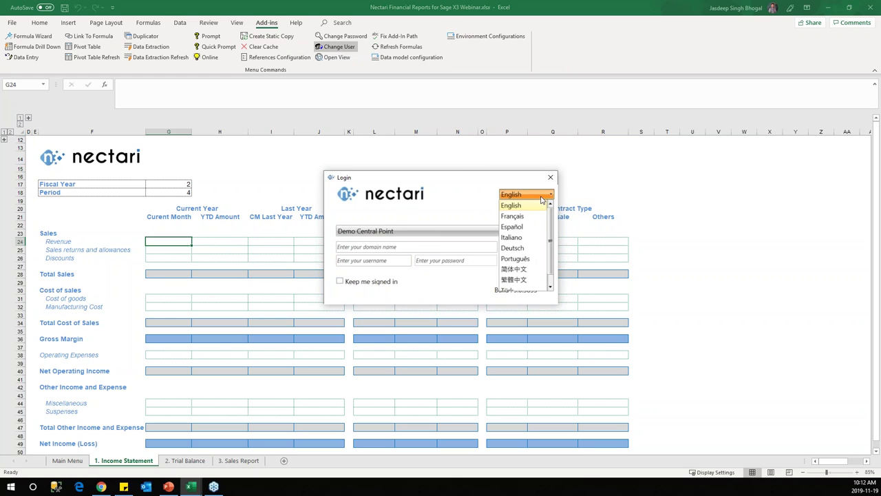
click(531, 216)
click(384, 261)
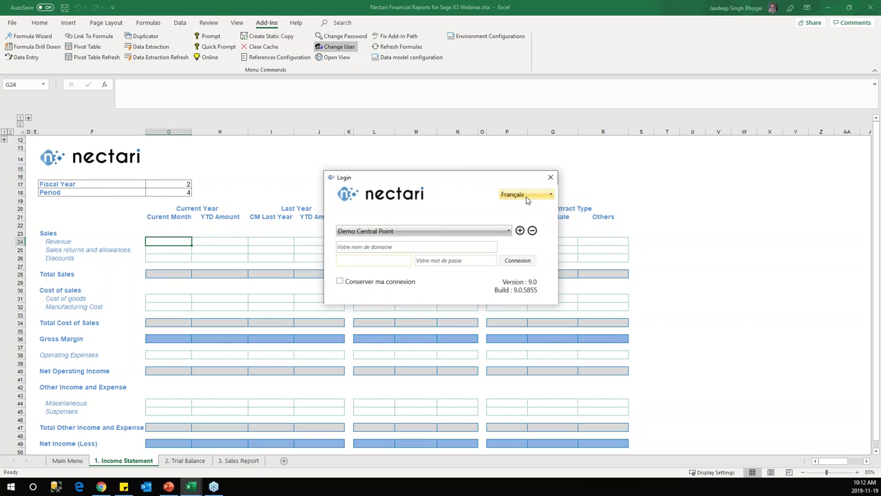
text(ADMIN)
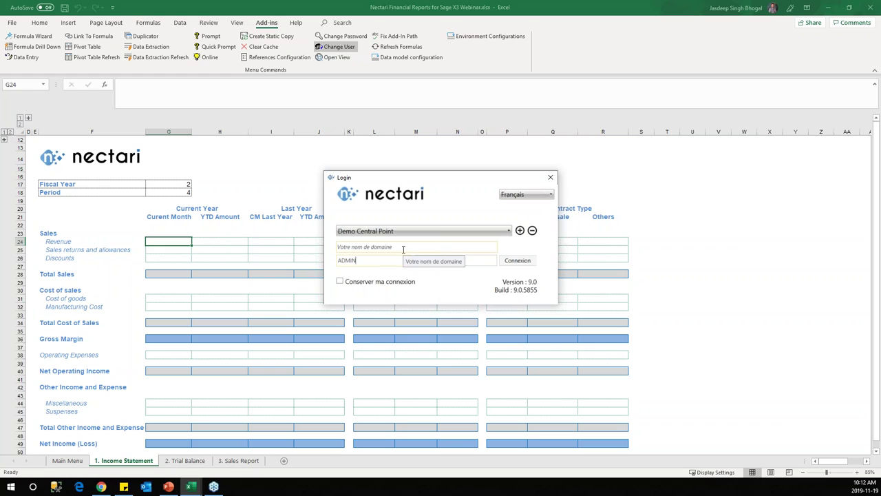
key(Tab)
text(admin)
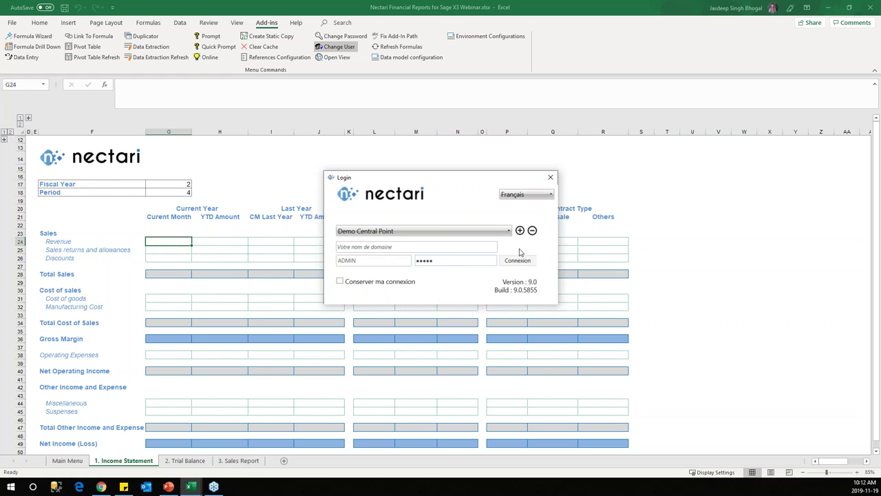
click(523, 262)
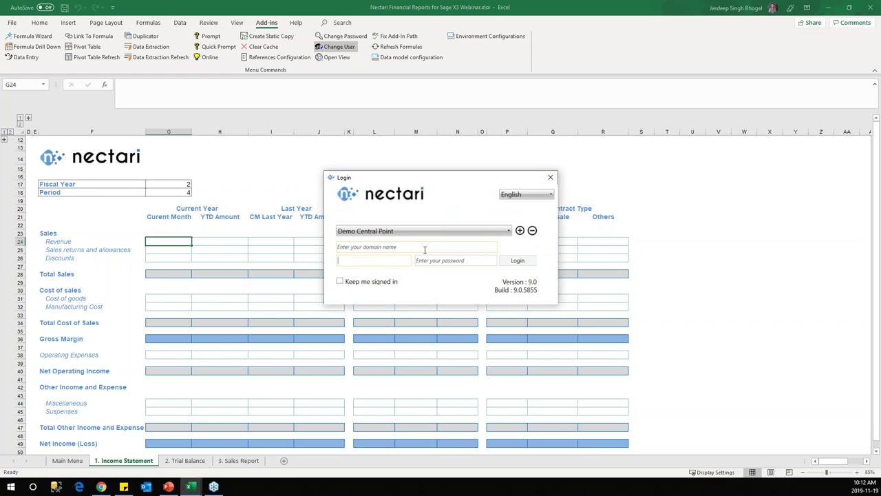
Step: Re-enter the username and password, reselect Français, and sign in with Connexion
text(ADMIN)
key(Tab)
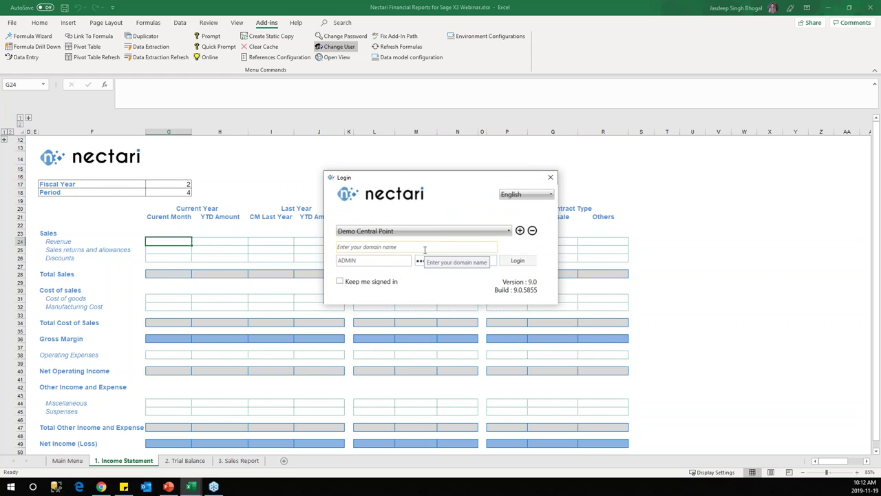
text(admin)
click(526, 196)
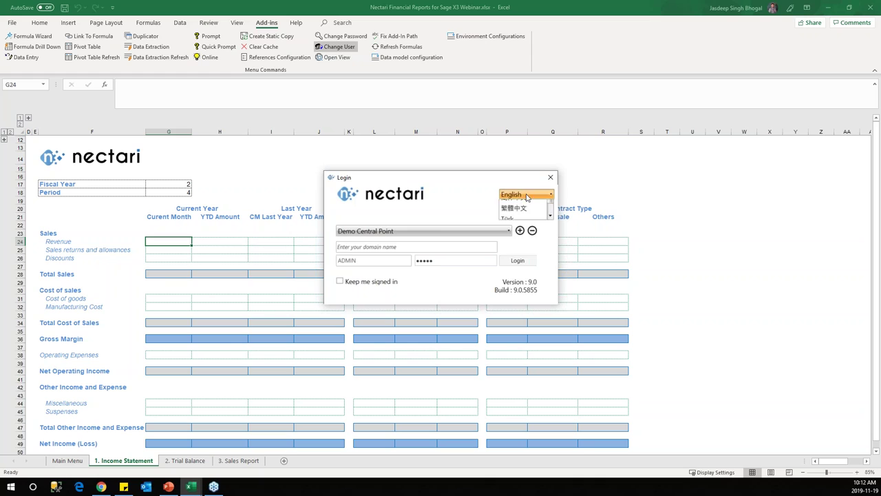
click(513, 214)
click(517, 260)
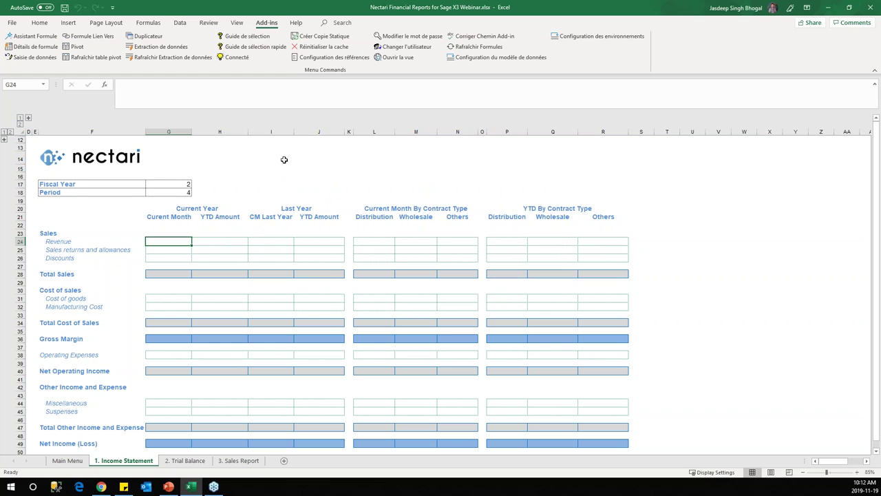
scroll(250, 267, down, 1)
scroll(238, 251, up, 1)
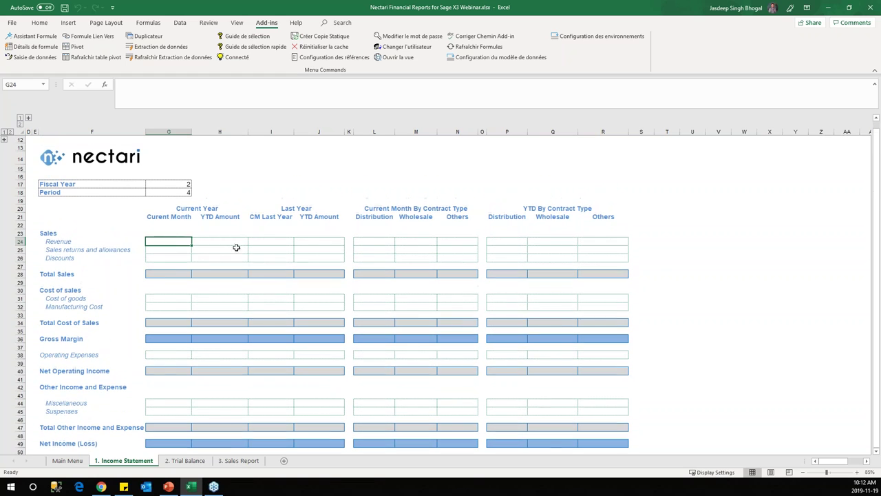
click(166, 131)
click(177, 241)
click(214, 241)
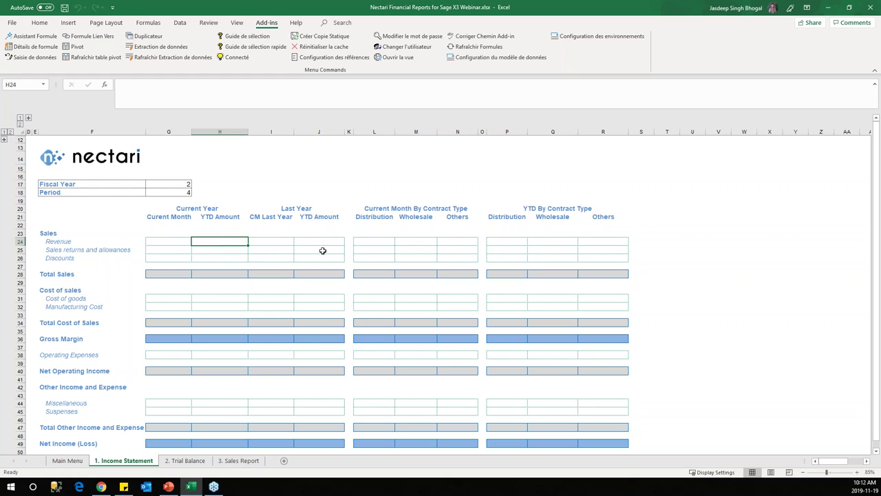
click(281, 238)
click(322, 243)
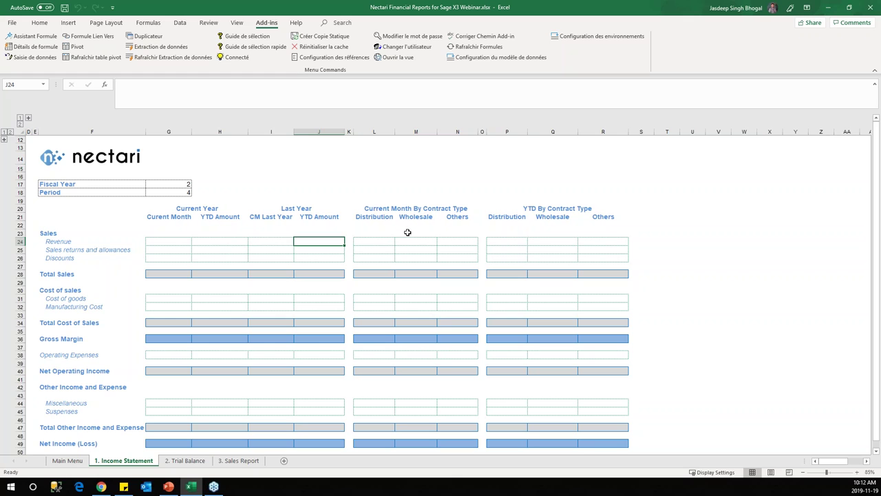
click(373, 131)
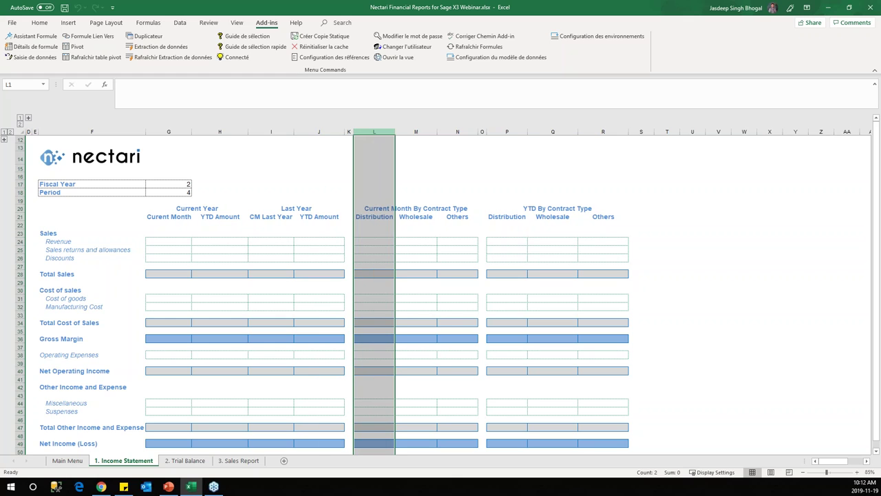
click(416, 131)
click(459, 132)
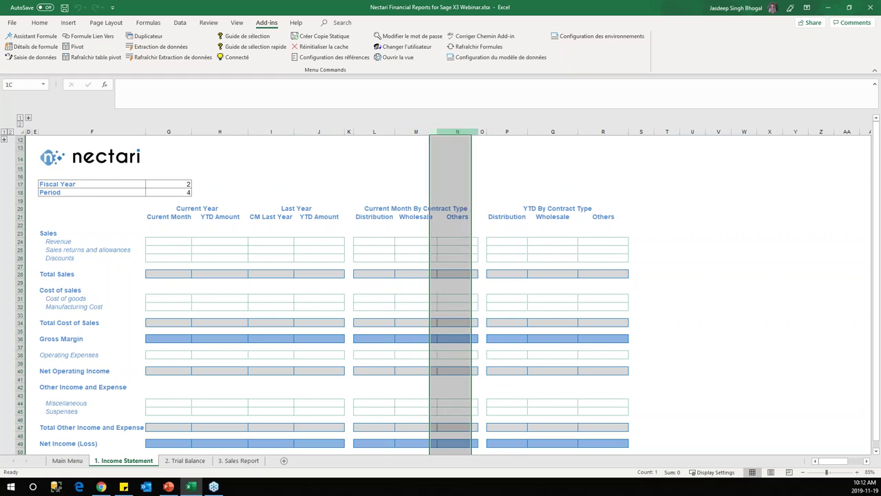
click(385, 240)
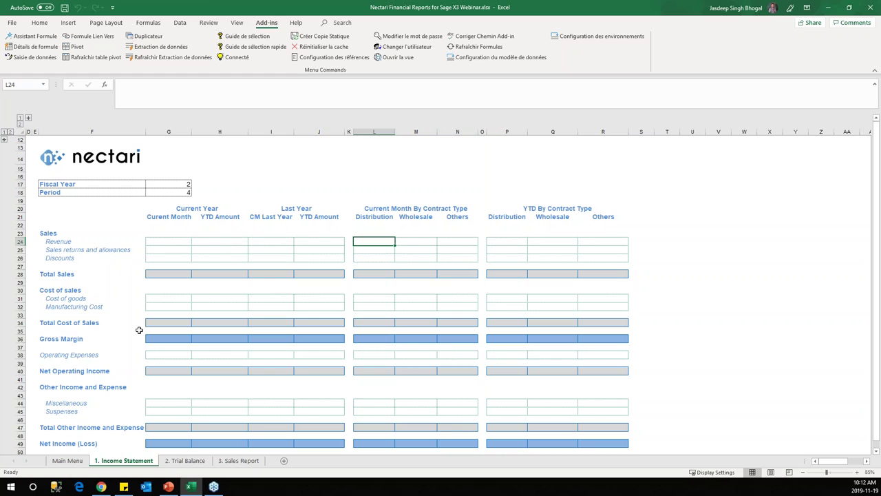
click(186, 241)
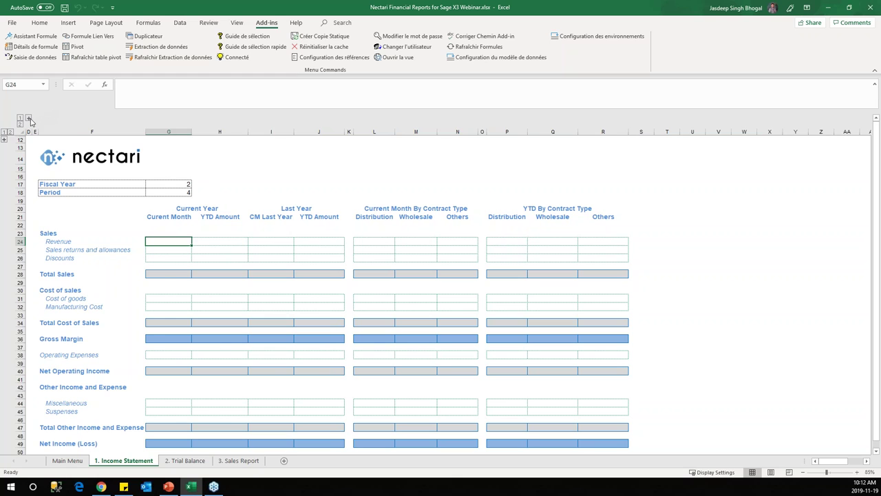
click(29, 119)
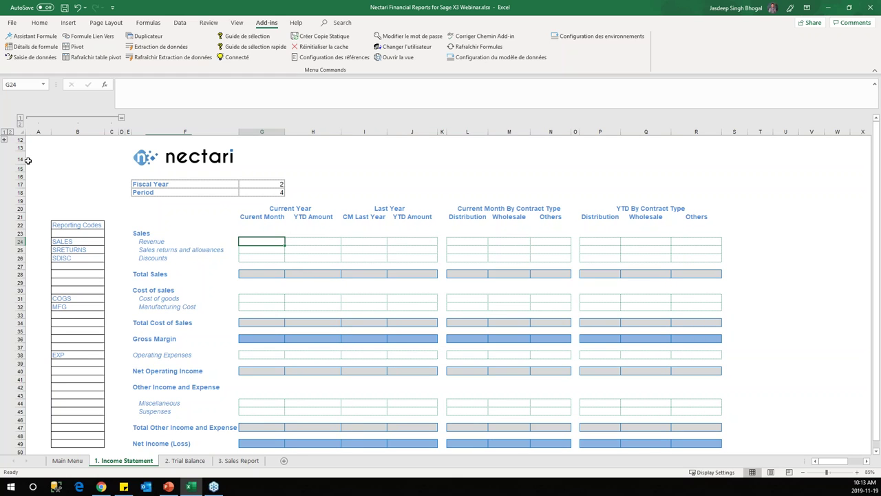
click(4, 141)
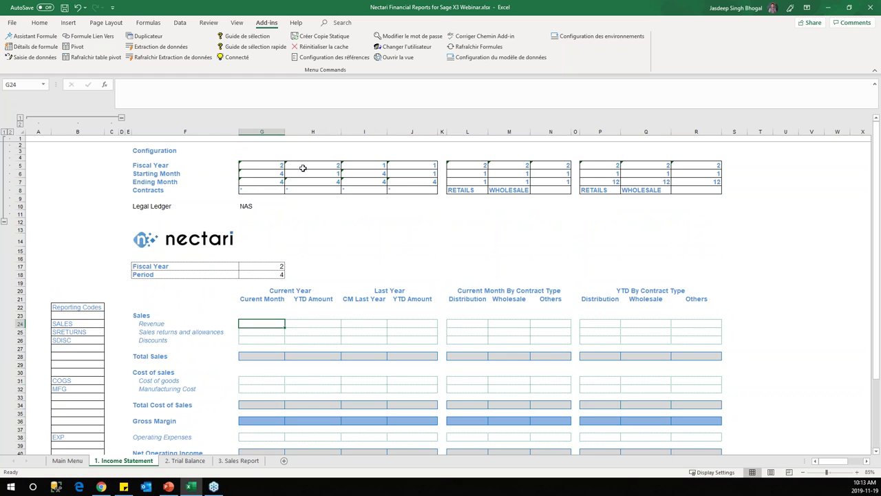
click(92, 307)
scroll(93, 306, down, 2)
scroll(92, 307, down, 2)
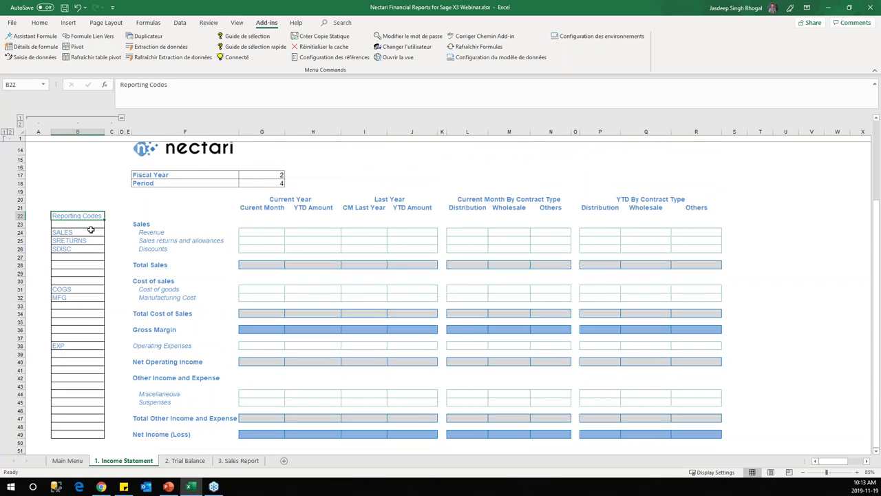
click(90, 231)
click(87, 241)
click(83, 249)
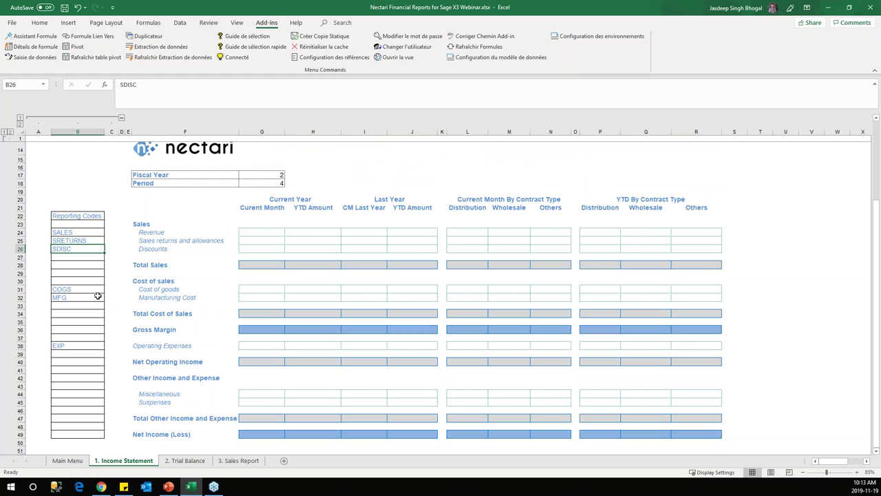
click(81, 290)
click(79, 298)
click(80, 344)
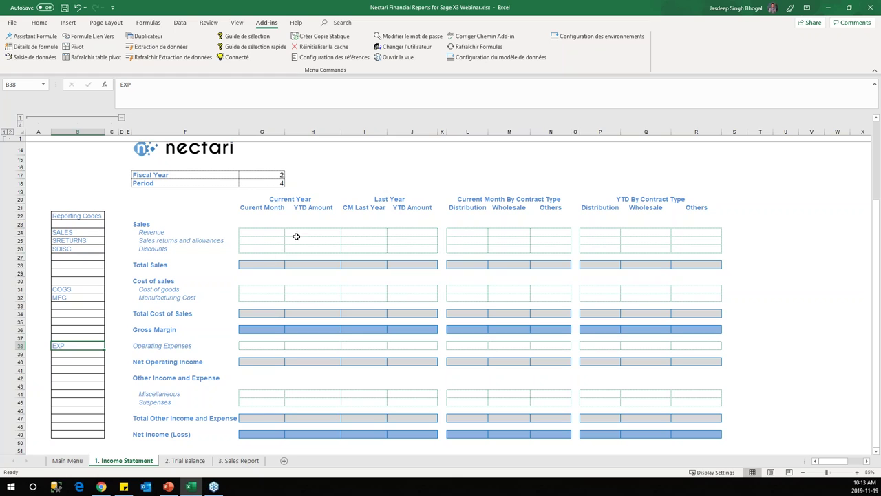
click(265, 231)
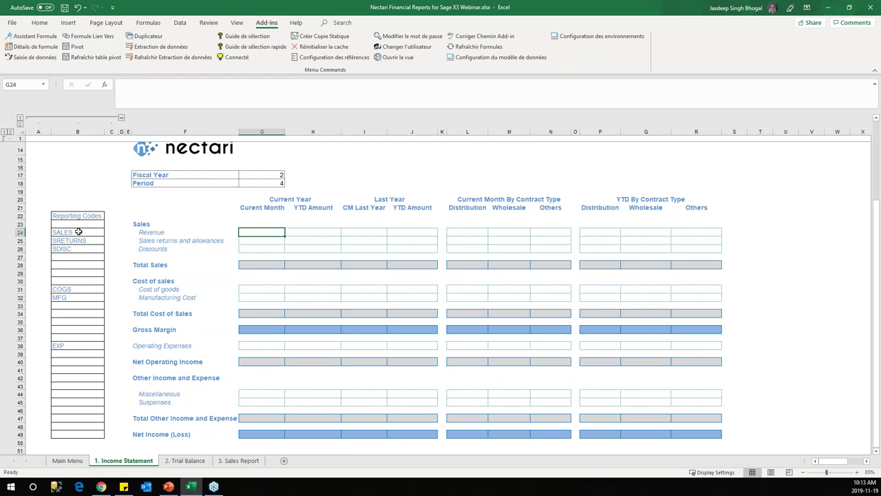
click(78, 231)
scroll(122, 348, up, 4)
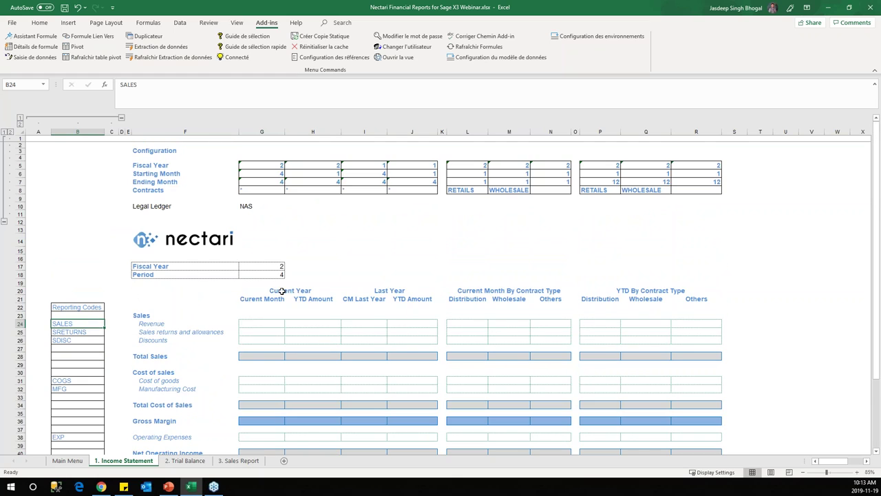
click(266, 322)
click(262, 297)
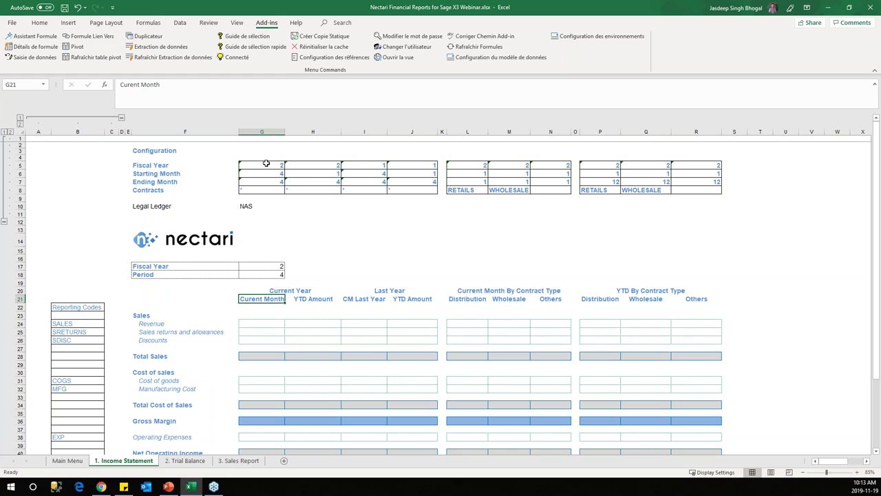
click(278, 322)
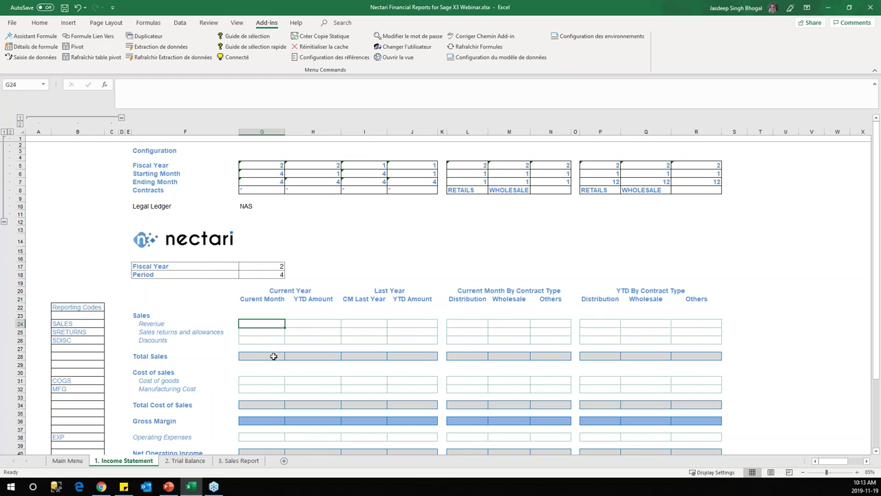
drag(277, 166, 277, 190)
click(277, 166)
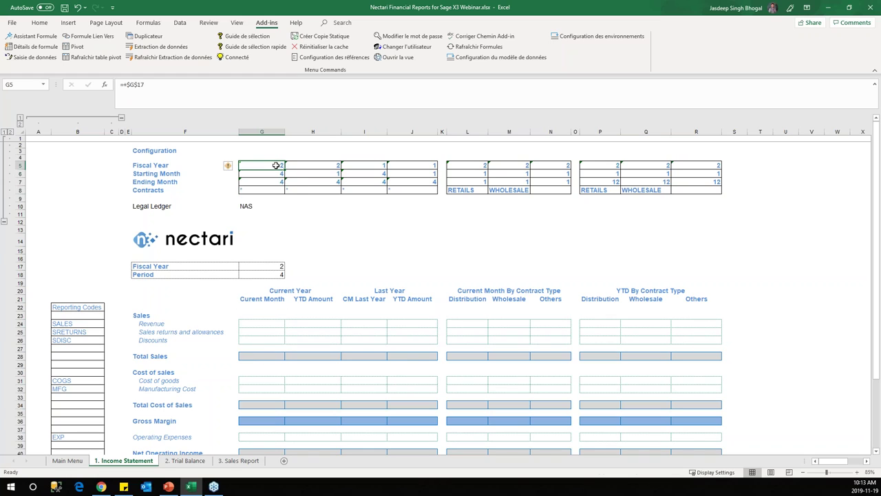
click(121, 119)
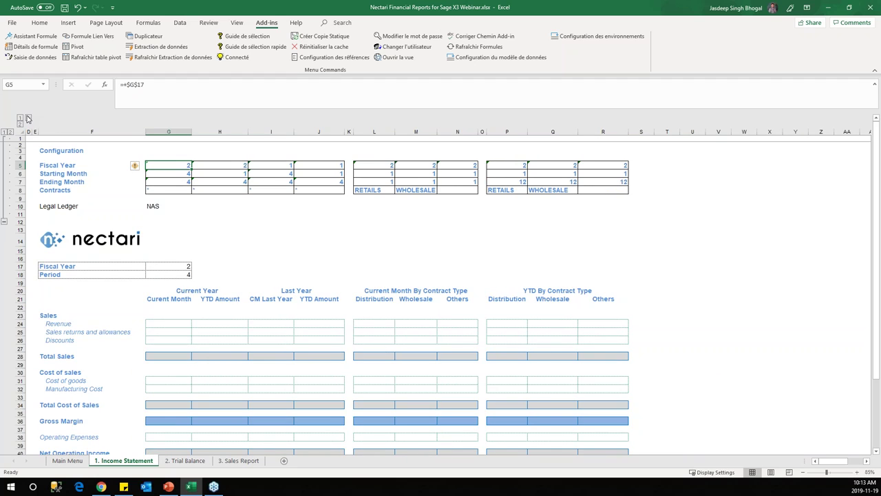
click(28, 119)
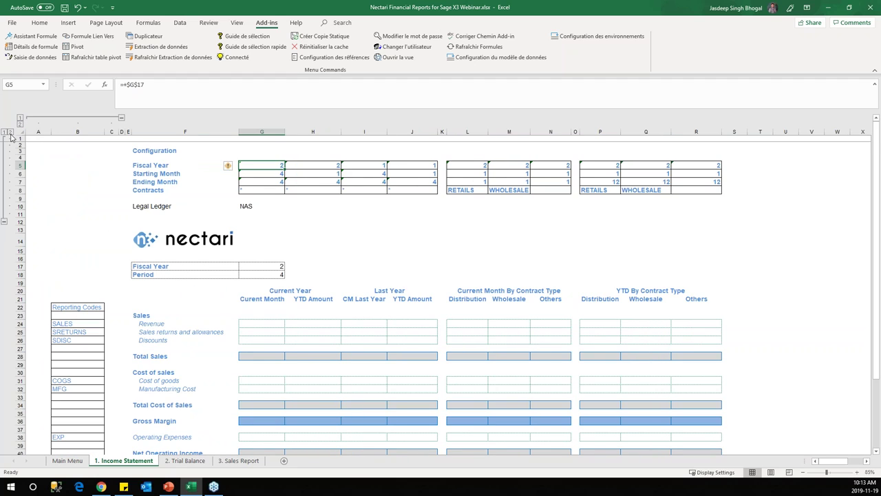
click(5, 222)
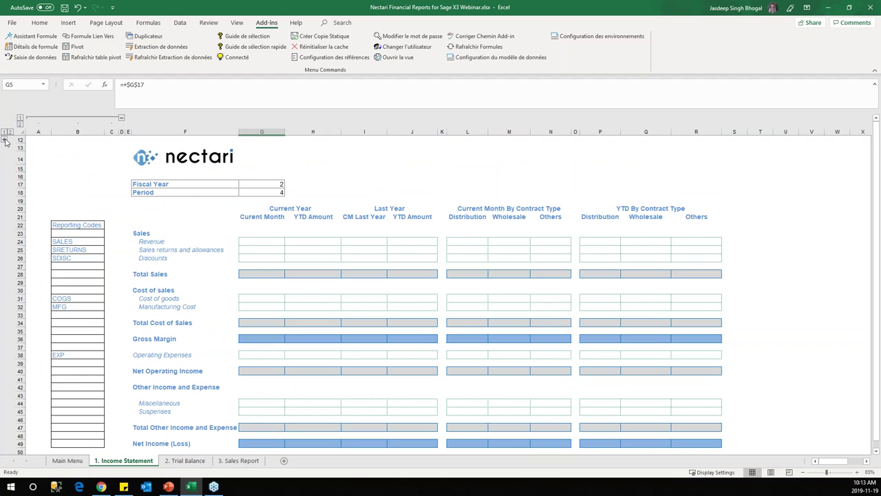
click(5, 143)
click(260, 322)
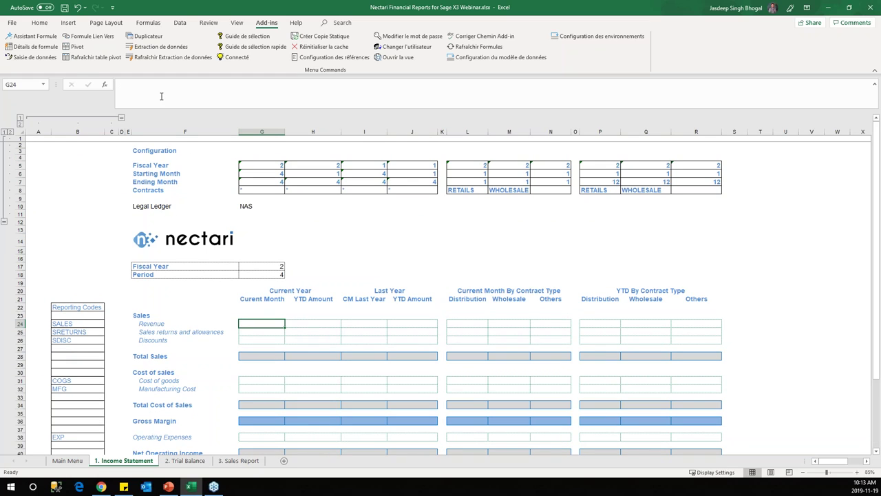
Step: Open the Nectari formula editor and choose the GL Detail Transactions data model
click(49, 38)
drag(281, 114, 512, 83)
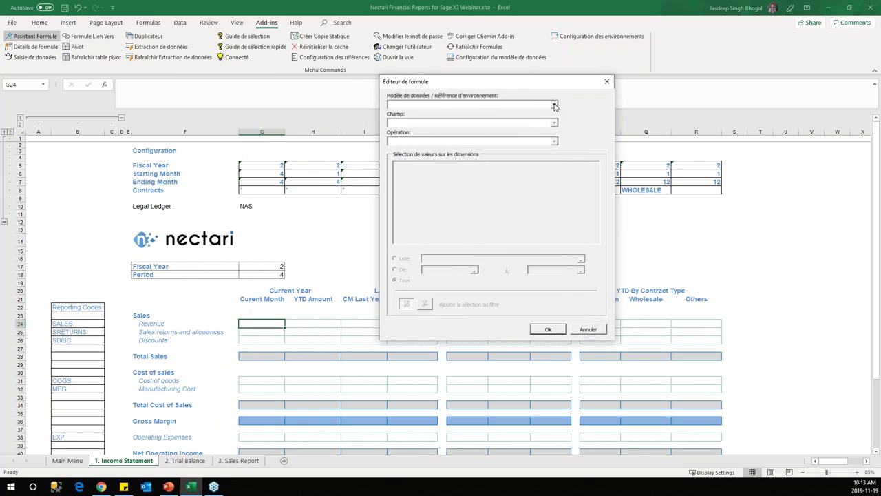
click(554, 105)
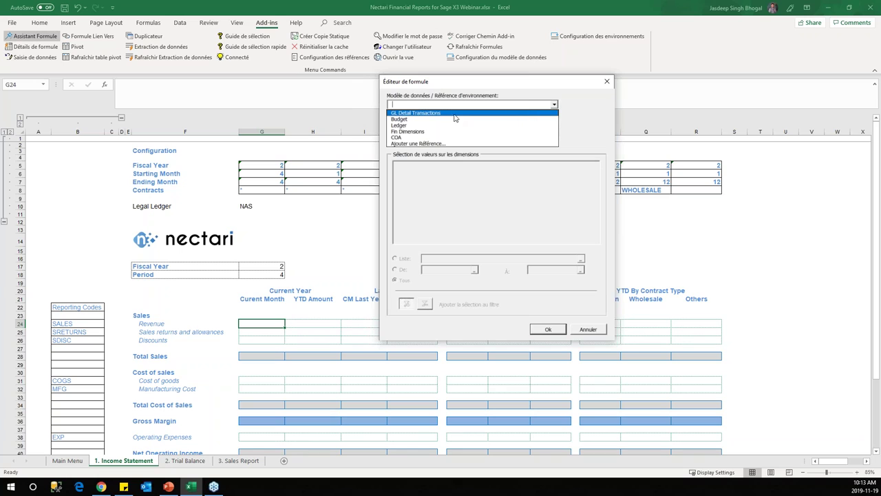
click(430, 113)
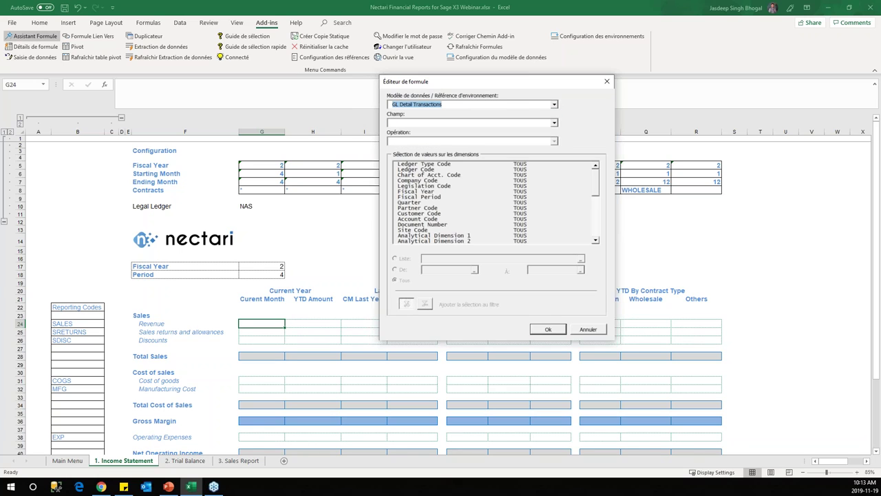
Step: Set Champ to Ledger Posting and Opération to Somme (Renversée)
click(555, 123)
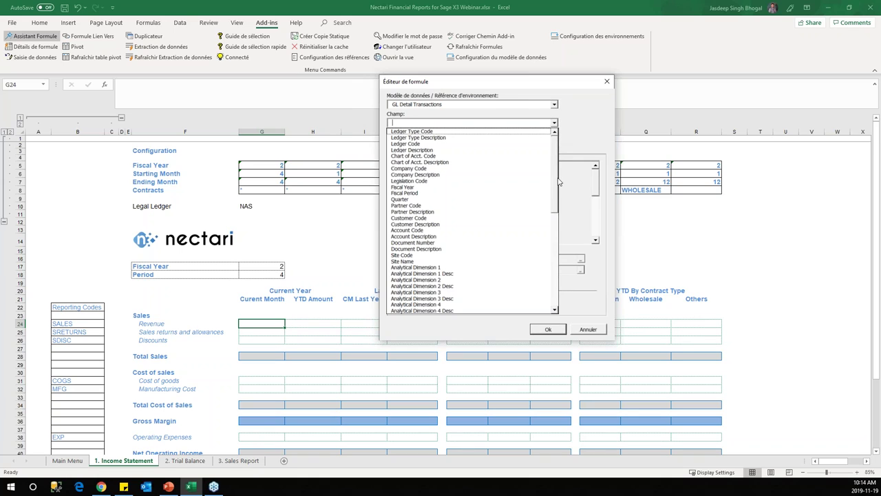
click(563, 255)
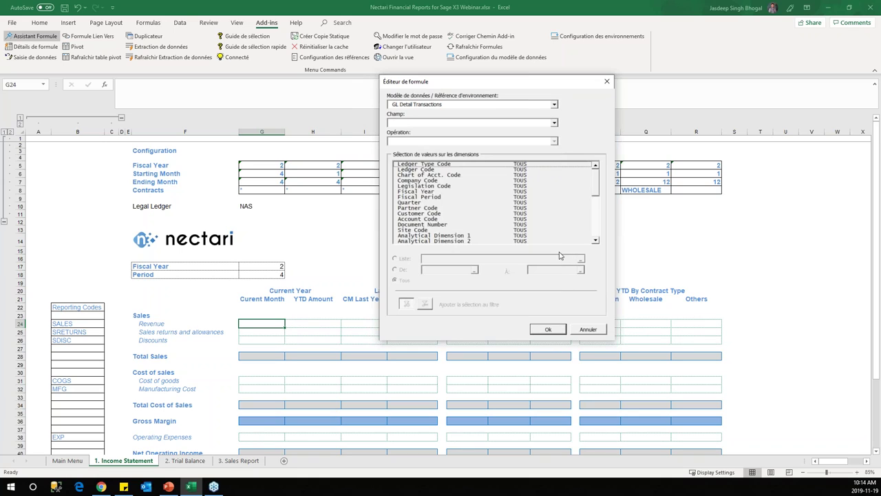
click(554, 123)
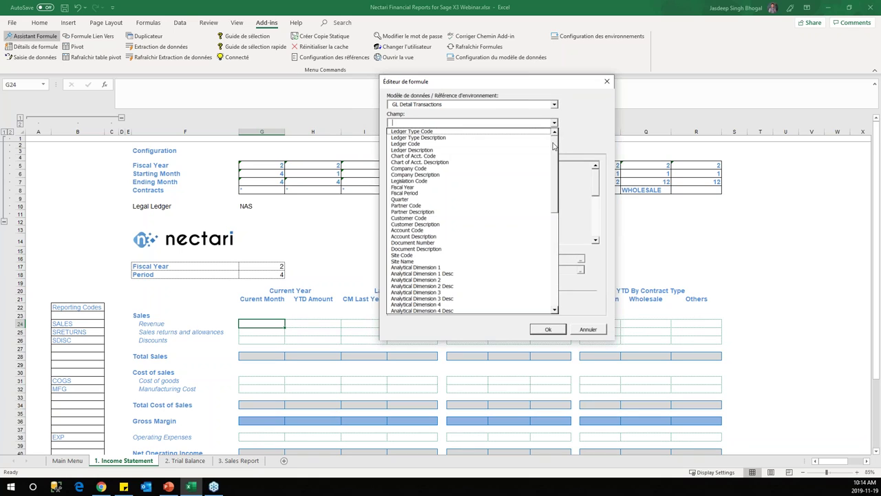
click(555, 232)
click(554, 303)
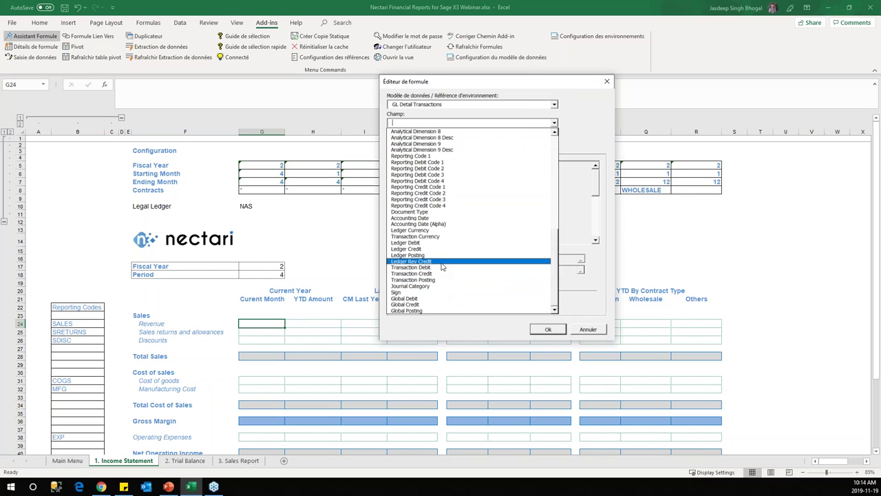
click(441, 256)
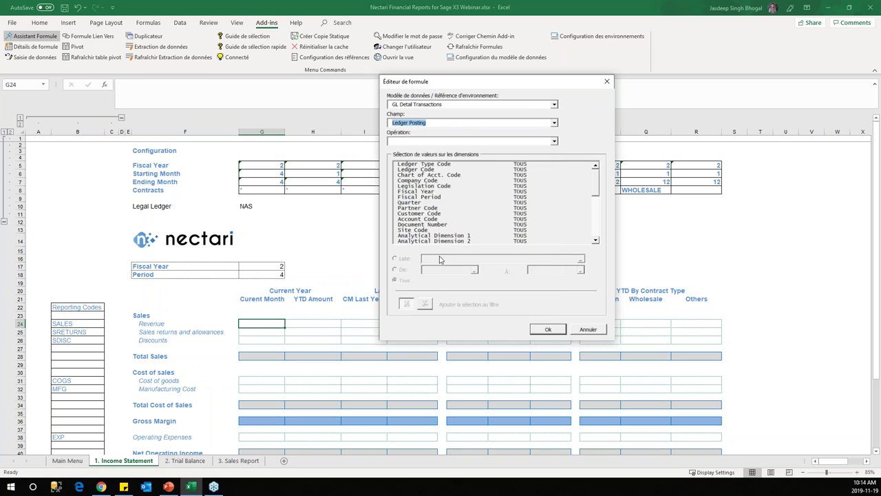
click(554, 141)
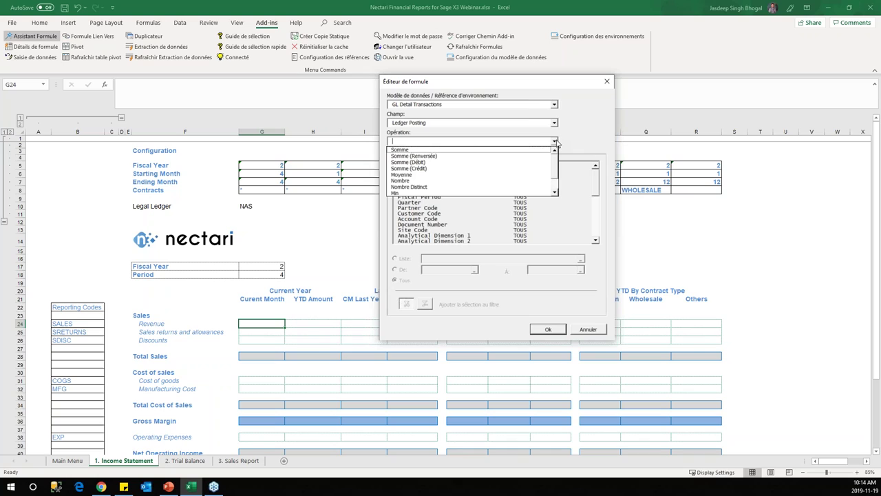
click(462, 157)
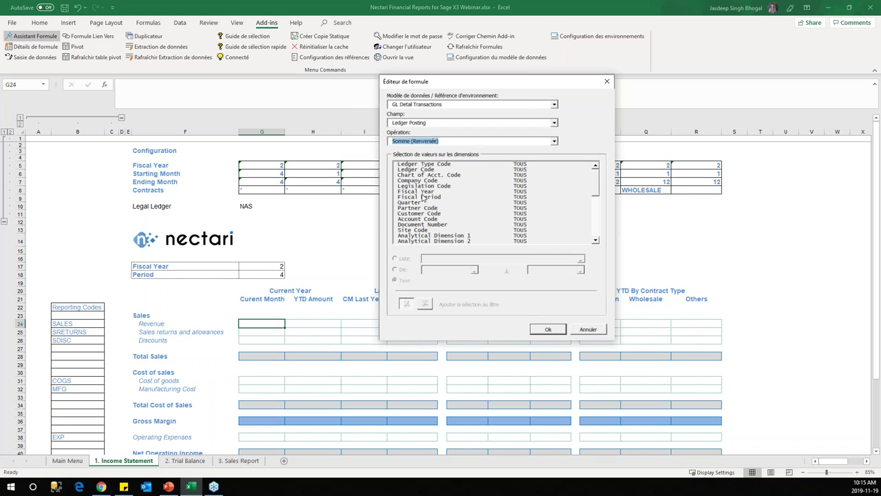
Step: Filter the Fiscal Year dimension with Liste using cell G5
click(422, 192)
click(406, 259)
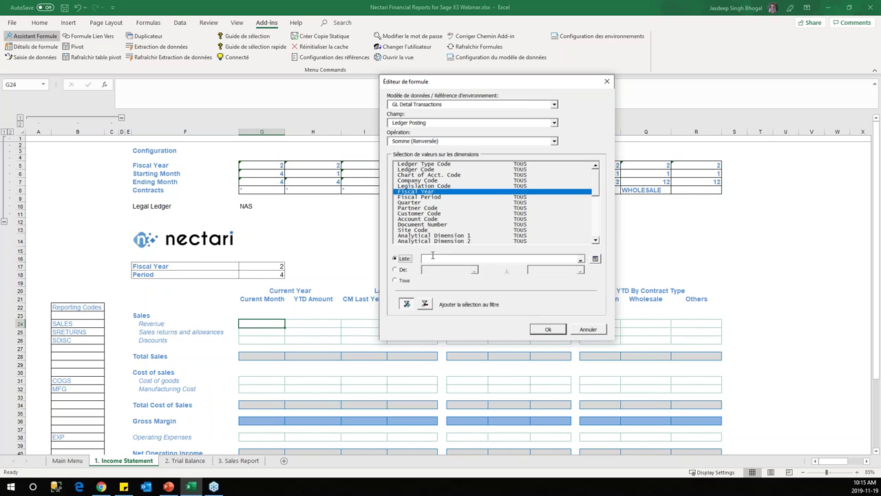
click(270, 165)
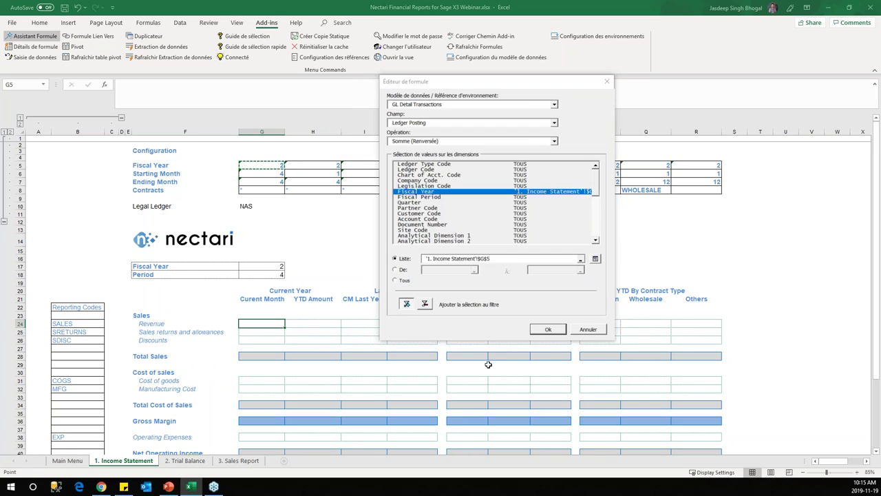
Step: Filter the Fiscal Period dimension with a De/À range from G6 to G7
click(440, 198)
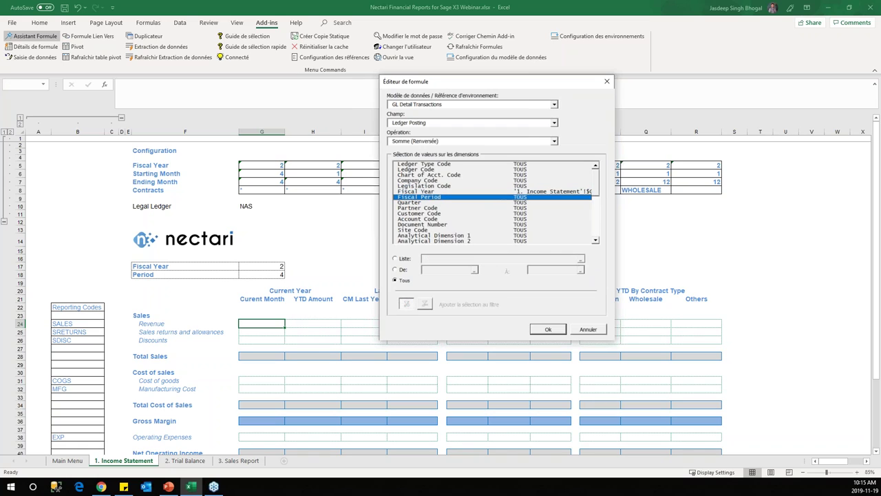
click(398, 270)
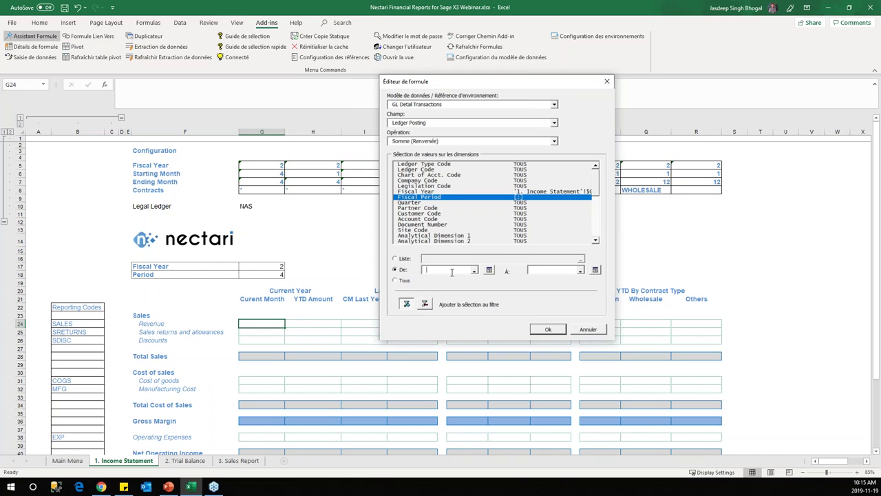
click(273, 175)
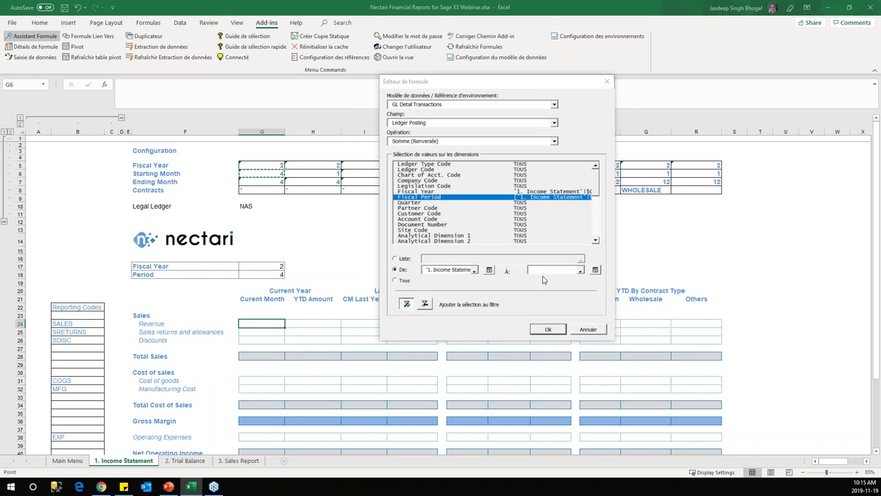
click(270, 181)
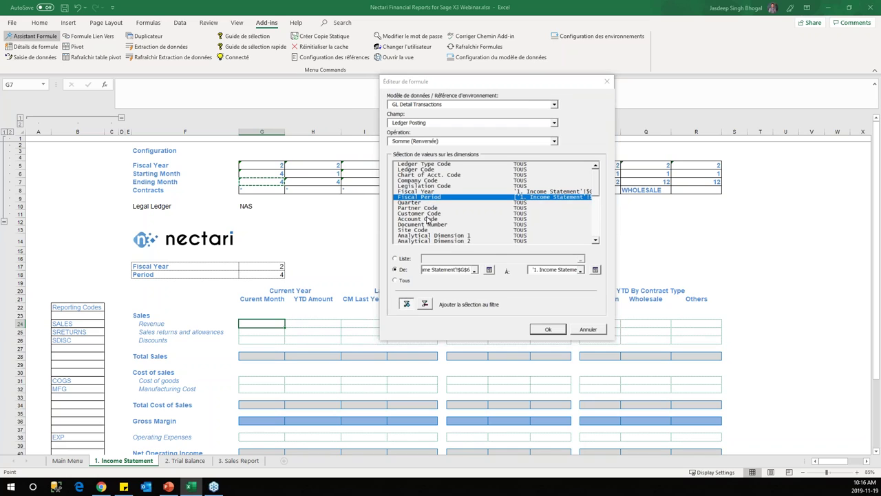
Step: Filter Reporting Code 1 by Liste using the SALES code in B24
click(596, 212)
click(441, 208)
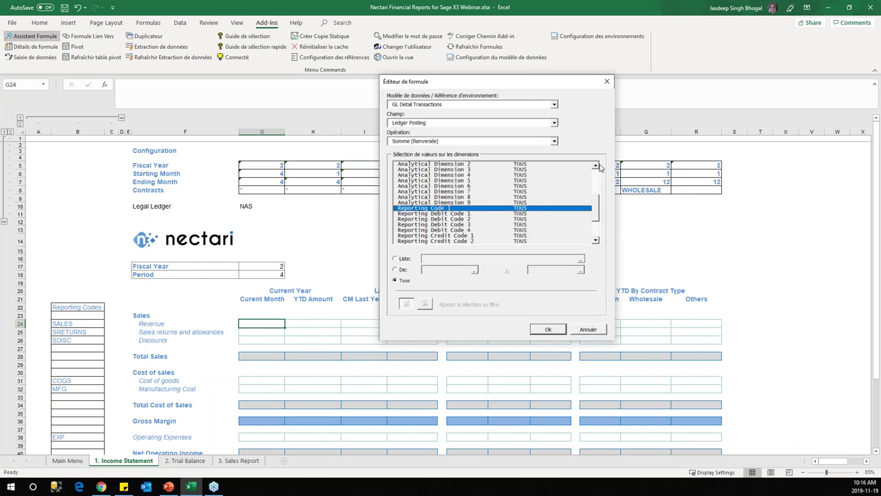
click(597, 166)
click(597, 166)
click(597, 167)
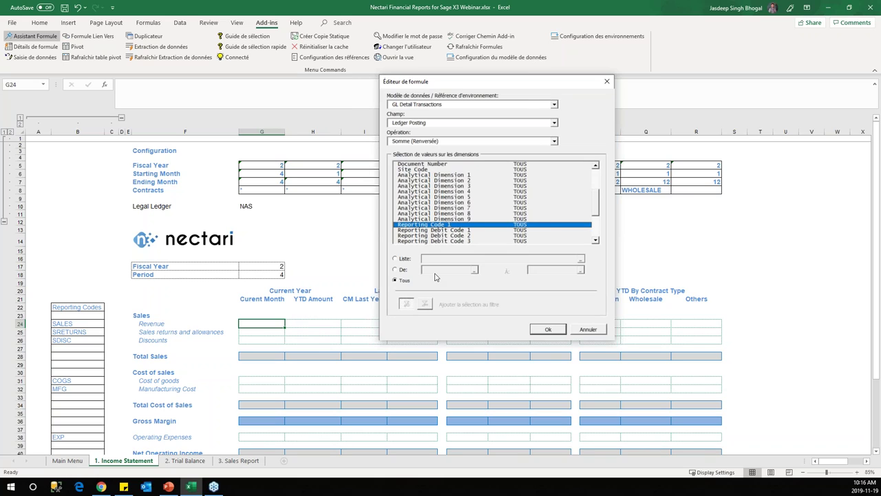
click(406, 260)
click(430, 259)
click(69, 324)
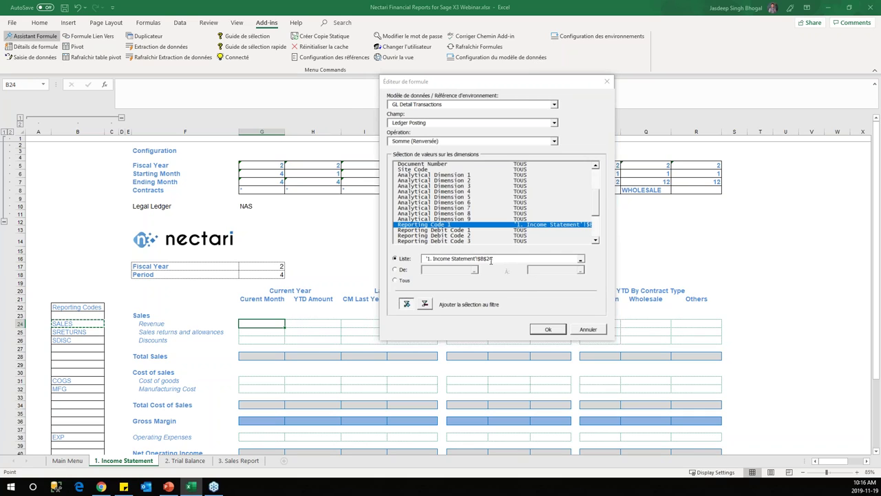
click(521, 261)
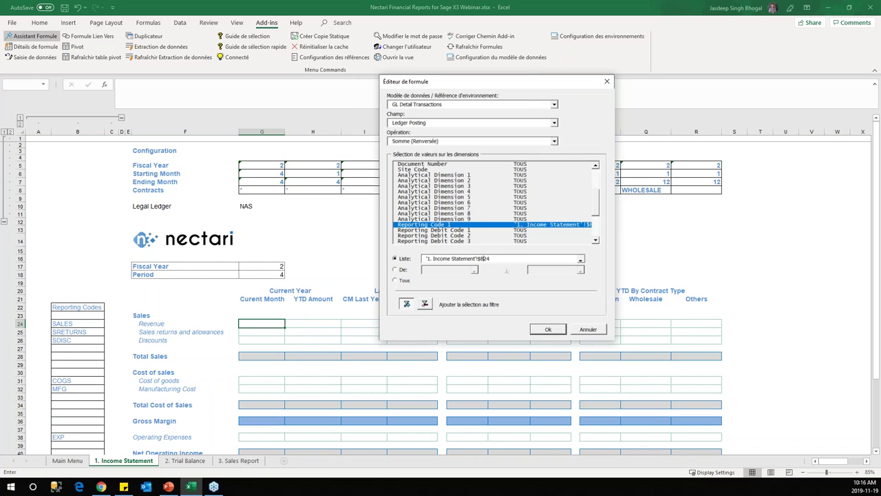
Step: Fix the Fiscal Period range to $G$6 through $G$7 and check the Fiscal Year filter
click(597, 176)
click(563, 198)
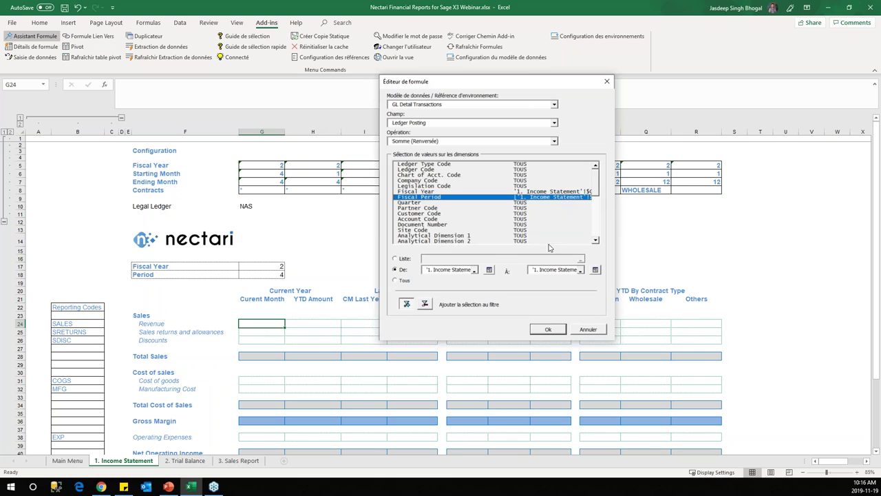
click(463, 269)
click(563, 269)
key(Down)
click(569, 270)
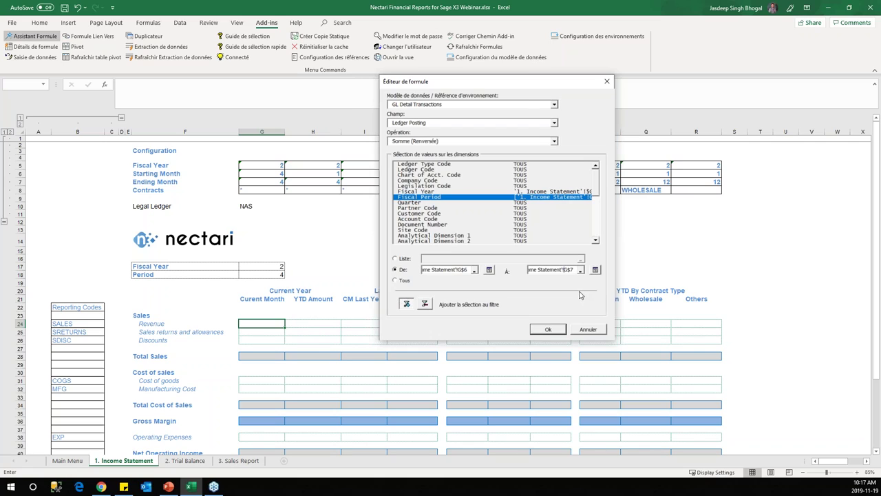
click(564, 192)
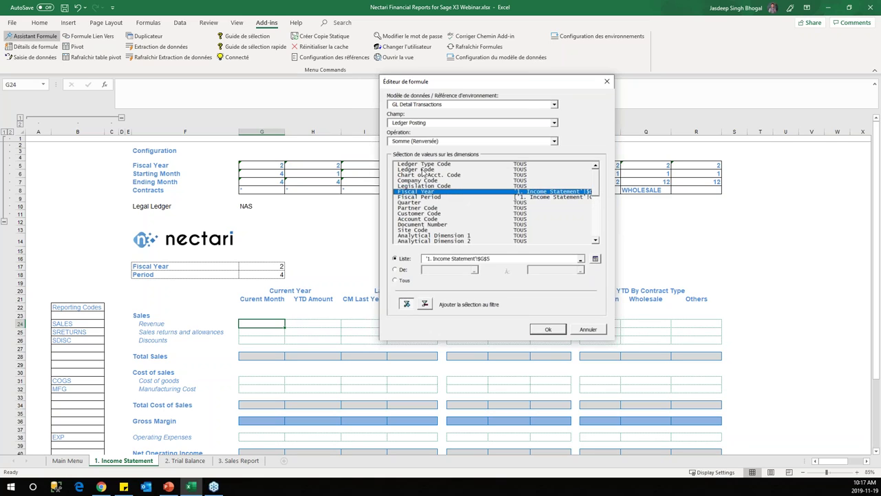
Step: Filter Ledger Code by Liste using cell G10 and apply the formula to G24
click(420, 169)
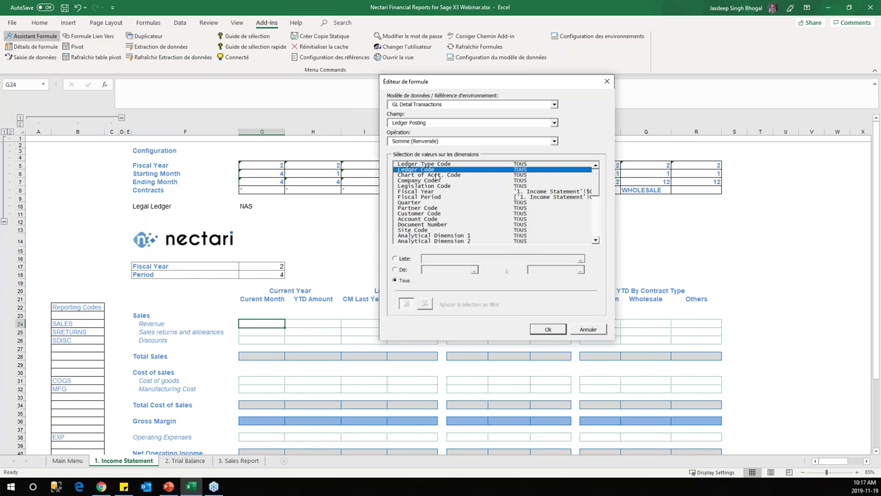
click(399, 259)
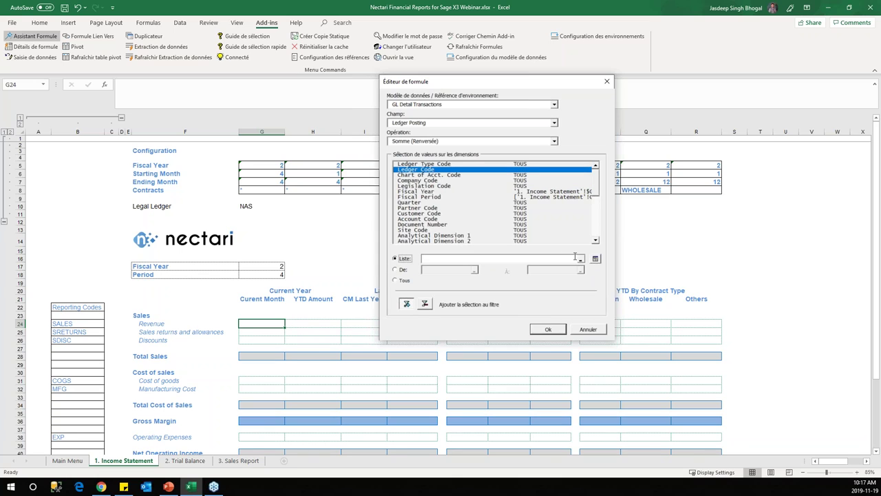
click(581, 259)
click(246, 205)
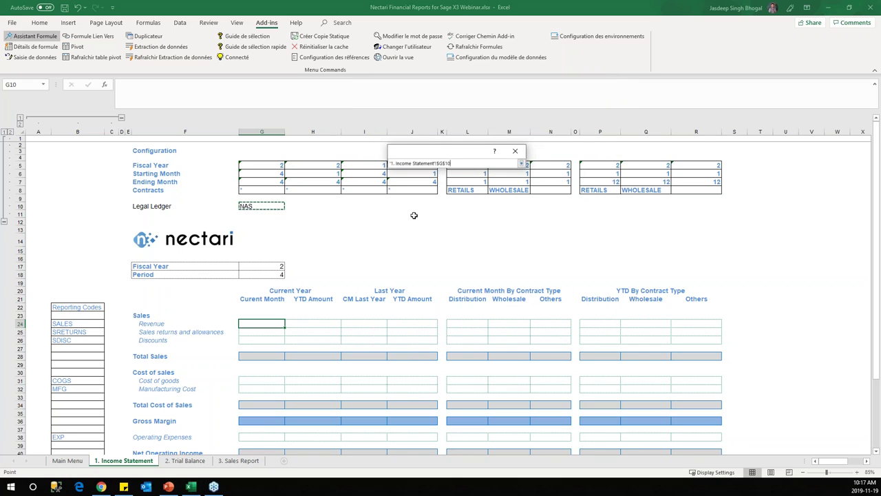
click(521, 163)
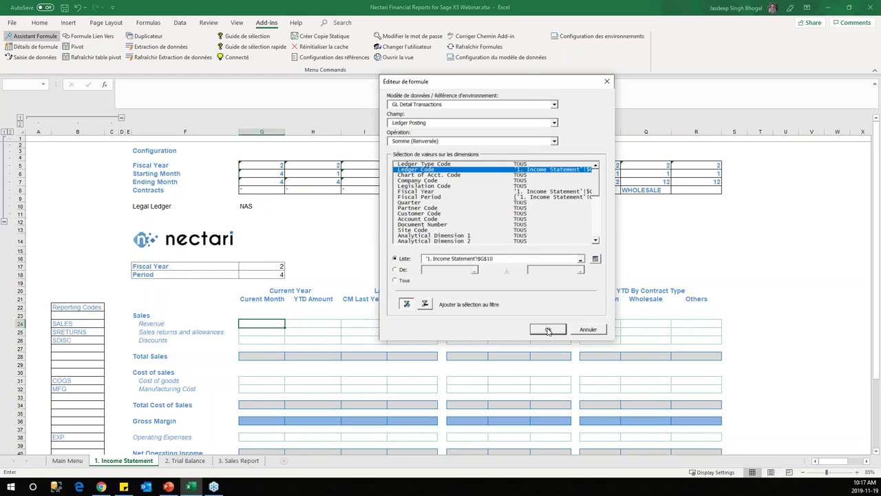
click(548, 330)
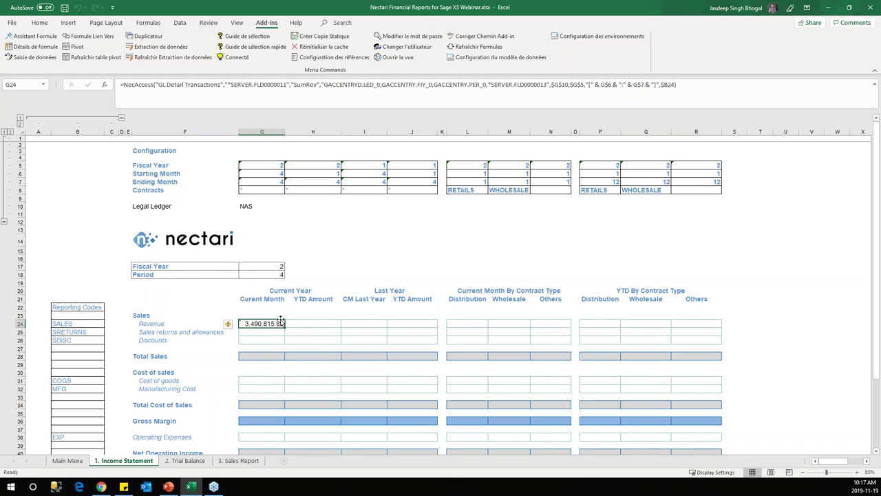
Step: Fill the G24 formula down to G25:G26 and check the SRETURNS and SDISC codes
scroll(275, 324, down, 4)
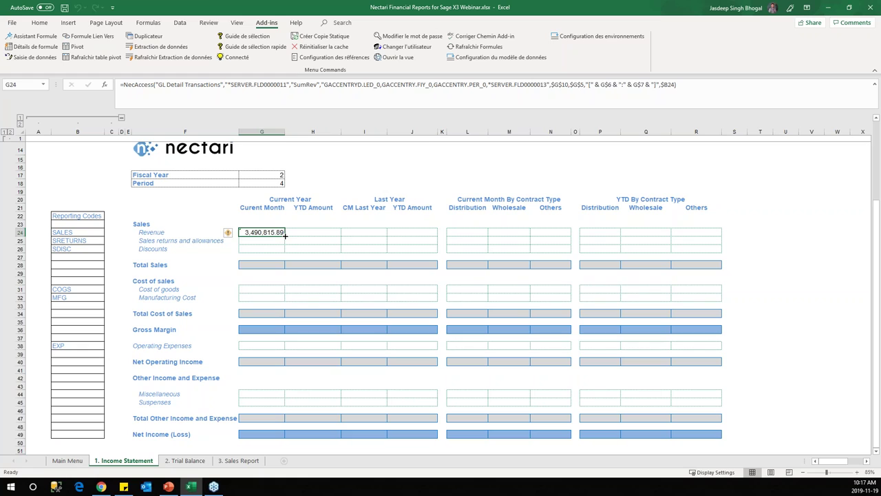
drag(284, 235, 285, 252)
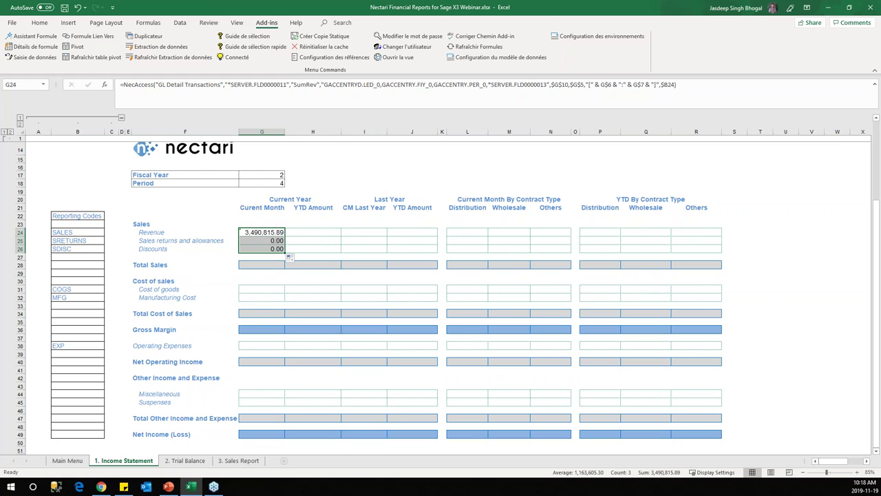
click(82, 240)
click(82, 248)
click(82, 240)
click(81, 249)
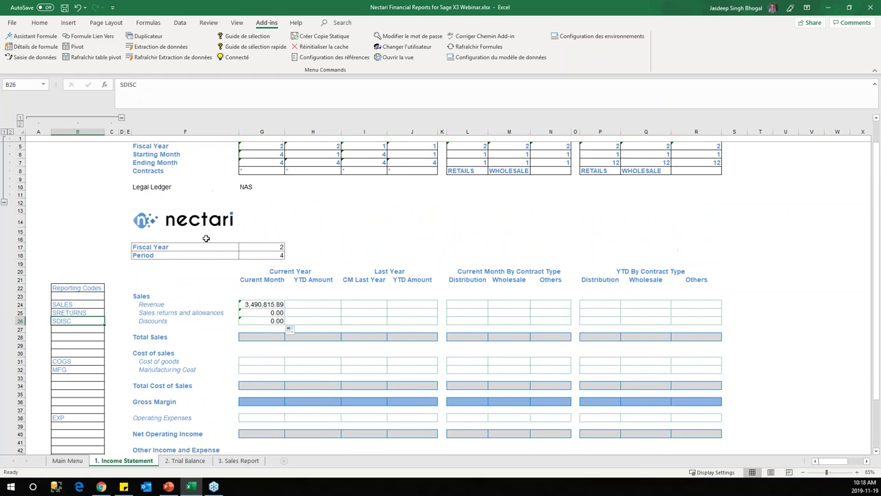
Step: Review the year, month and NAS ledger configuration cells and the Sales returns and Discounts formulas
scroll(295, 191, up, 1)
click(269, 170)
drag(270, 169, 269, 180)
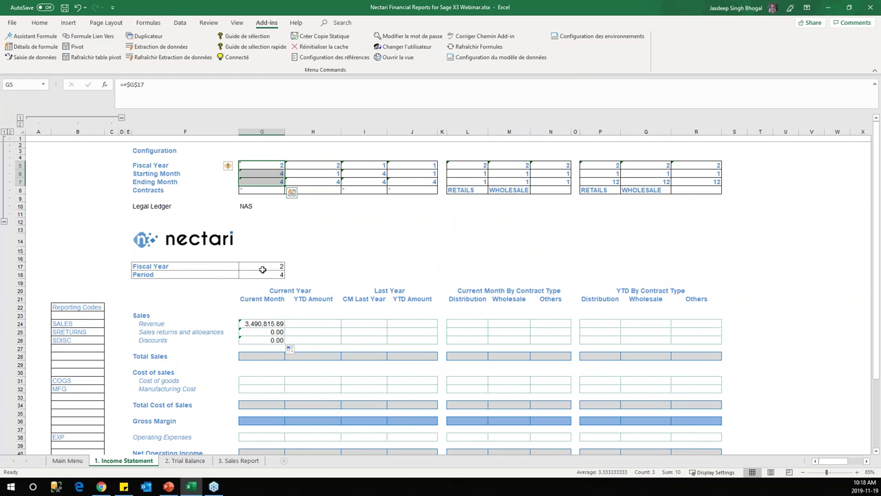
click(241, 204)
click(264, 339)
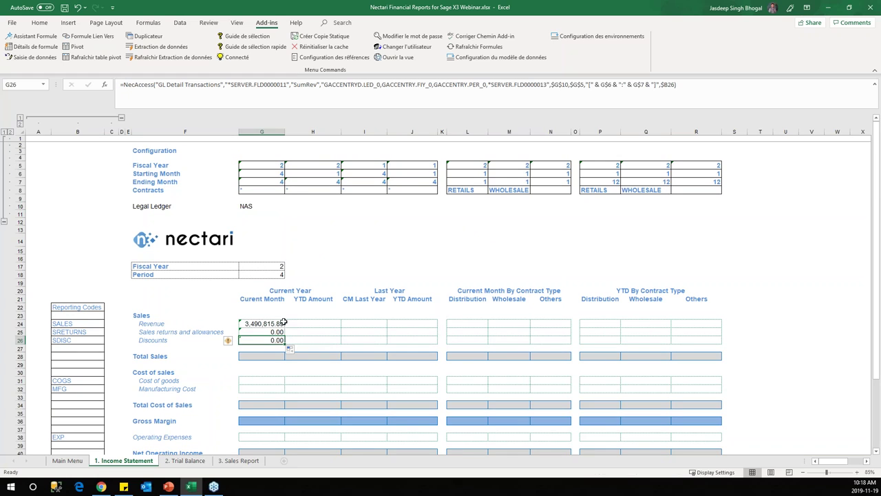
click(273, 332)
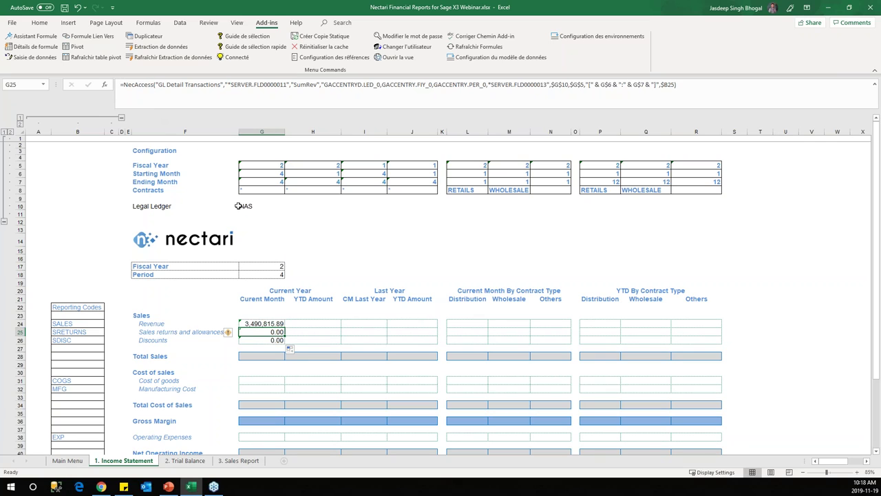
Step: Inspect the Sales returns formula's reporting code in the editor and close it unchanged
click(35, 36)
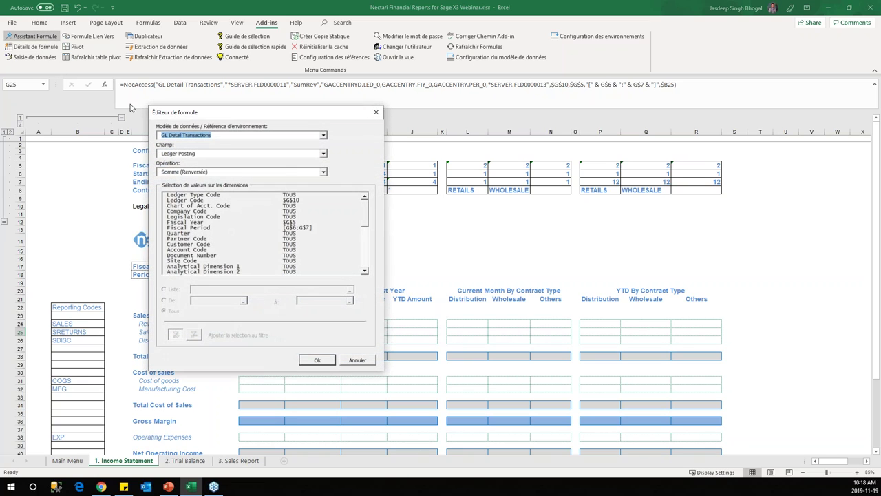
drag(310, 115, 530, 126)
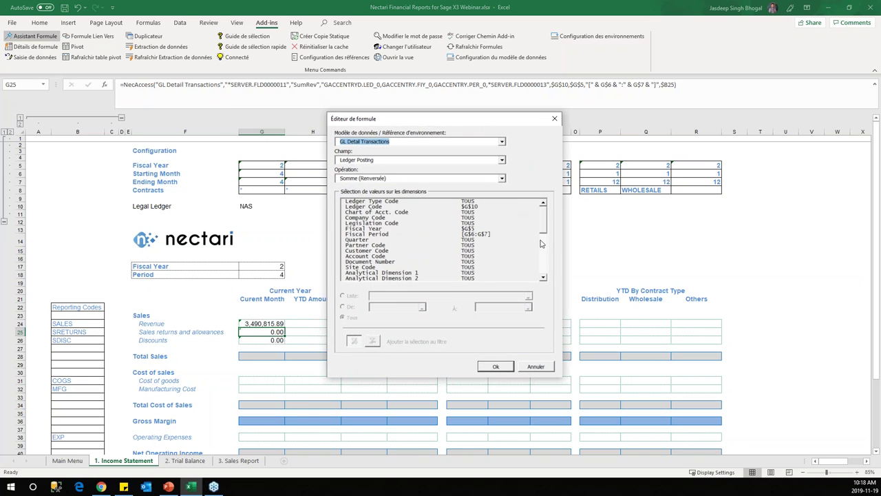
drag(545, 222, 545, 245)
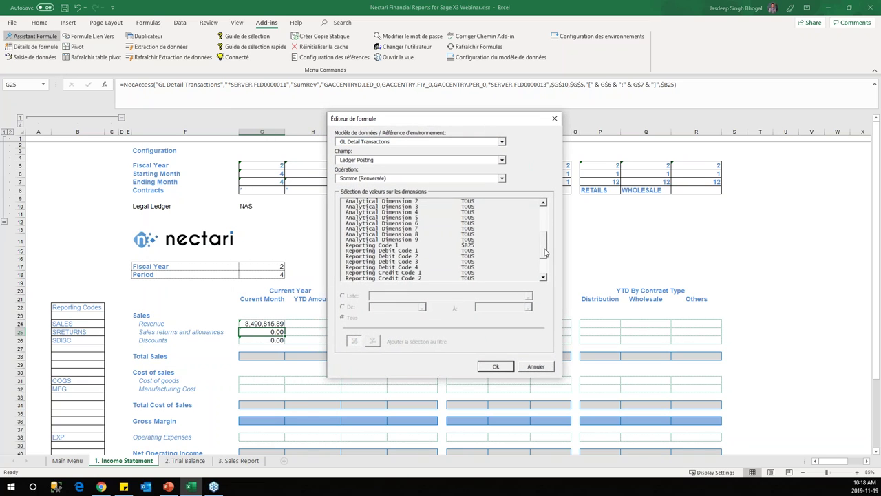
click(482, 247)
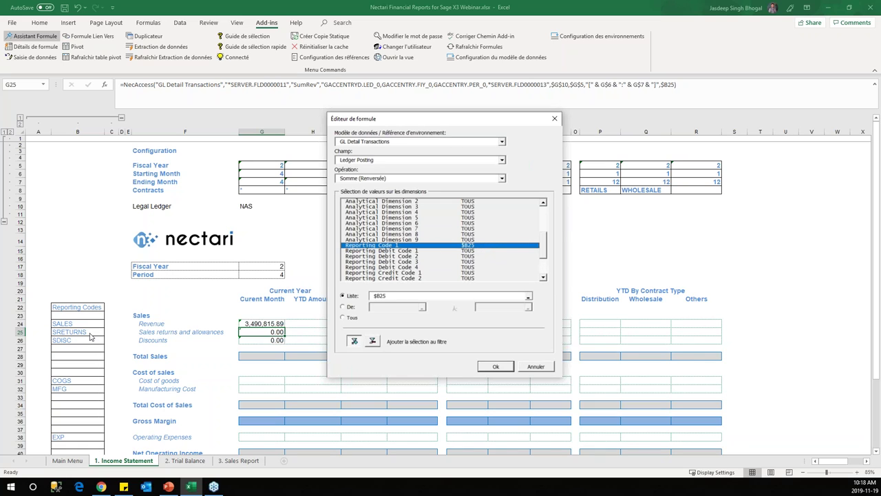
click(543, 367)
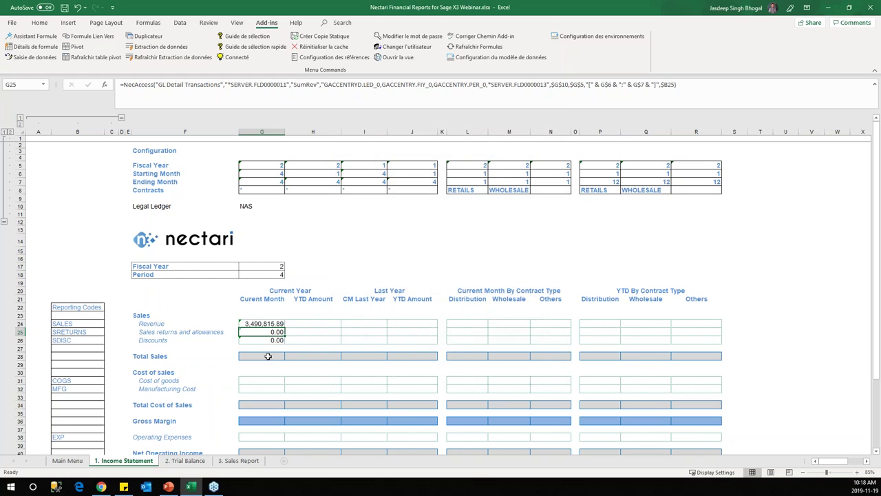
Step: Copy the Revenue formula from G24 into G31 and fill it down to G32
click(273, 323)
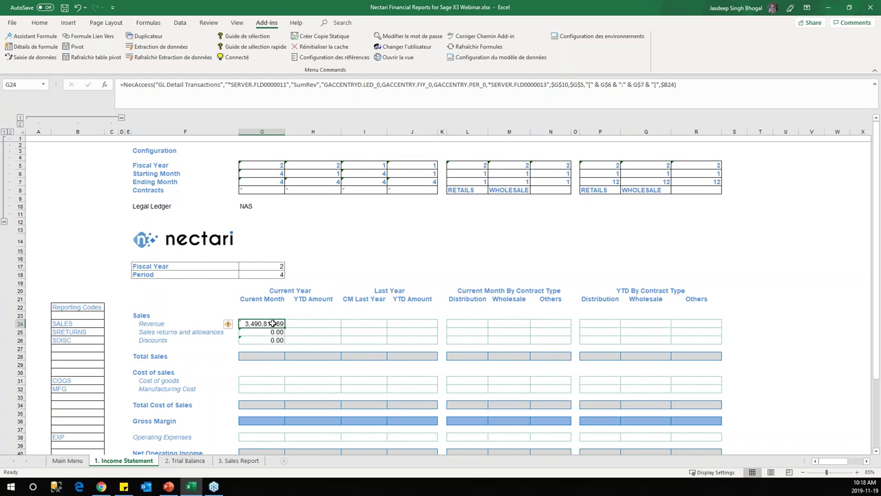
key(ctrl+c)
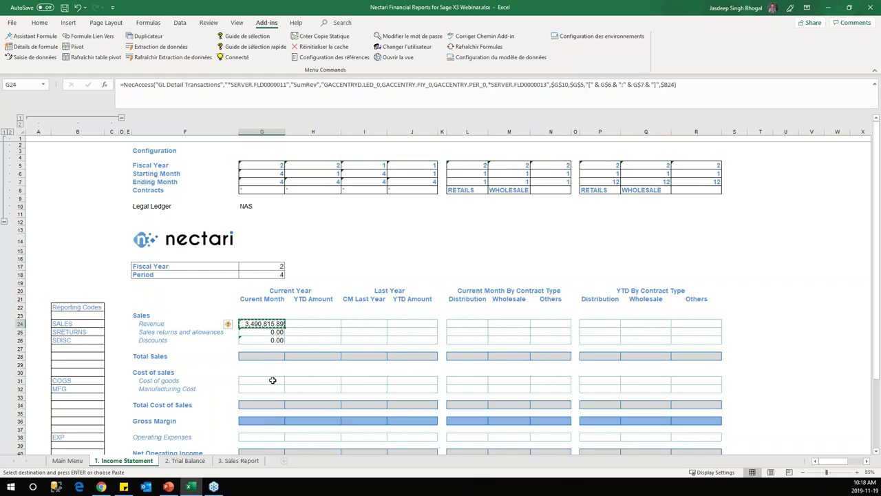
click(273, 380)
key(ctrl+v)
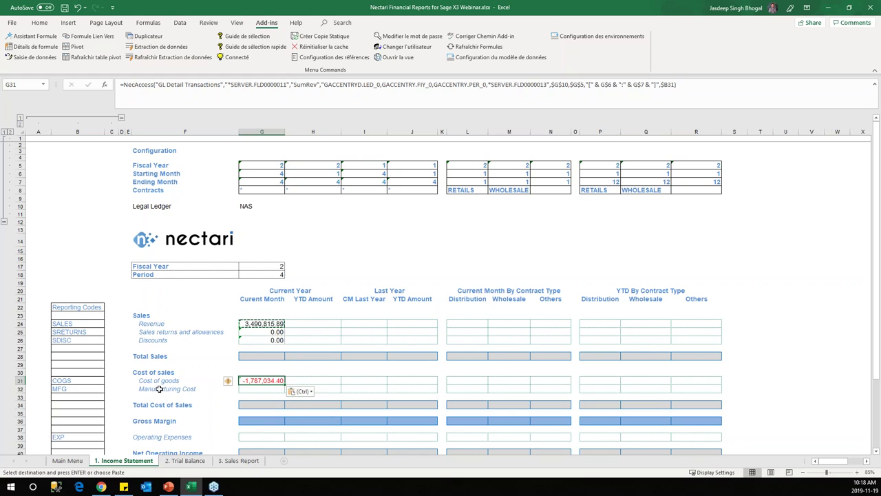
drag(284, 384, 285, 393)
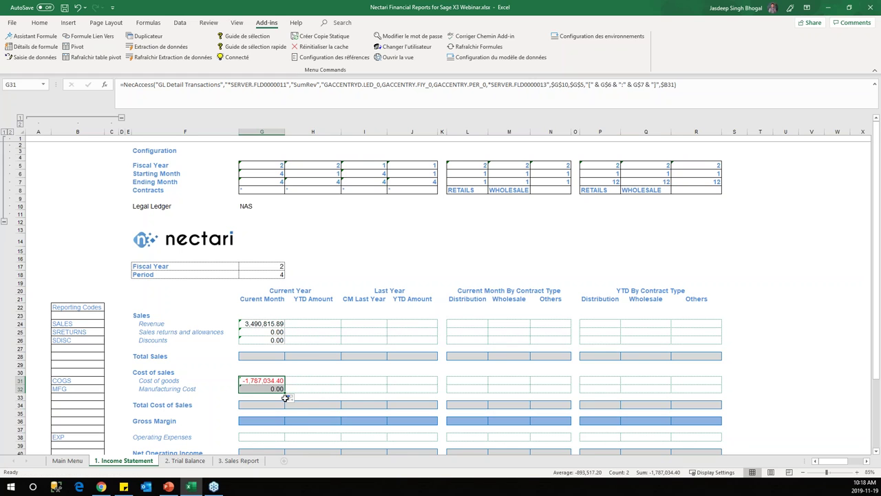
Step: Enter =G24+G25+G26 in G28 for Total Sales (3,490,815.89)
scroll(285, 396, down, 3)
click(271, 288)
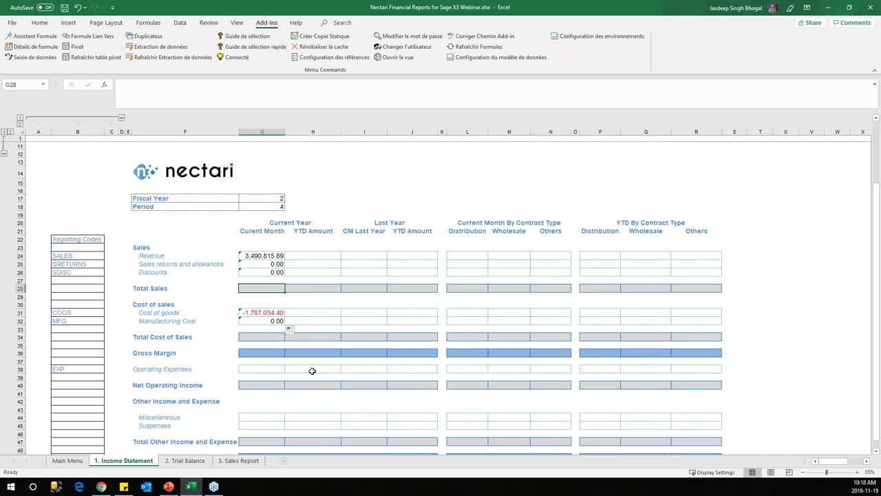
text(=)
click(274, 256)
text(+)
click(279, 265)
text(+)
click(275, 272)
key(Return)
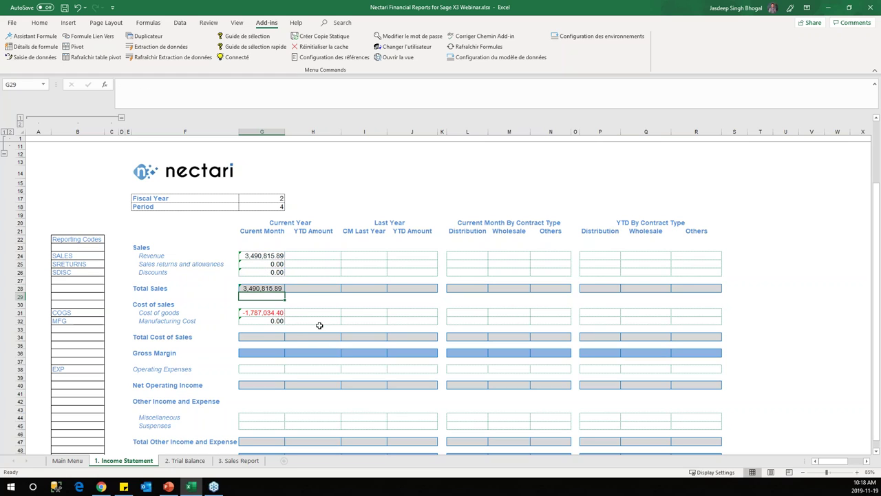
Step: Sum Cost of goods and Manufacturing Cost into Total Cost of Sales (-1,787,034.4)
click(263, 337)
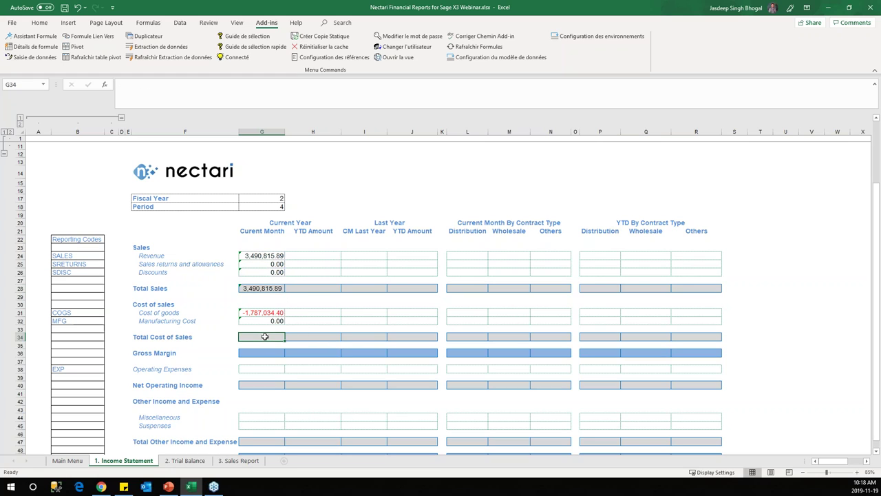
text(=)
click(274, 312)
text(+)
click(275, 321)
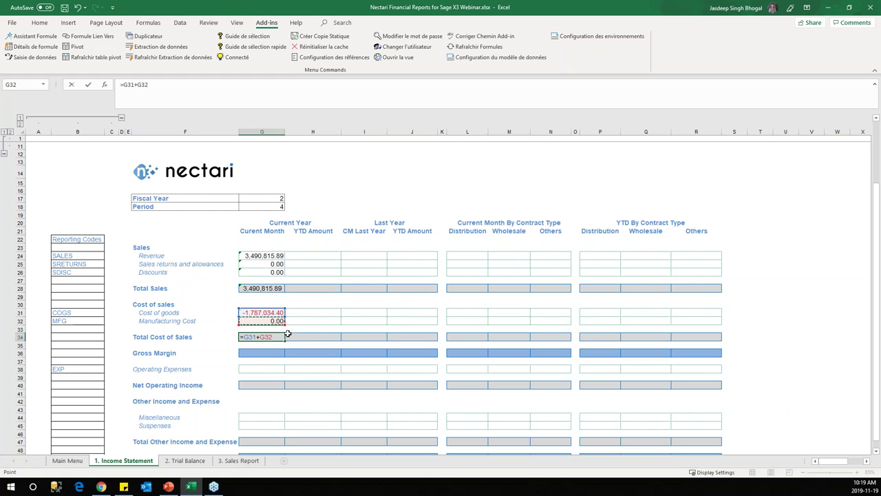
key(Return)
Step: Enter the Gross Margin formula combining Total Sales and Total Cost of Sales (1,703,781.49)
scroll(273, 358, down, 2)
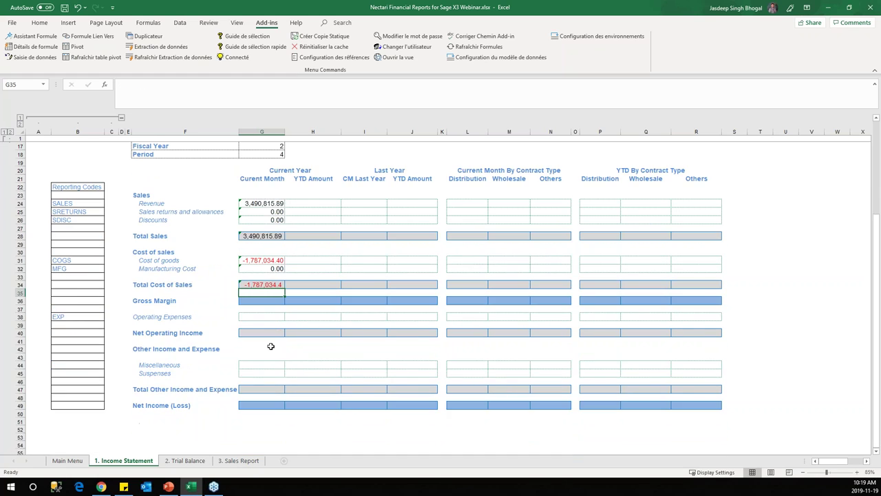
click(267, 302)
text(=)
click(272, 236)
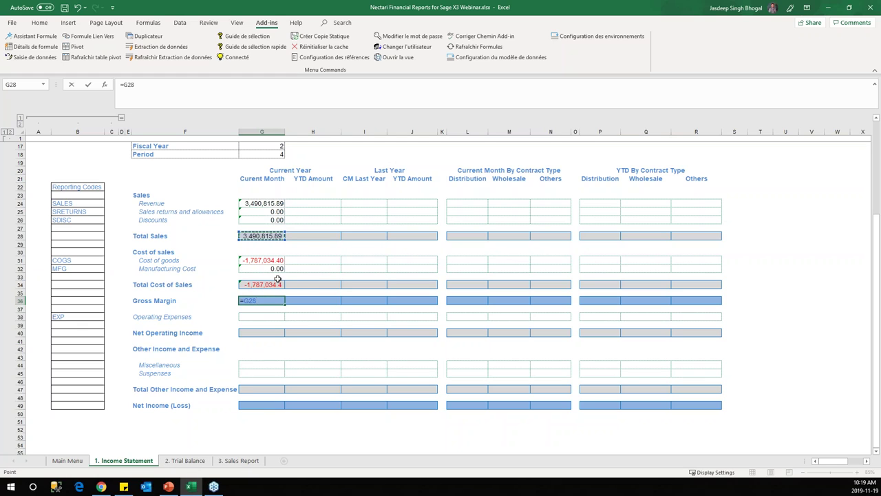
text(=)
click(277, 284)
key(Return)
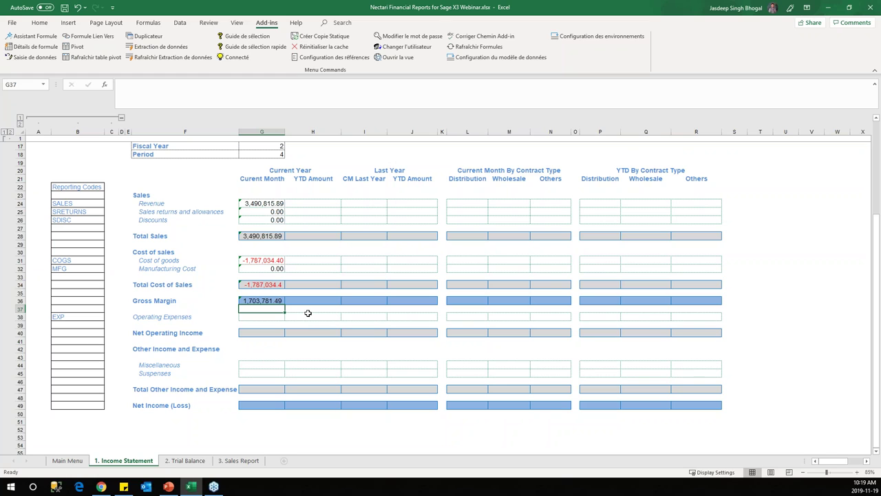
Step: Read the Revenue NecAccess and G34 Total Cost of Sales formulas, then show the Formulas ribbon
scroll(313, 311, down, 2)
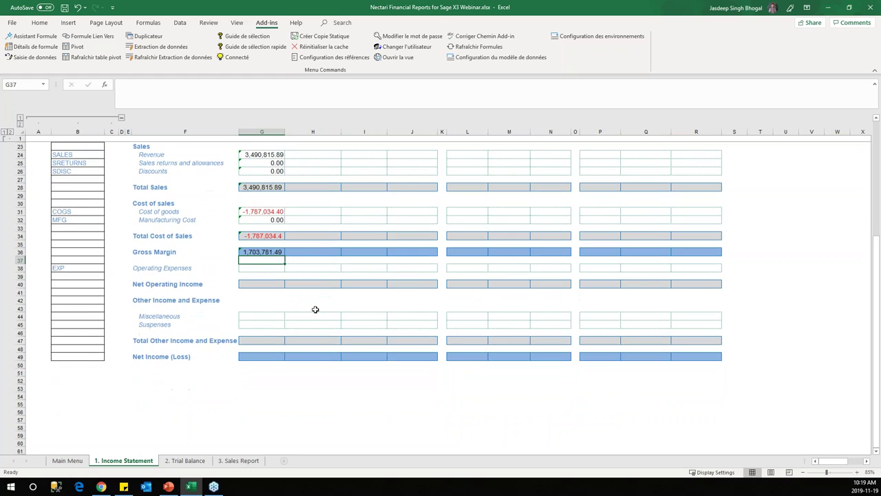
click(272, 268)
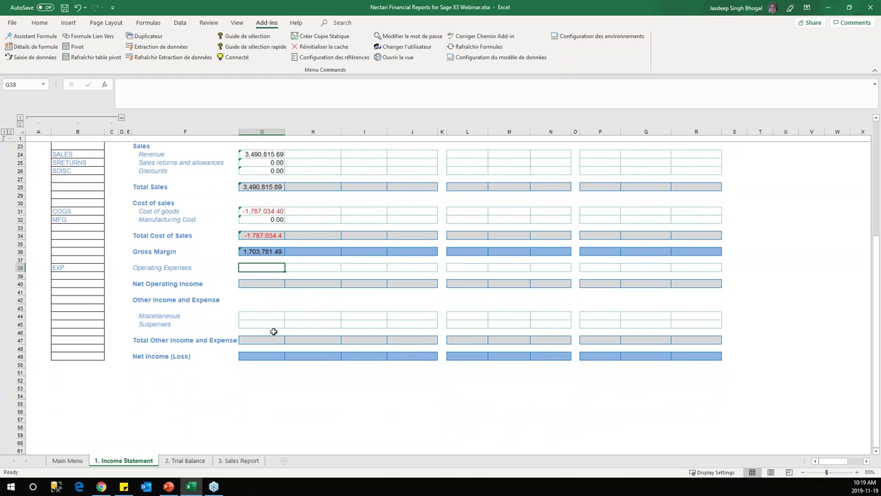
scroll(285, 315, up, 5)
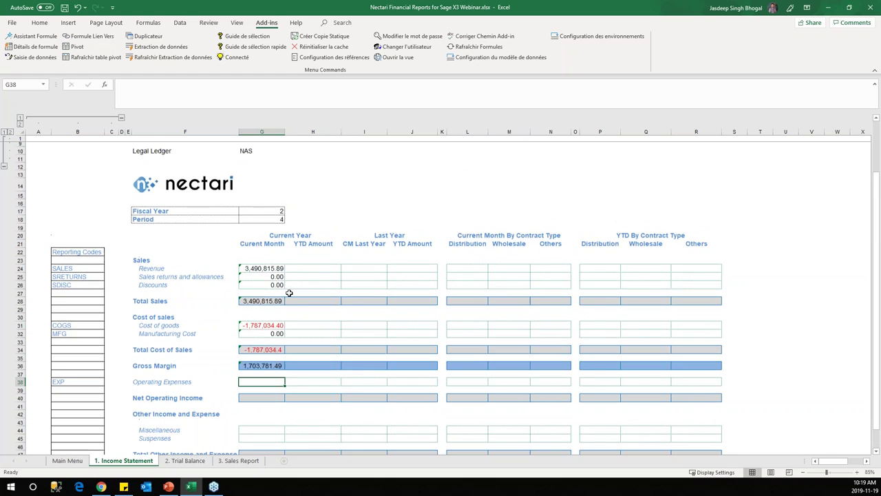
scroll(289, 292, up, 2)
click(264, 303)
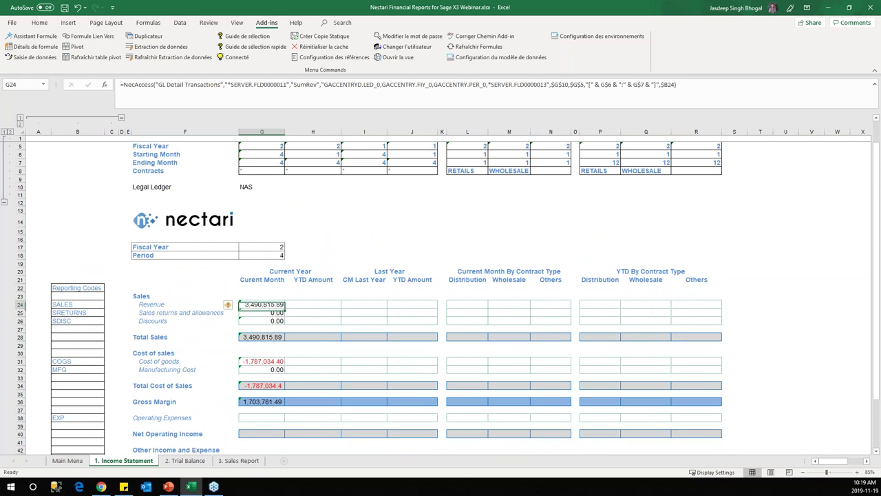
click(273, 384)
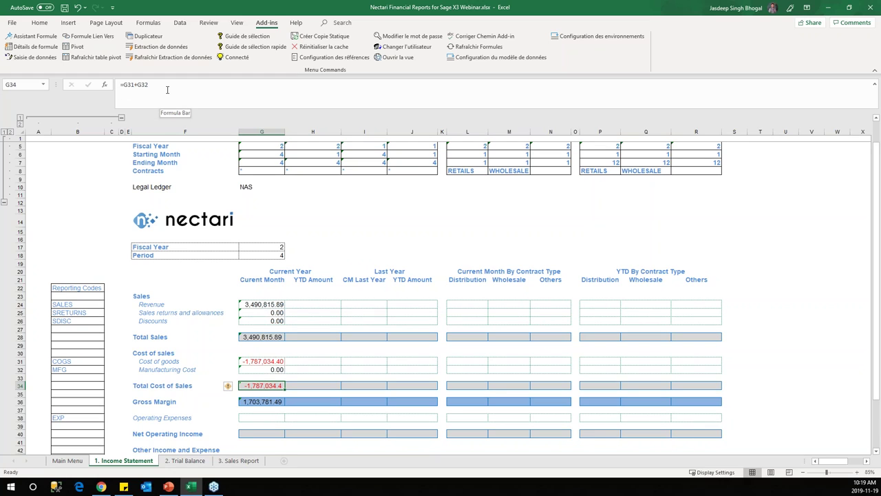
scroll(277, 257, down, 3)
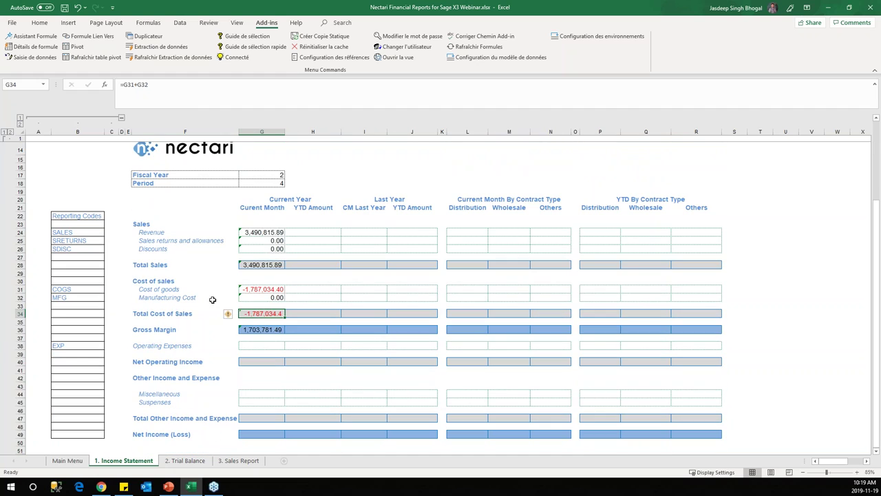
click(275, 234)
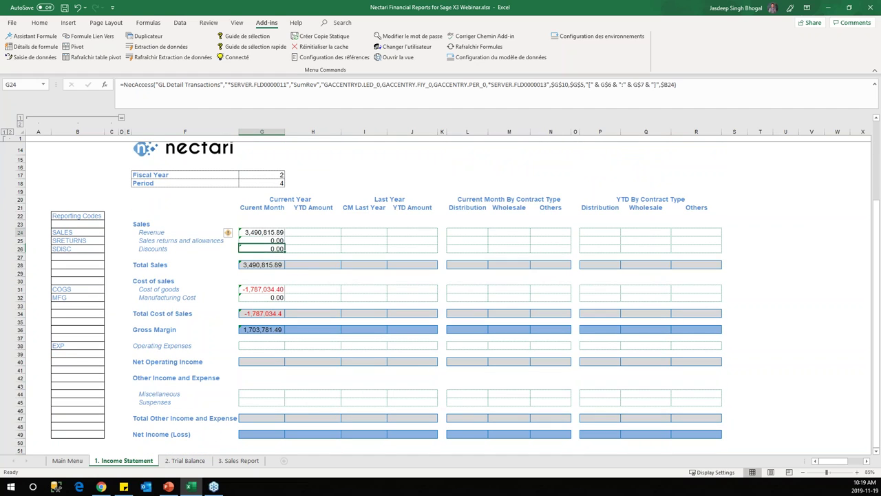
scroll(275, 237, up, 4)
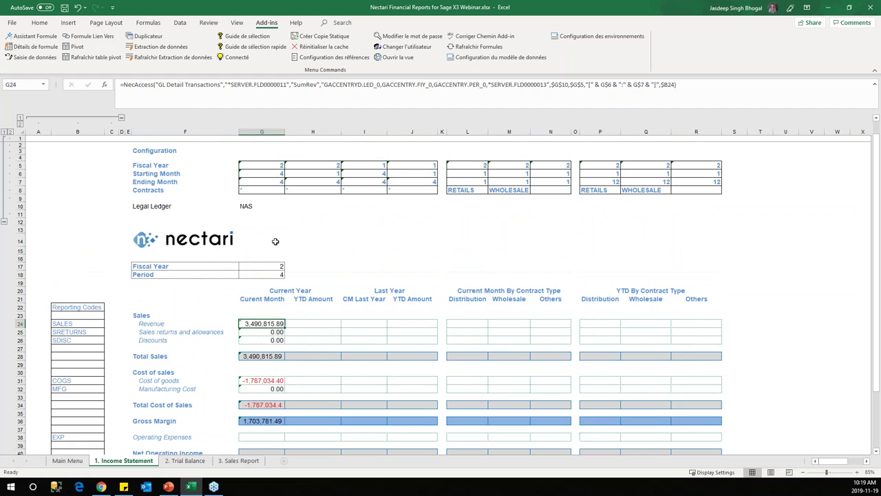
click(178, 24)
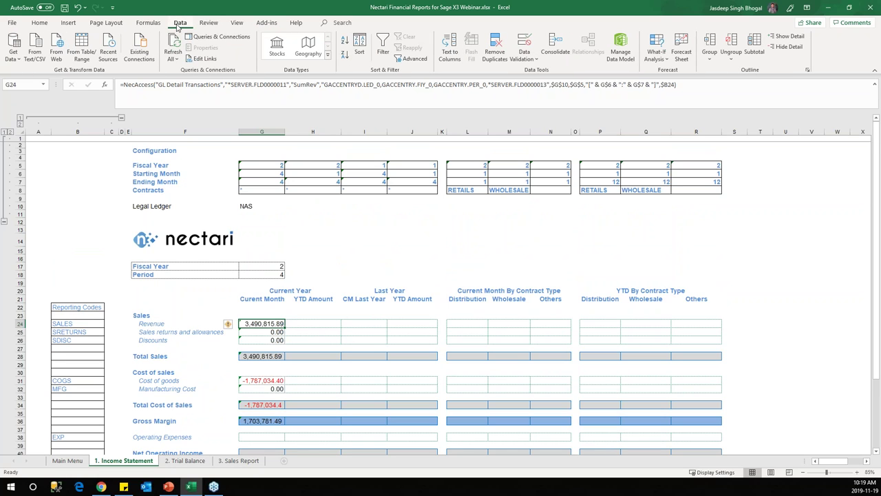
click(148, 24)
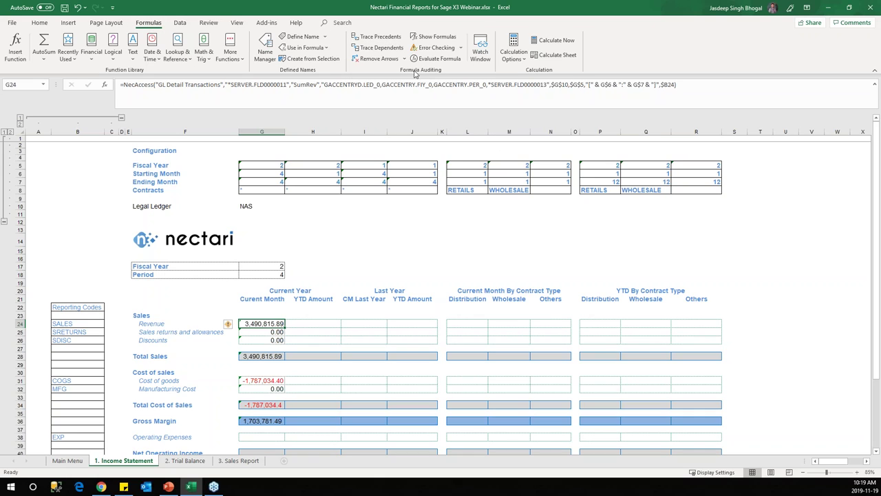
click(379, 39)
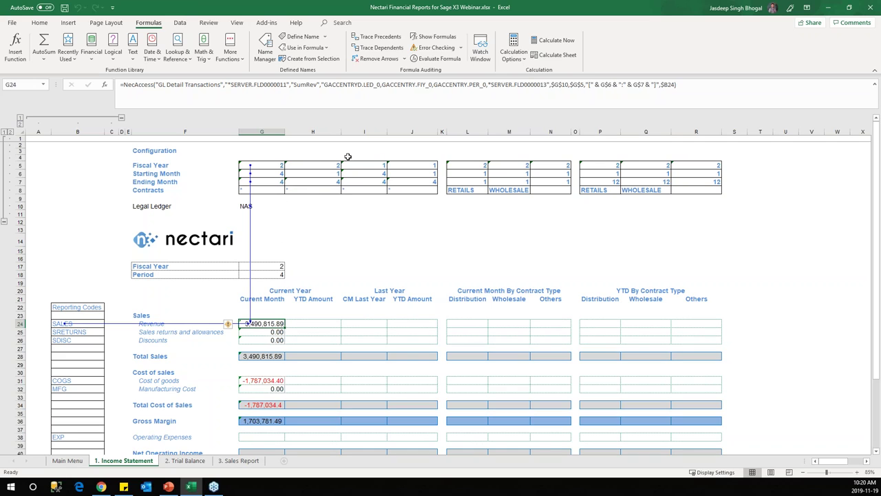
click(375, 60)
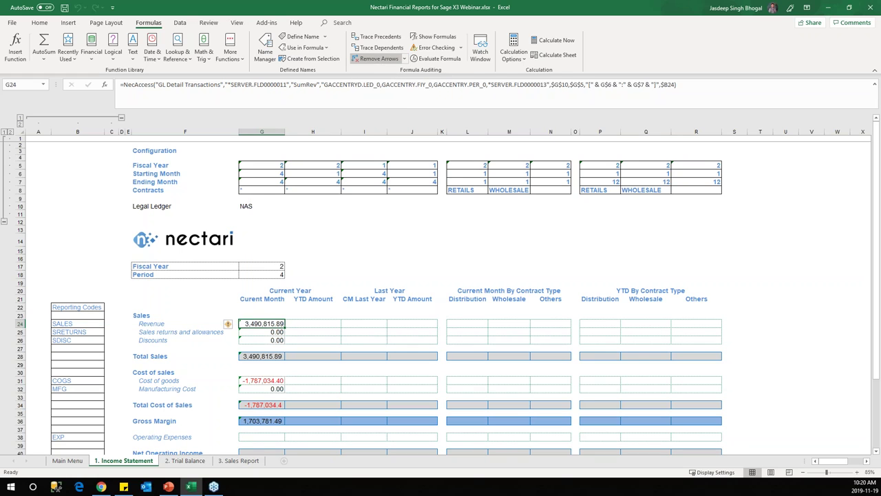
scroll(268, 282, down, 5)
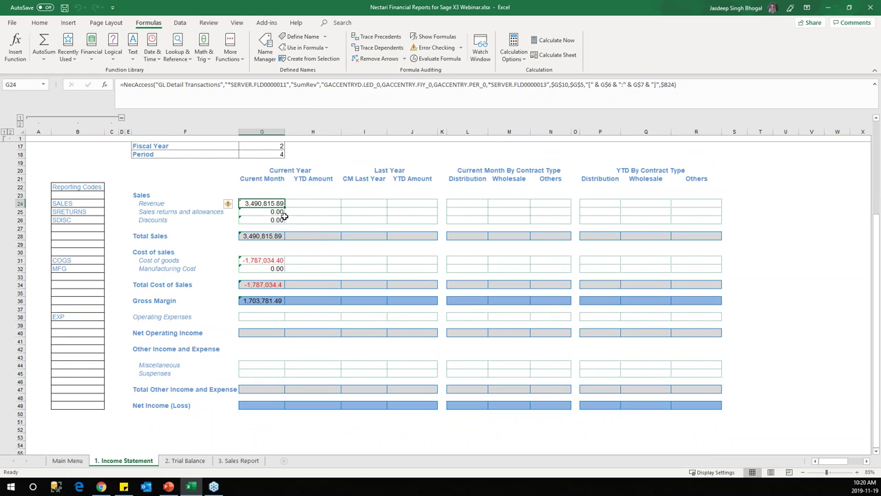
Step: Copy the Revenue formula from G24 into Operating Expenses in G38
key(ctrl+c)
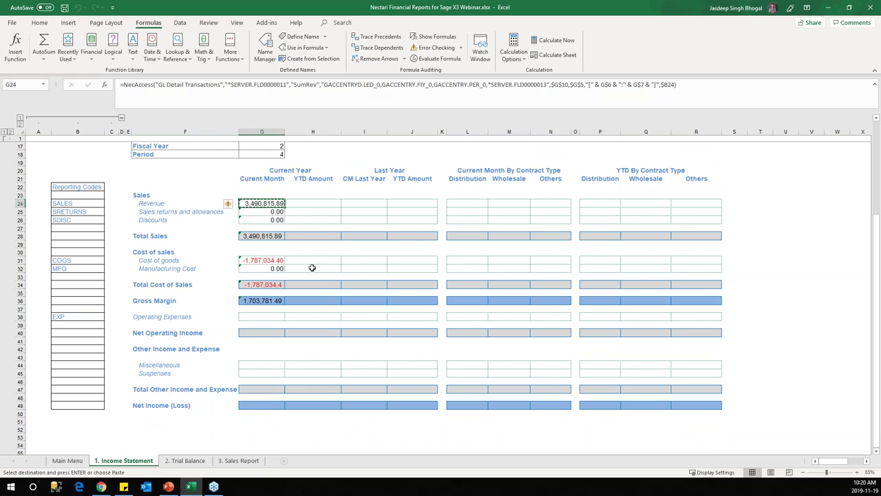
click(271, 317)
key(ctrl+v)
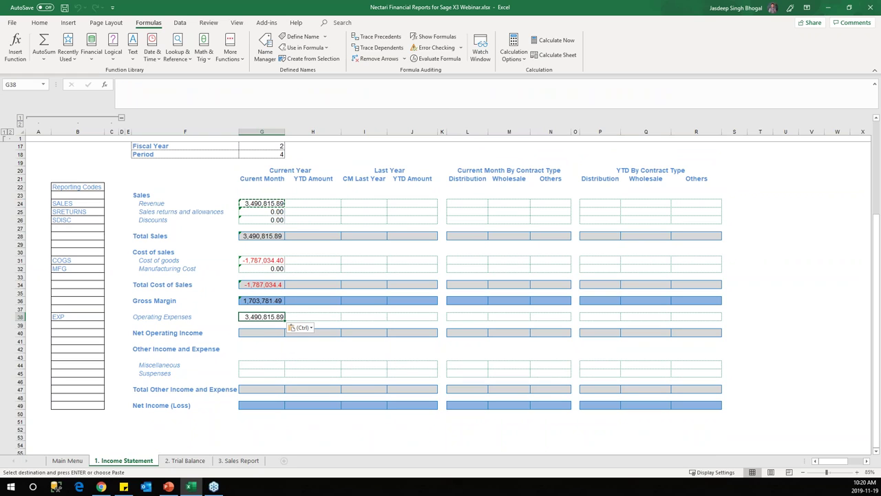
Step: Enter =G36+G38 as the Net Operating Income formula in G40
click(265, 334)
text(=)
click(268, 301)
text(+)
click(279, 317)
key(Return)
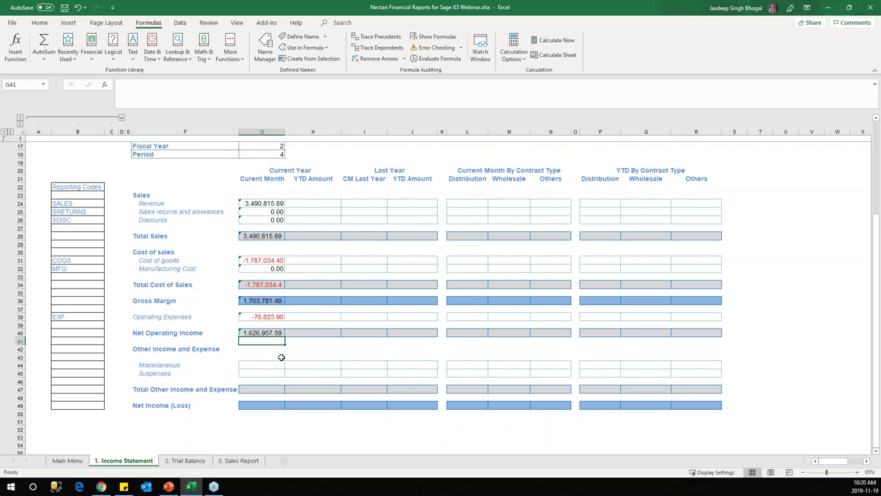
Step: Paste the Operating Expenses formula into Miscellaneous (G44) and Suspenses (G45)
scroll(281, 355, down, 2)
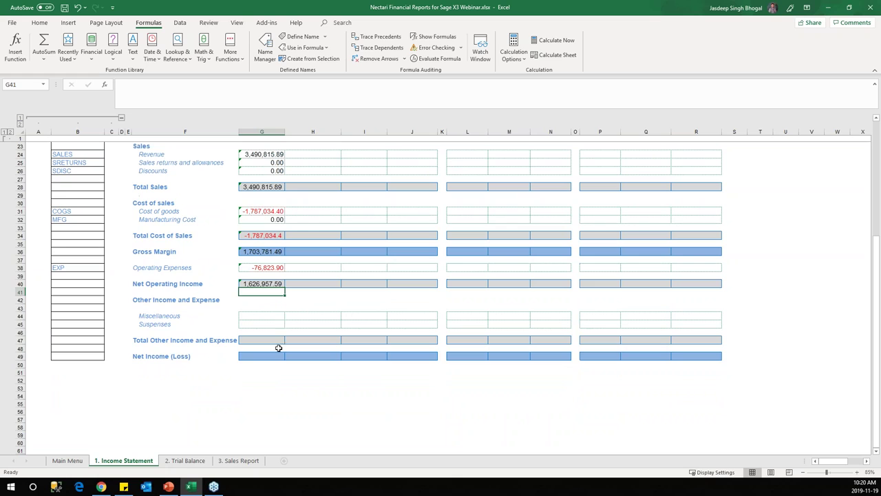
drag(100, 315, 71, 324)
drag(153, 315, 92, 324)
click(90, 315)
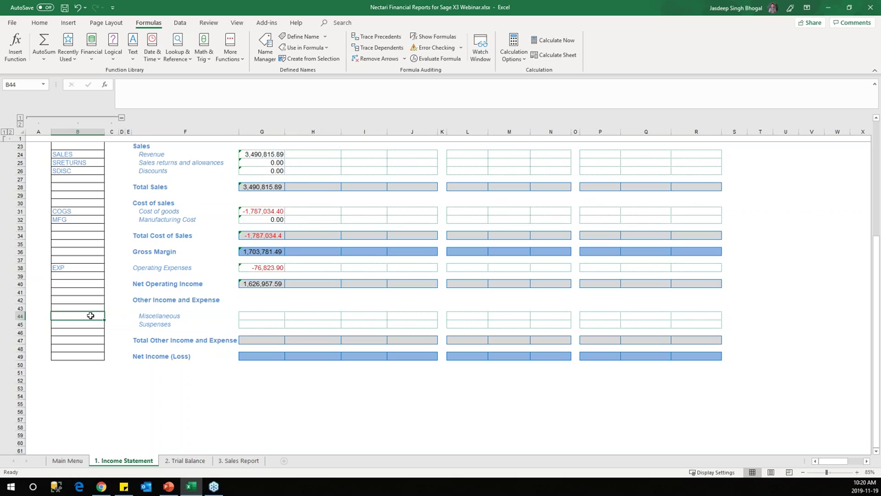
click(259, 315)
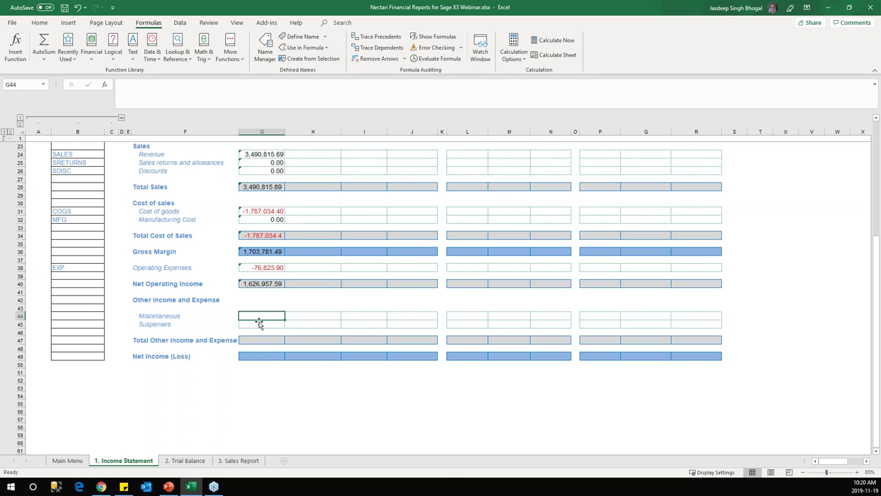
click(272, 267)
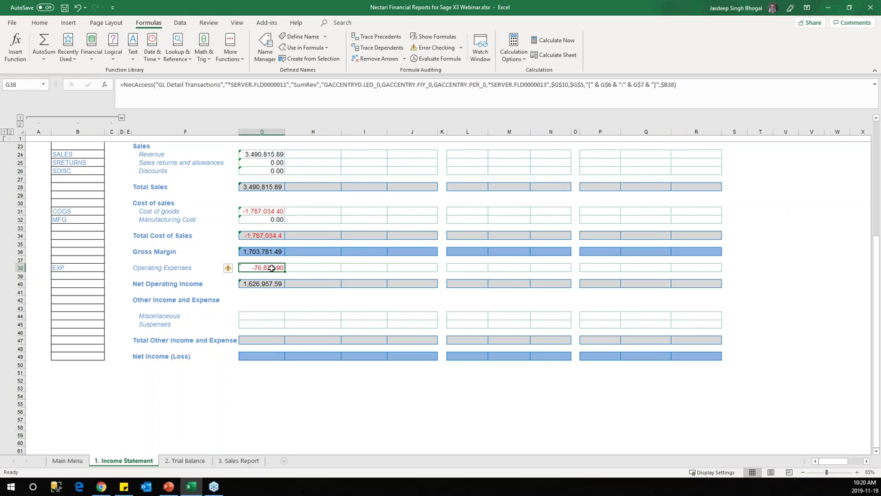
key(ctrl+c)
click(269, 315)
key(ctrl+v)
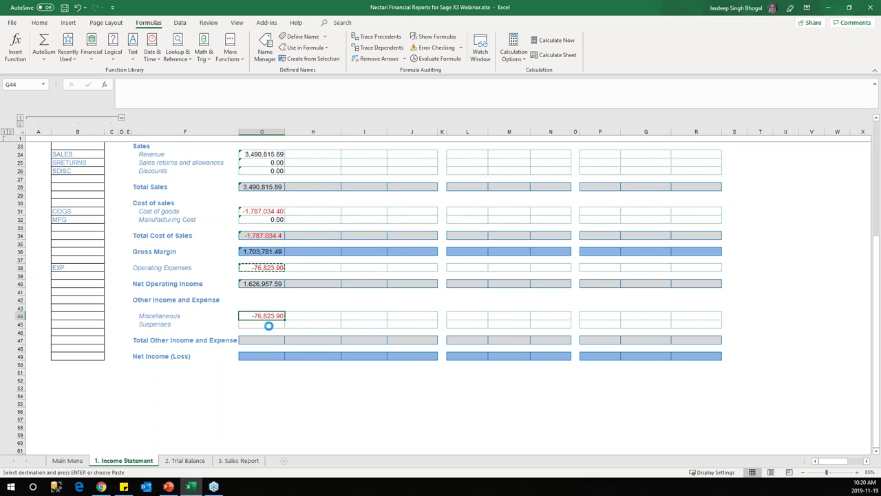
click(268, 324)
key(ctrl+v)
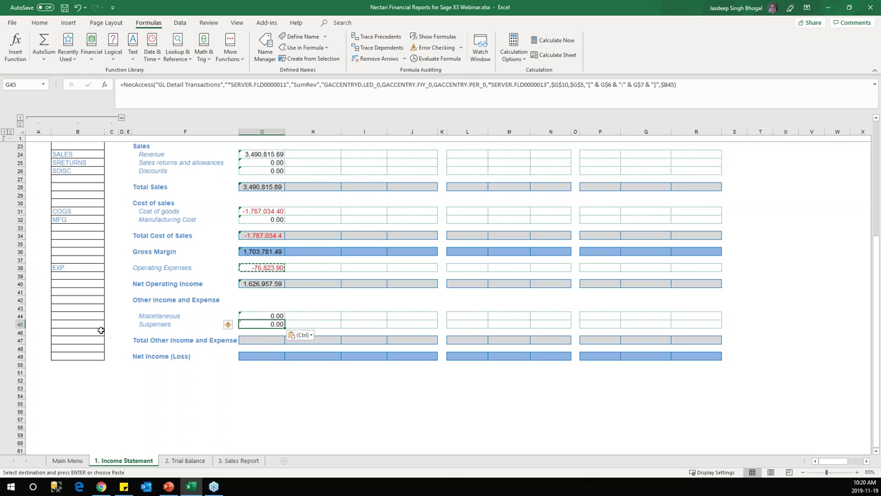
Step: Set Total Other Income and Expense to =G40 and Net Income (Loss) to =G47
click(265, 339)
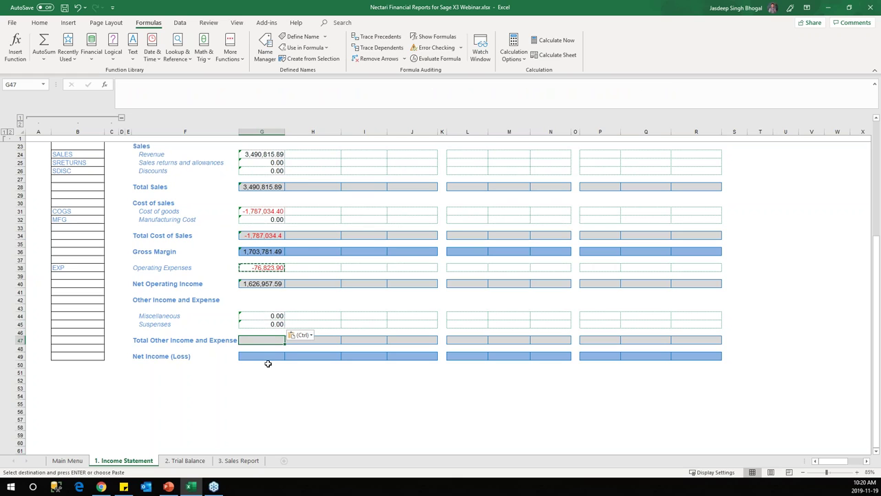
text(=)
click(274, 282)
key(Return)
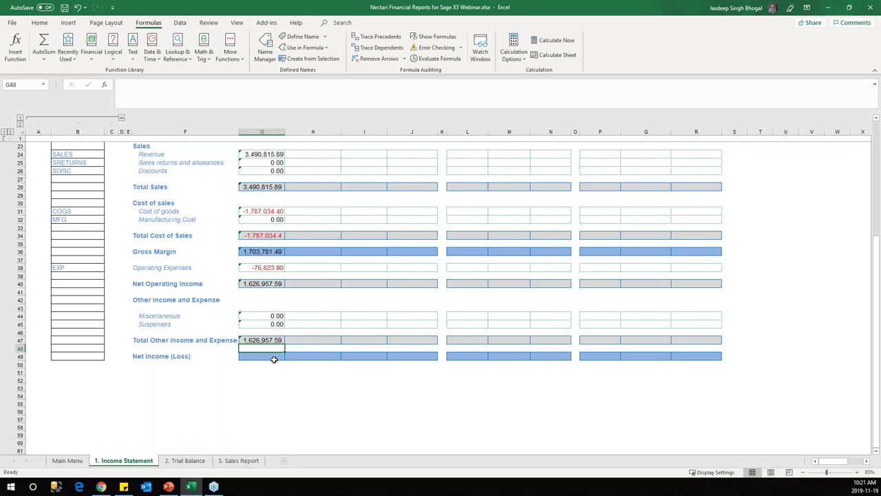
click(269, 356)
text(=)
click(275, 339)
key(Return)
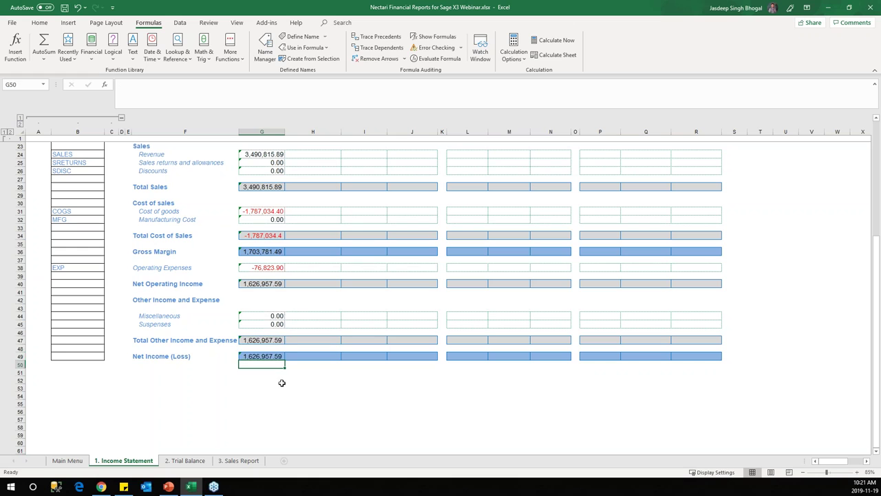
scroll(279, 319, up, 5)
scroll(279, 316, down, 3)
scroll(281, 314, up, 5)
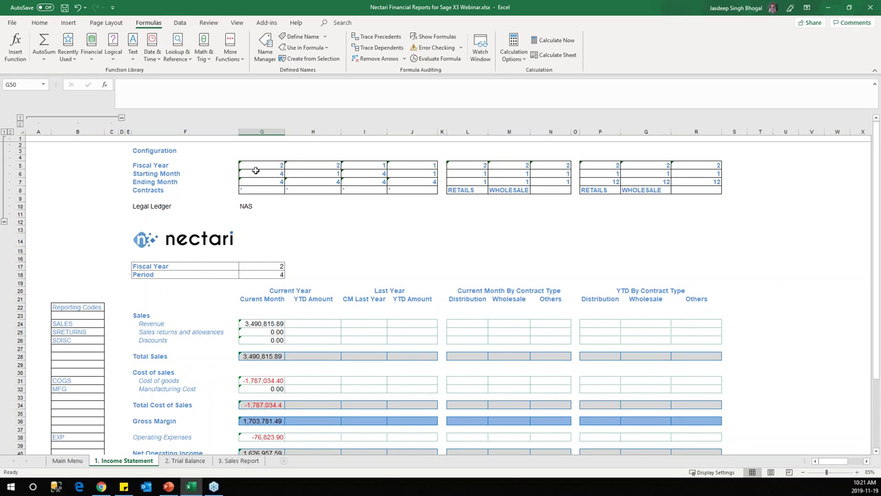
click(264, 175)
click(168, 175)
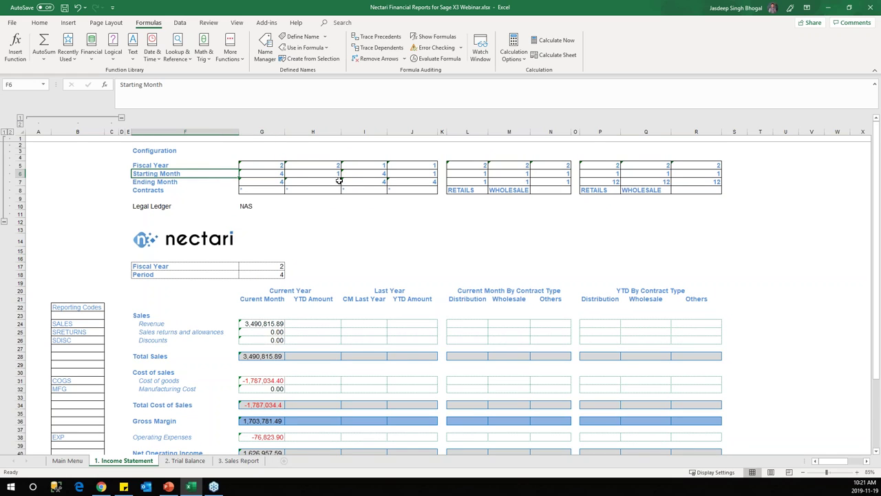
click(270, 174)
click(318, 172)
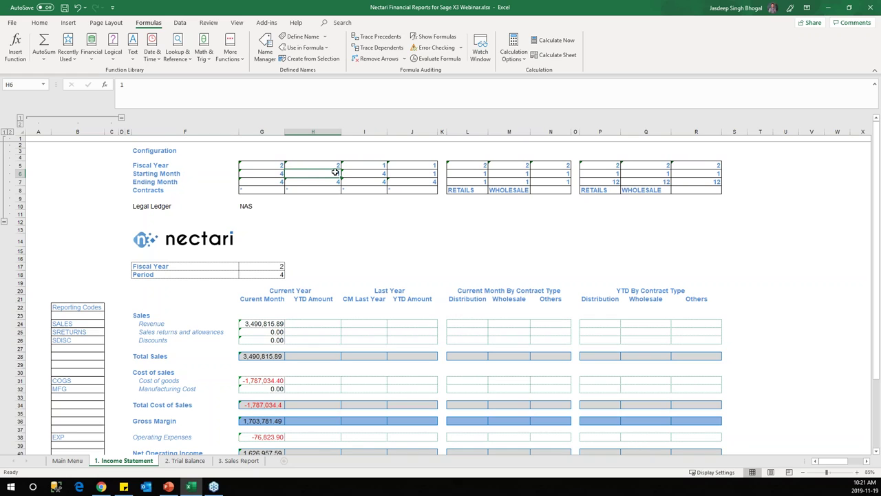
click(364, 173)
click(317, 173)
click(265, 191)
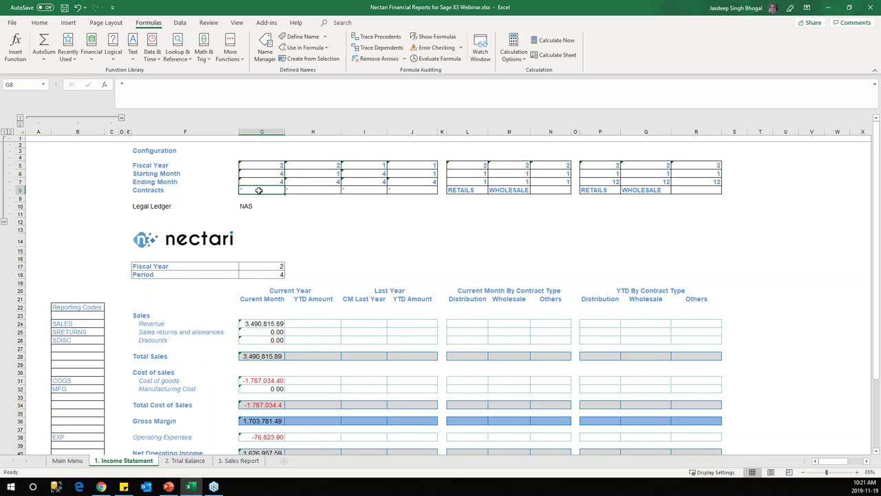
drag(467, 191, 510, 190)
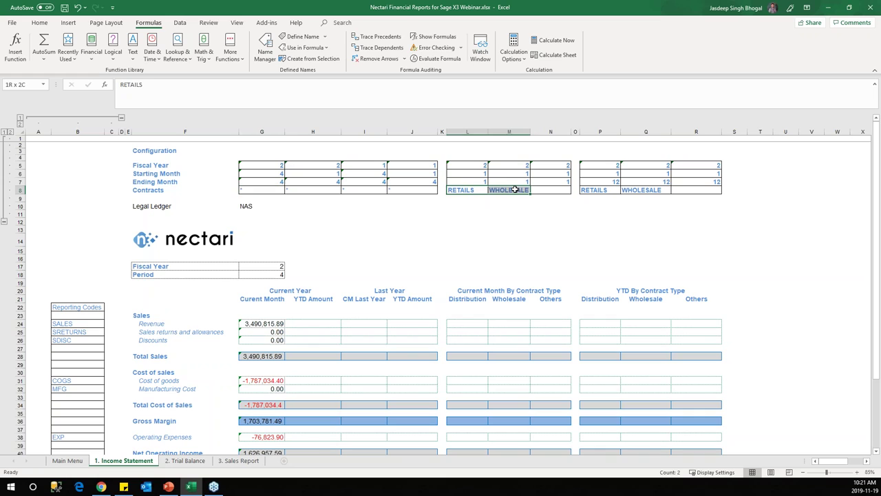
click(467, 213)
click(319, 190)
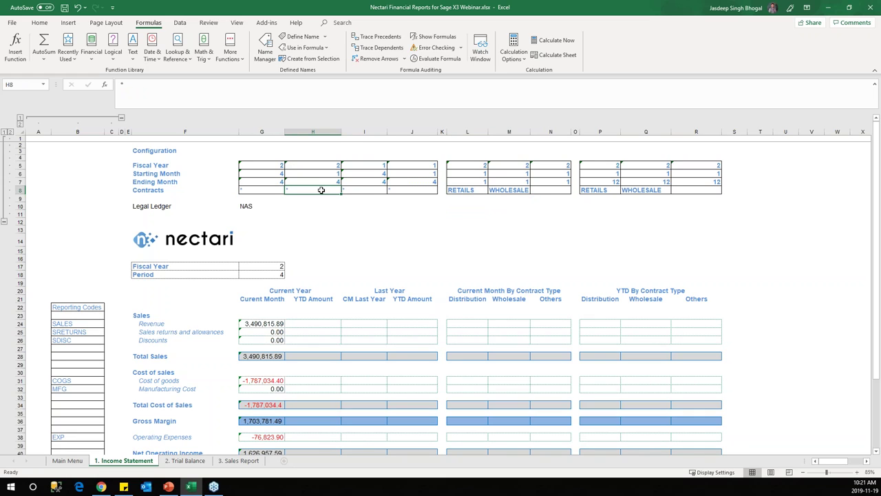
click(250, 206)
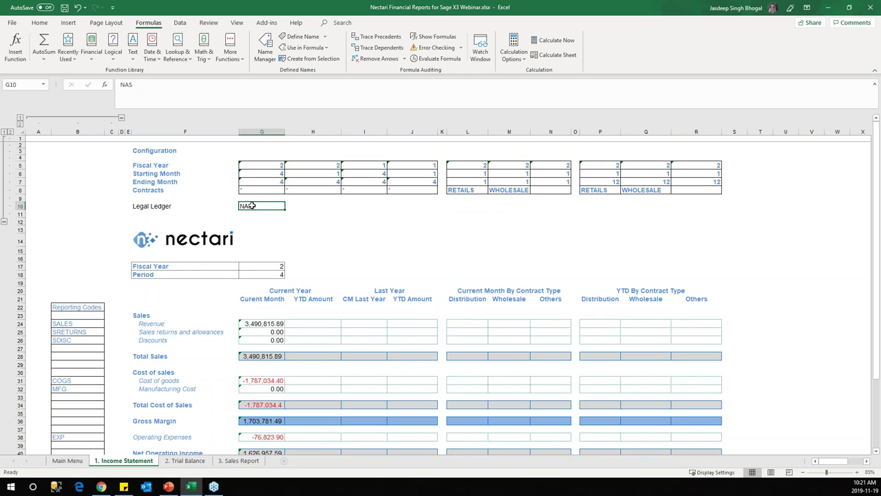
click(267, 165)
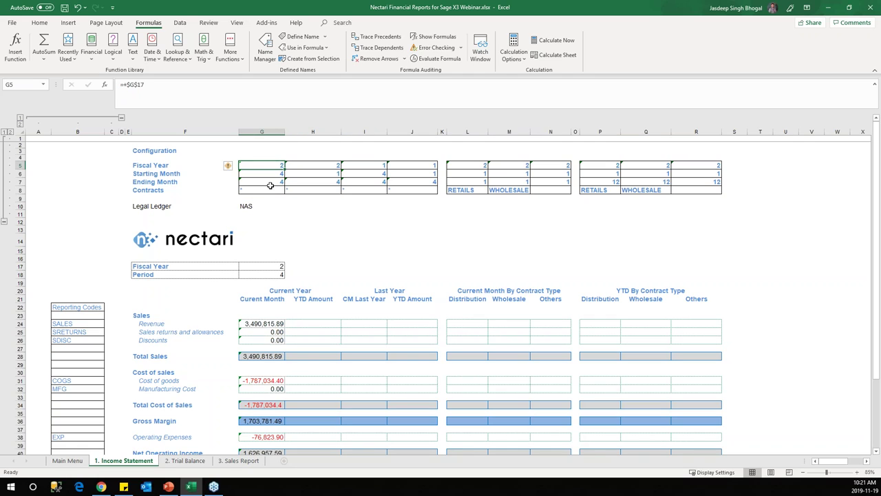
click(85, 323)
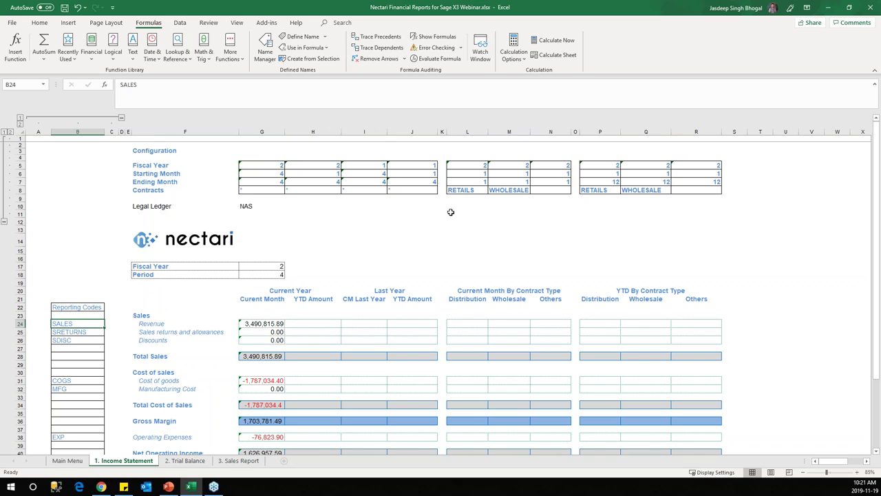
click(375, 224)
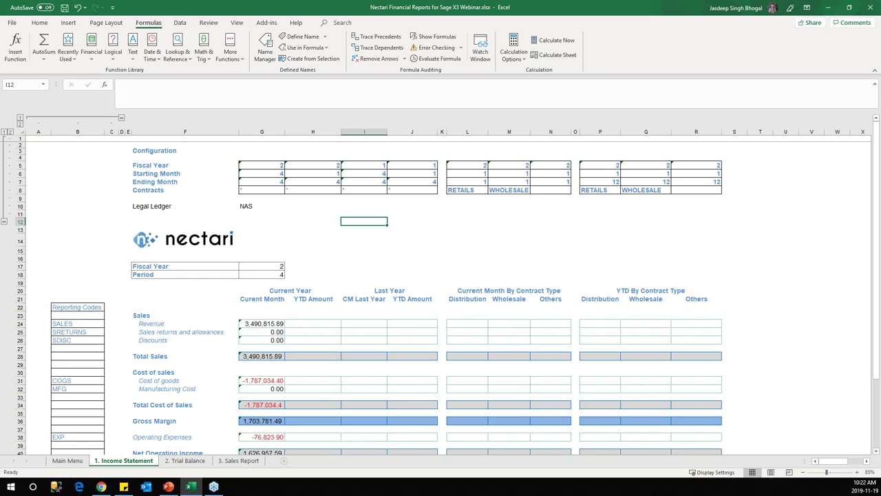
Step: Copy the G24 revenue formula into H24 and fill it down through Discounts
click(157, 191)
click(274, 190)
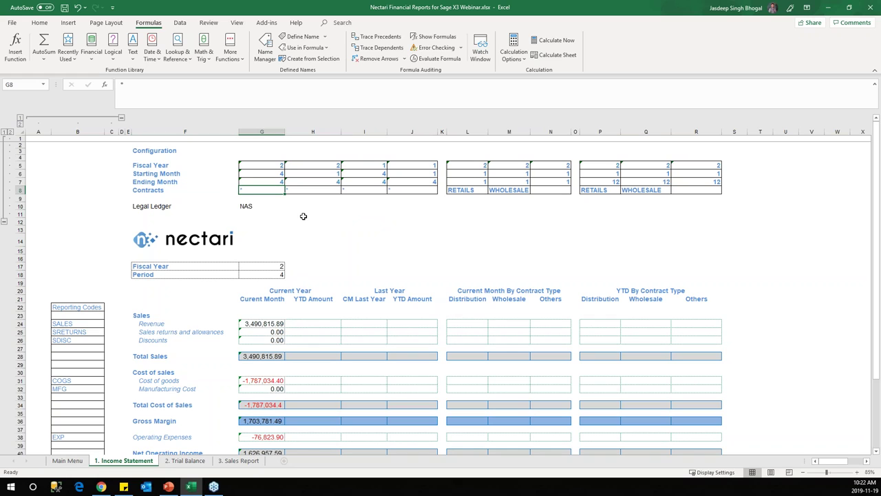
click(252, 324)
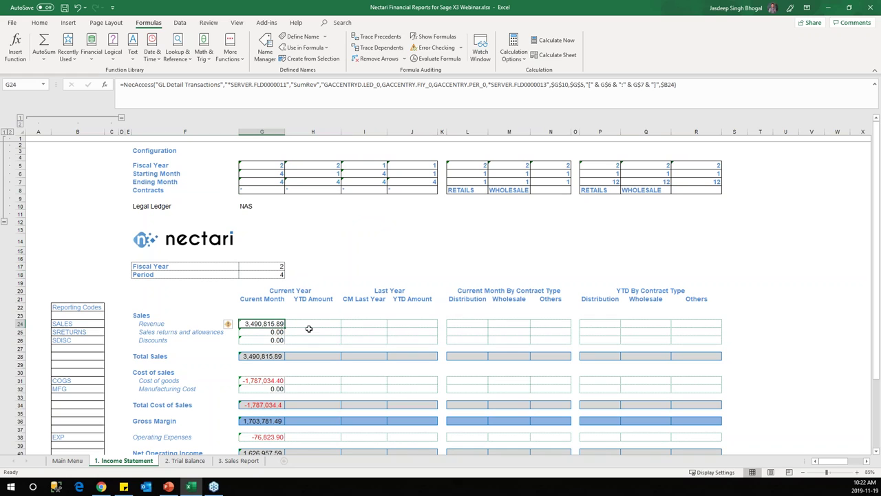
key(ctrl+c)
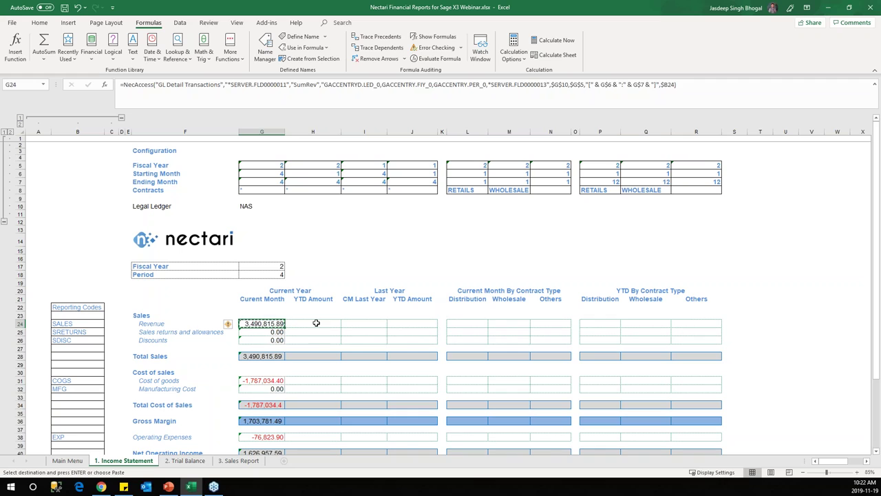
click(323, 326)
key(ctrl+v)
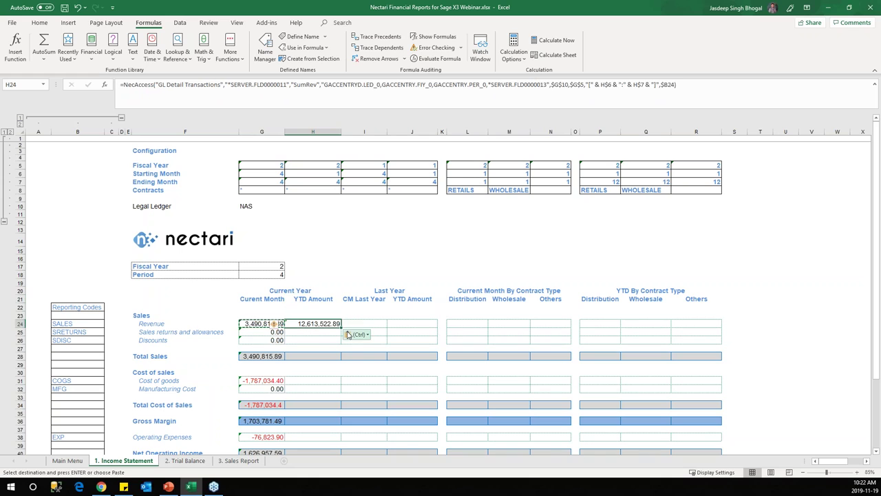
drag(340, 327, 333, 359)
Step: Fill the cost of sales formulas in G31:G32 across to column J
scroll(269, 363, down, 1)
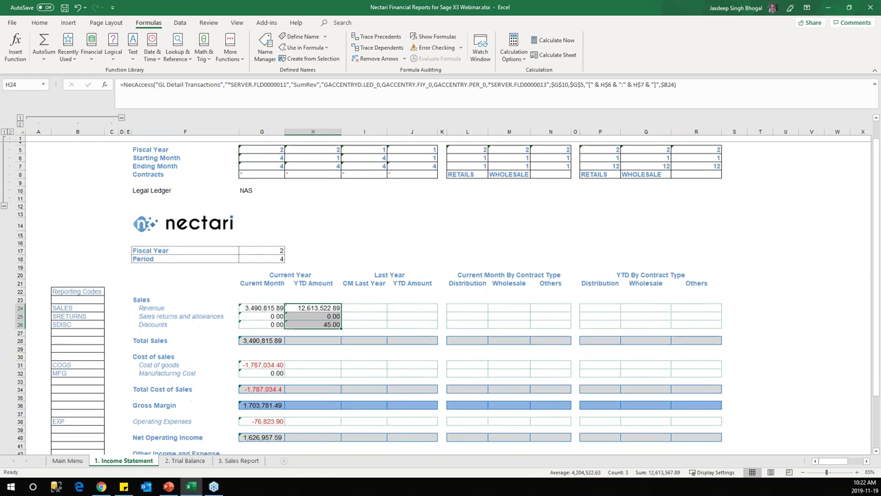
click(273, 359)
mouse_move(285, 364)
mouse_down()
mouse_move(439, 369)
mouse_move(331, 306)
mouse_up()
Step: Fill the revenue formula across to columns I and J and down through Discounts
click(334, 305)
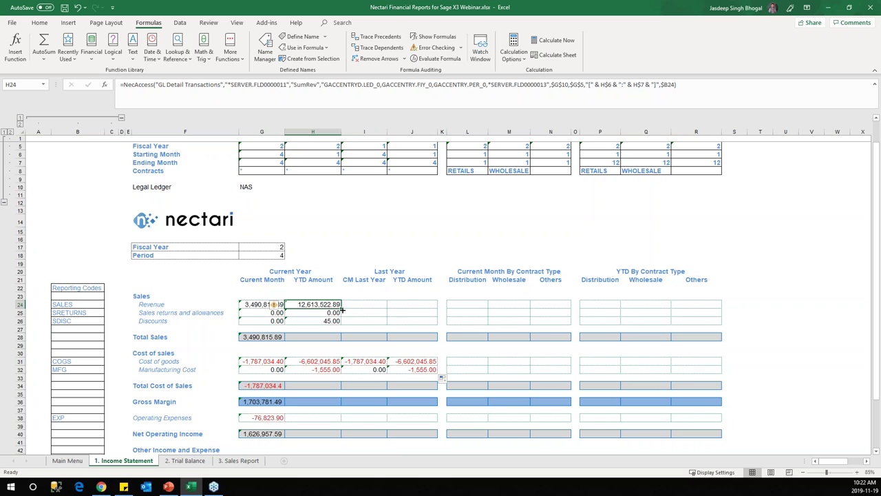
drag(340, 307, 435, 332)
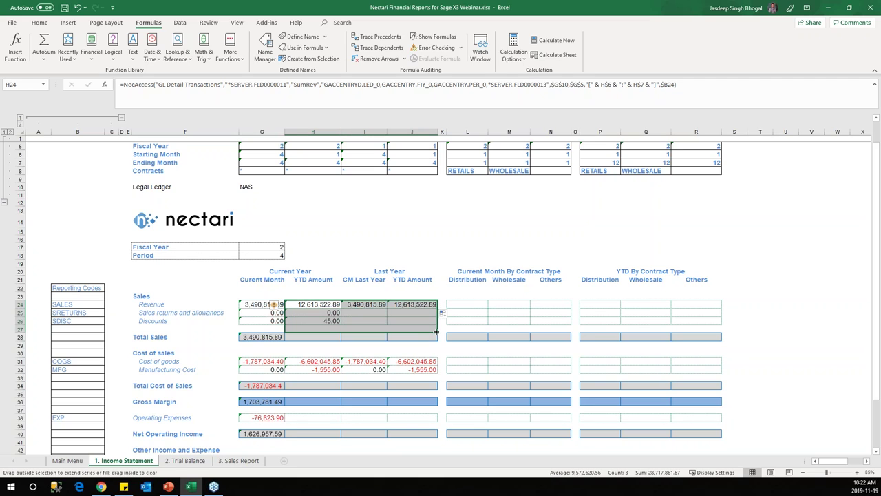
drag(288, 334, 275, 336)
click(279, 337)
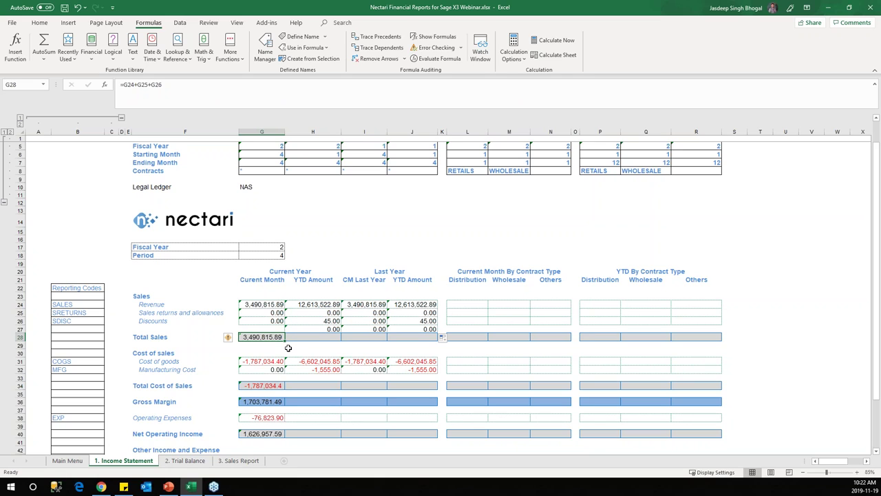
key(ctrl+z)
key(ctrl+z)
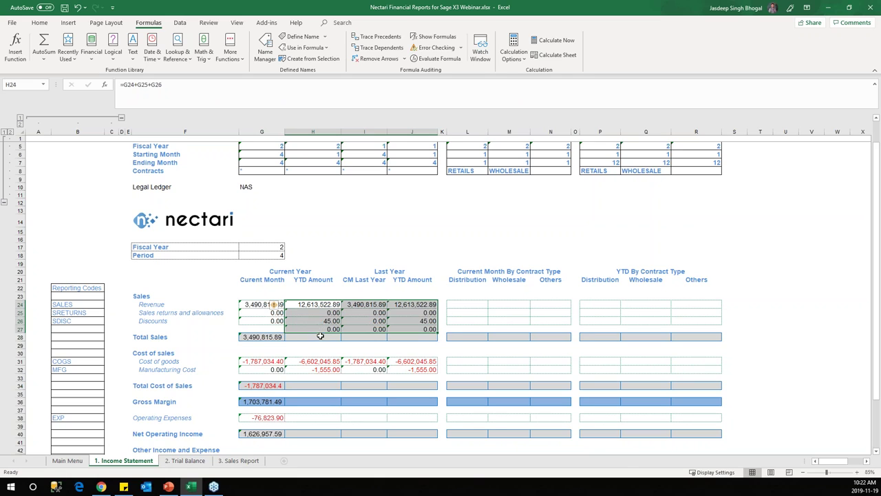
drag(434, 311, 435, 324)
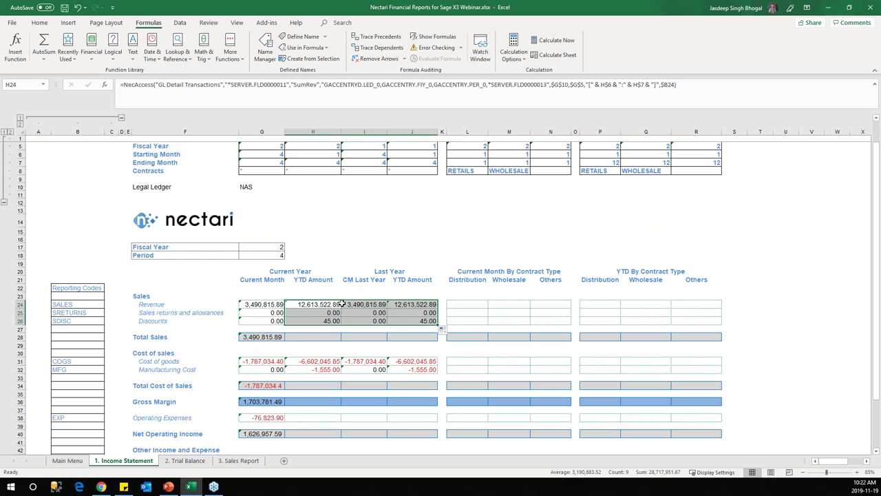
Step: Fill the Total Sales formula in G28 across to column J
click(275, 337)
drag(285, 340, 435, 344)
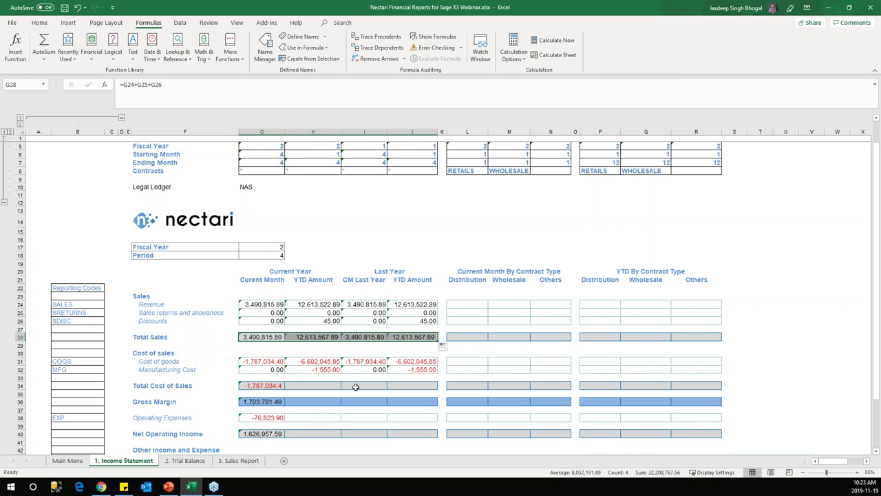
click(364, 304)
scroll(411, 240, up, 1)
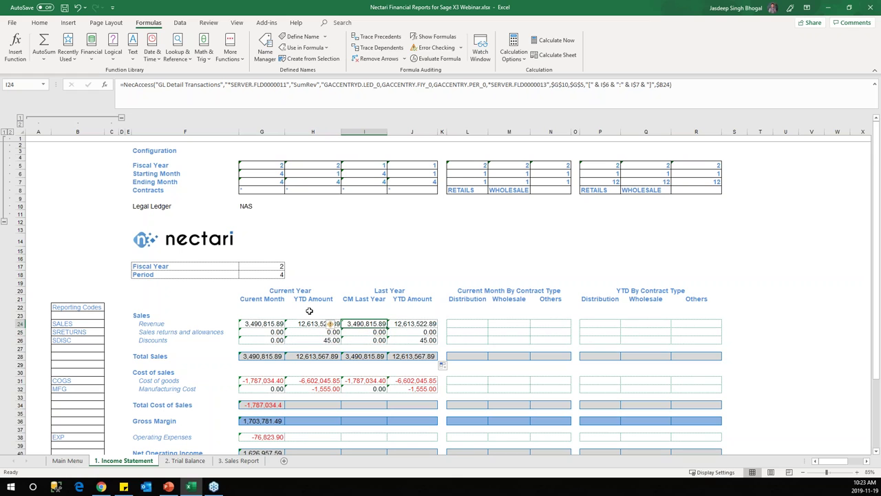
click(262, 22)
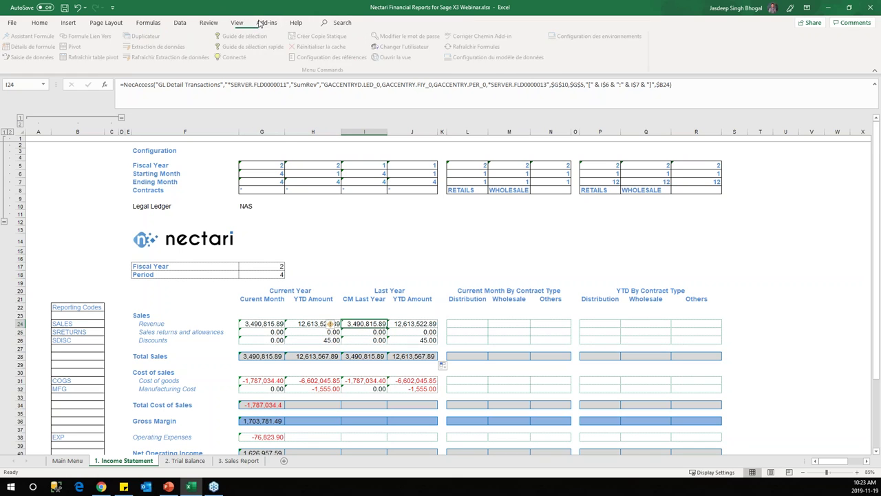
Step: Change I24's Fiscal Year filter from $G$5 to $I$5 and fill it down to I26
click(31, 36)
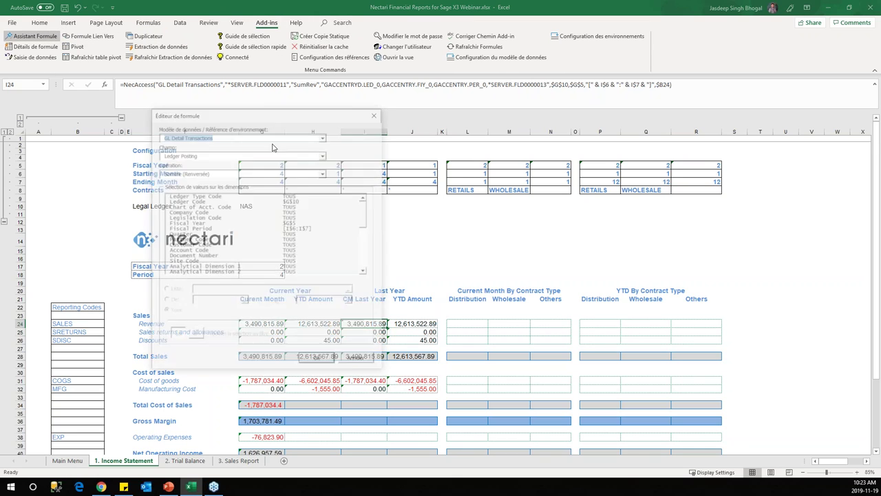
drag(298, 115, 600, 142)
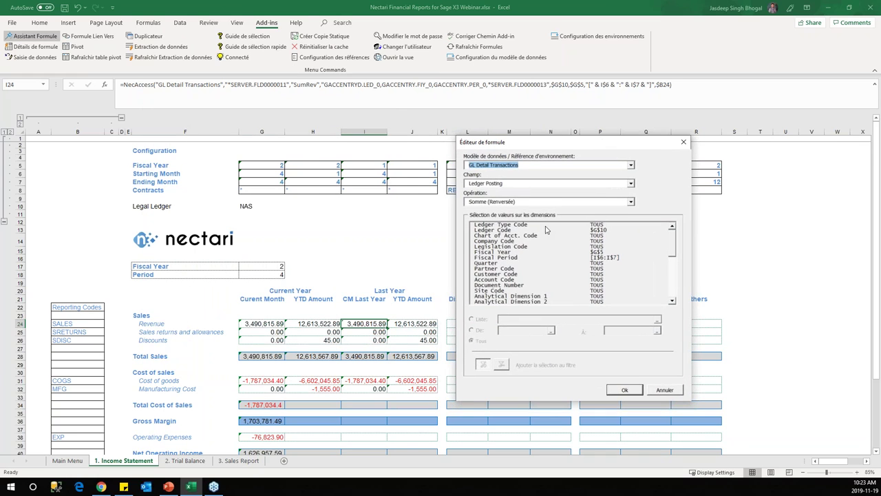
click(509, 252)
click(540, 320)
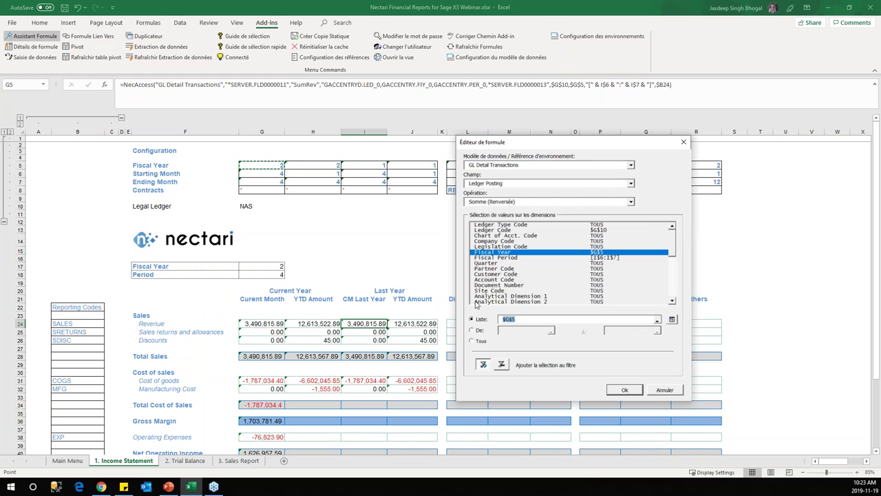
click(379, 166)
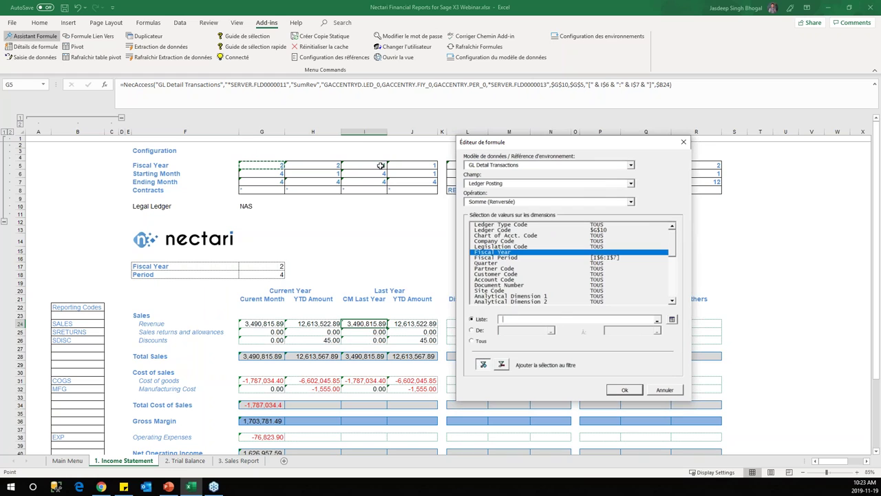
click(624, 391)
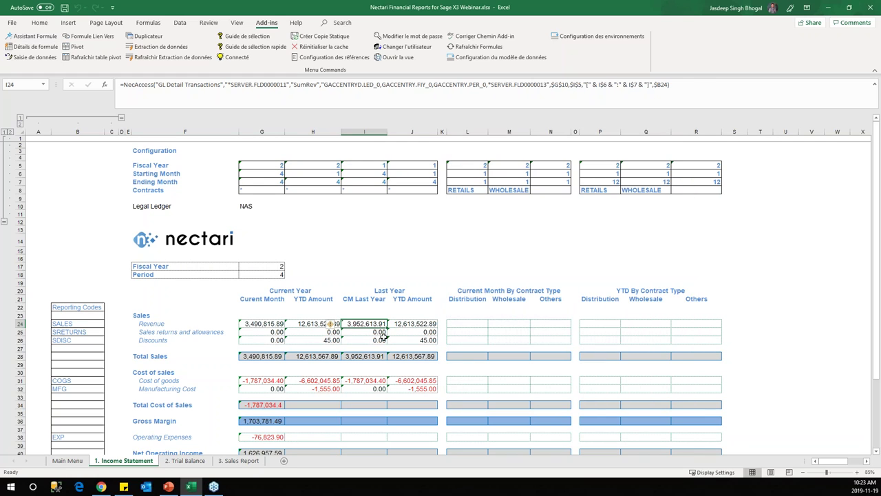
drag(386, 342, 379, 380)
click(378, 381)
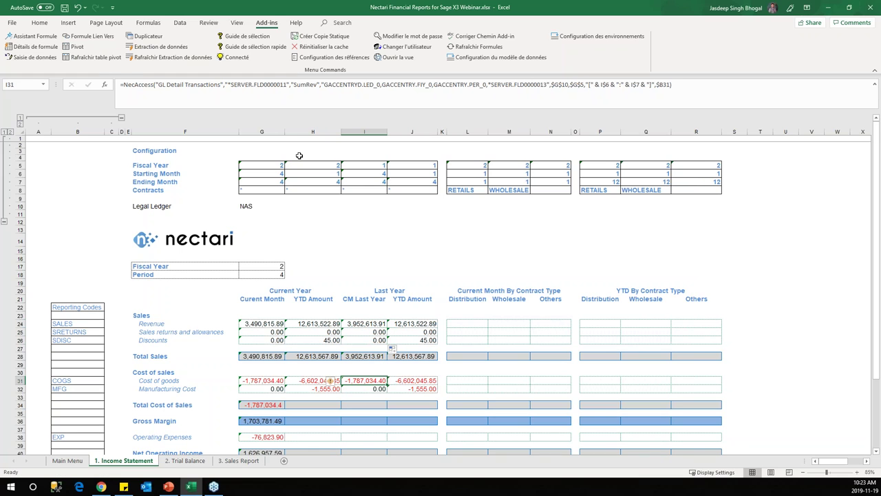
Step: Change the I31 cost of goods formula's Fiscal Year filter to $I$5
click(31, 36)
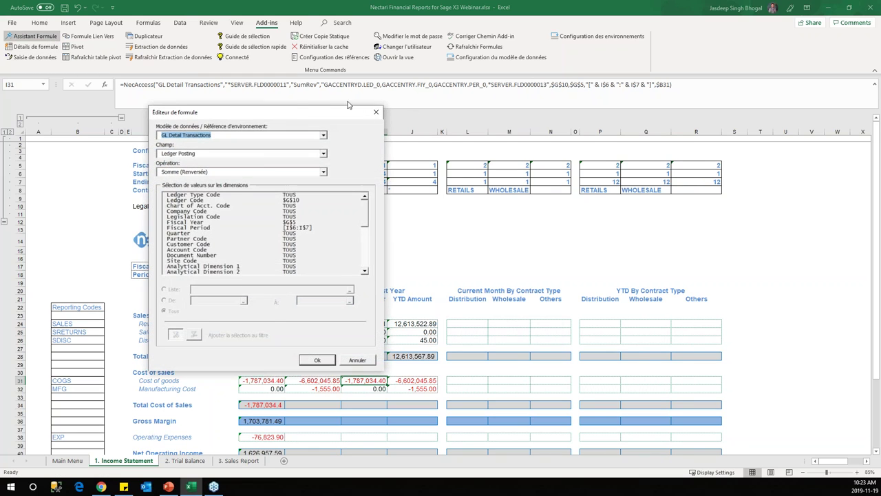
drag(296, 111, 669, 133)
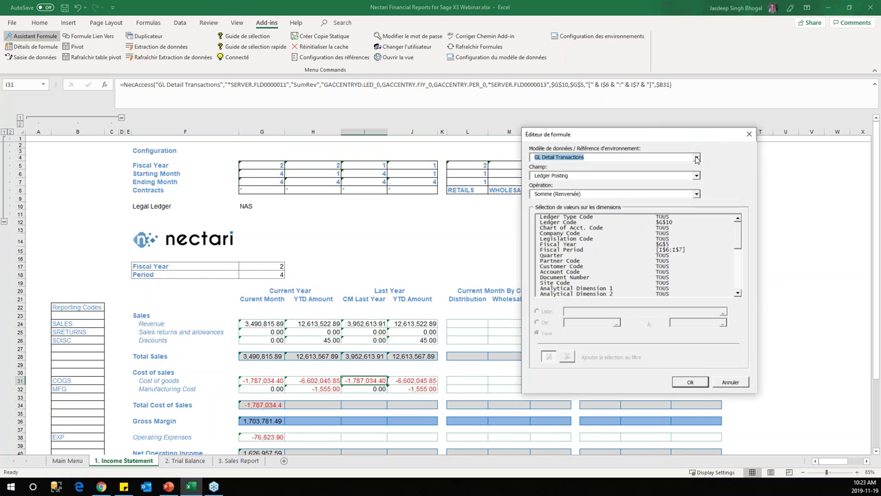
click(673, 223)
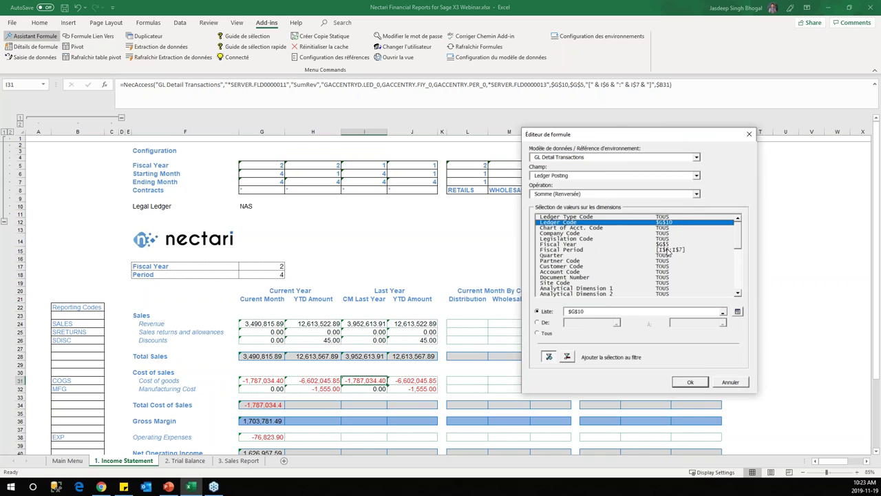
click(599, 244)
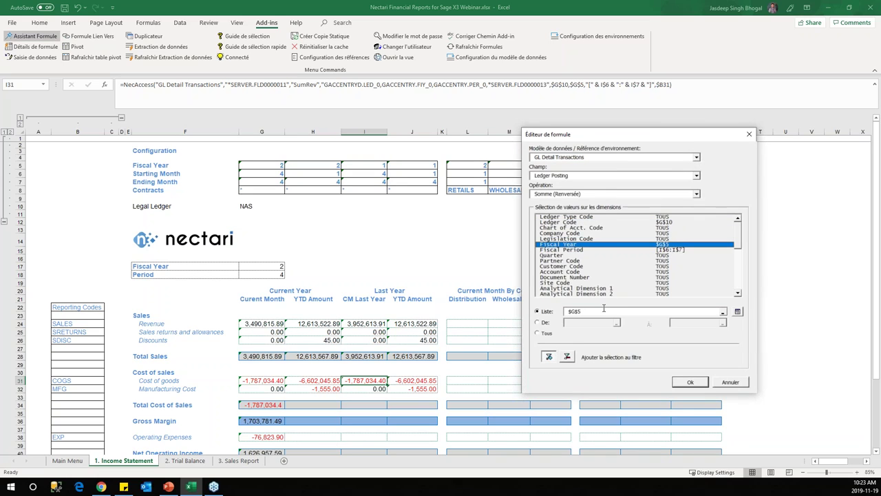
click(548, 310)
key(Delete)
click(382, 166)
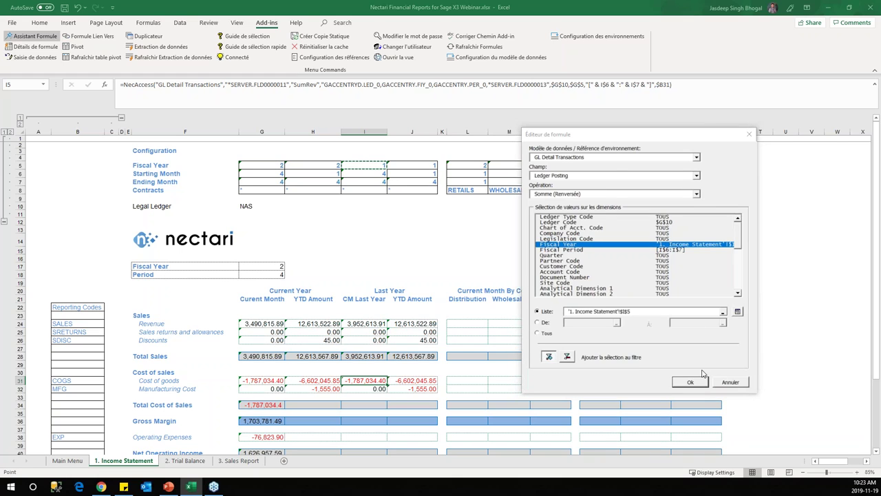
click(691, 381)
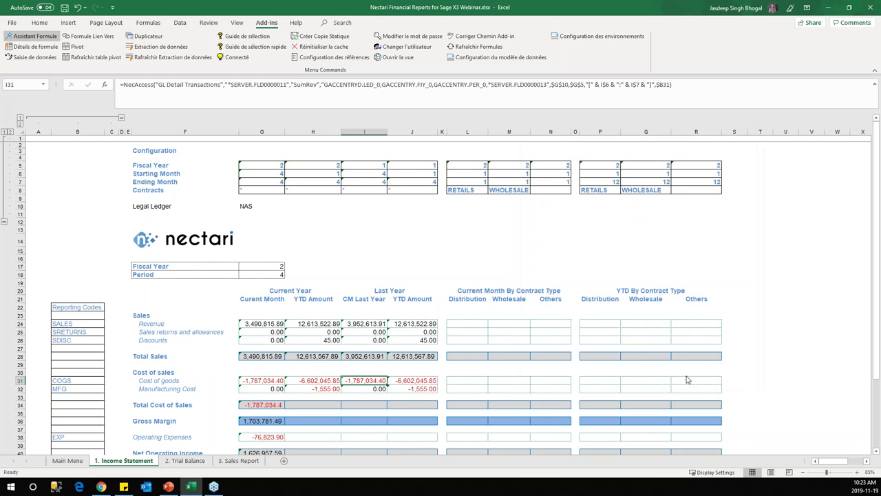
Step: Fill the updated formula down to I32 and copy the last-year formulas across to column J
drag(387, 387, 438, 390)
click(384, 381)
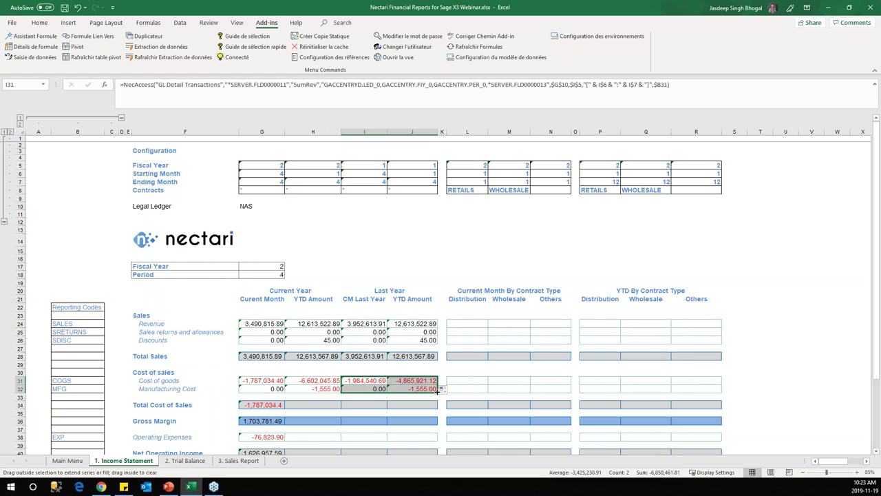
mouse_move(373, 322)
mouse_down()
mouse_move(413, 323)
mouse_move(436, 344)
mouse_up()
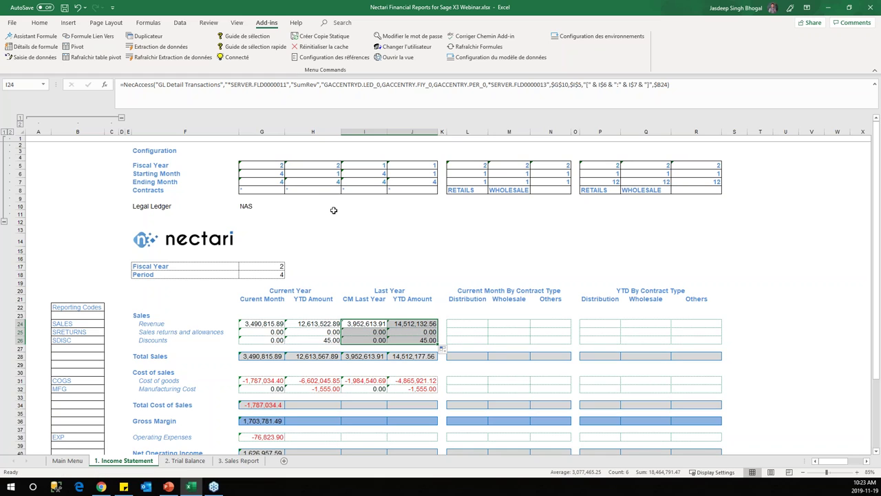
Step: Edit the GL Detail Transactions reference to cache Reporting Code 1 and Analytical Dimension 2
click(344, 58)
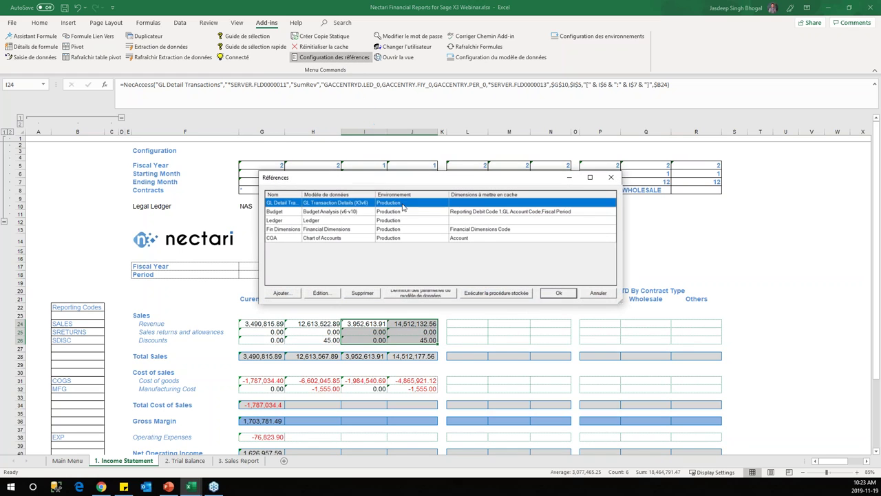
drag(386, 179, 499, 124)
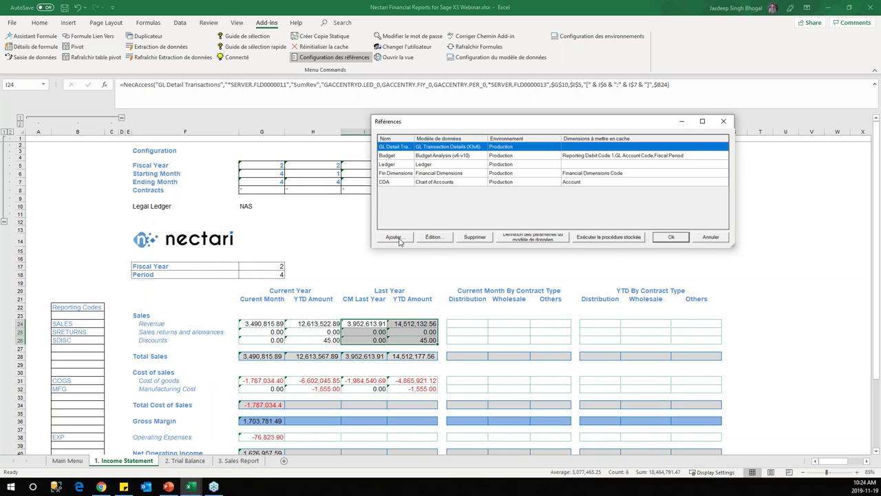
click(437, 240)
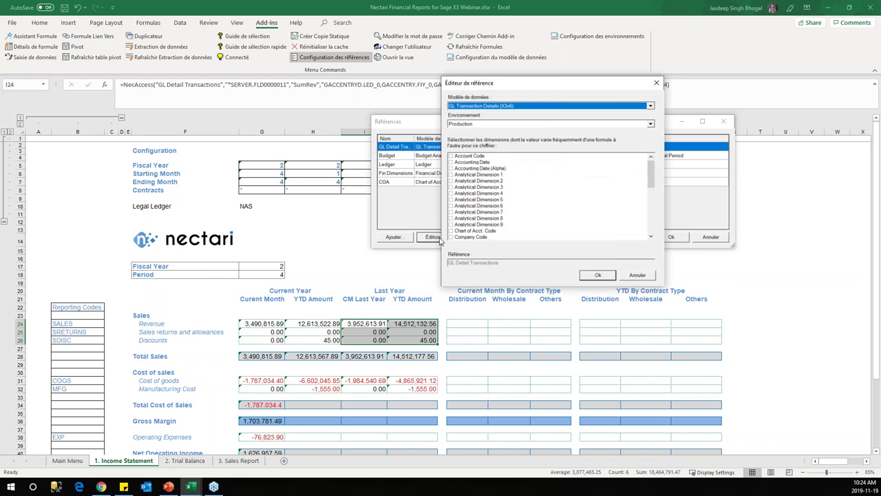
drag(557, 84, 602, 54)
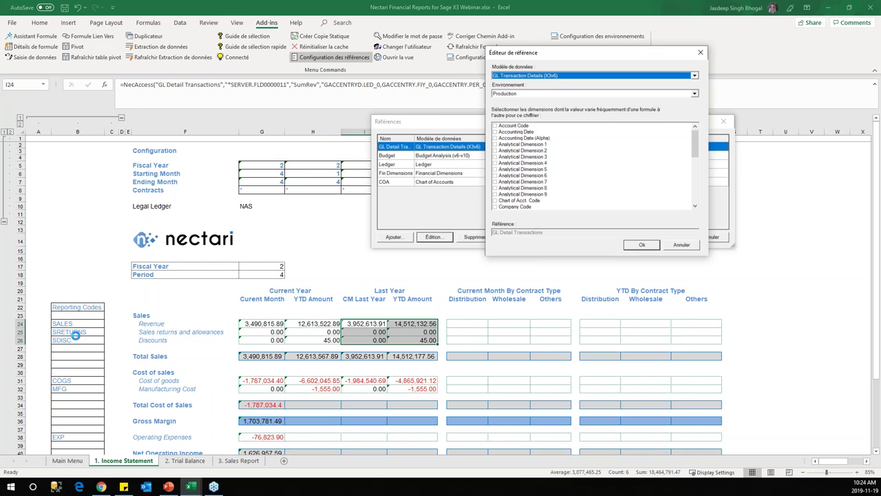
drag(695, 151, 695, 189)
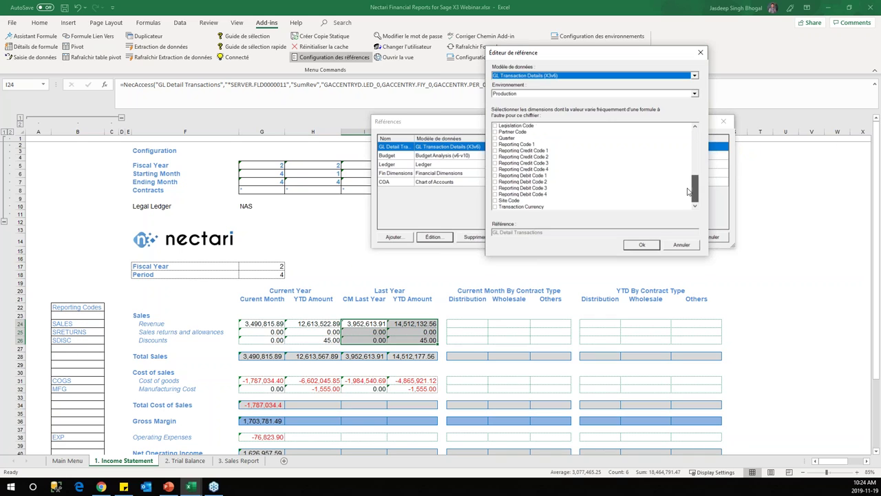
click(494, 145)
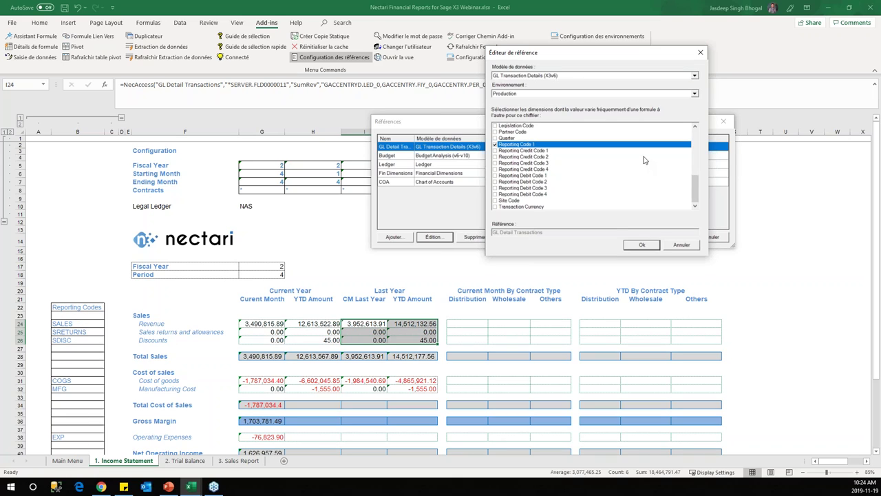
drag(695, 190, 695, 134)
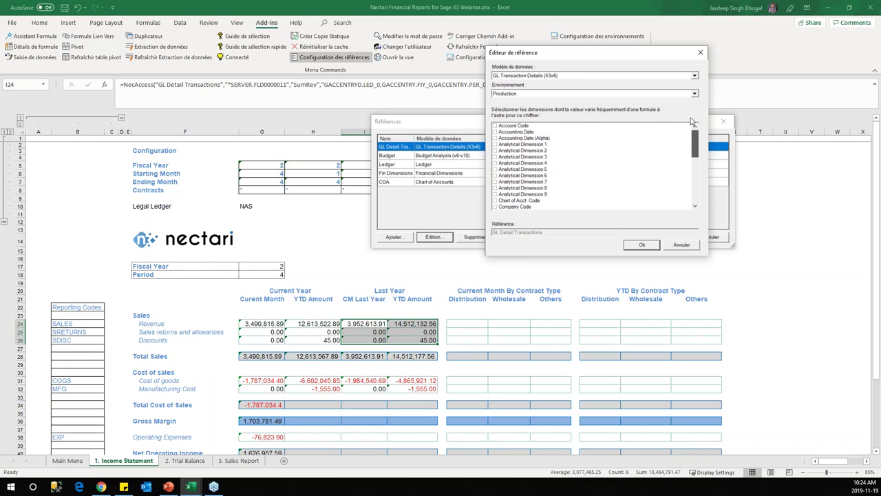
click(495, 152)
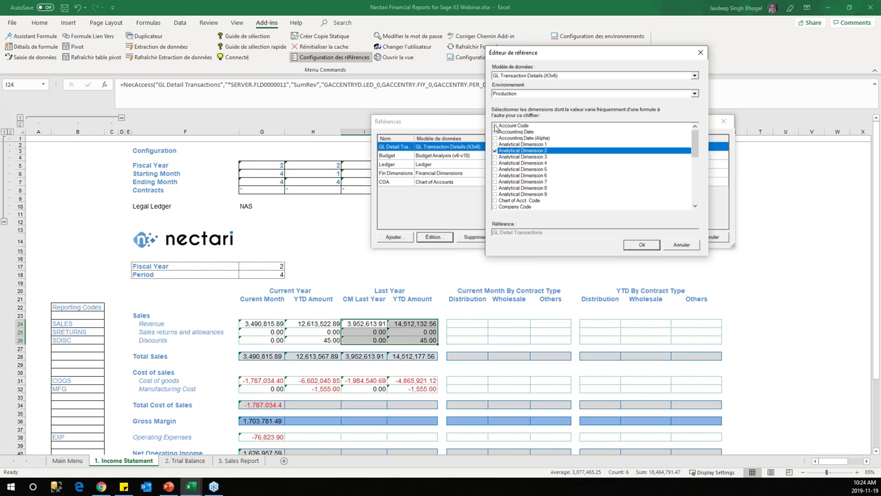
Step: Also cache Account Code, Fiscal Year and Fiscal Period, then confirm both dialogs
click(495, 126)
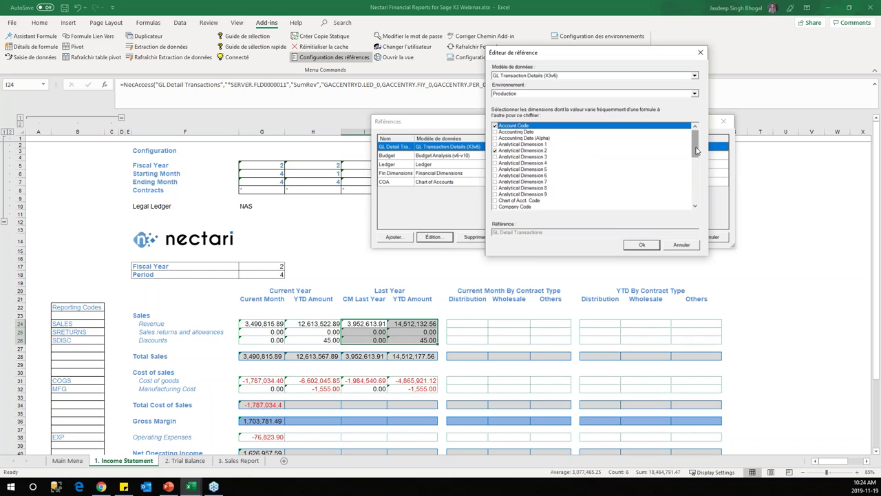
drag(695, 146, 695, 170)
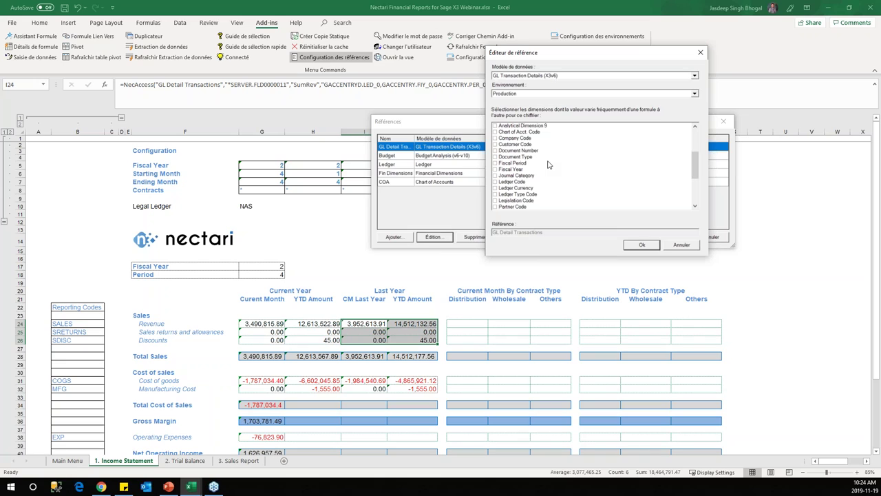
click(495, 169)
click(494, 163)
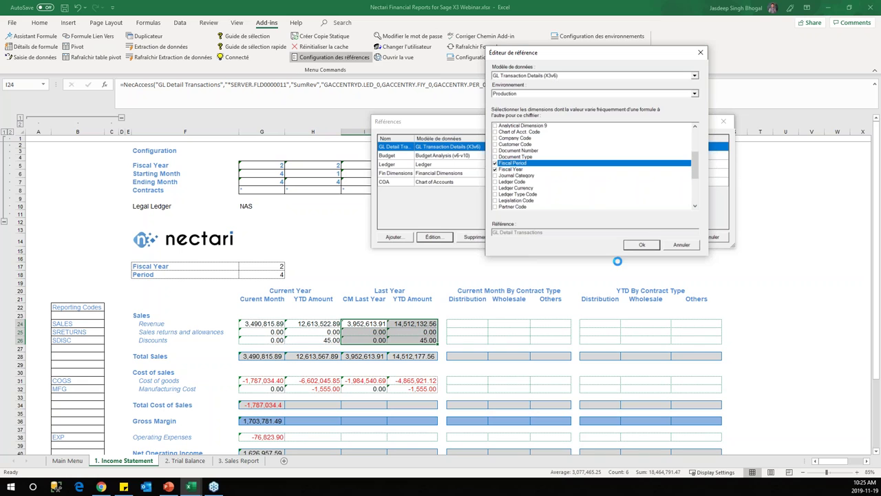
click(640, 243)
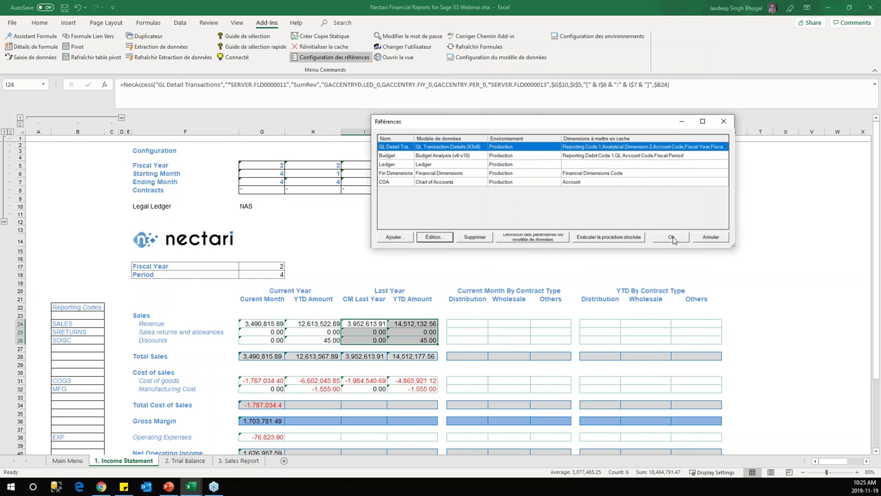
click(671, 237)
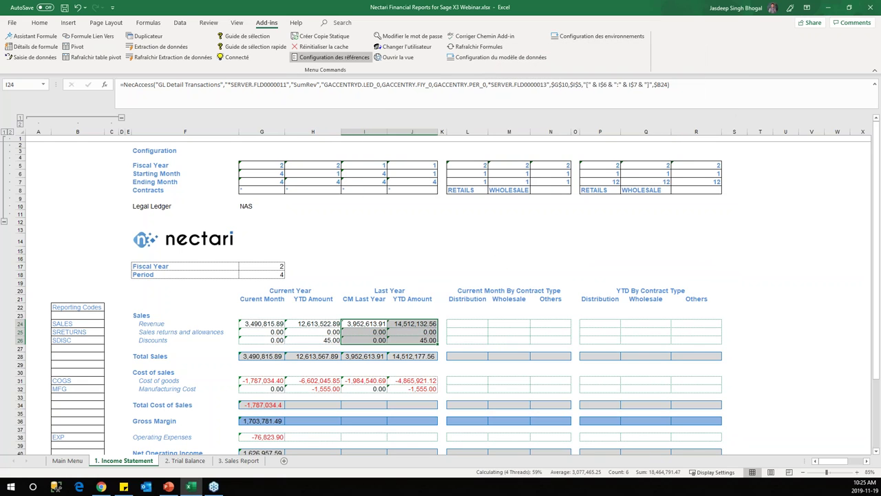
Step: Extend Total Cost of Sales across row 34; Operating Expenses, Miscellaneous–Suspenses and Total Other Income into YTD
scroll(322, 356, down, 6)
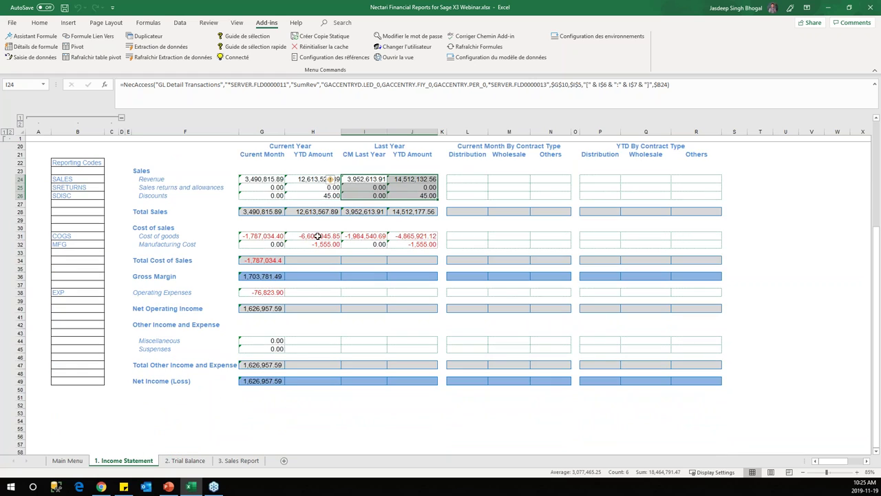
click(273, 262)
drag(285, 263, 435, 264)
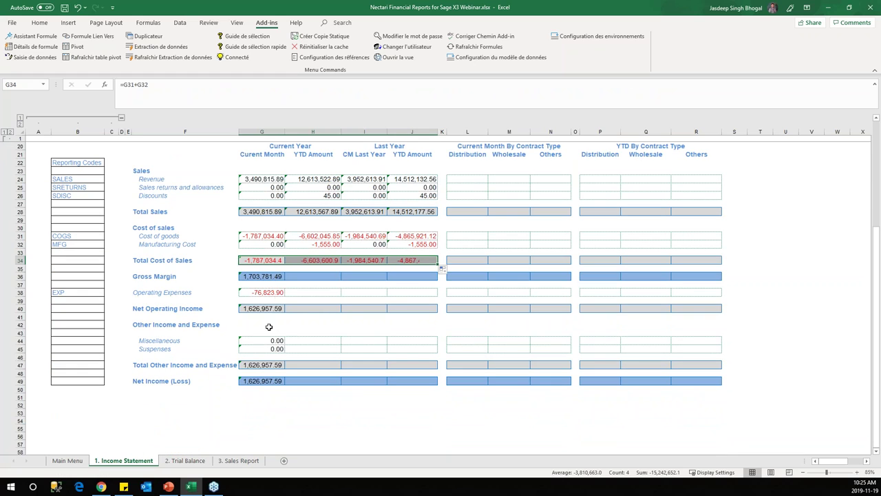
click(278, 292)
drag(284, 296, 338, 296)
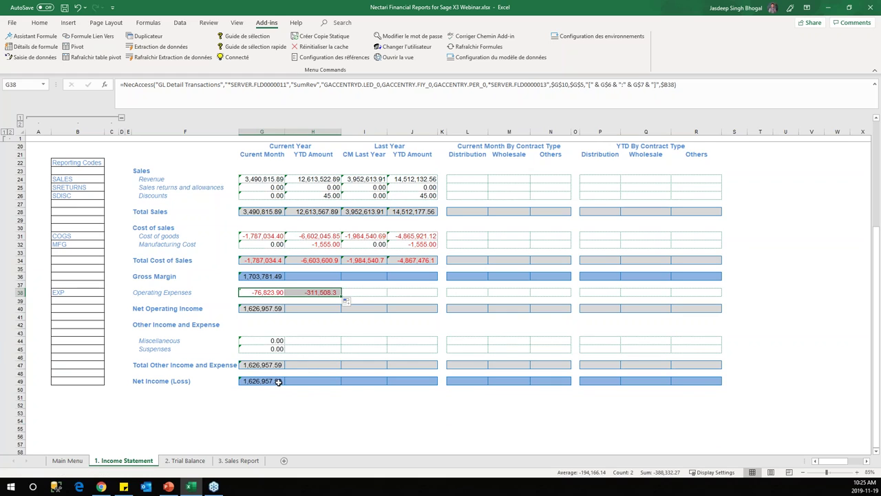
click(274, 341)
drag(284, 344, 340, 351)
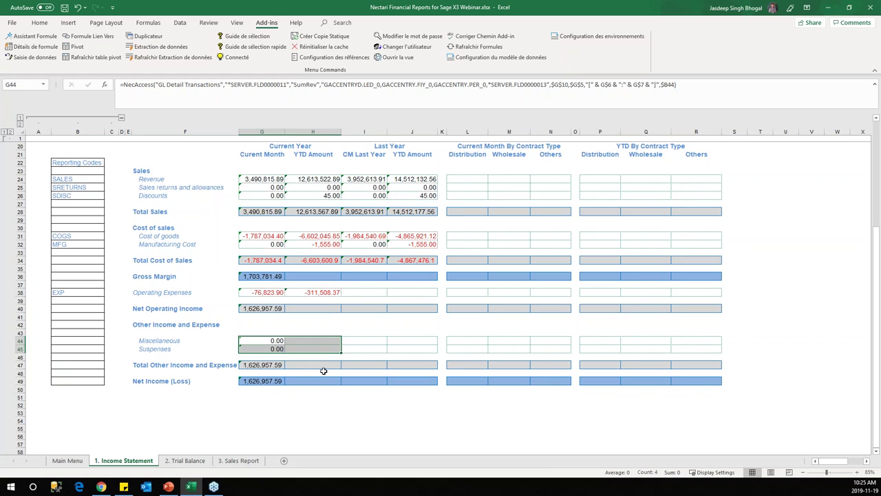
click(272, 365)
drag(285, 368, 338, 366)
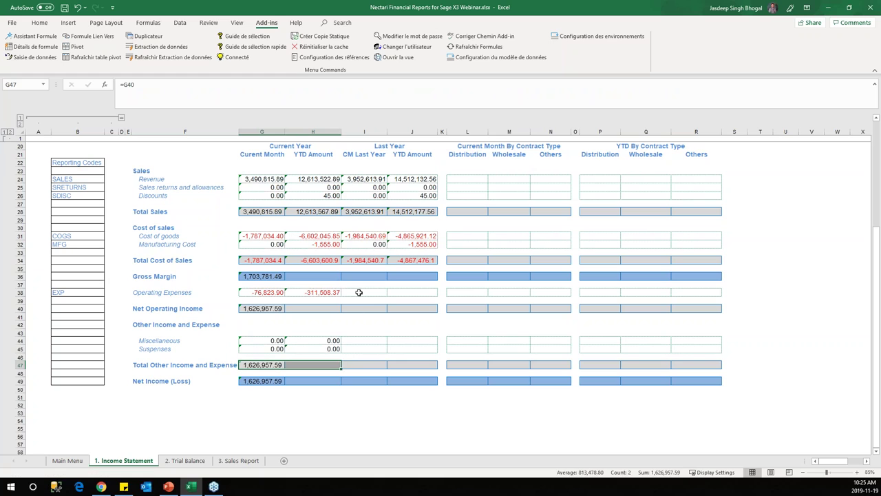
Step: Extend Net Operating Income, Total Other Income and Expense, and Net Income (Loss) across to column J
click(323, 308)
click(272, 308)
drag(284, 311, 429, 316)
click(326, 365)
drag(342, 369, 430, 368)
click(279, 384)
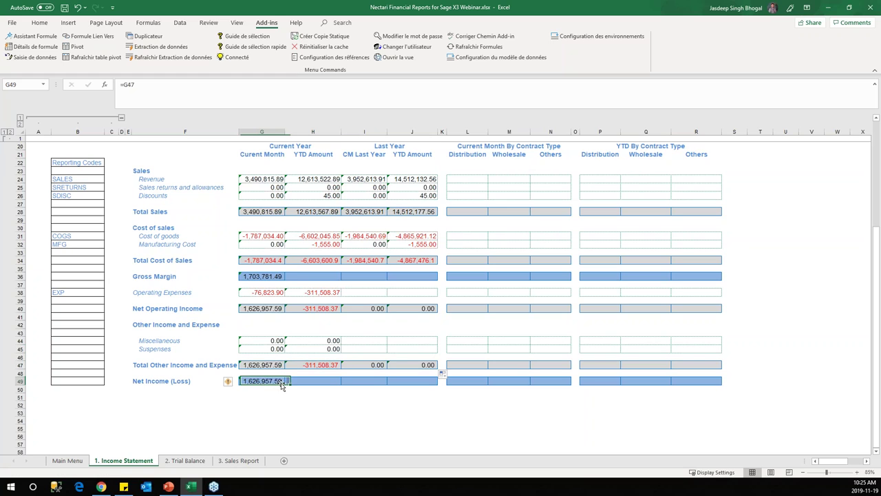
drag(289, 384, 423, 379)
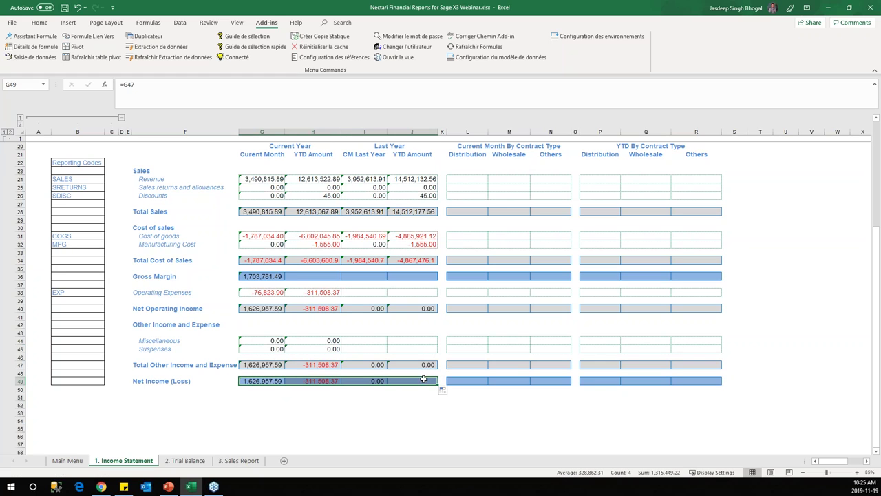
Step: Copy the YTD Operating Expenses formula from H38 into I38
click(372, 291)
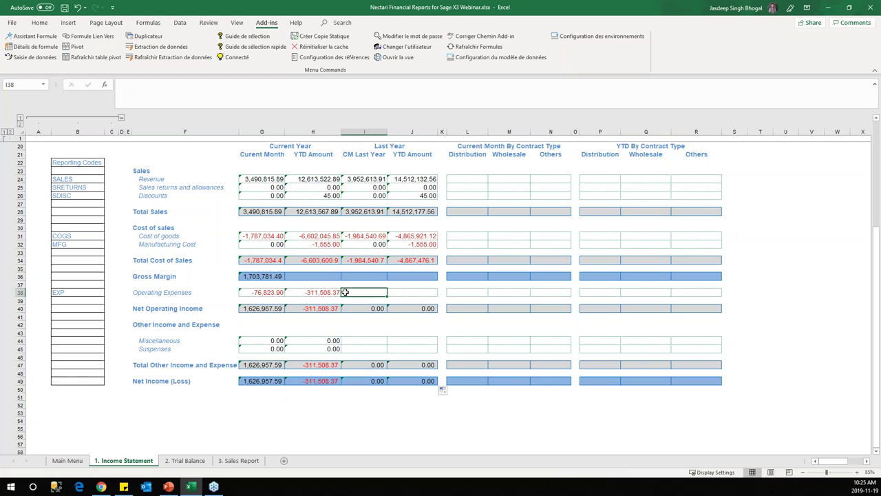
click(331, 293)
key(ctrl+c)
click(373, 293)
key(ctrl+v)
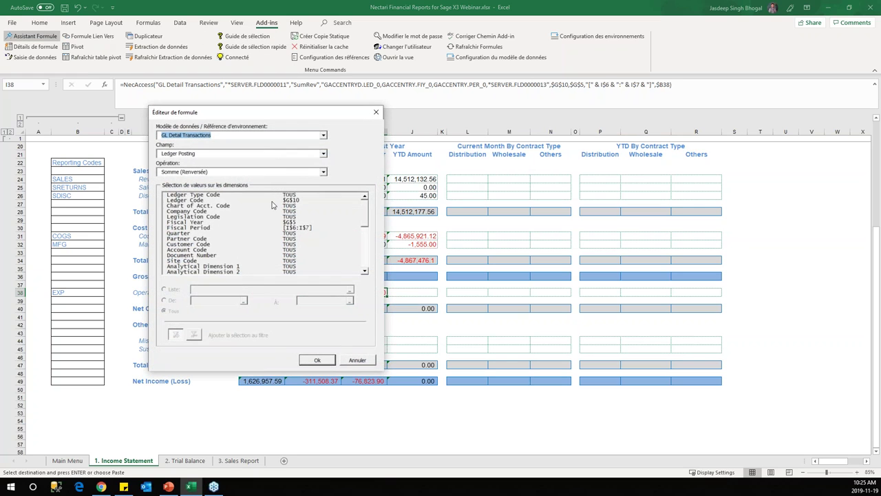
Step: Set the I38 Operating Expenses formula's Fiscal Year to I5 and fill it to J38
click(199, 222)
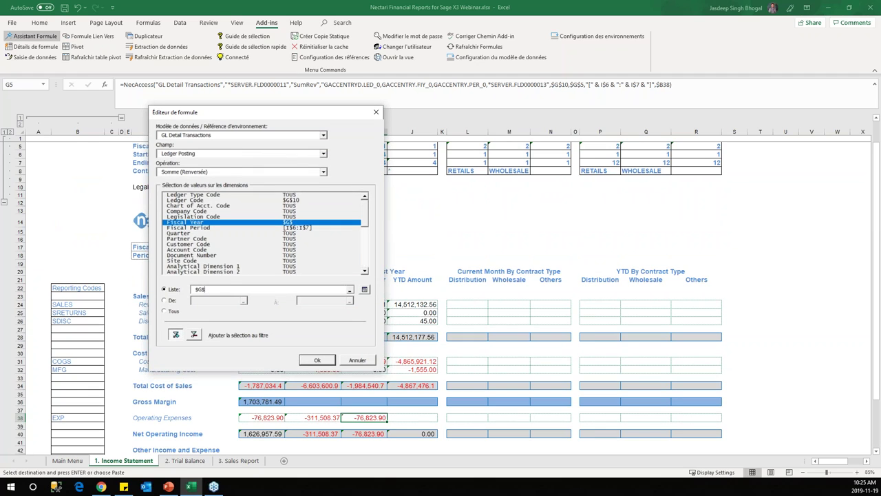
drag(283, 114, 615, 163)
text(6)
key(ctrl+a)
key(BackSpace)
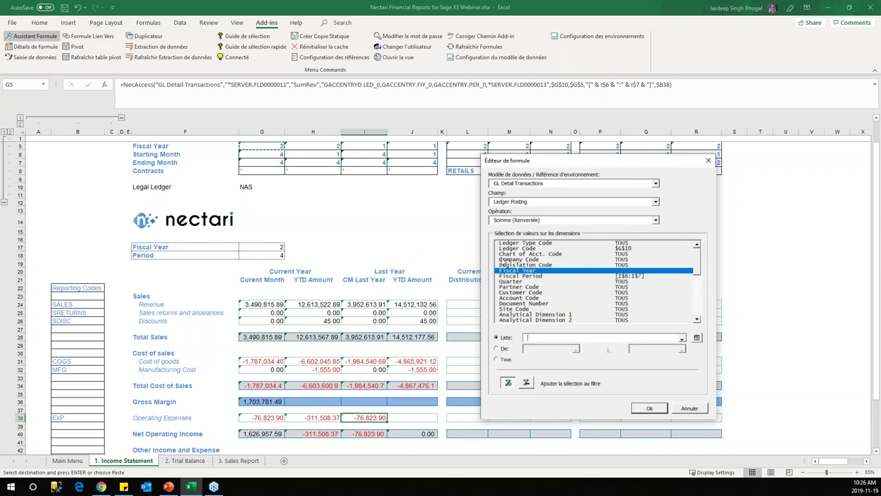
click(381, 145)
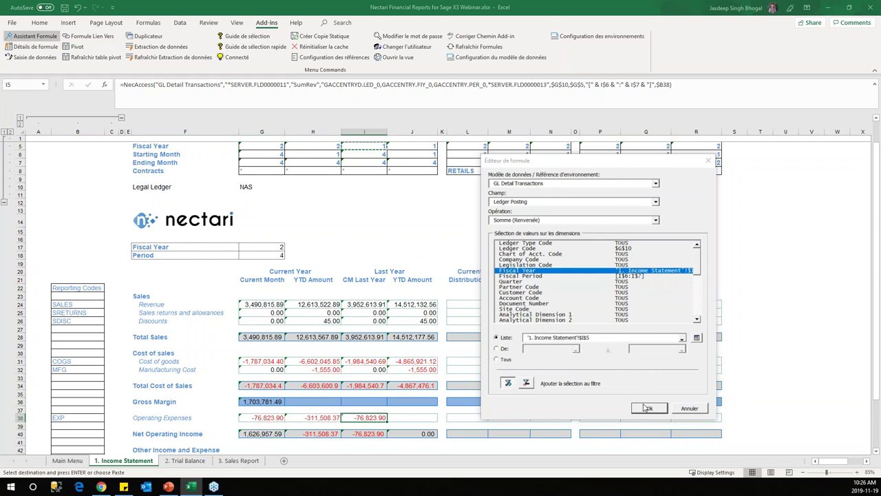
click(647, 408)
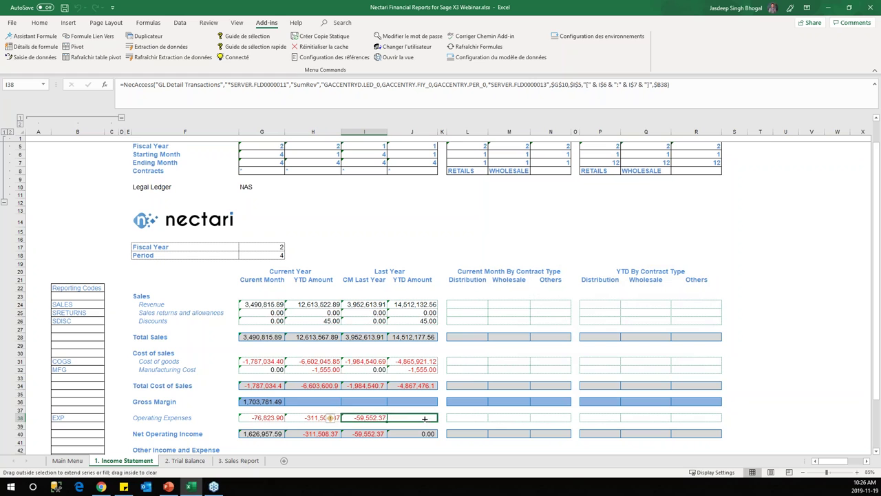
drag(425, 418, 426, 418)
Step: Copy I38 into Miscellaneous (I44) and extend it over I44:J45 for Miscellaneous and Suspenses
scroll(426, 419, down, 3)
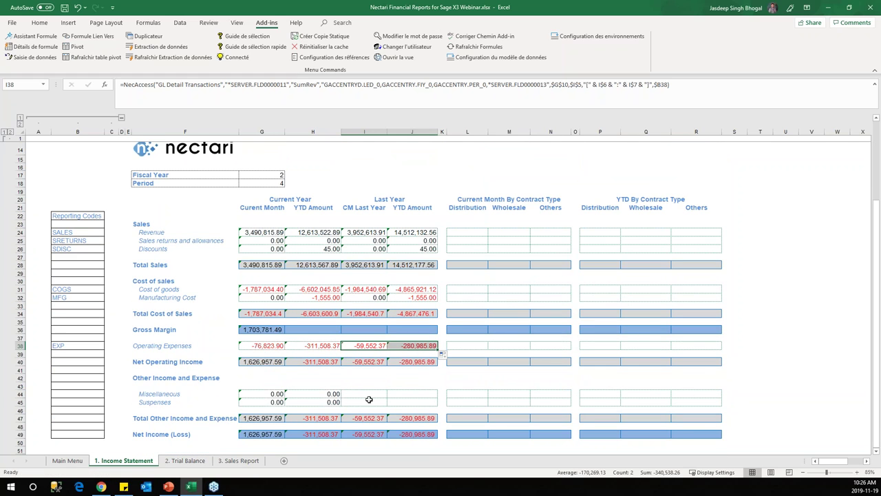
click(318, 393)
click(353, 394)
click(374, 346)
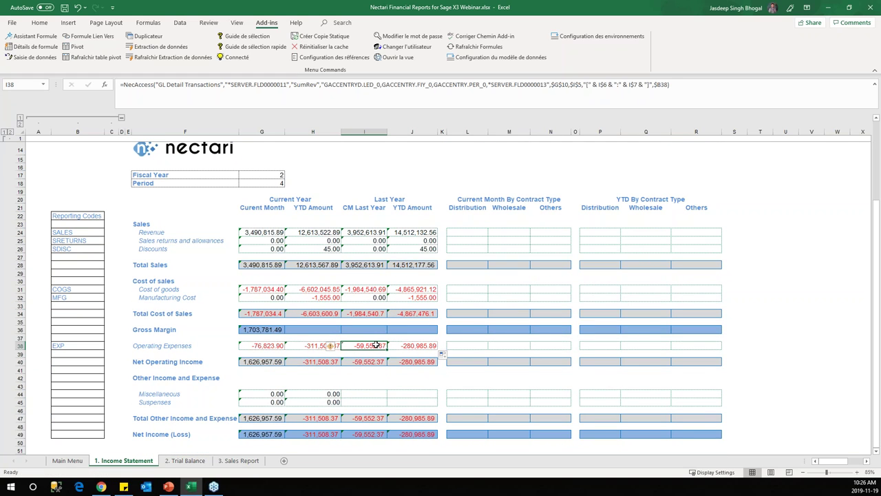
key(ctrl+c)
click(360, 393)
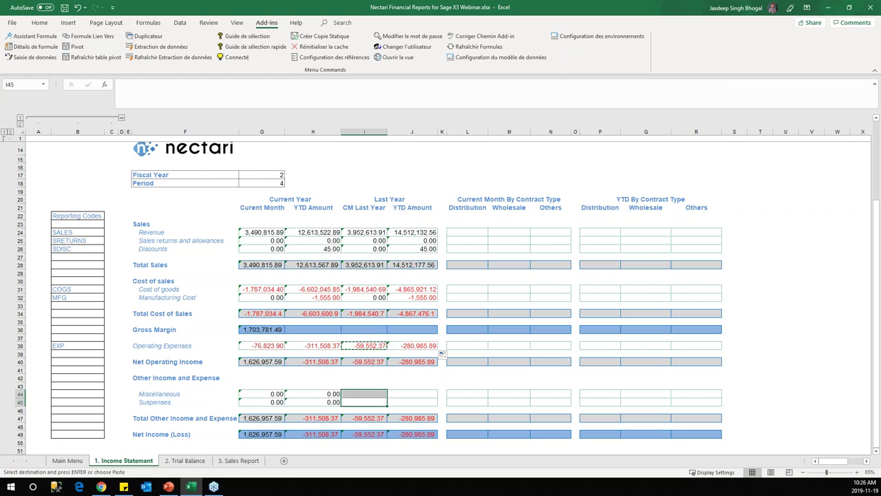
key(ctrl+v)
drag(388, 397, 437, 406)
click(416, 369)
scroll(397, 309, up, 5)
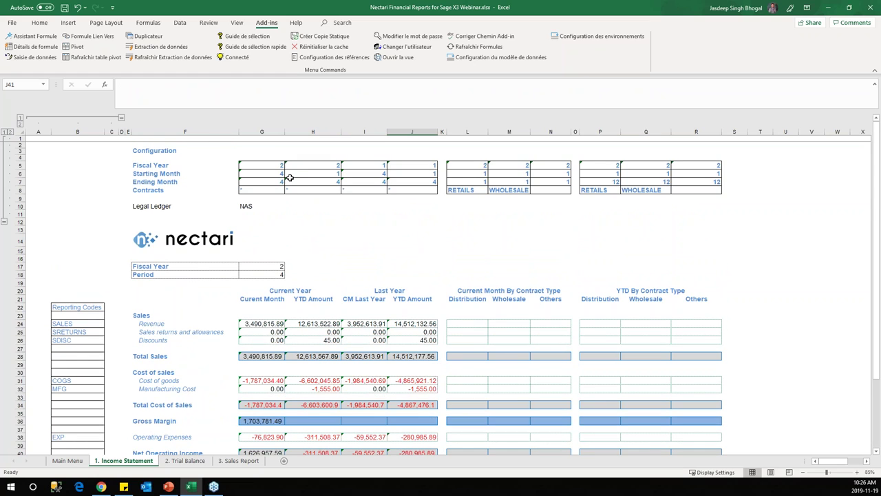
Step: Collapse the outline groups for the top configuration rows and the left reporting-code columns
click(5, 223)
click(121, 118)
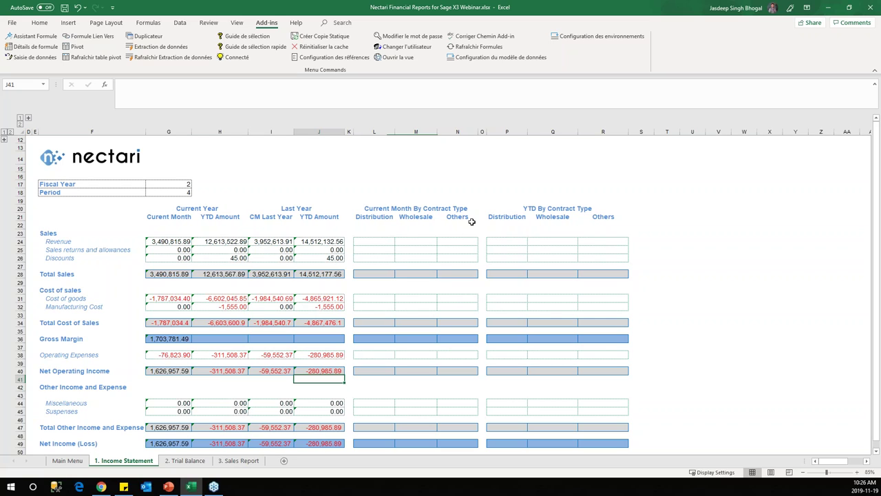
click(62, 257)
key(Up)
key(Up)
key(Up)
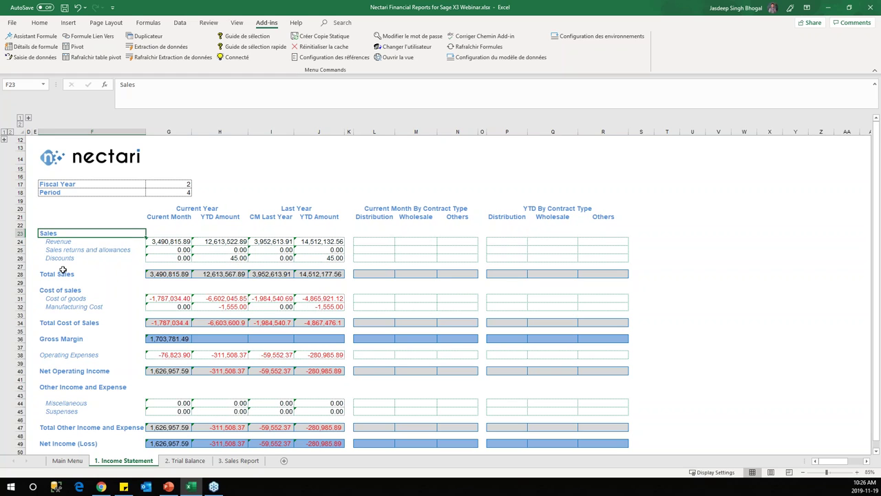
scroll(103, 437, down, 1)
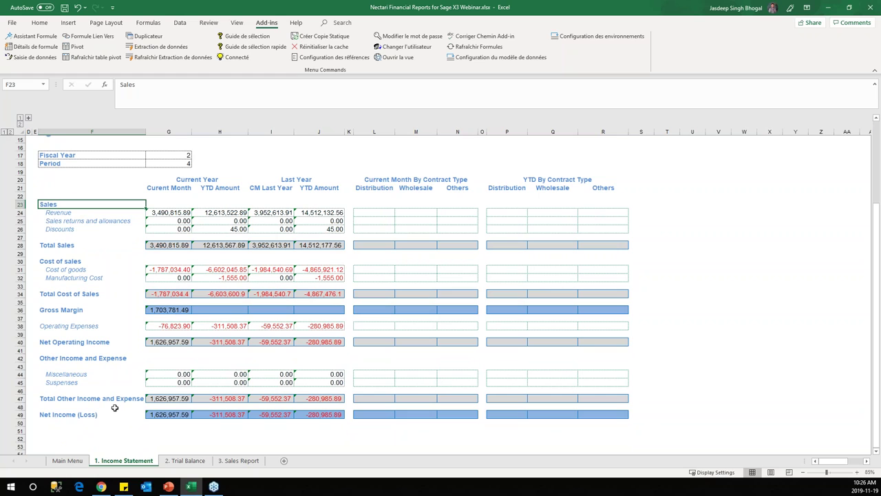
scroll(333, 346, up, 1)
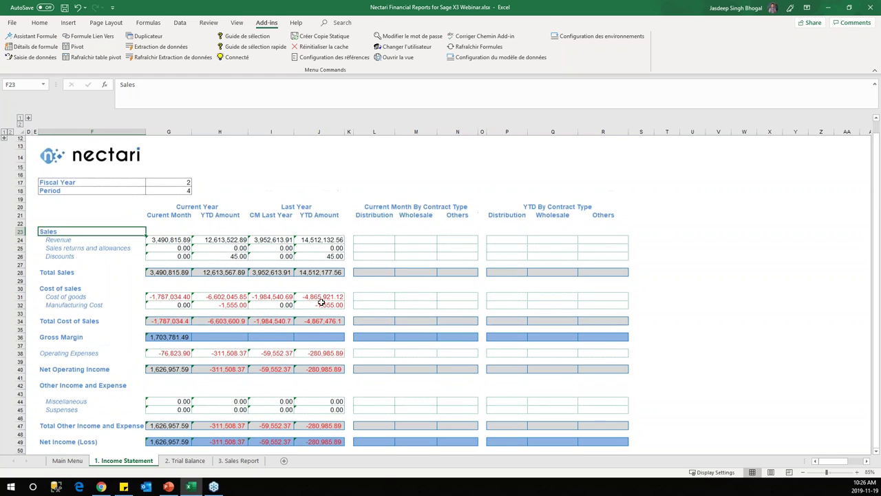
drag(373, 237, 377, 205)
scroll(482, 309, down, 1)
scroll(374, 255, up, 1)
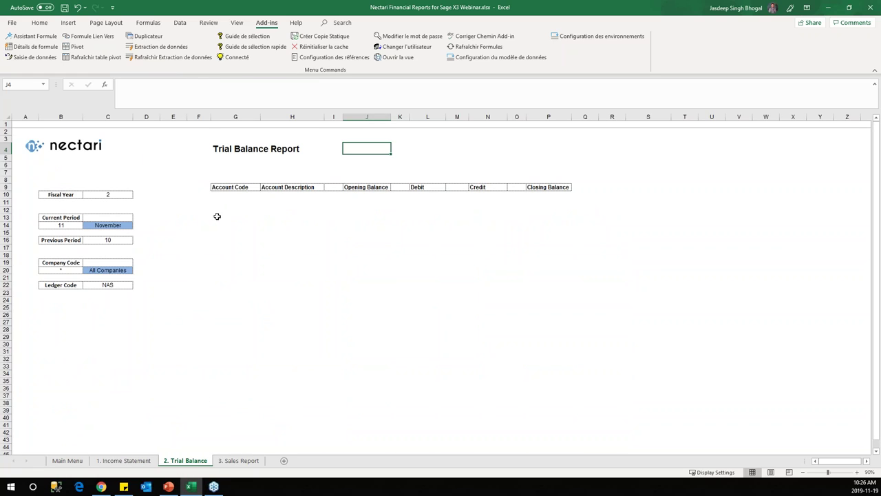
Step: Select G10, the first Account Code cell of the empty Trial Balance table
click(224, 195)
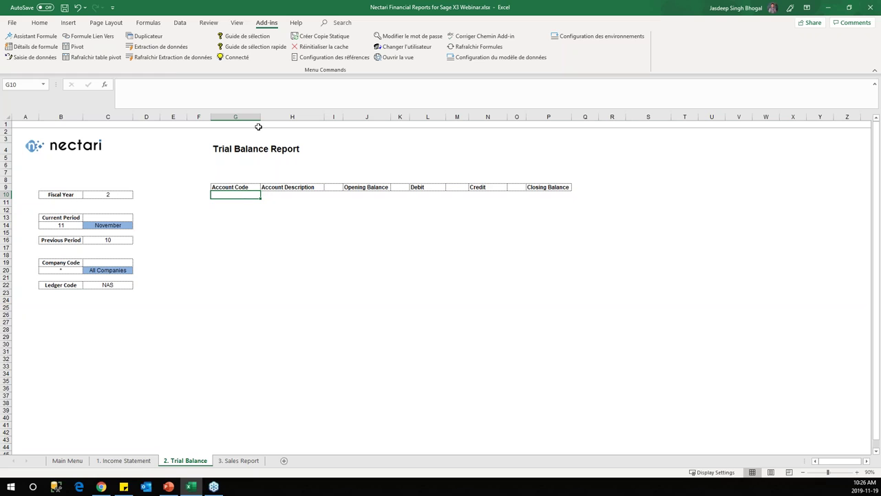
Step: Start a data extraction from the GL Transaction Details (X3v6) model in the Production environment
click(165, 51)
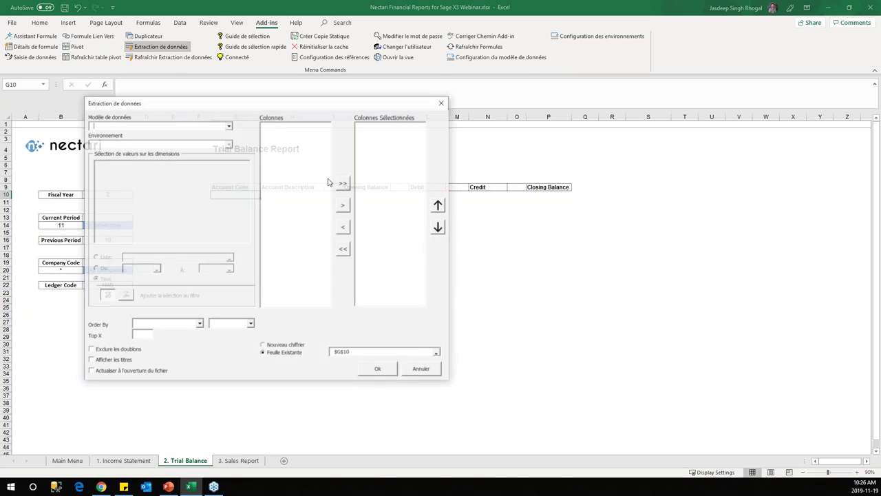
drag(318, 102, 667, 130)
click(577, 152)
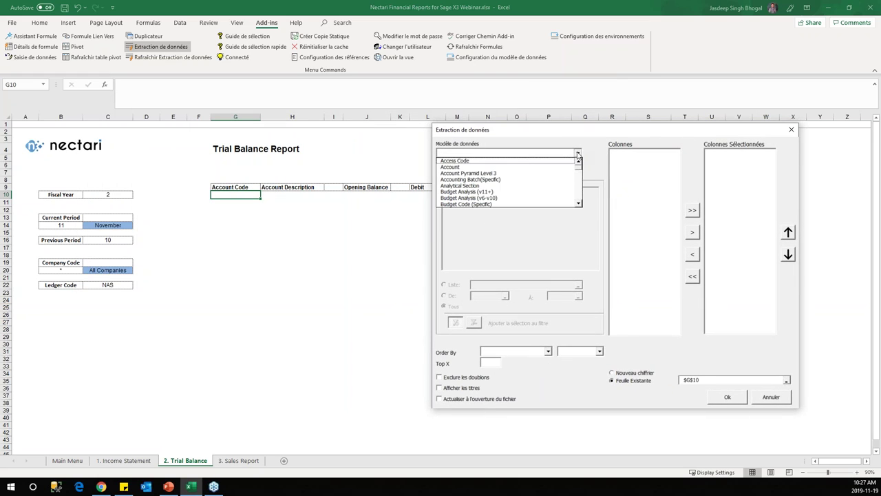
click(579, 185)
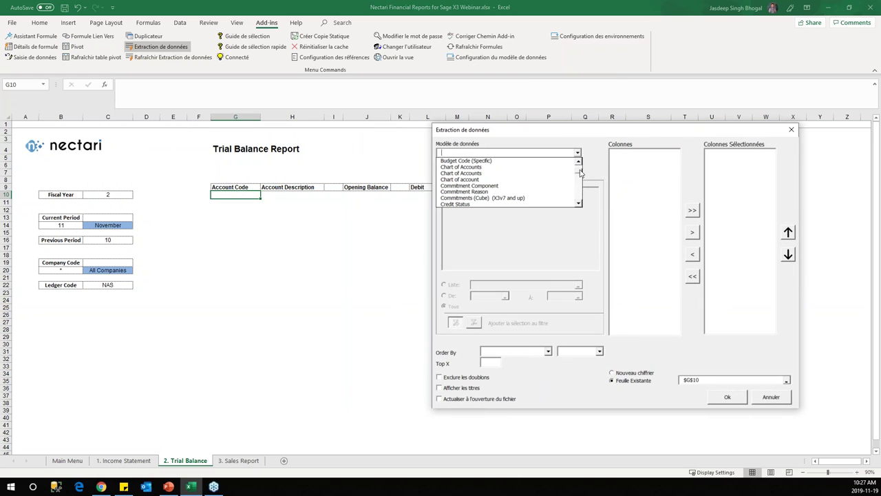
click(579, 187)
click(579, 188)
click(578, 190)
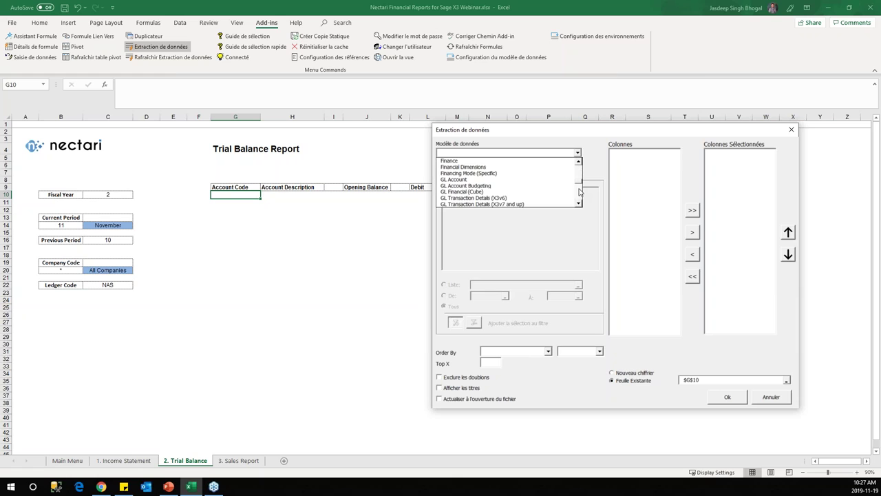
click(543, 198)
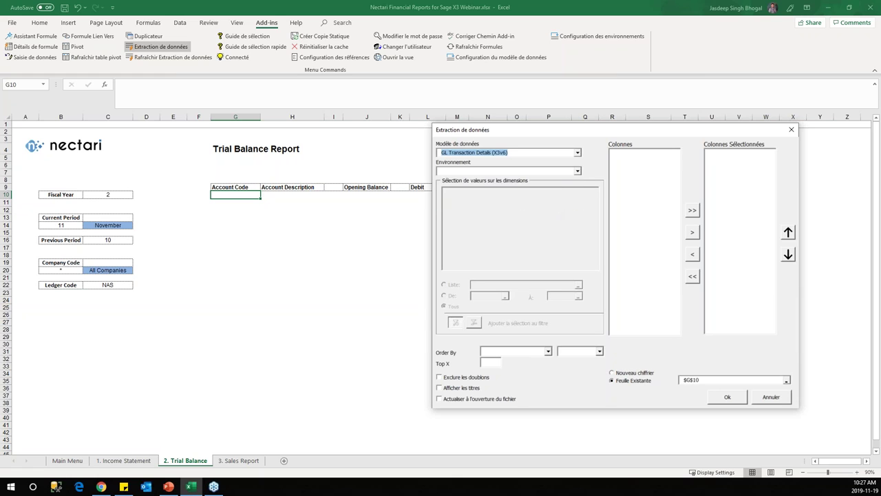
click(578, 171)
click(576, 180)
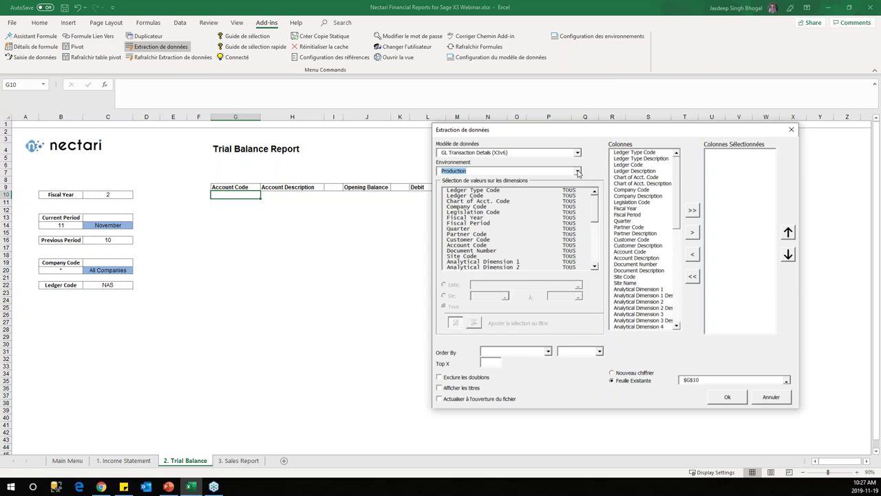
click(578, 172)
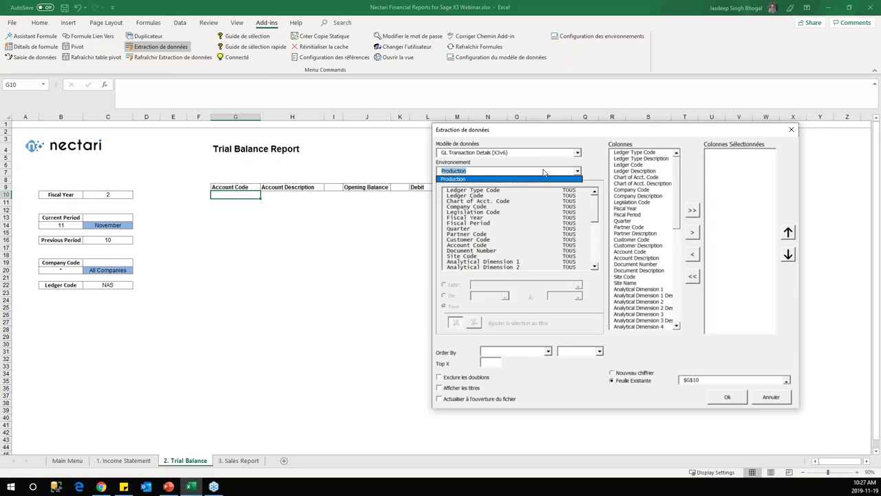
click(578, 171)
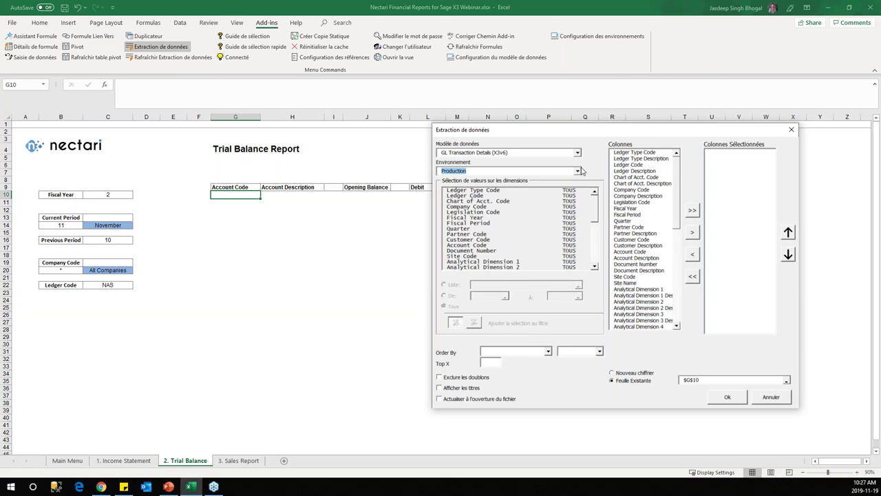
click(579, 171)
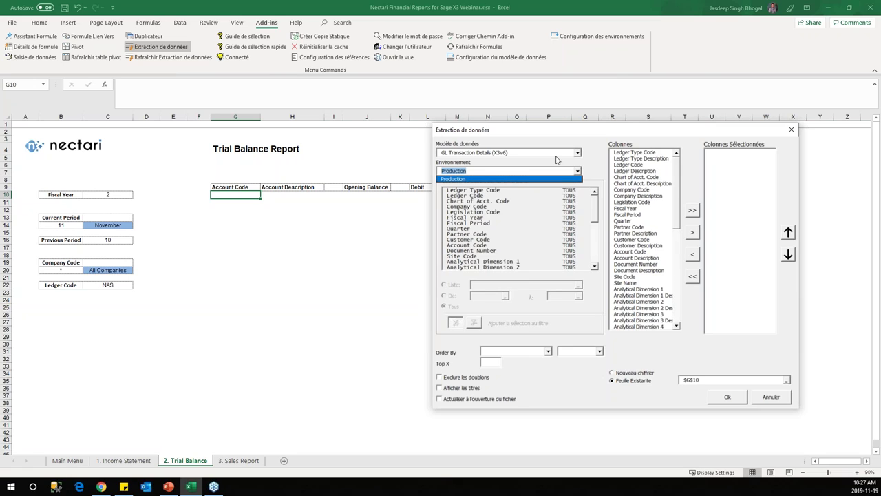
click(580, 169)
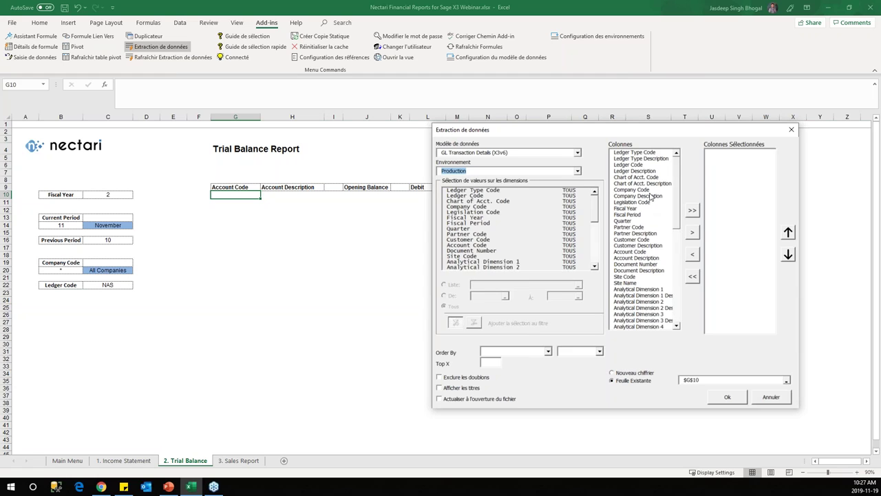
Step: Add the Account Code and Account Description columns, exclude duplicates, and extract them into G10
click(630, 251)
shift+click(636, 258)
click(692, 232)
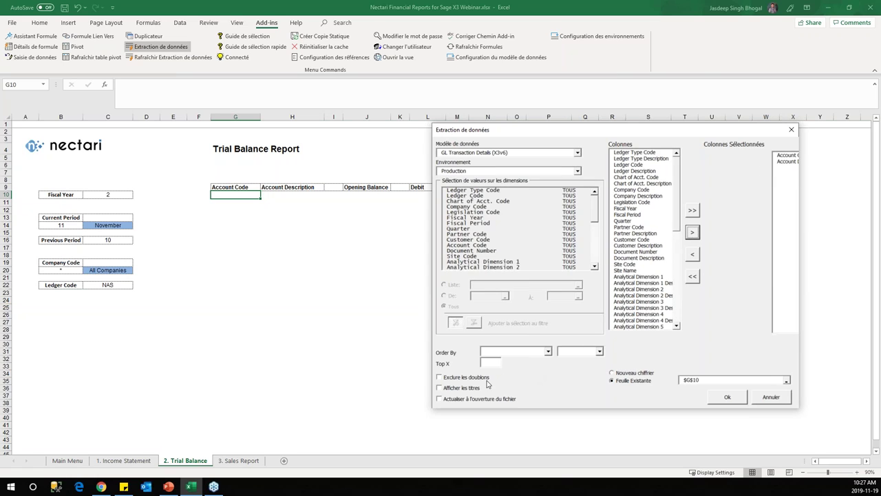
click(771, 220)
click(463, 378)
click(474, 399)
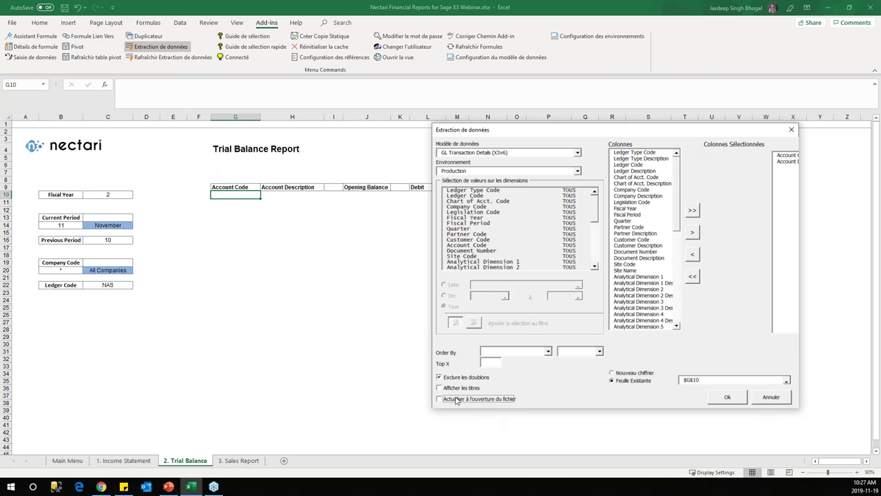
click(727, 400)
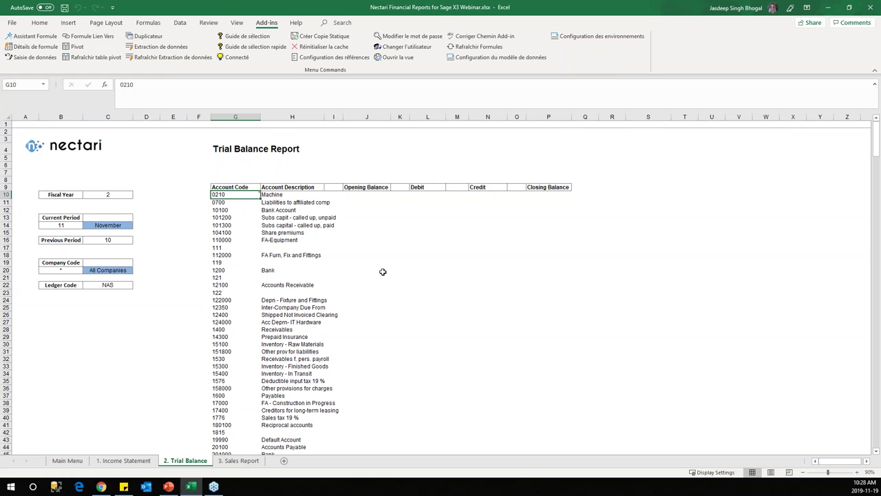
Step: Narrow the Account Code column and widen the Account Description column to fit the extracted list
drag(260, 117, 252, 117)
drag(317, 117, 344, 117)
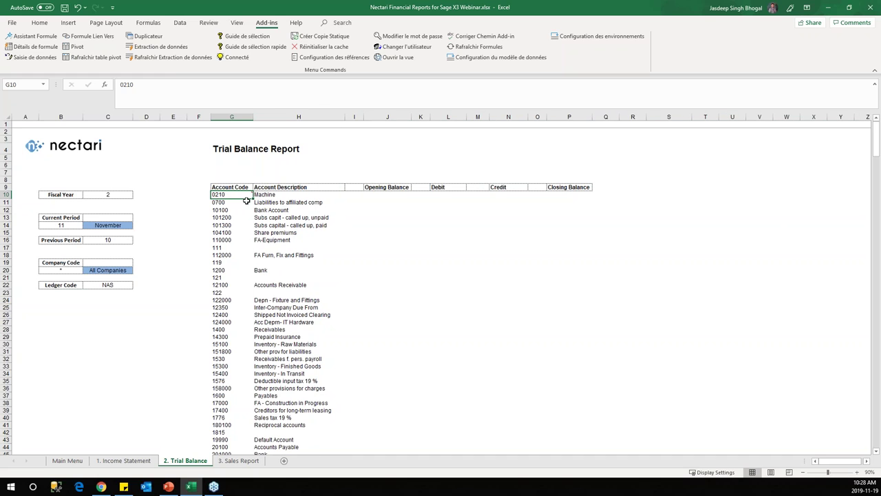
scroll(320, 298, down, 1)
scroll(320, 298, up, 1)
Step: Filter the account extraction's Ledger Code by the list value in cell C22 (NAS)
click(160, 46)
drag(366, 105, 647, 115)
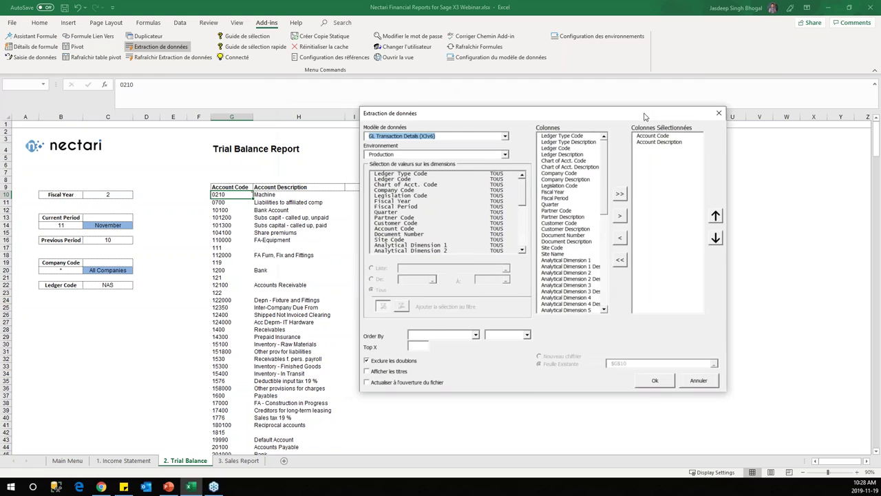
click(421, 178)
click(376, 267)
click(107, 285)
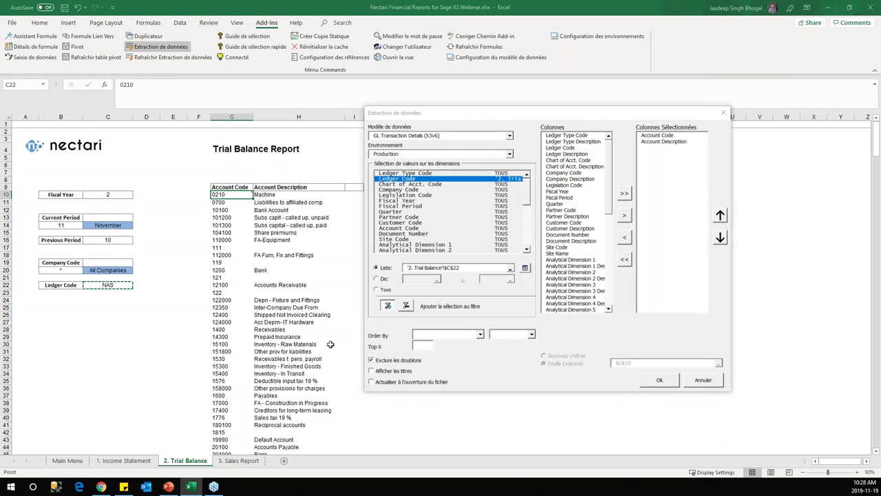
click(662, 381)
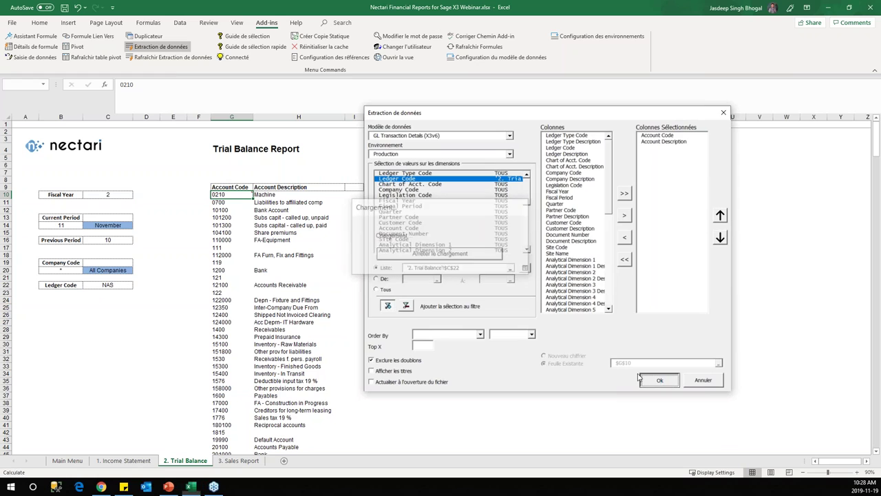
scroll(227, 264, down, 5)
scroll(227, 265, up, 5)
scroll(228, 260, down, 2)
scroll(230, 258, up, 2)
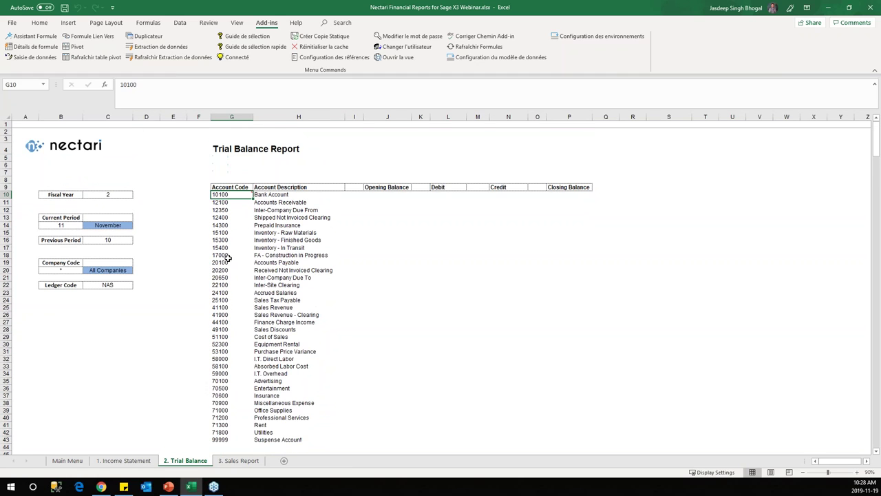
click(351, 197)
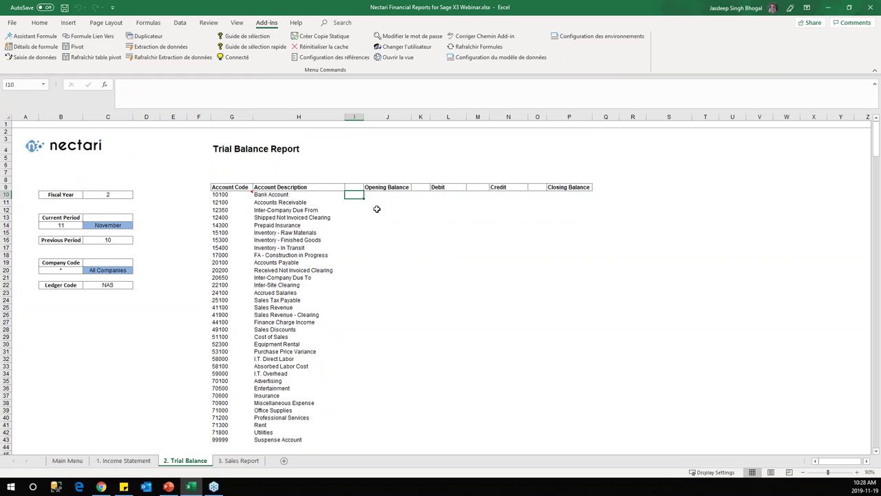
Step: Delete the empty column I between Account Description and Opening Balance
click(354, 117)
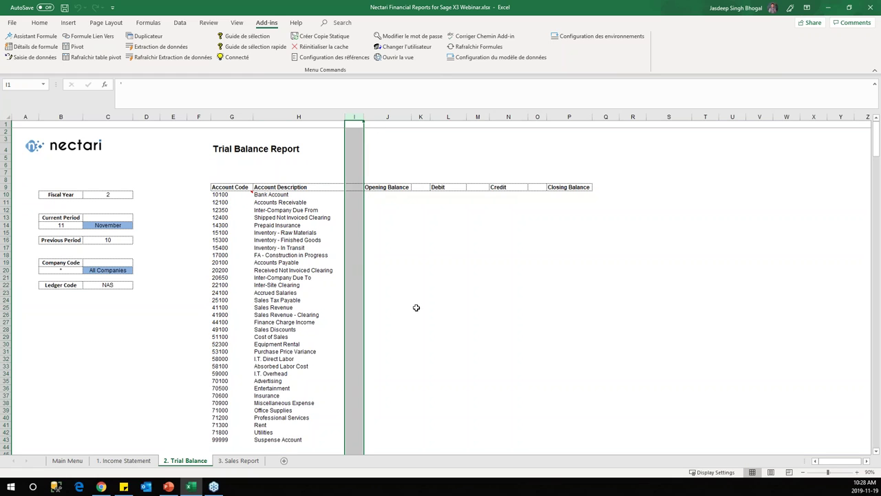
click(395, 245)
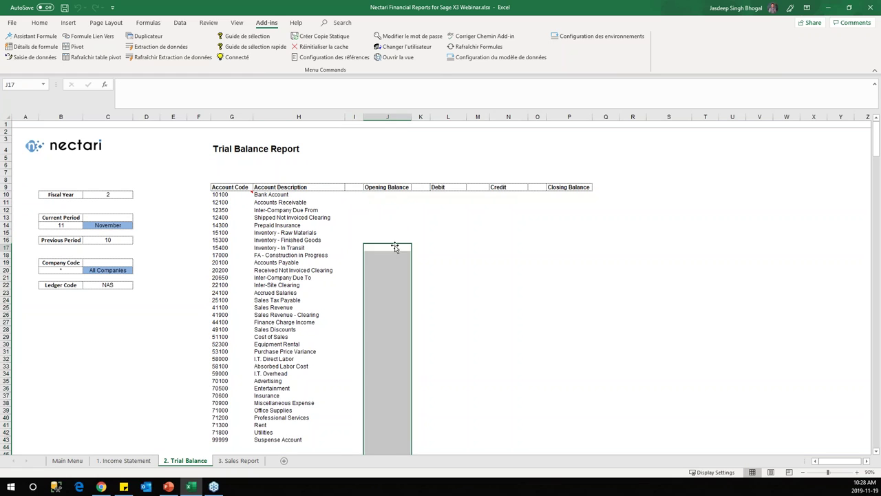
drag(387, 194, 387, 195)
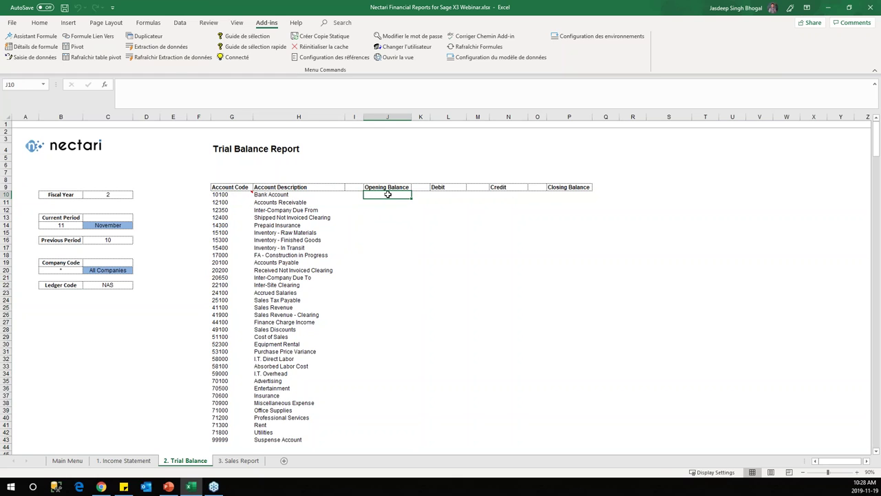
click(354, 117)
right_click(355, 117)
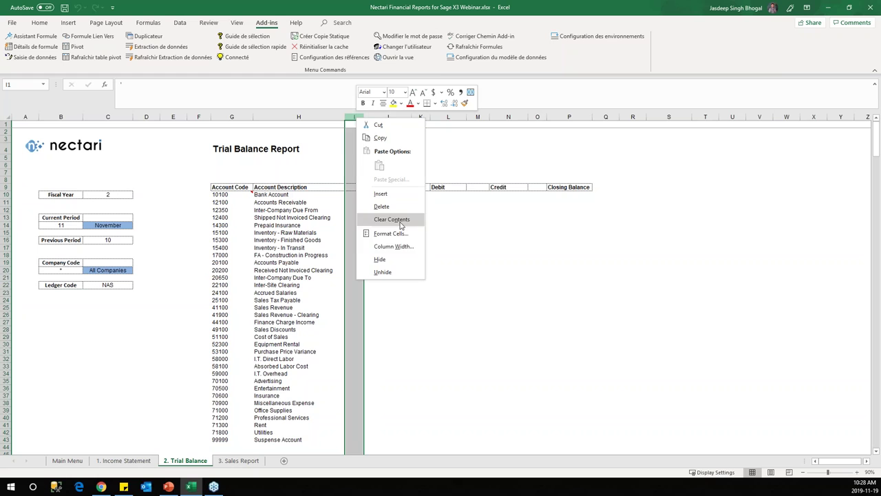
click(399, 209)
Step: Select the Opening Balance cells from I10 down through the account rows
drag(374, 192, 372, 439)
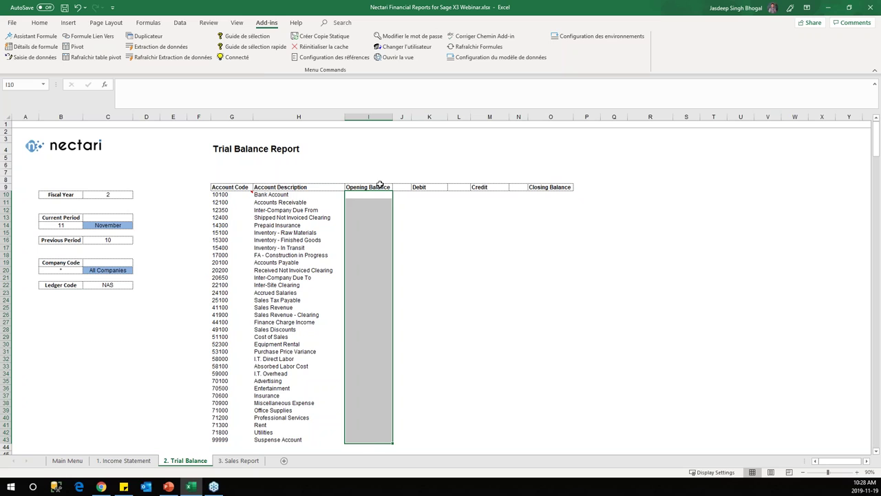
drag(231, 195, 368, 195)
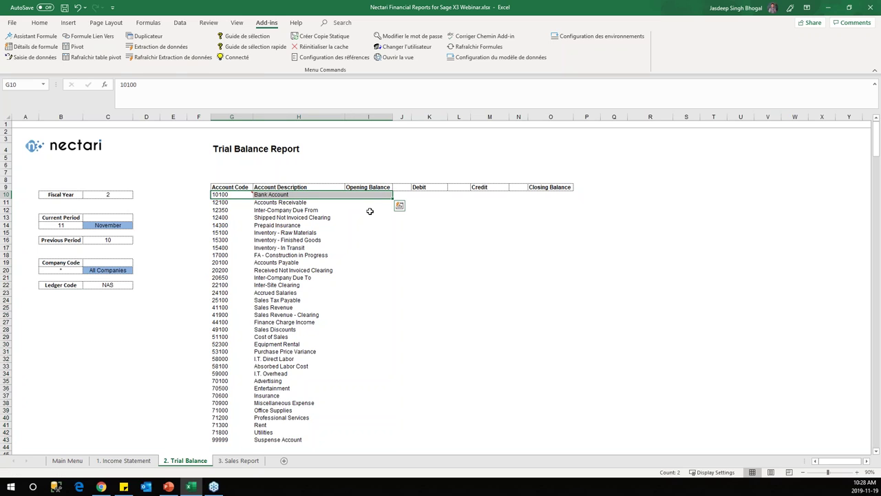
click(374, 195)
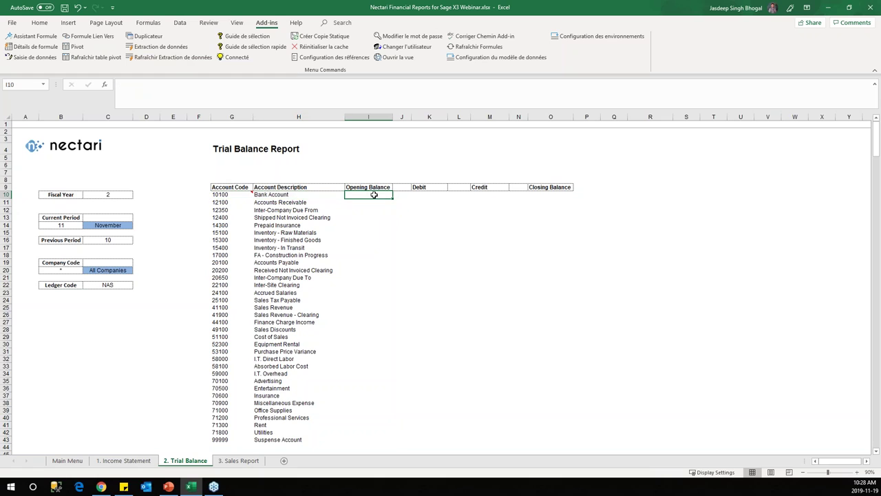
drag(224, 315, 703, 349)
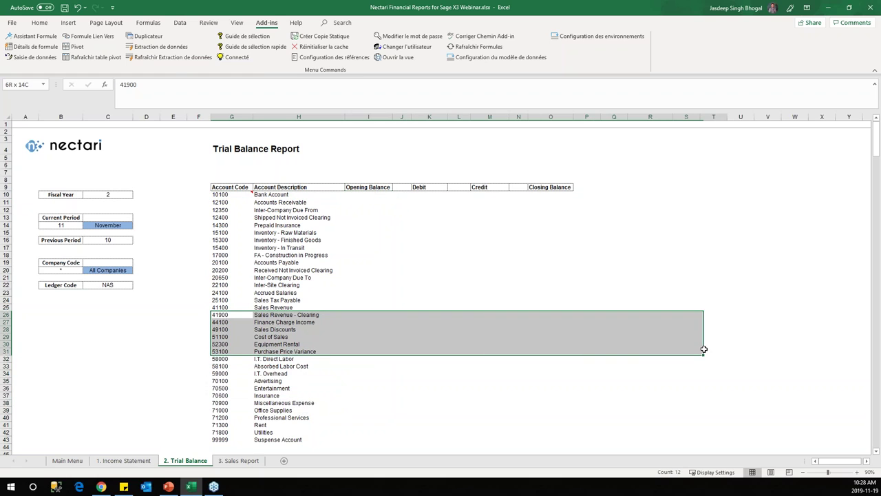
click(234, 314)
drag(235, 316, 389, 358)
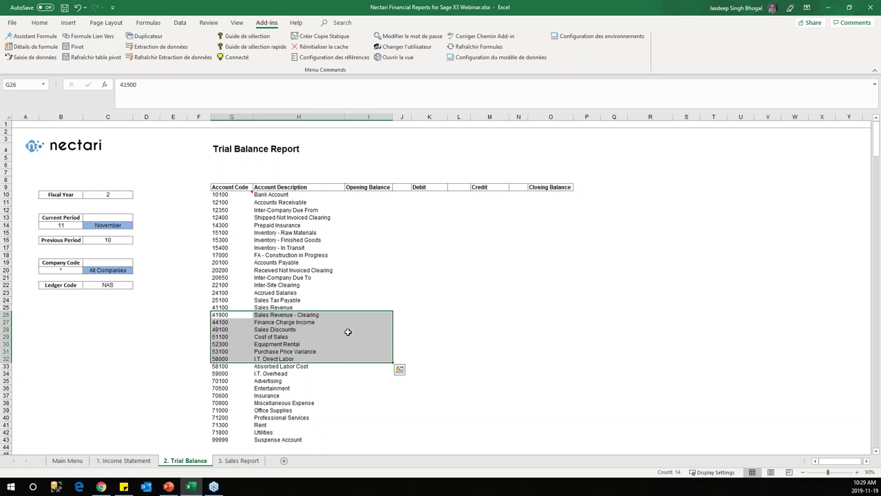
click(396, 292)
click(403, 187)
click(405, 201)
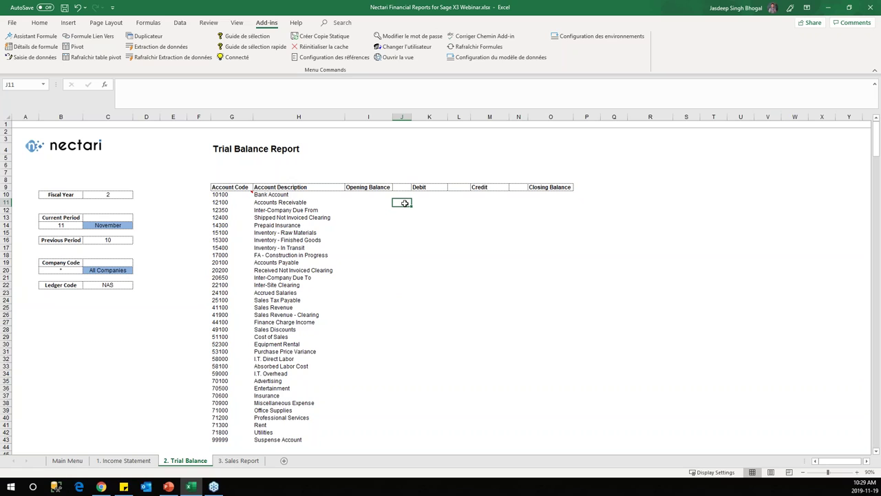
Step: Enter an apostrophe placeholder in J10 and fill it down to row 43
key(Up)
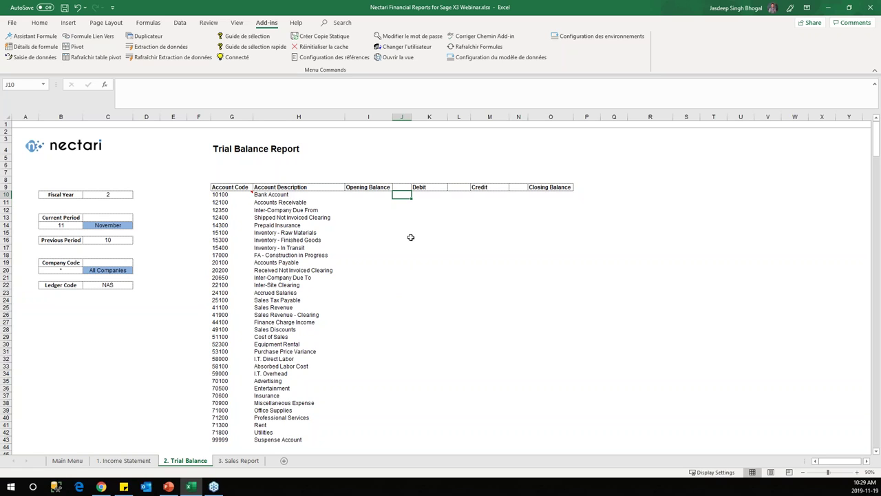
text(')
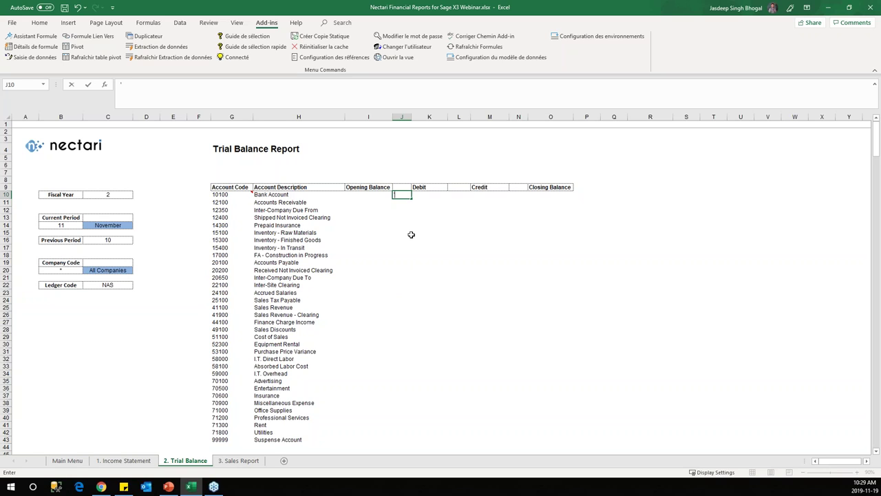
key(Return)
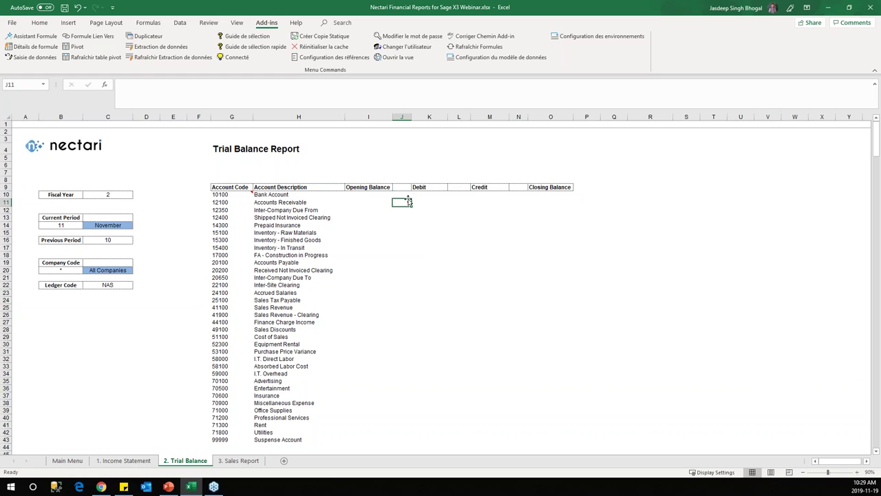
click(407, 193)
drag(411, 198, 411, 443)
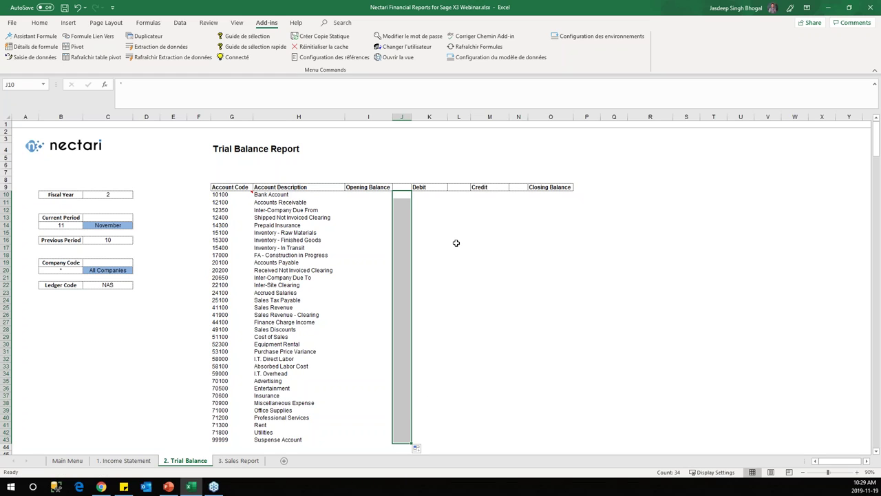
click(408, 197)
Step: Add the same apostrophe placeholder in L10 and N10, each filled down to row 43
click(455, 197)
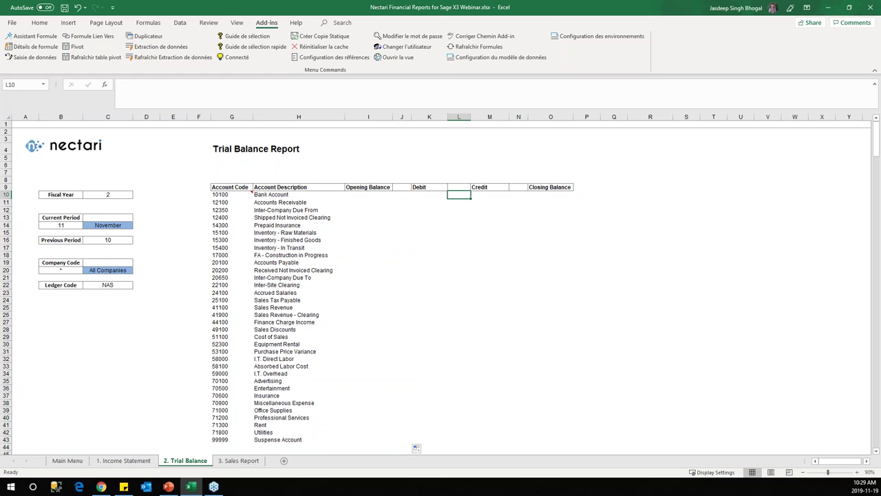
text(')
click(469, 197)
drag(471, 198, 460, 446)
click(524, 198)
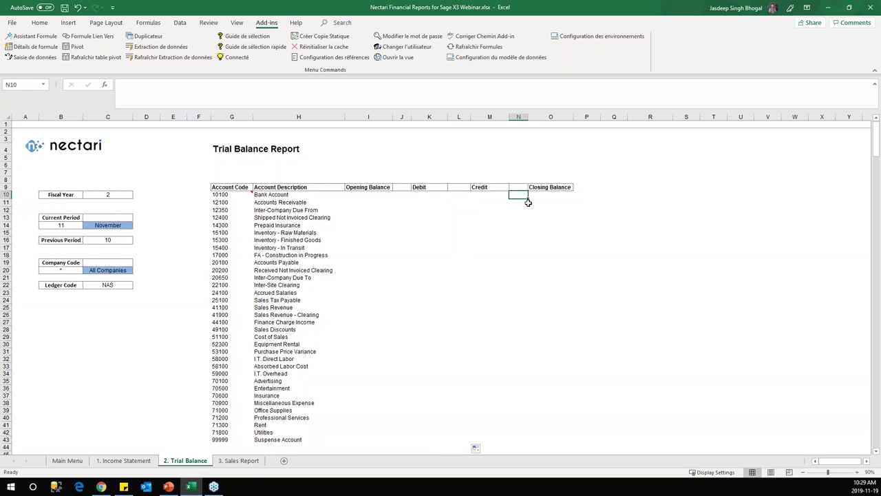
text(')
key(ctrl+Return)
drag(527, 198, 531, 448)
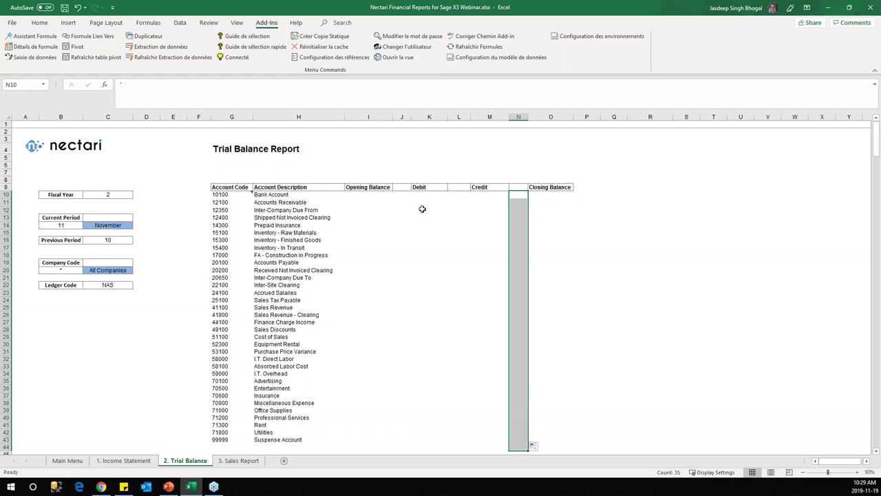
click(366, 196)
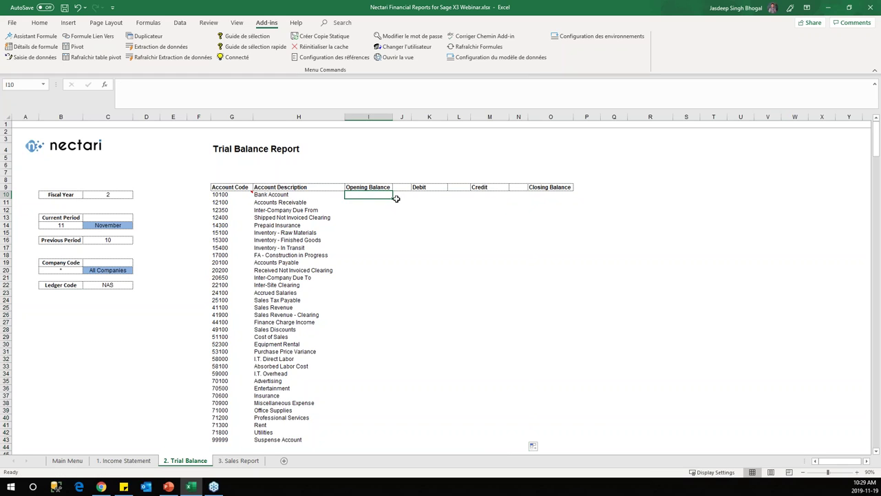
Step: Start a Nectari formula in I10 that sums Ledger Posting from GL Detail Transactions
click(47, 38)
drag(253, 115, 597, 97)
click(668, 115)
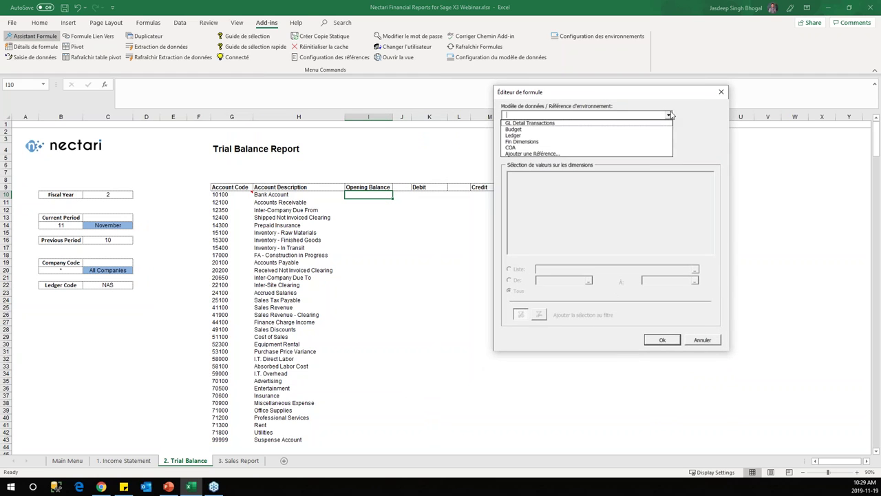
click(623, 125)
click(668, 132)
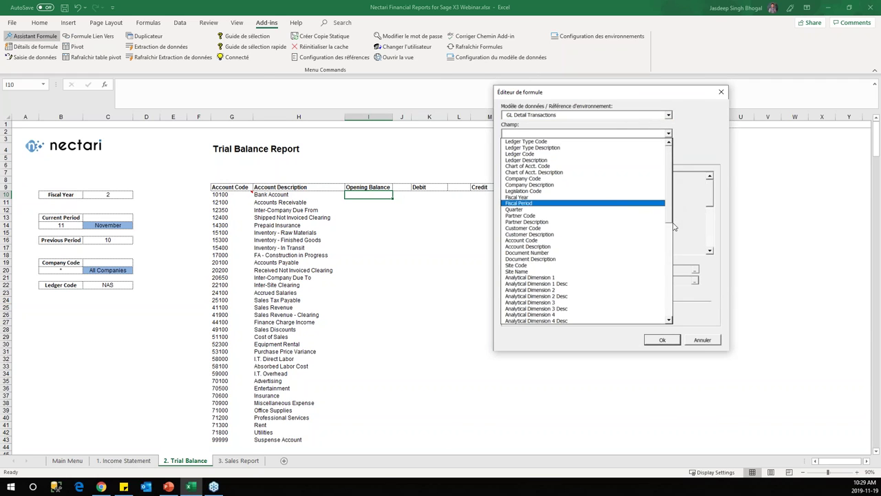
click(673, 270)
click(669, 314)
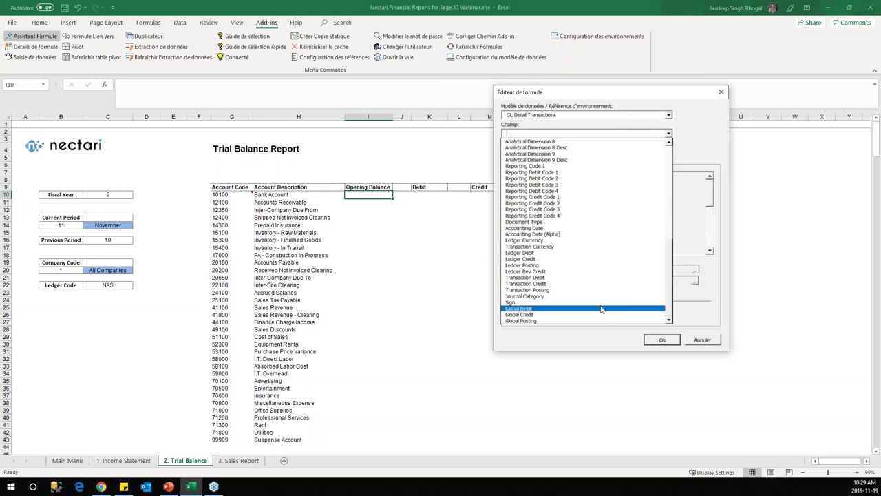
click(585, 265)
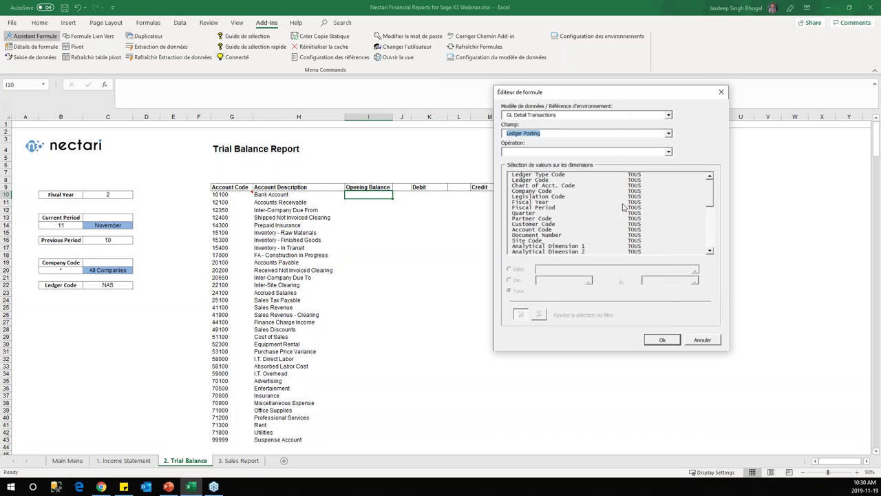
click(668, 152)
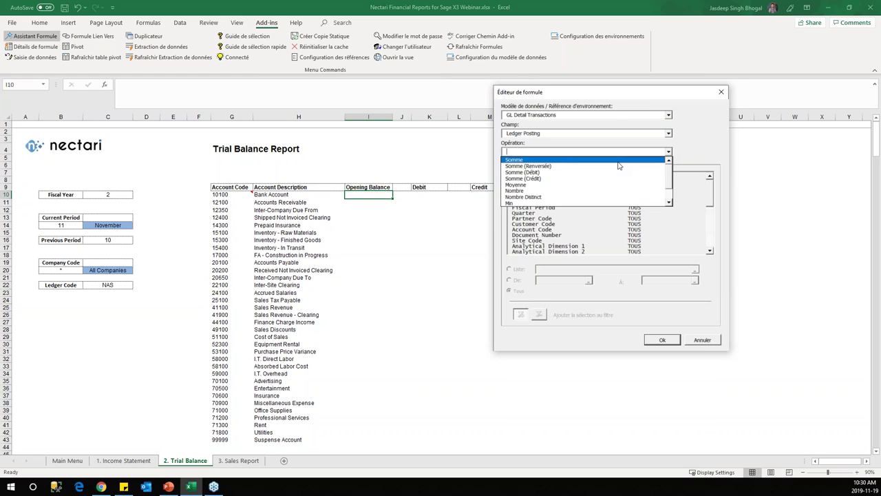
click(618, 161)
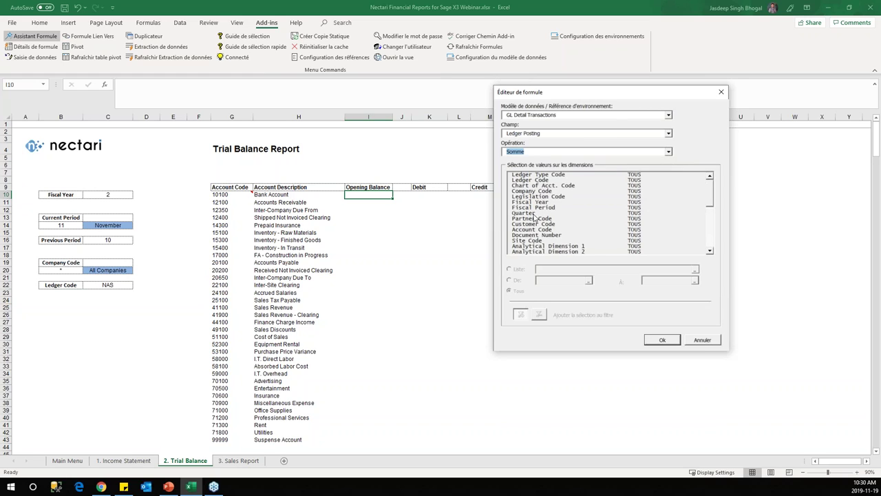
Step: Filter Company Code to B20, Fiscal Year to C10, and Fiscal Period from 0 to C16
click(538, 191)
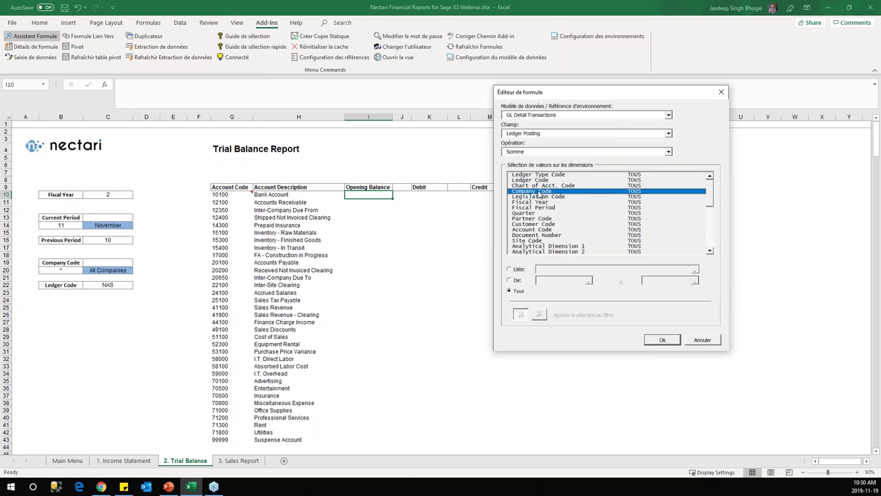
click(513, 269)
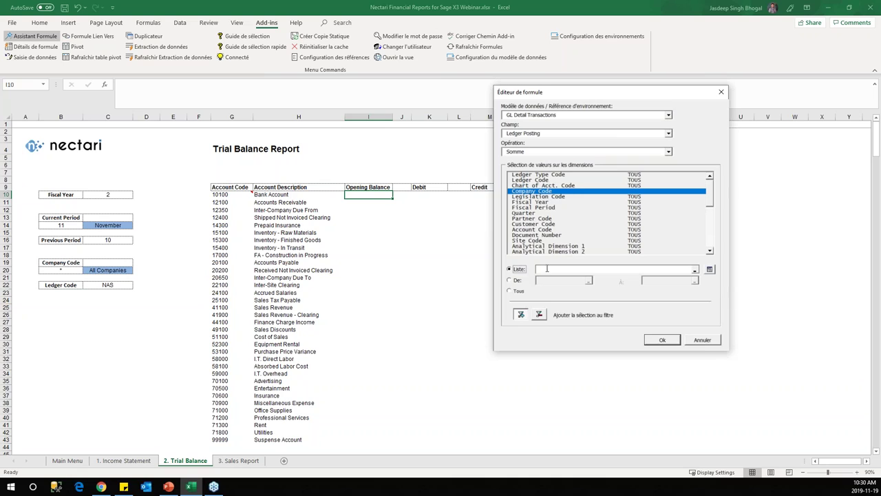
click(60, 271)
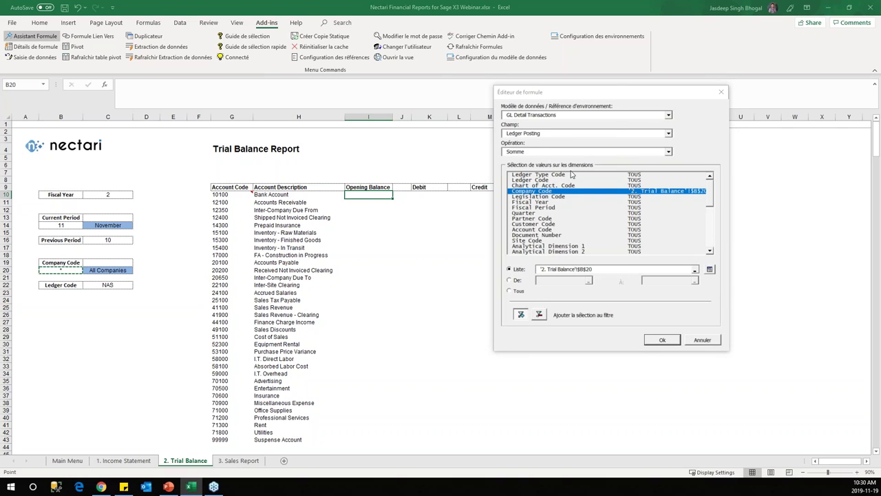
click(547, 203)
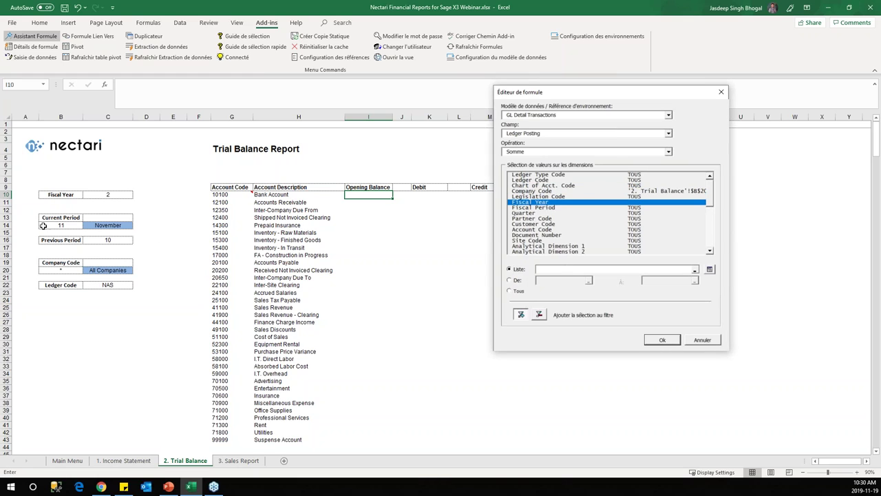
click(100, 196)
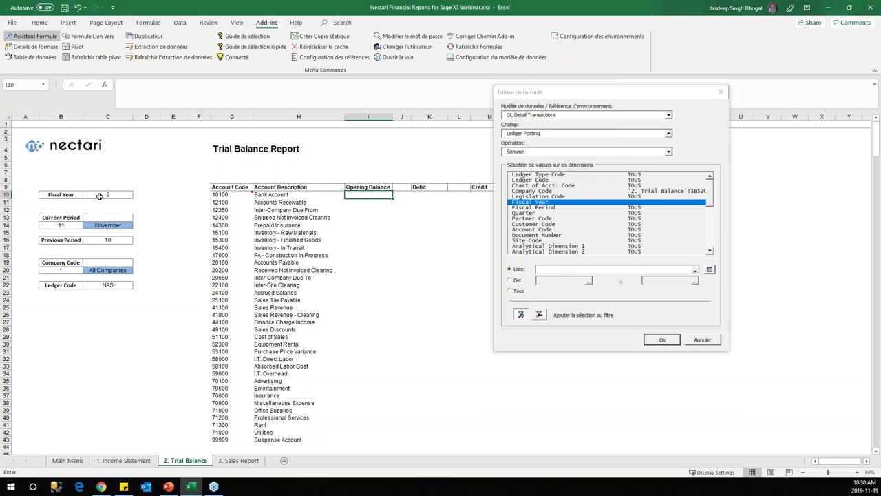
click(555, 208)
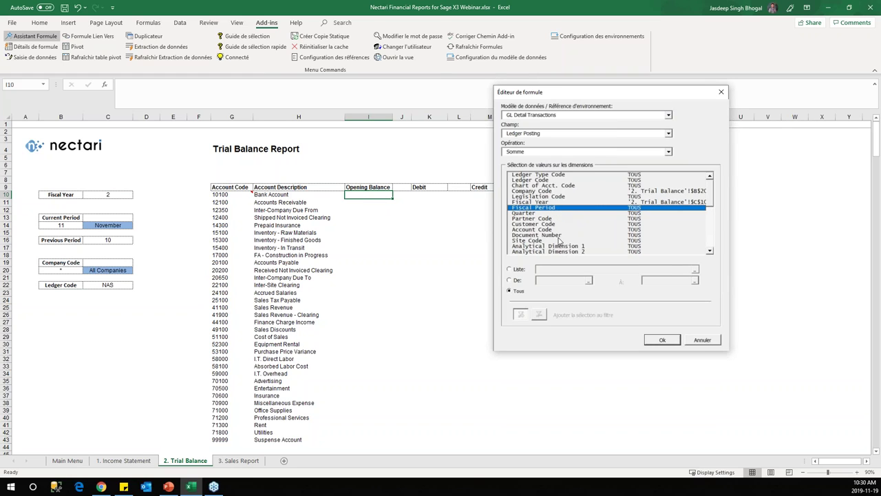
click(517, 281)
click(552, 279)
text(0)
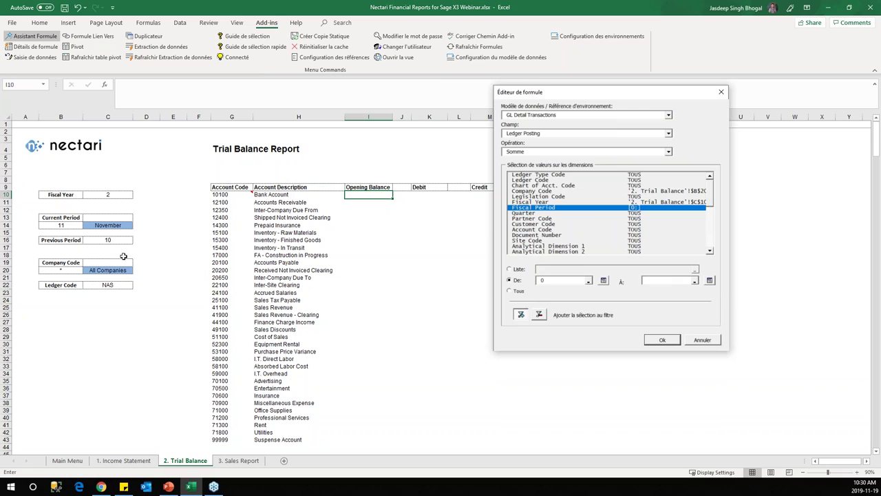
click(105, 241)
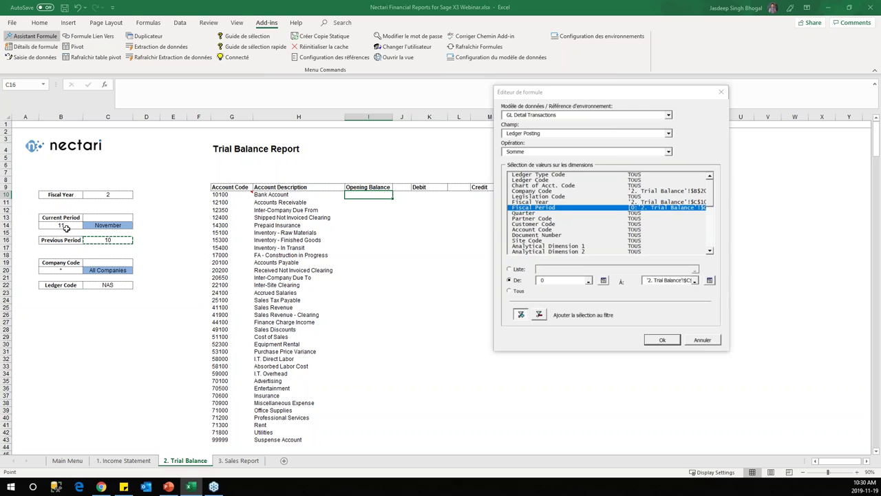
click(713, 200)
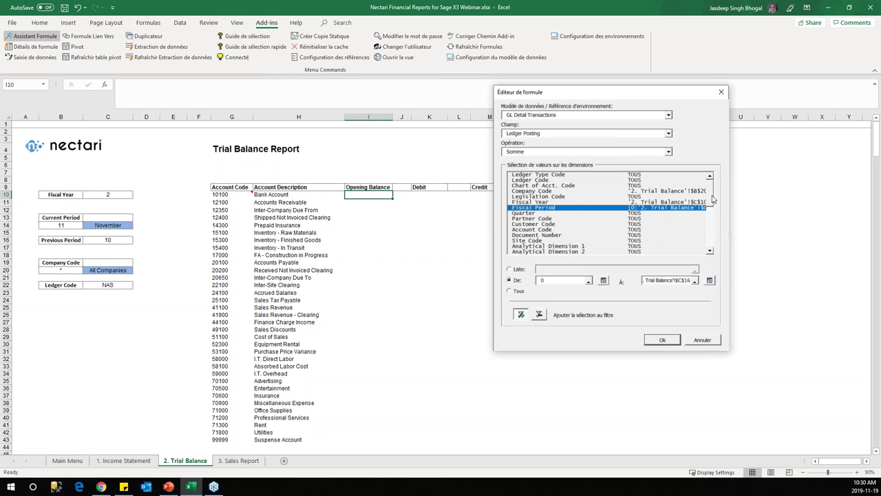
Step: Filter Ledger Code to C22 and Account Code to $G10, then confirm the opening balance formula
click(554, 181)
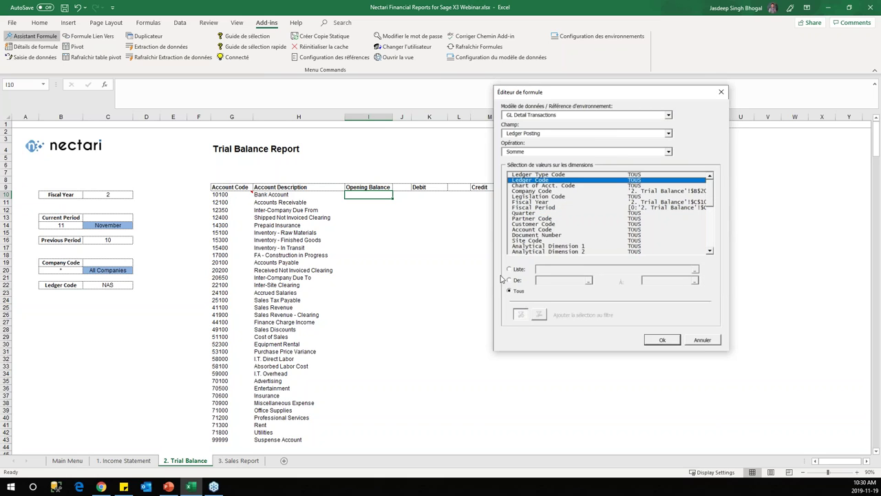
click(510, 269)
click(123, 286)
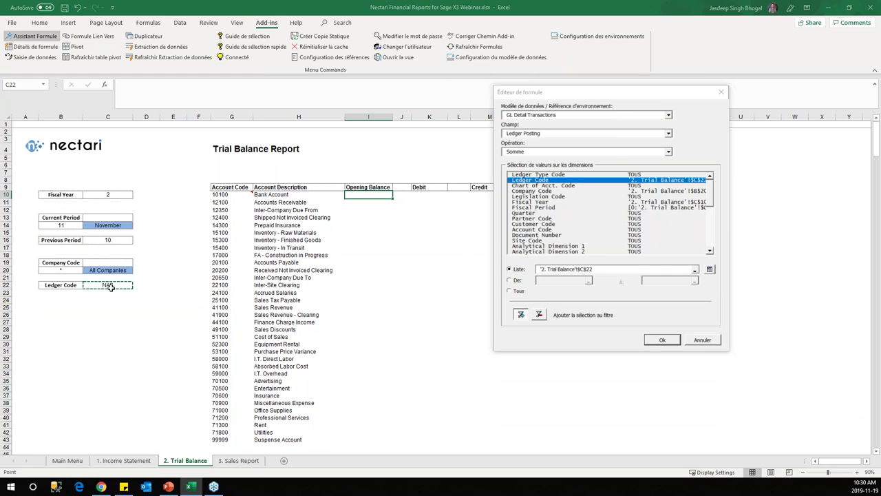
click(711, 228)
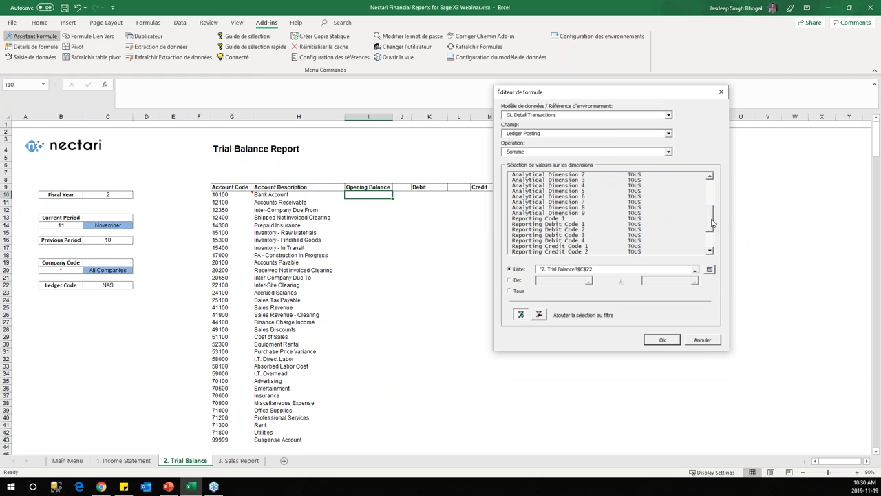
click(712, 191)
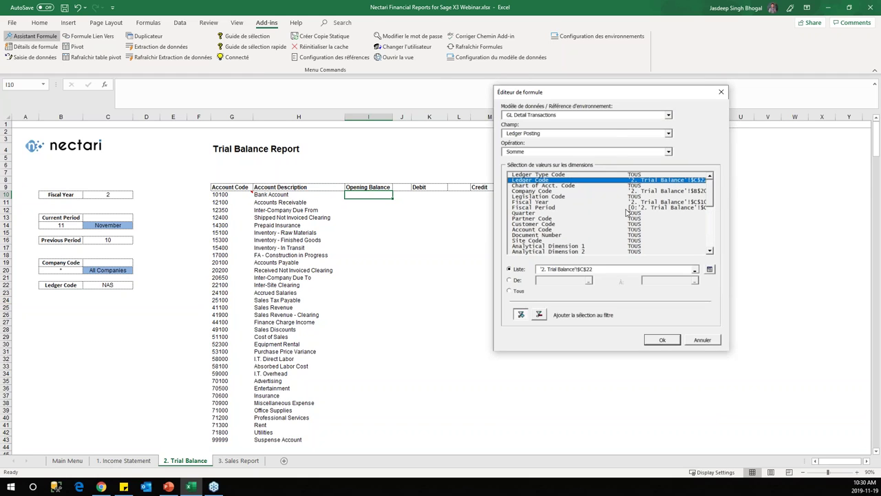
click(544, 229)
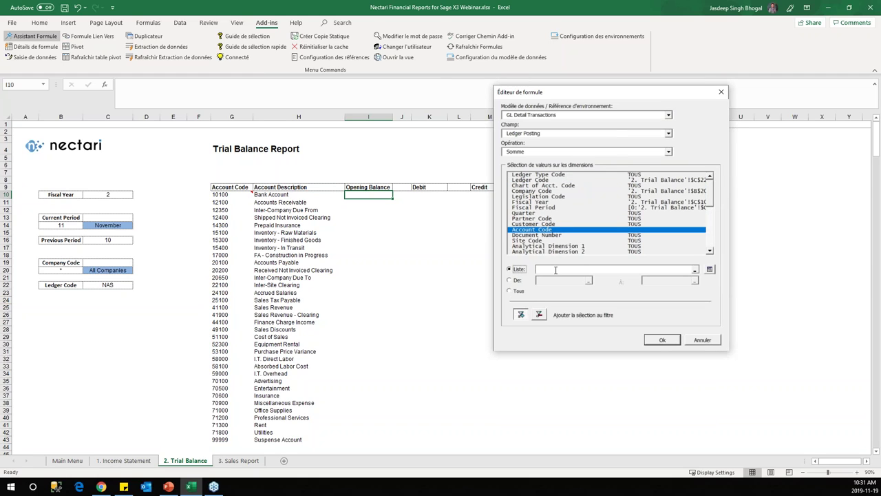
click(231, 199)
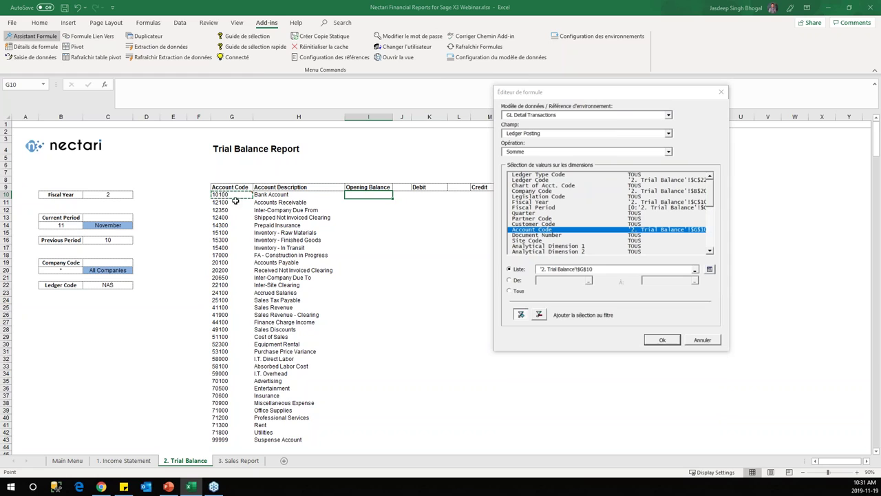
click(588, 271)
key(BackSpace)
click(662, 340)
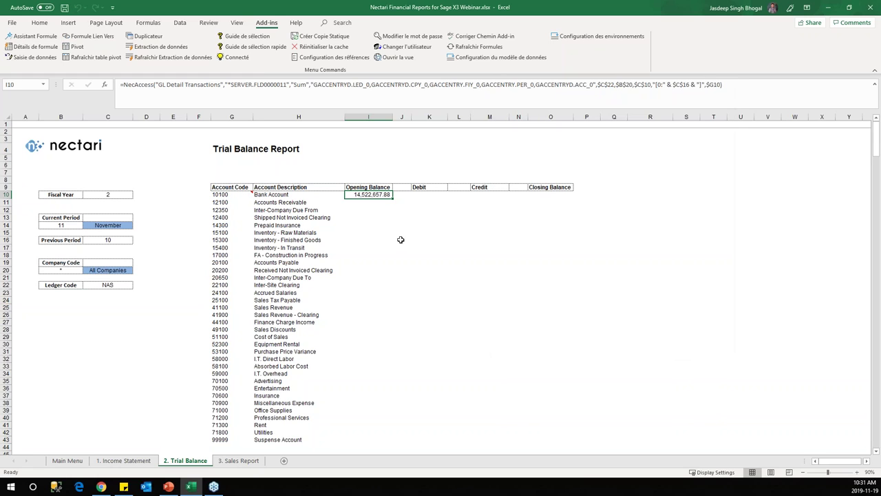
Step: Fill the opening balance formula down all accounts and paste a copy into Debit cell K10
double_click(393, 199)
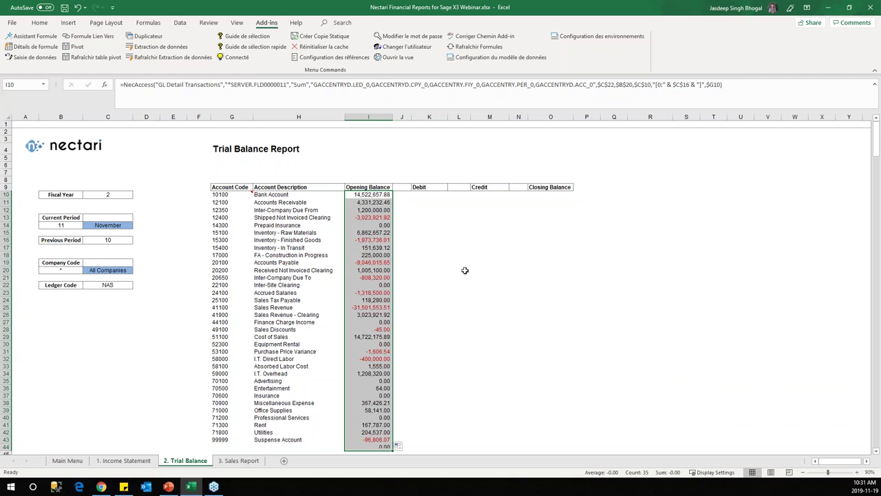
scroll(431, 285, down, 1)
scroll(441, 289, up, 1)
click(371, 196)
key(ctrl+c)
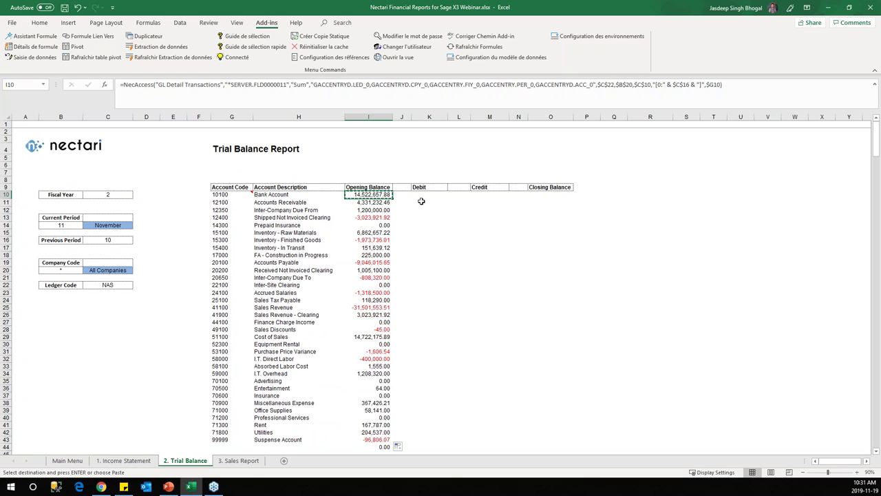
click(419, 198)
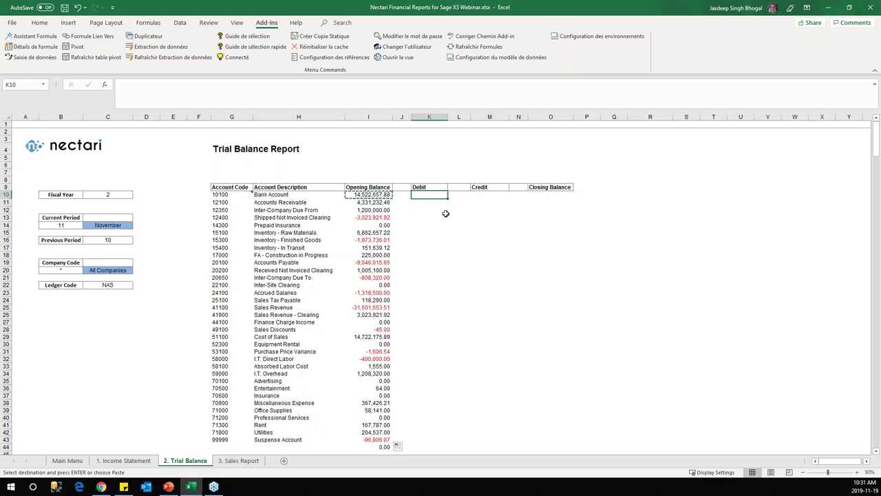
key(ctrl+v)
Step: Widen column K and return spacer column J to its original narrow width
drag(449, 126, 457, 123)
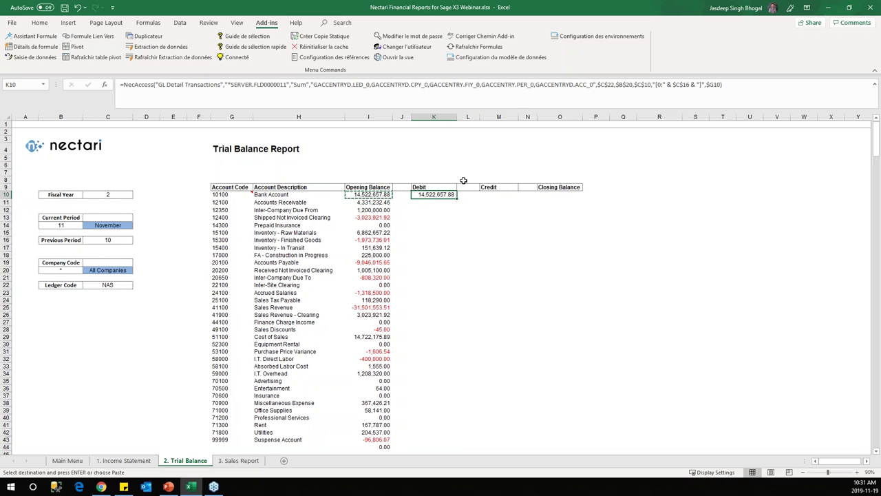
click(400, 197)
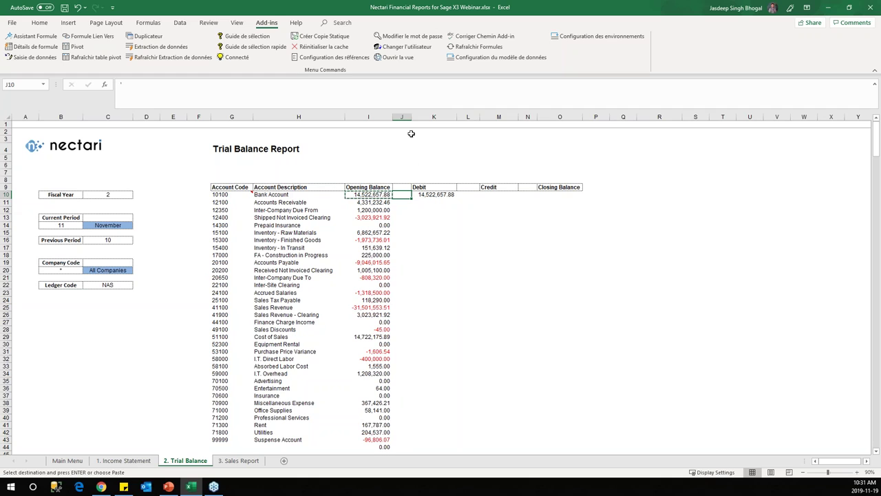
drag(411, 122, 412, 118)
click(433, 124)
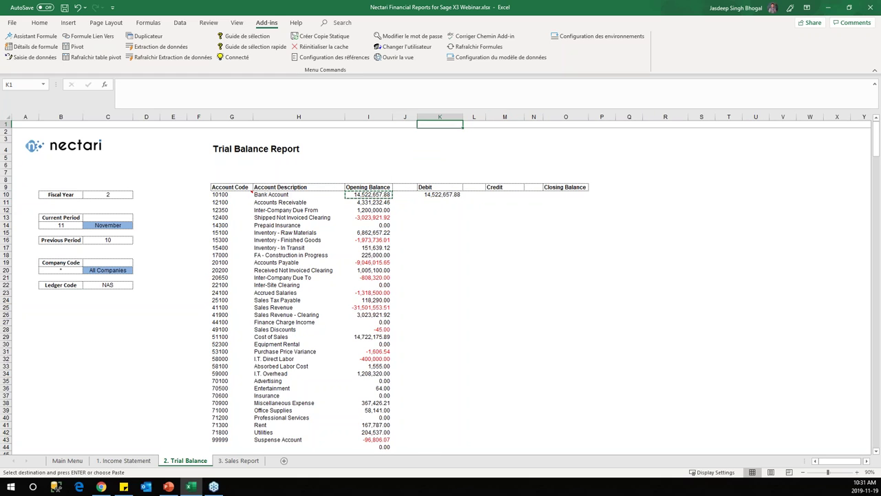
click(432, 195)
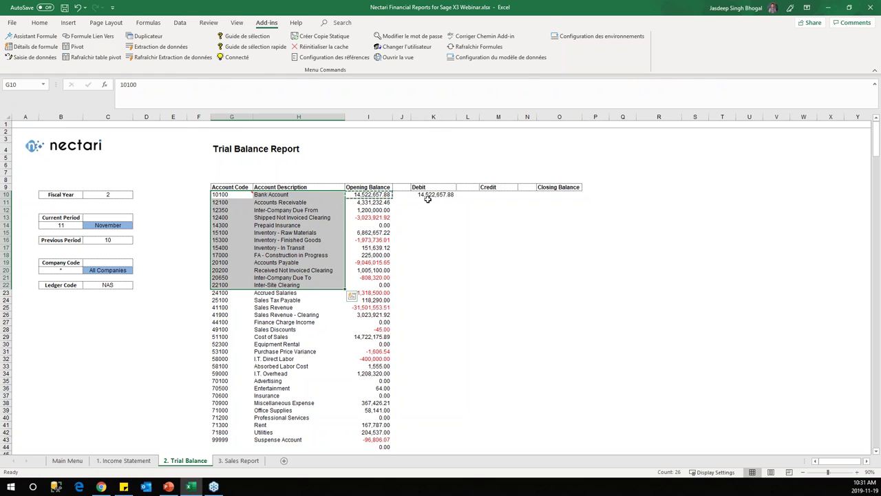
Step: Change K10's formula to sum Ledger Debit for the current fiscal period in $B$14
click(31, 35)
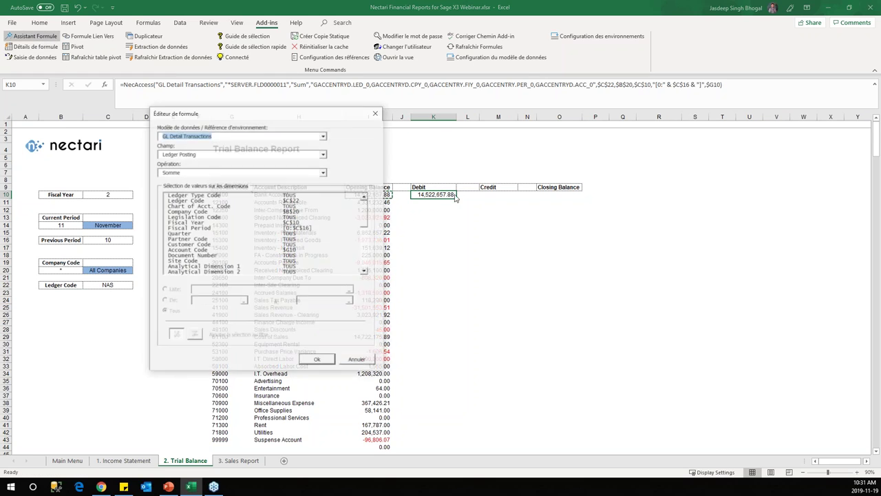
click(323, 154)
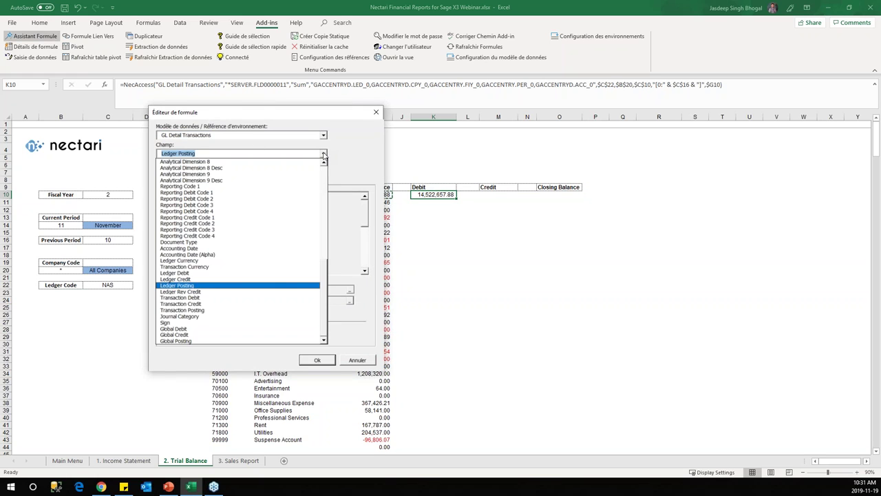
click(195, 274)
click(323, 153)
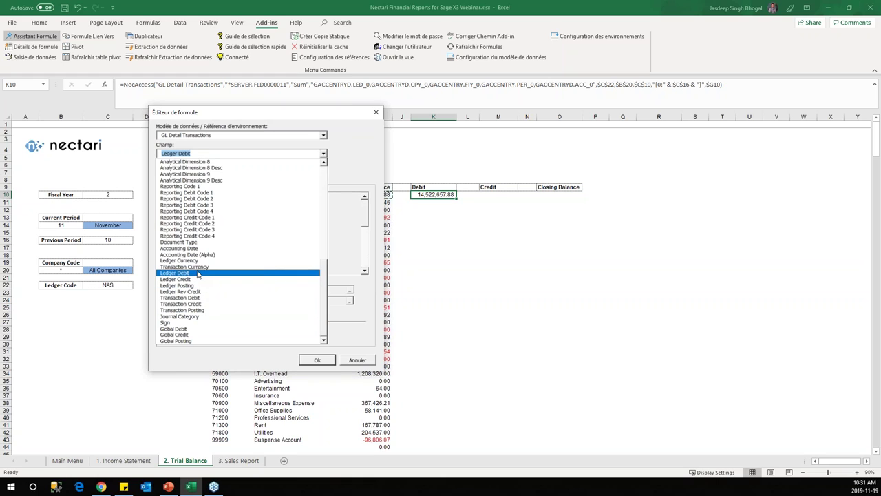
click(197, 273)
click(324, 172)
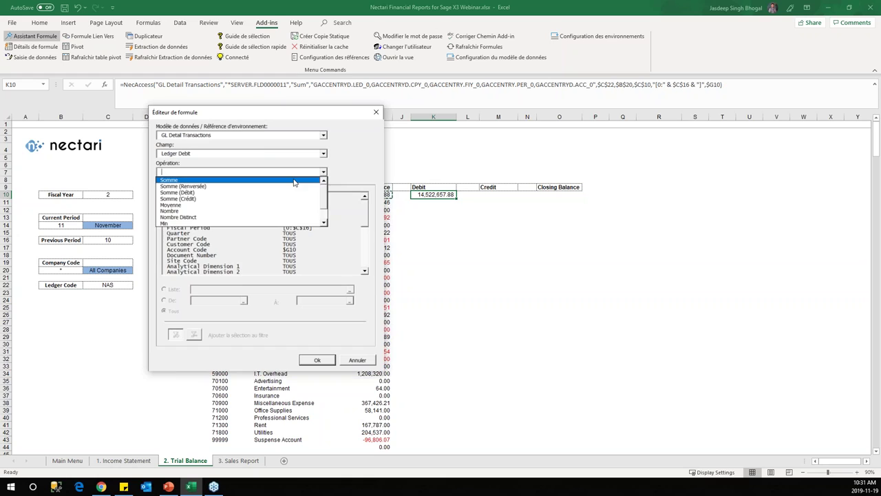
click(294, 181)
click(301, 229)
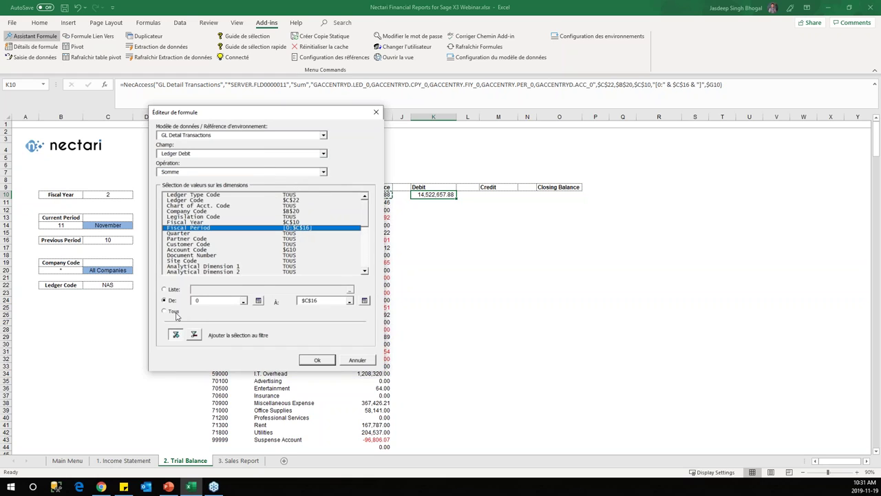
click(171, 290)
click(55, 225)
click(317, 360)
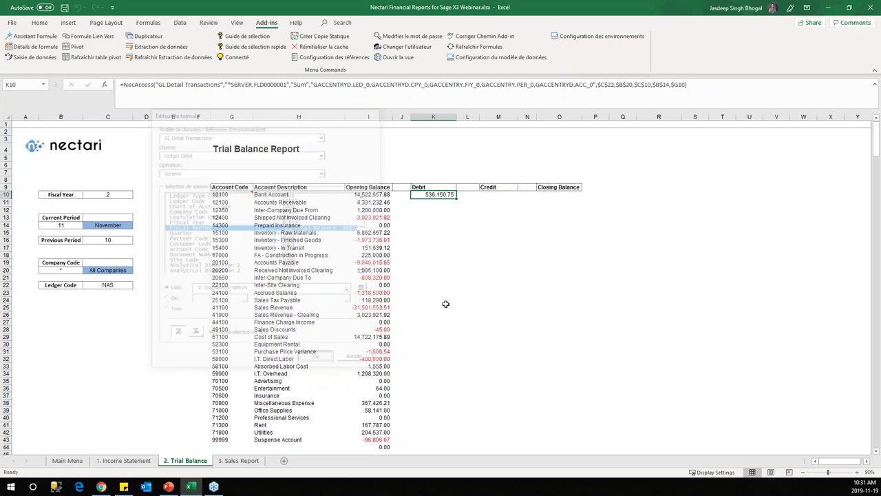
Step: Fill the debit formula down for every account, Bank Account showing 536,150.75
double_click(457, 198)
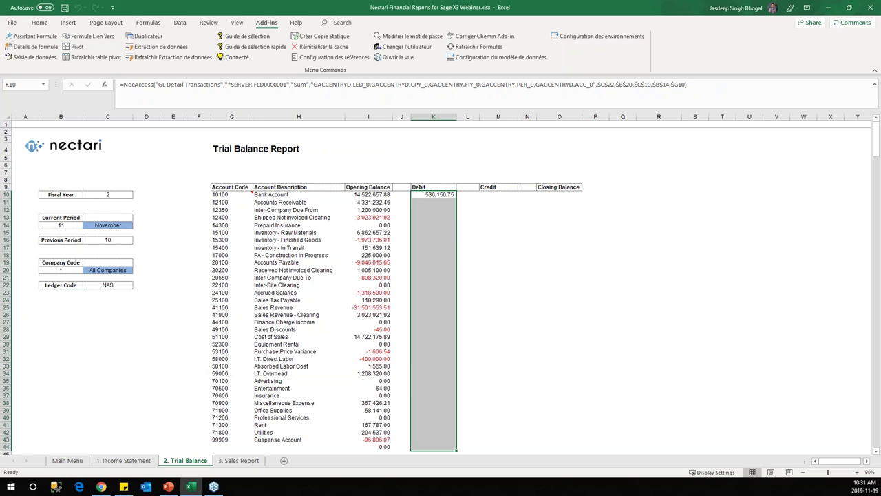
scroll(476, 277, down, 2)
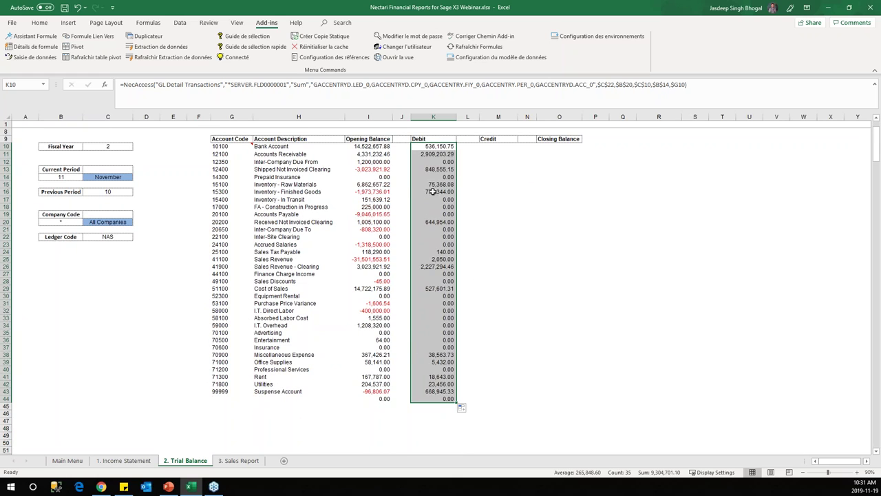
drag(402, 161, 415, 370)
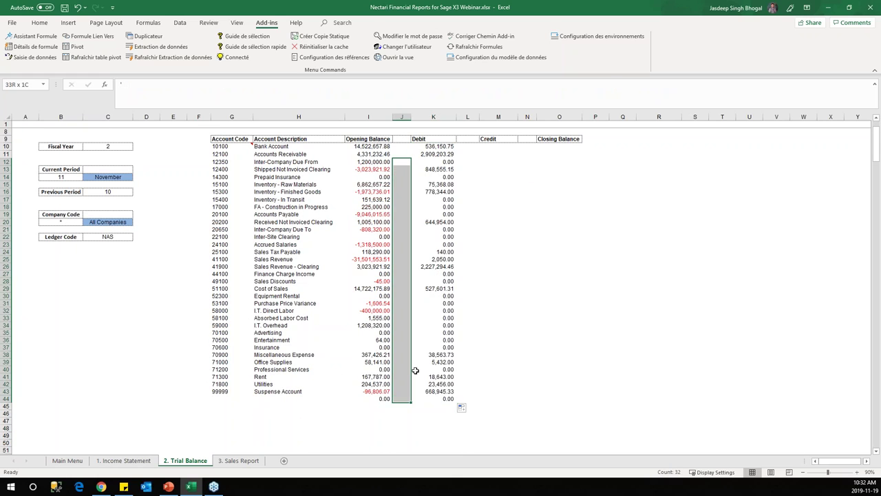
Step: Copy the Bank Account debit formula from K10 into the Credit cell M10
click(445, 144)
scroll(445, 144, up, 2)
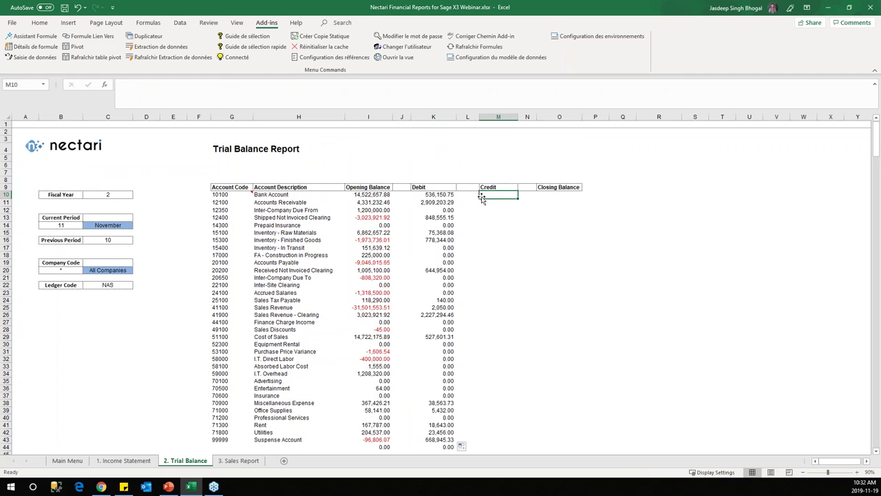
key(ctrl+c)
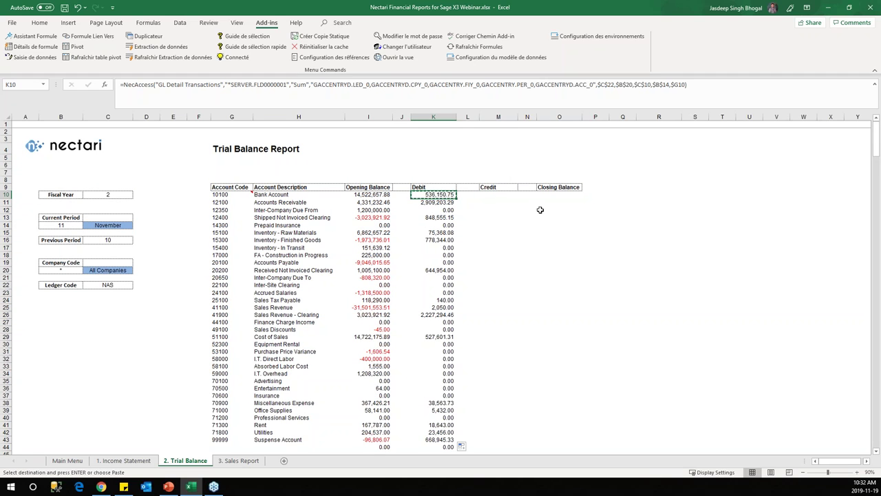
click(505, 195)
key(ctrl+v)
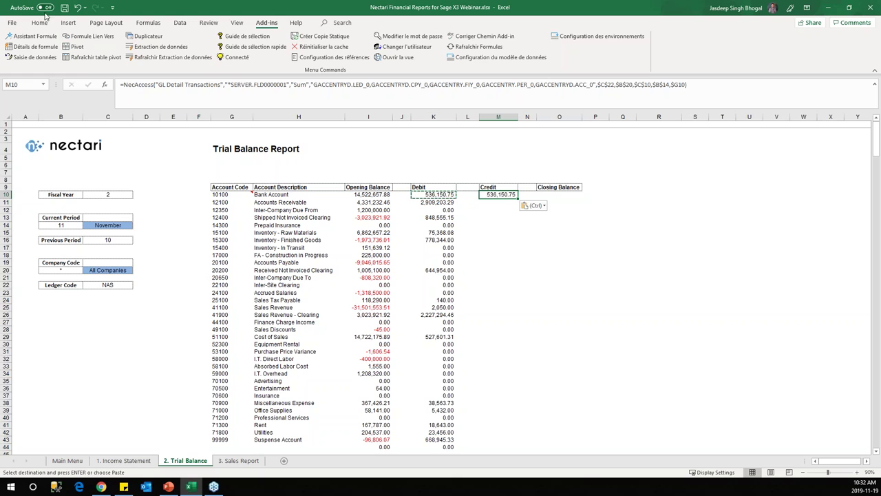
Step: Change the M10 NecAccess formula to sum Ledger Credit, keeping Somme as the aggregation
click(31, 36)
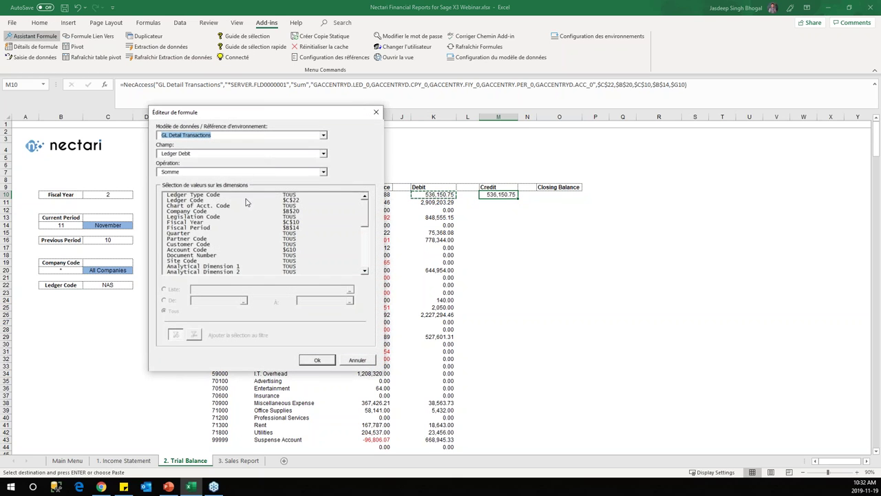
click(210, 228)
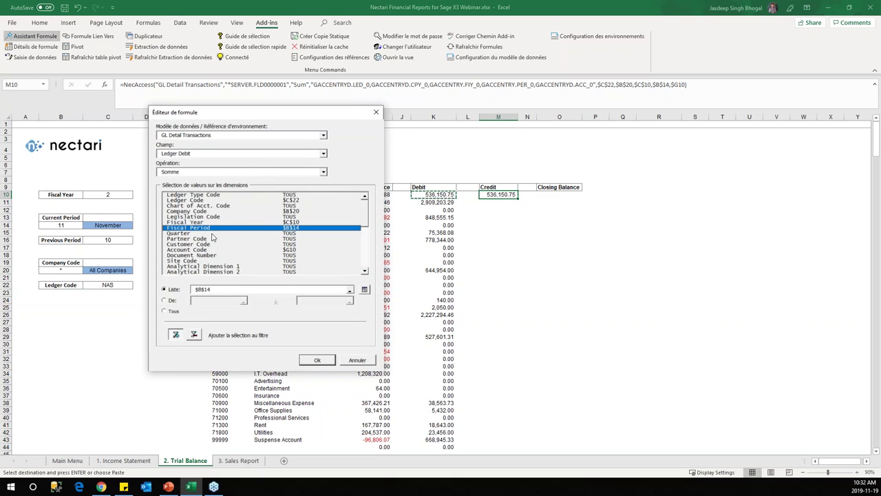
click(324, 153)
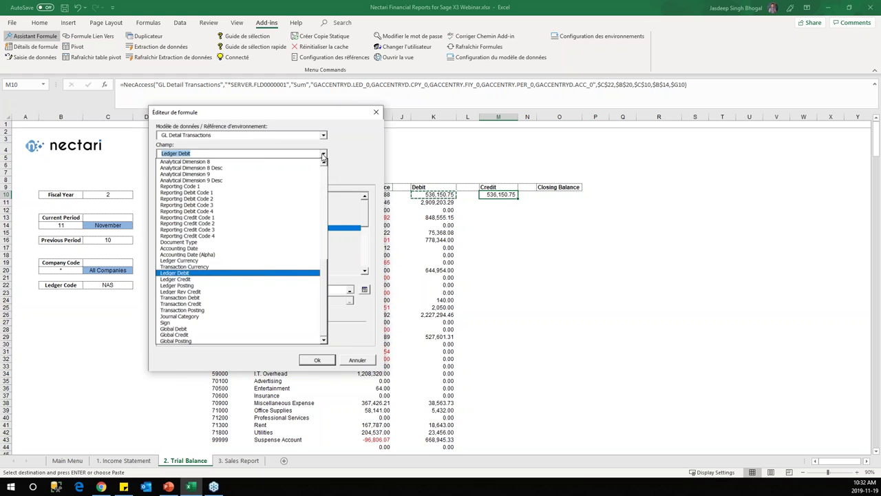
click(237, 285)
click(323, 154)
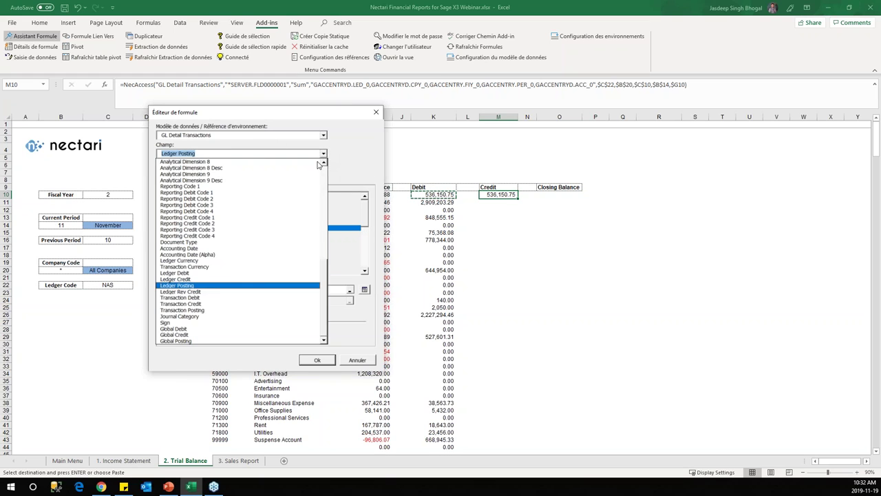
click(222, 279)
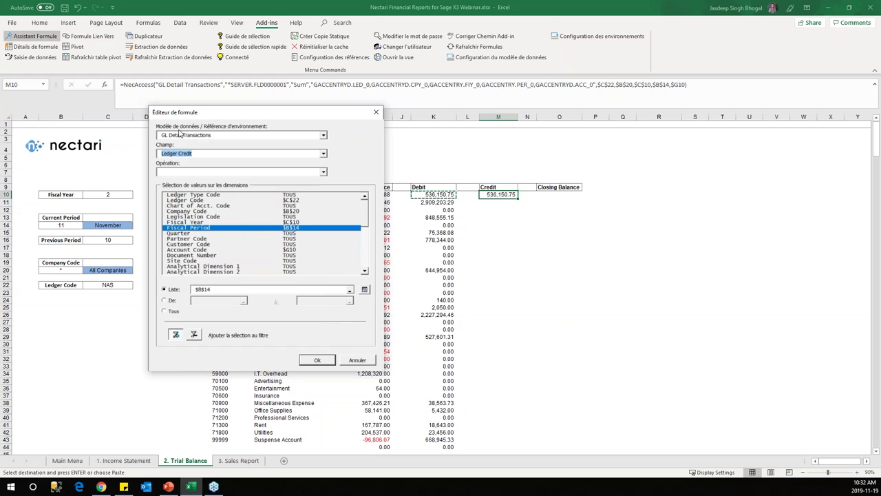
click(323, 172)
click(307, 183)
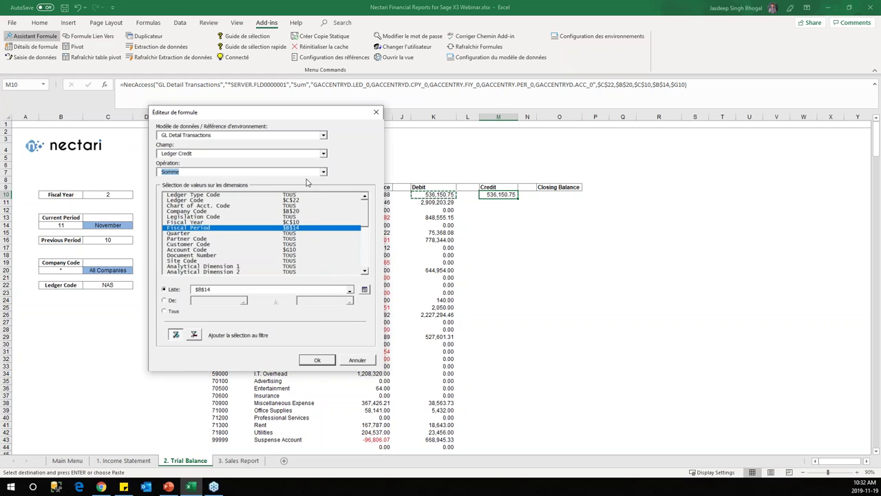
click(321, 360)
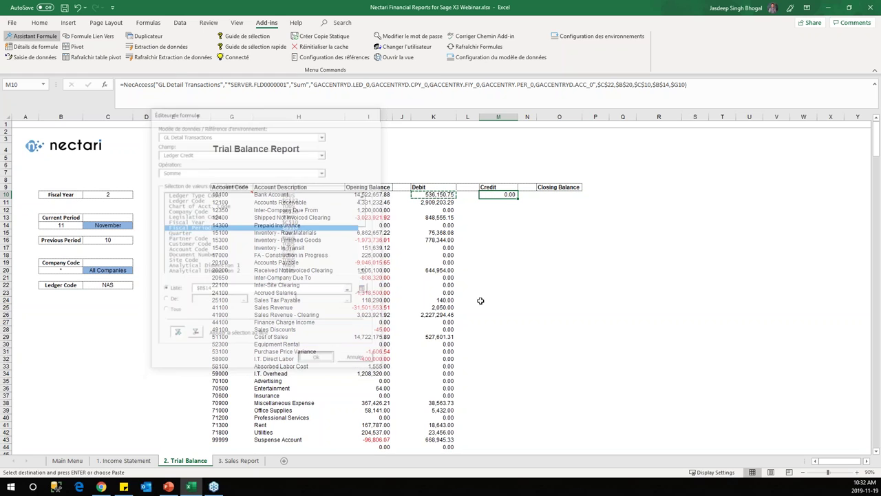
Step: Fill the credit formula down for all accounts and clear the stray 0.00 values in row 44
double_click(516, 198)
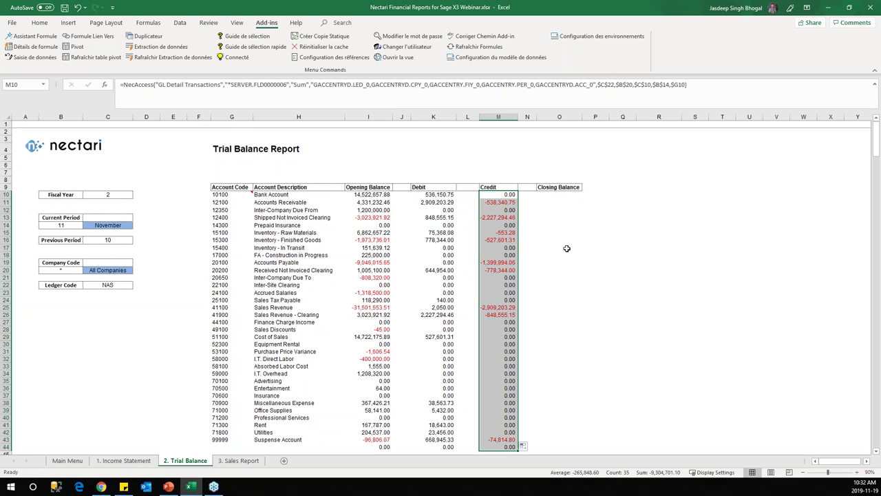
scroll(553, 238, down, 2)
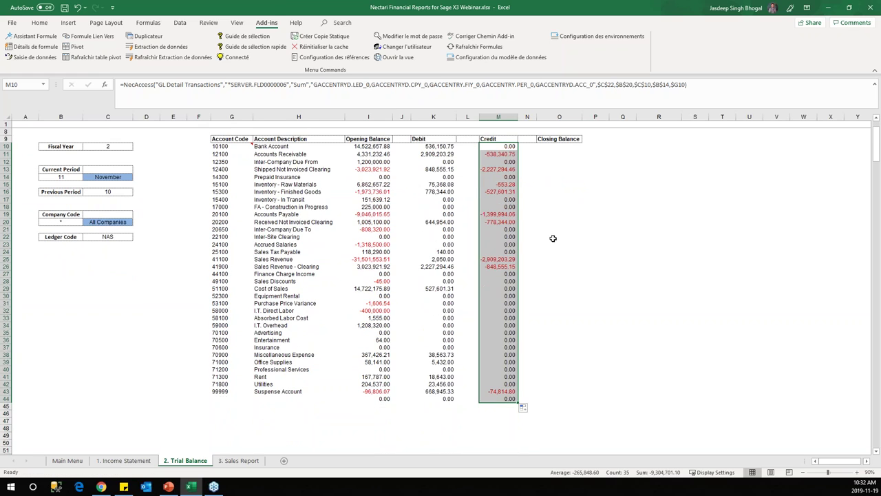
drag(383, 399, 515, 400)
key(Delete)
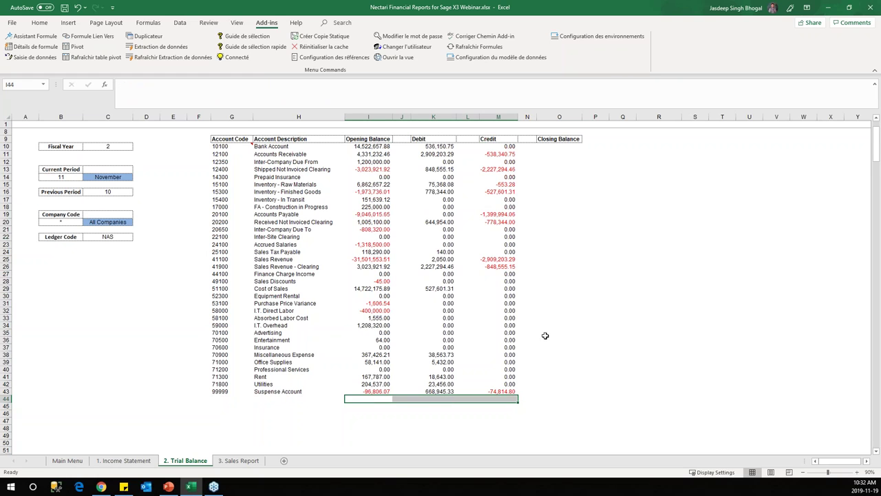
scroll(546, 207, up, 2)
Step: Enter =I10+K10+M10 in O10 as the Bank Account closing balance
click(562, 196)
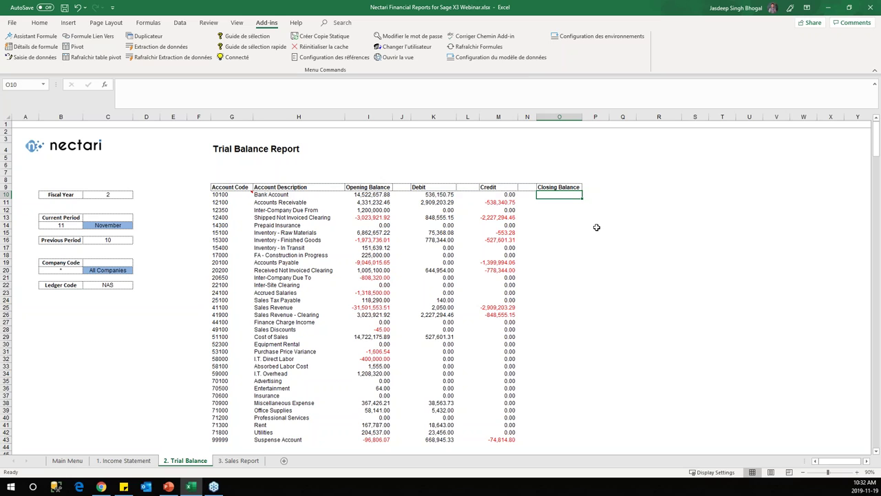
click(375, 194)
click(561, 196)
text(=)
click(361, 197)
text(+)
click(441, 195)
text(+)
click(508, 195)
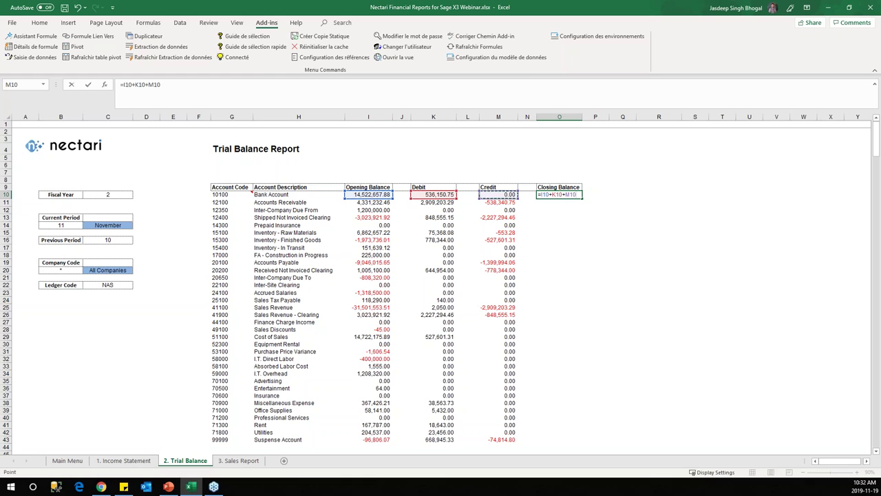
key(ctrl+Return)
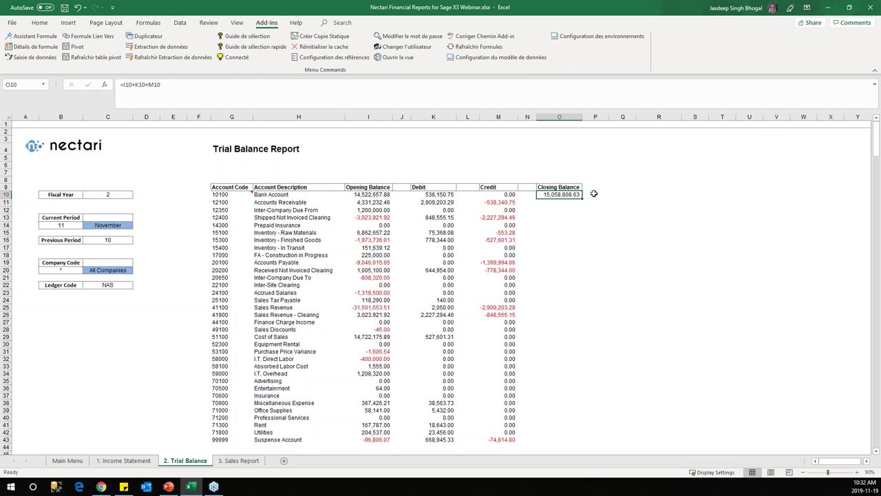
Step: Fill the closing balance formula down for every account, then select report rows 25 to 32
double_click(583, 200)
scroll(609, 245, down, 2)
scroll(609, 245, up, 2)
scroll(607, 229, down, 1)
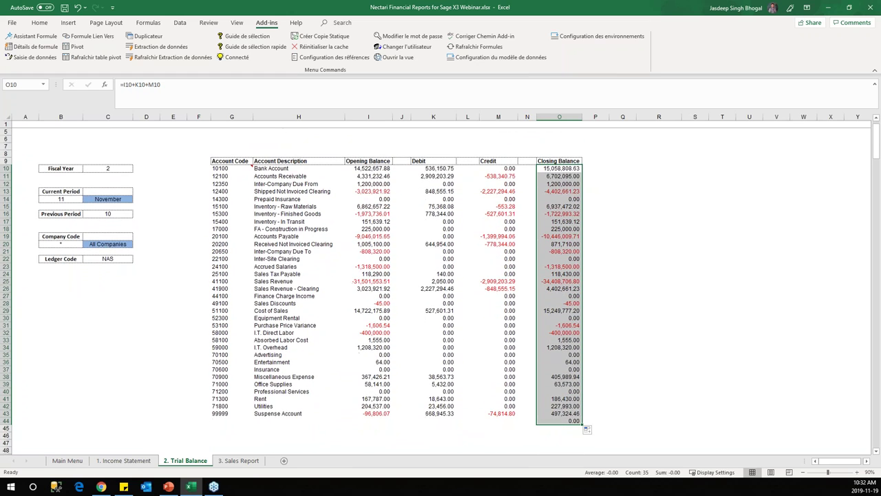
drag(6, 280, 7, 336)
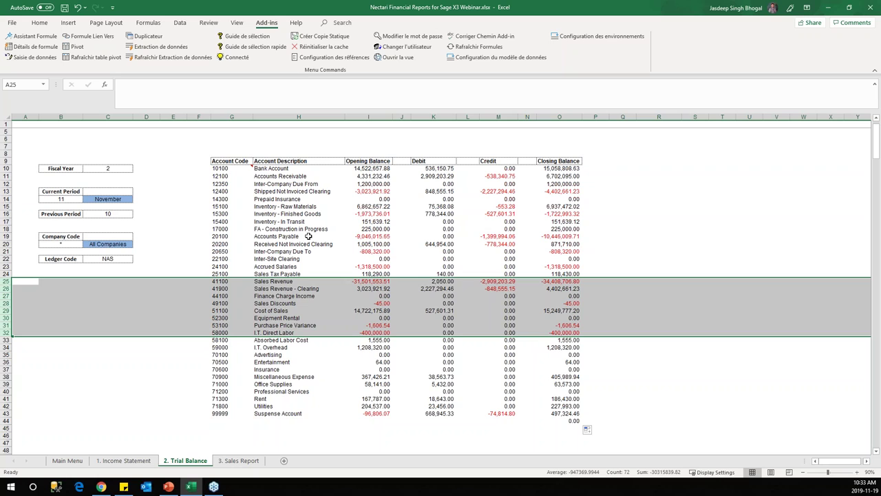
Step: Delete rows 25 to 32, the revenue-to-direct-labour accounts, from the Trial Balance
right_click(7, 280)
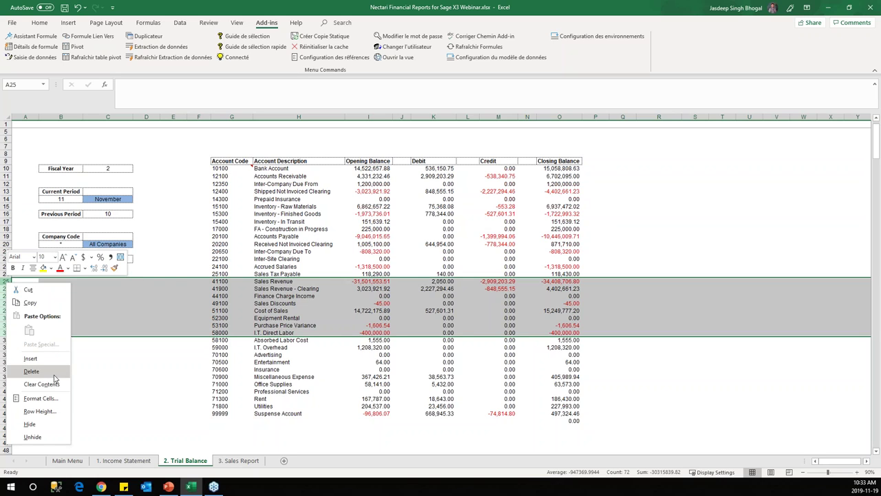
click(31, 371)
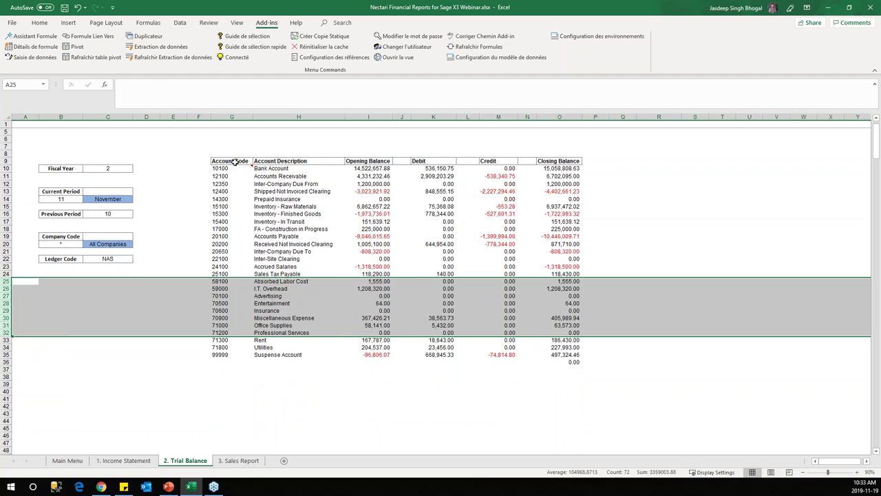
click(235, 161)
scroll(235, 161, up, 1)
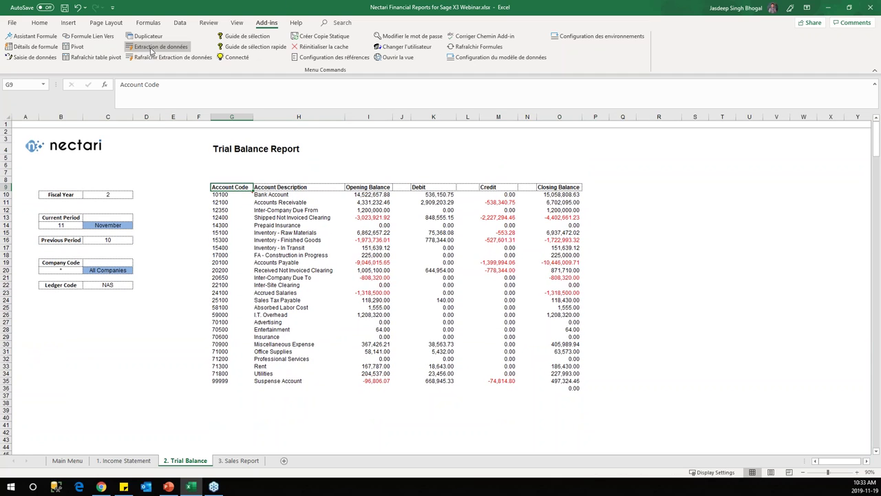
Step: Refresh the Nectari data extraction for the current sheet (Chiffrier) only
click(171, 58)
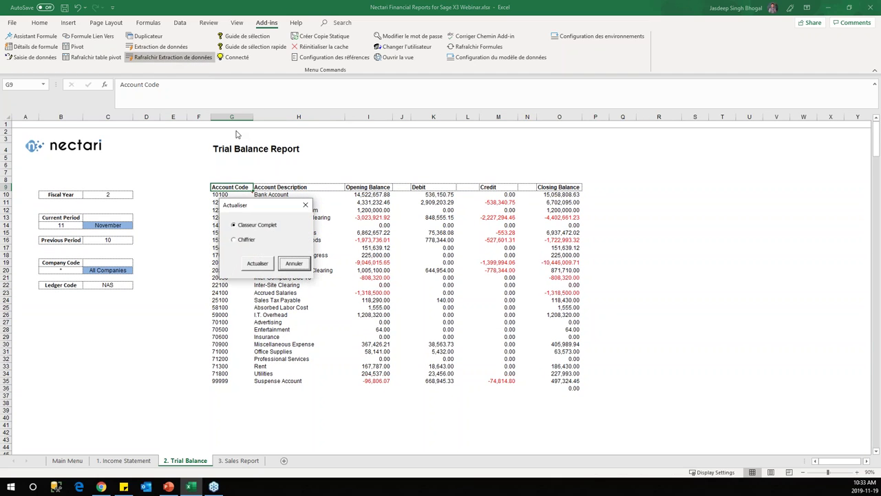
click(239, 239)
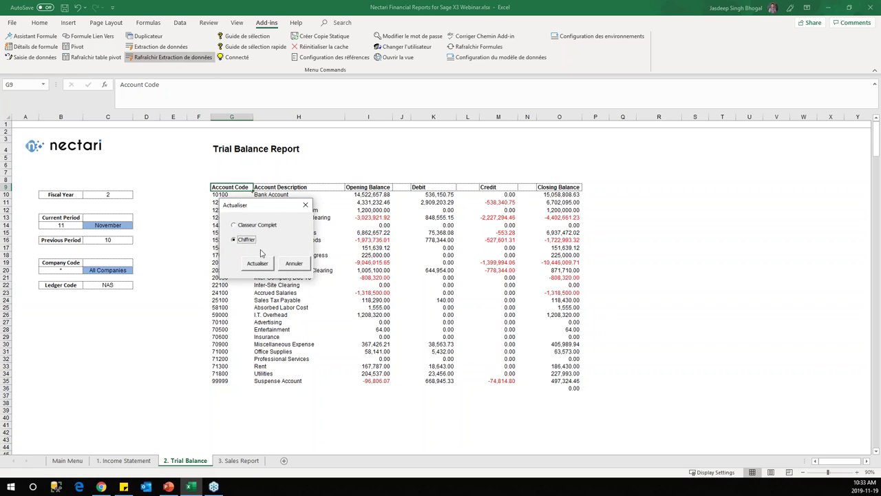
click(258, 263)
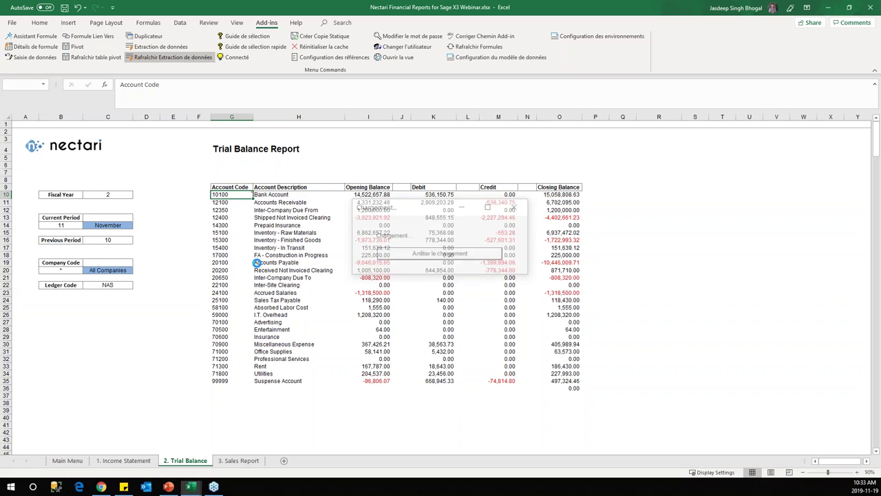
scroll(426, 344, down, 1)
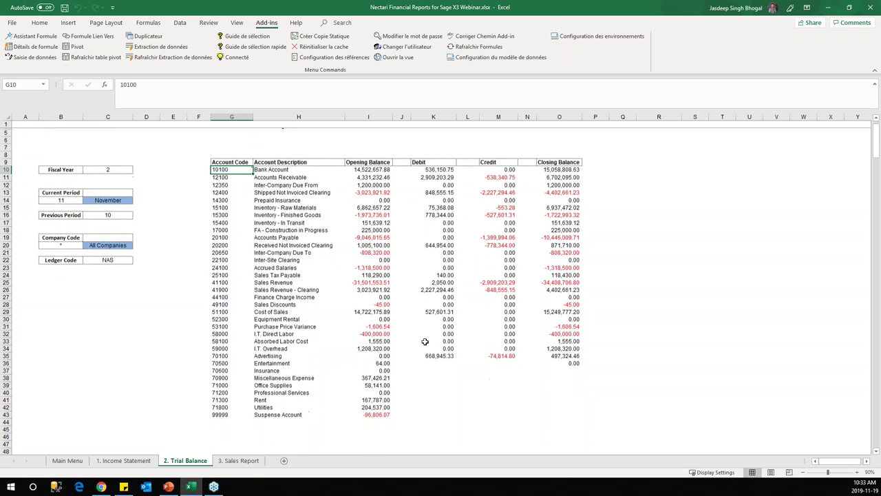
Step: Try a quote entry in J35, then clear the cell again
drag(401, 168, 404, 424)
click(403, 362)
click(403, 353)
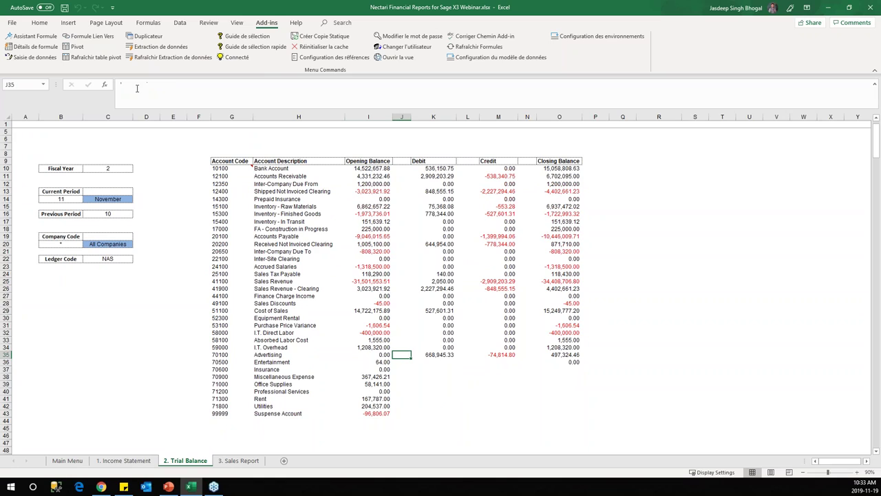
click(177, 89)
text(")
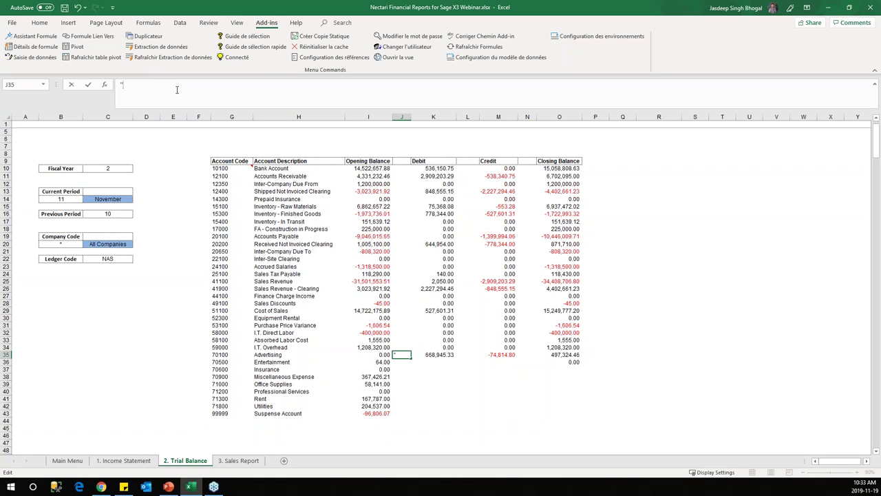
key(ctrl+Return)
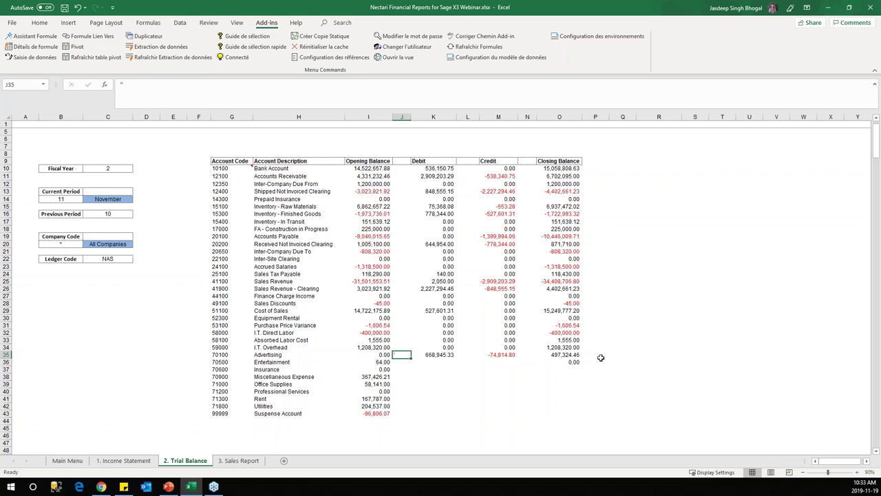
key(BackSpace)
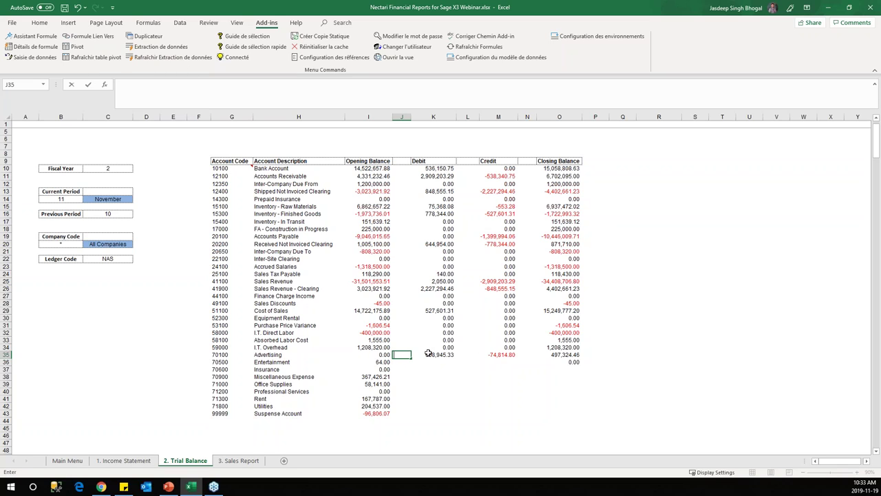
key(Return)
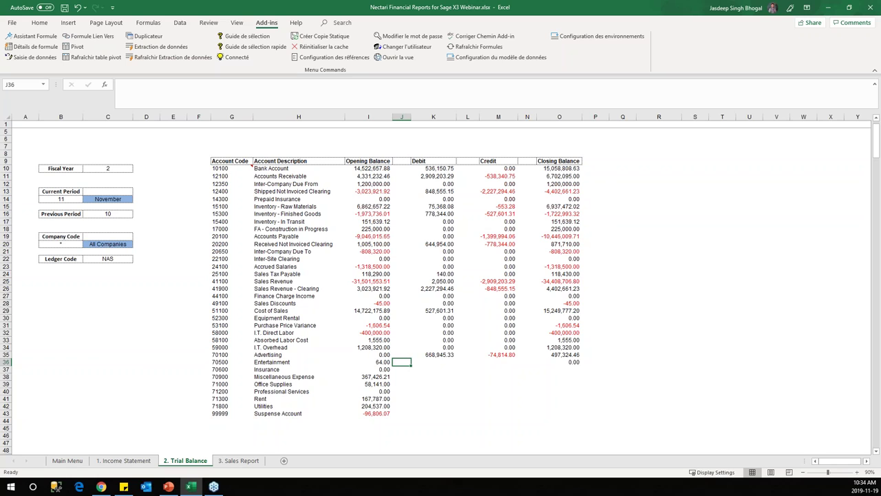
Step: Review G35:I43, I20:I38 and K22:O35, then go to the 3. Sales Report sheet
drag(231, 356, 389, 414)
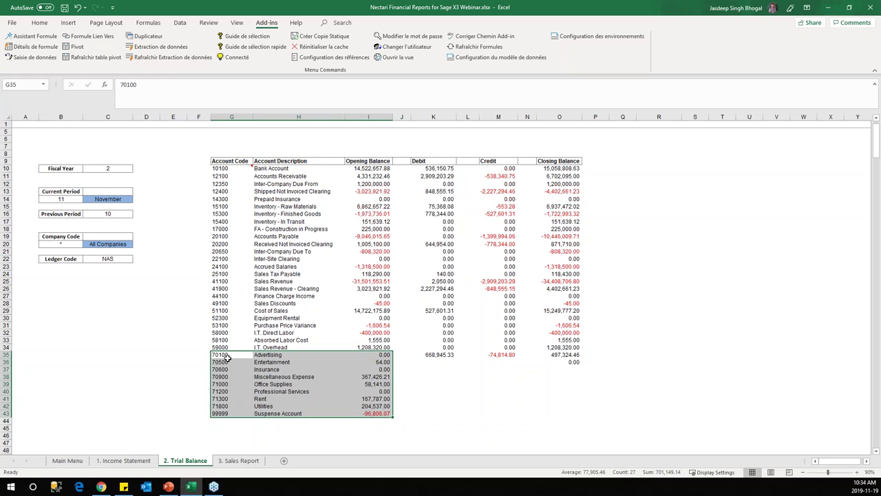
drag(368, 245, 371, 377)
drag(433, 258, 567, 355)
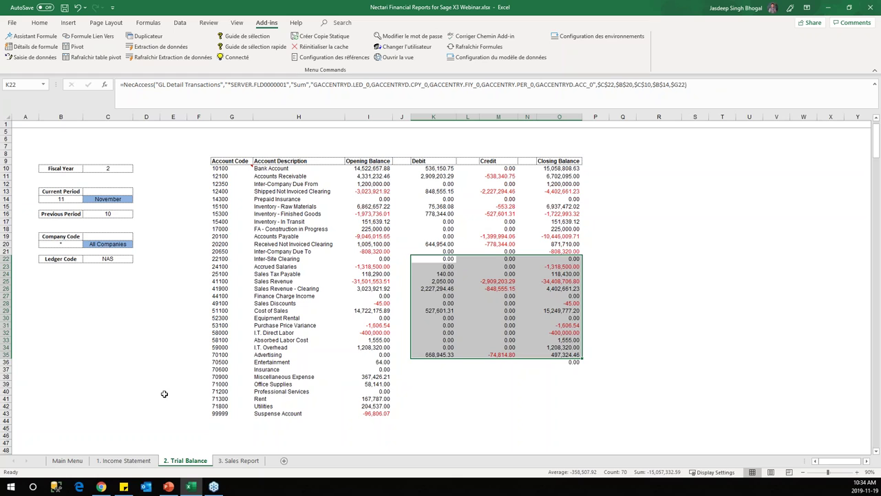
scroll(261, 293, up, 1)
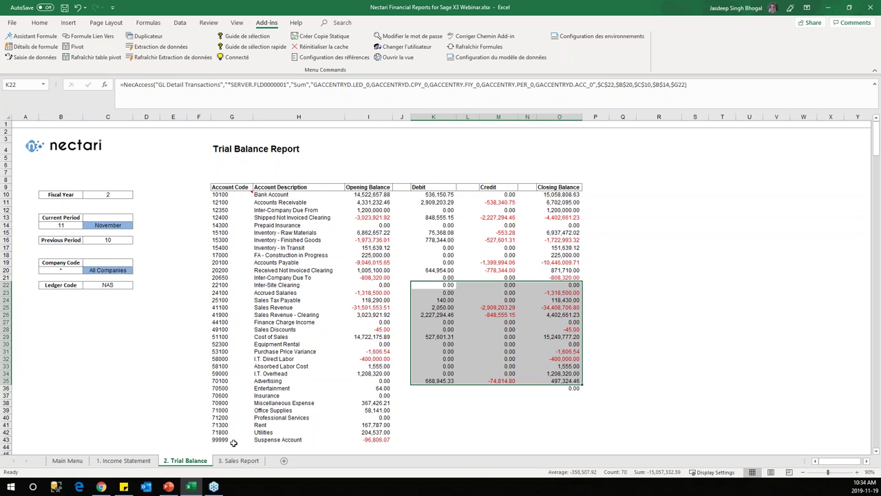
click(238, 460)
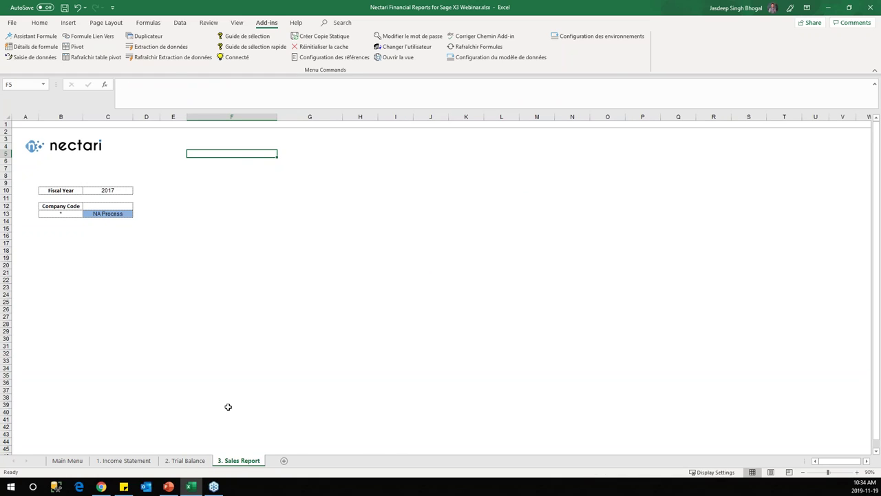
Step: Start a Nectari pivot at cell F6, moving the Pivot Table Editor aside
click(214, 167)
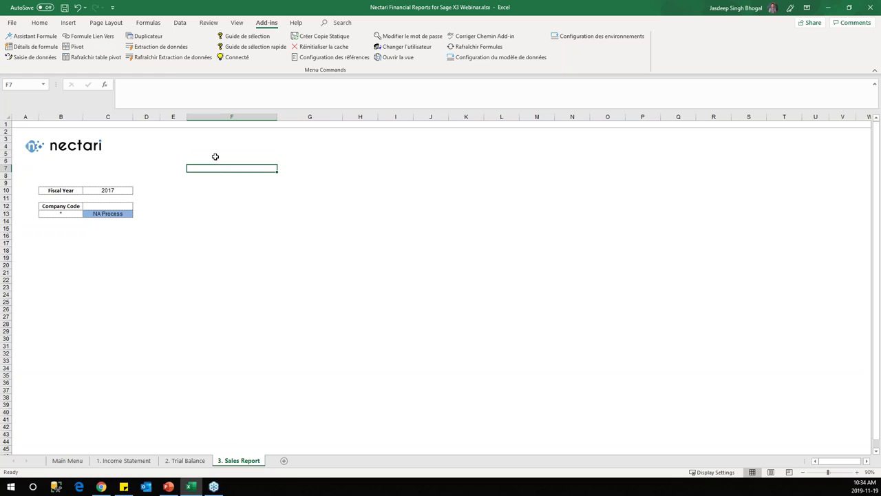
click(220, 159)
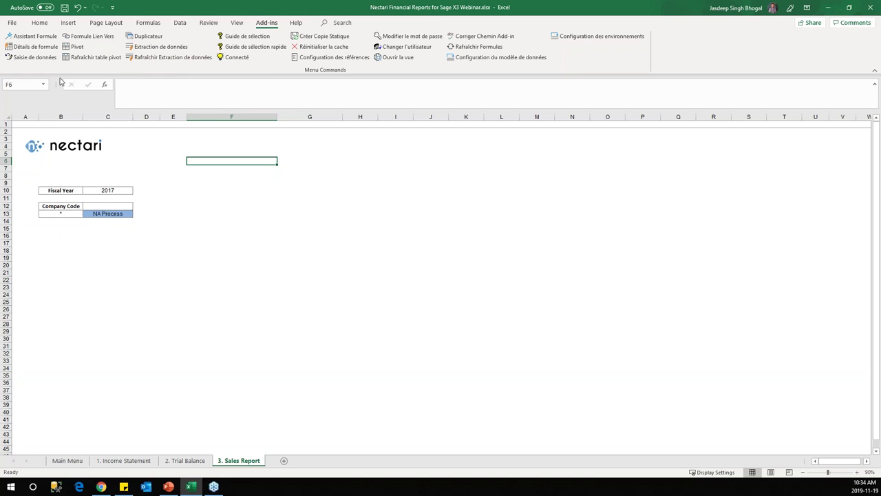
click(75, 47)
drag(254, 129, 527, 142)
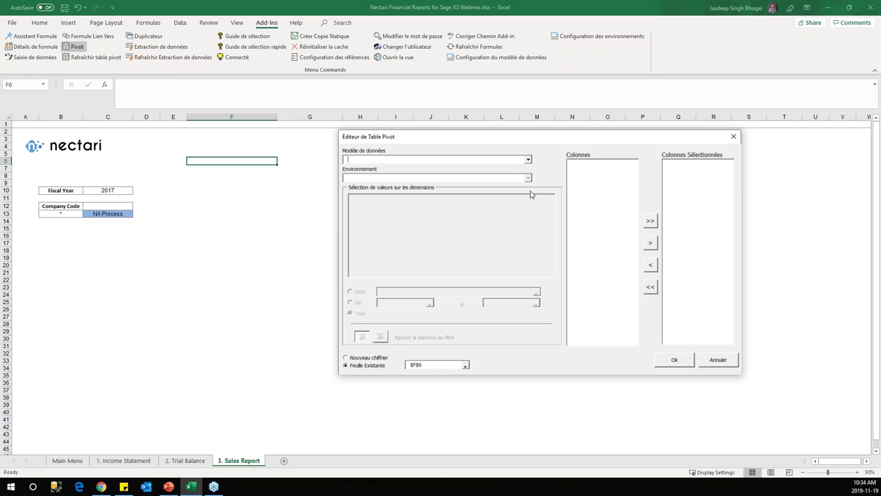
Step: Choose the Invoice Analysis data model in the Production environment
click(528, 160)
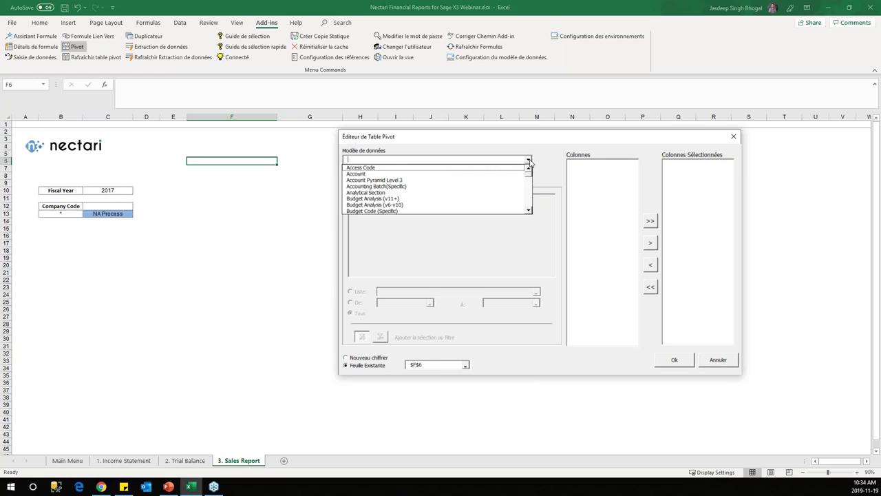
drag(528, 178, 529, 181)
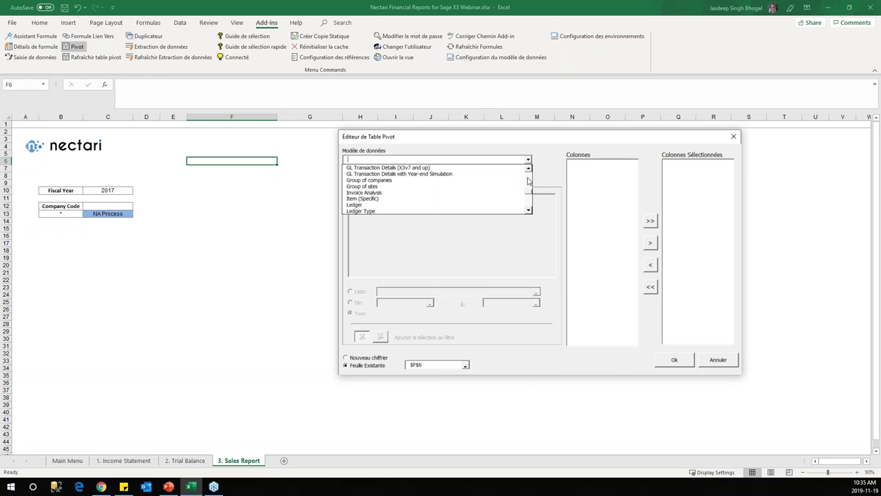
click(451, 192)
click(527, 177)
click(503, 187)
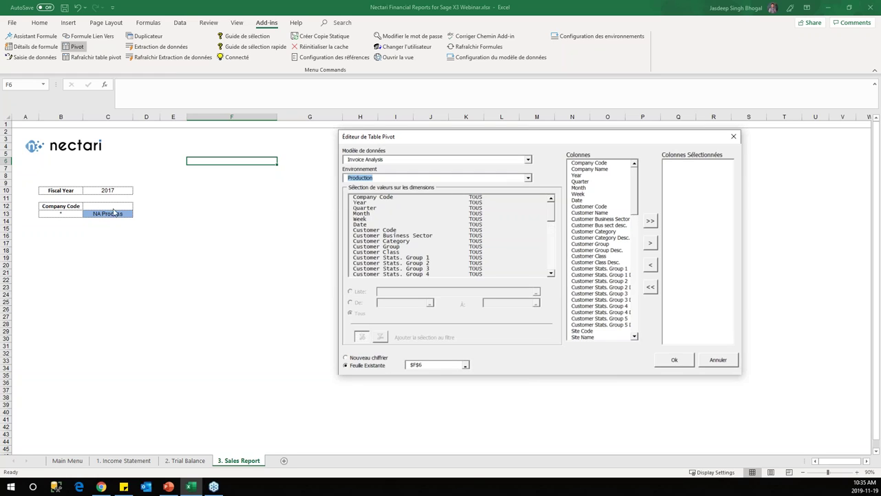
Step: Link the Company Code list filter to B13 and Year to C10, add all columns, and confirm
click(396, 197)
click(357, 293)
click(66, 214)
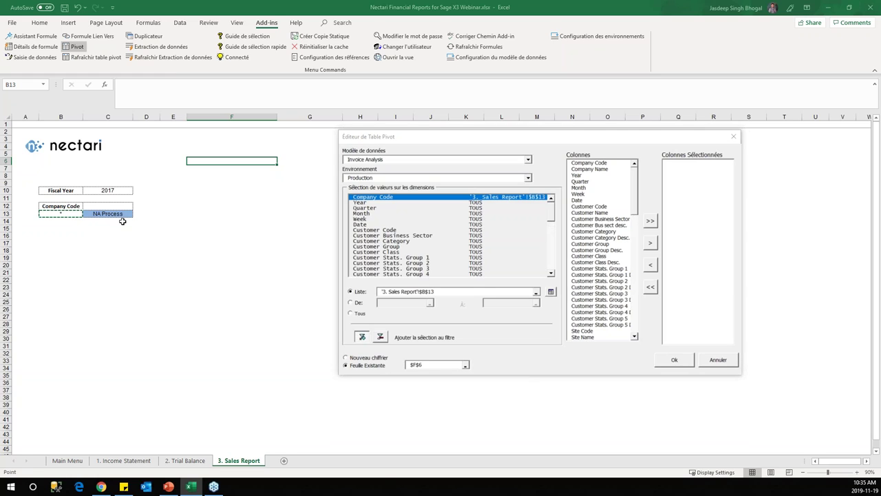
click(365, 202)
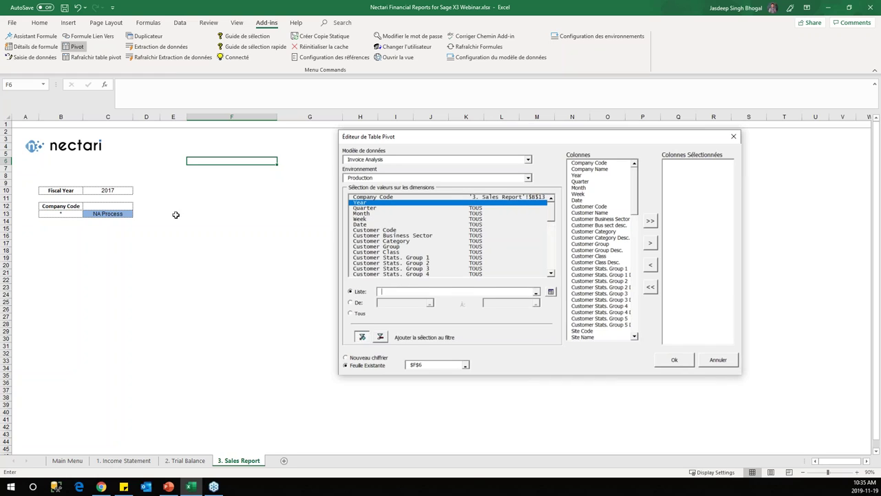
click(122, 192)
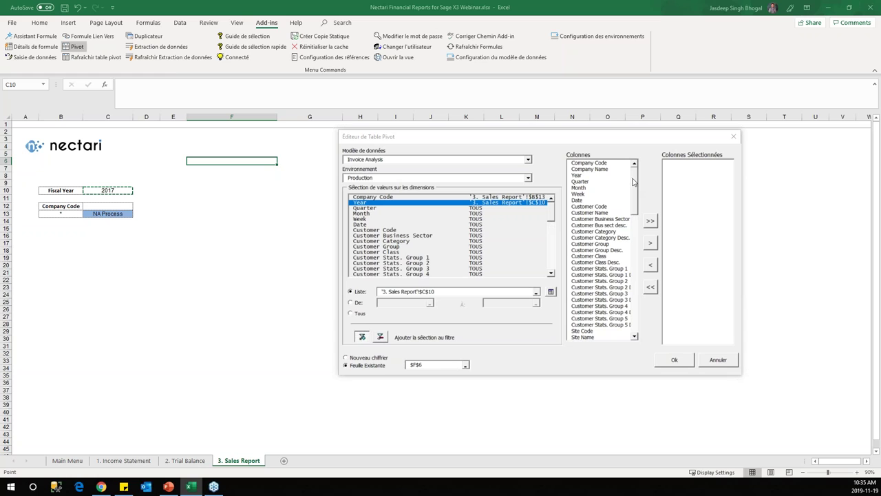
drag(612, 163, 632, 412)
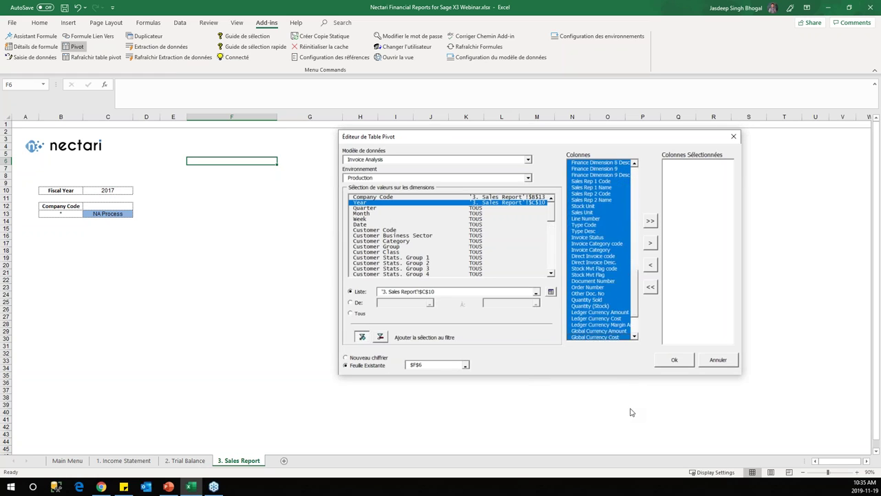
click(651, 243)
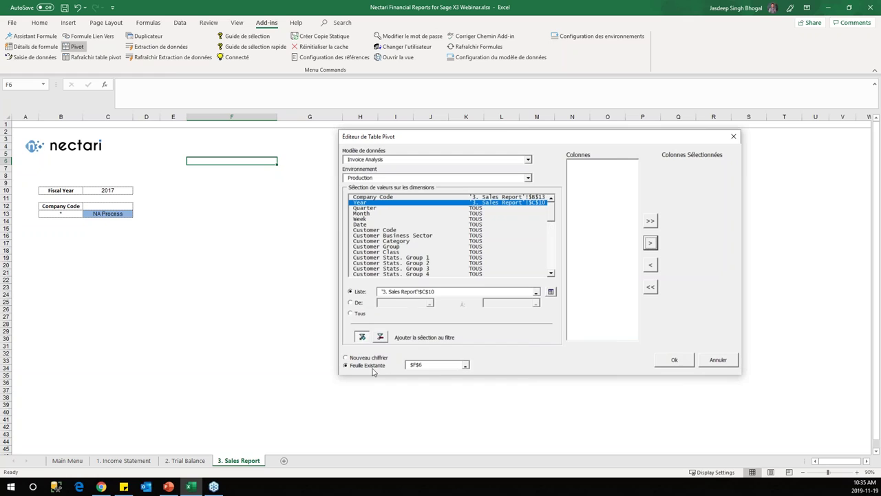
click(676, 362)
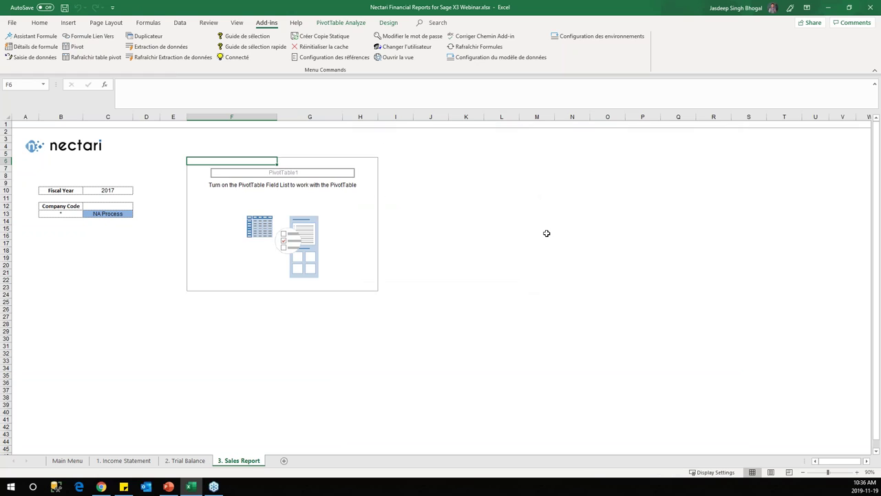
Step: Show the pivot field list and put Month in the Columns area
click(211, 167)
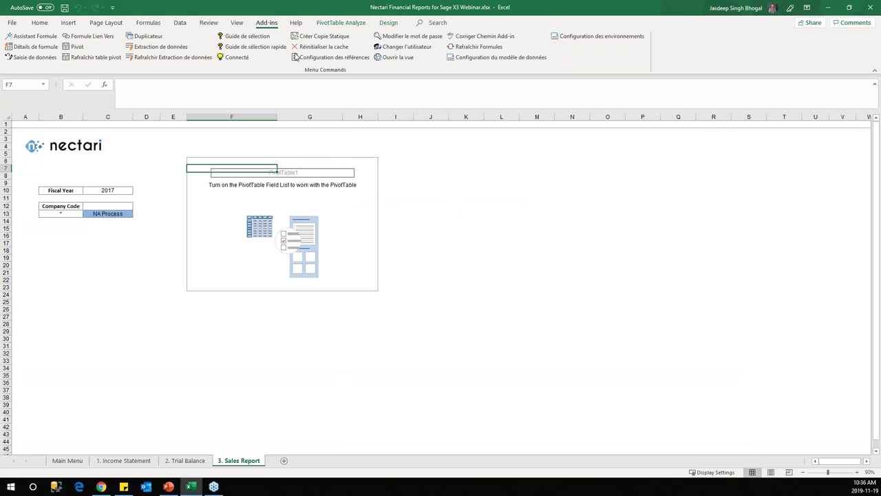
click(356, 24)
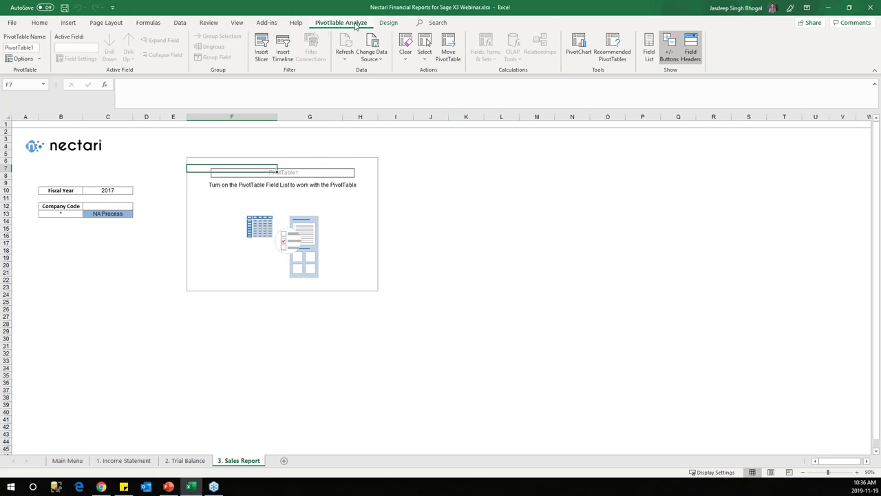
click(649, 48)
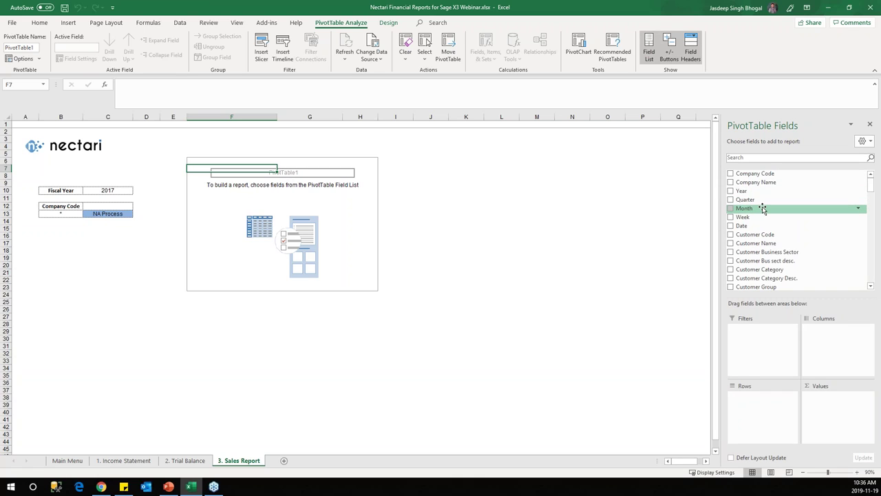
drag(762, 208, 832, 332)
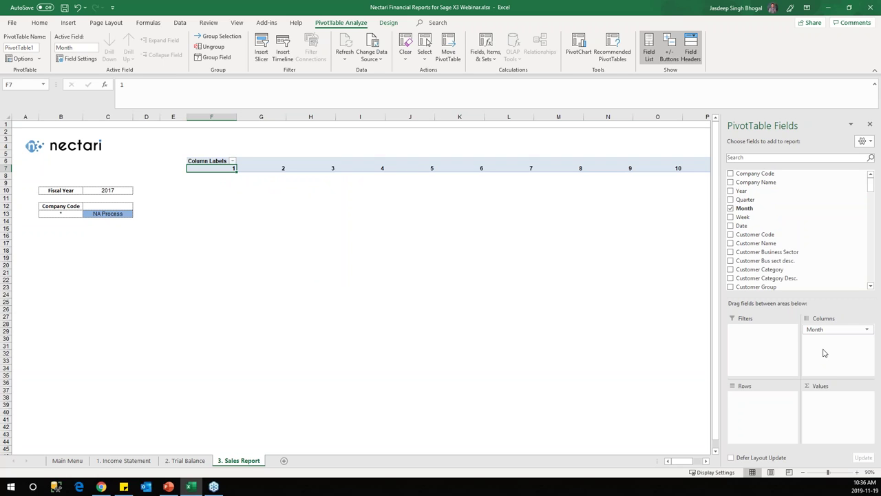
scroll(812, 234, down, 10)
scroll(812, 235, down, 8)
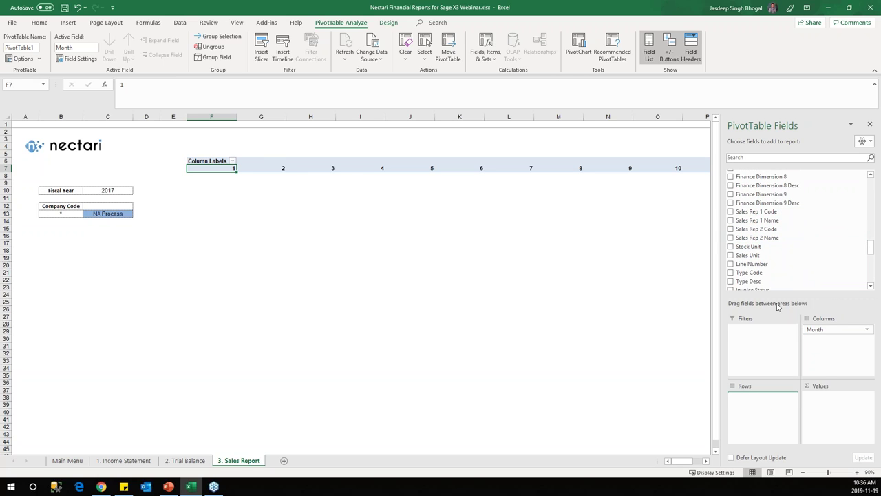
Step: Add Sales Rep 1 Code and Name as rows and sum Ledger Currency Amount as values
click(777, 211)
drag(777, 220, 774, 411)
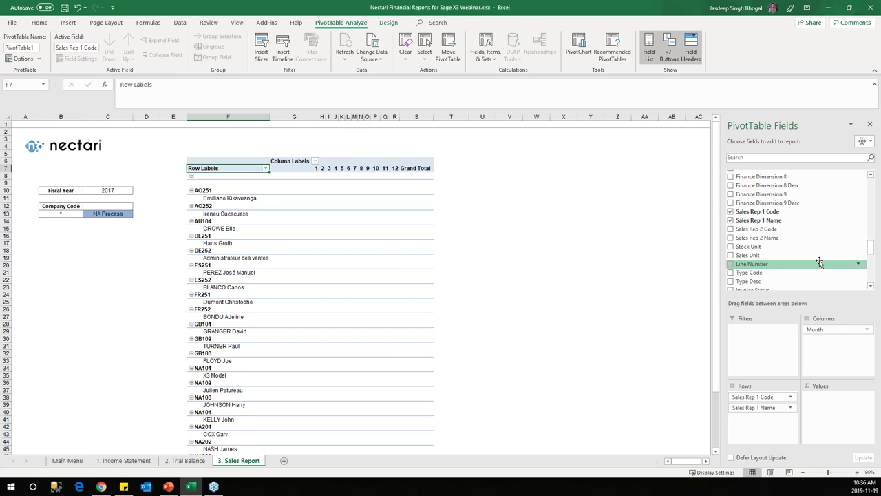
scroll(788, 241, down, 10)
scroll(791, 241, up, 5)
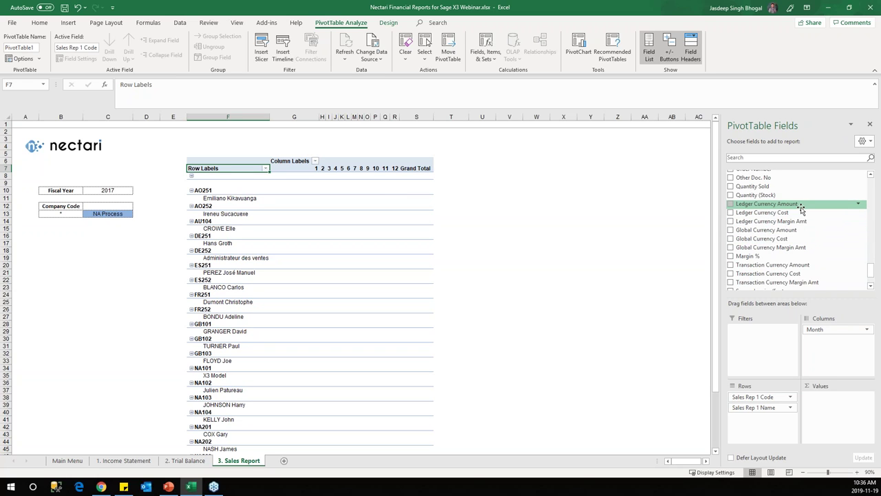
drag(800, 204, 844, 421)
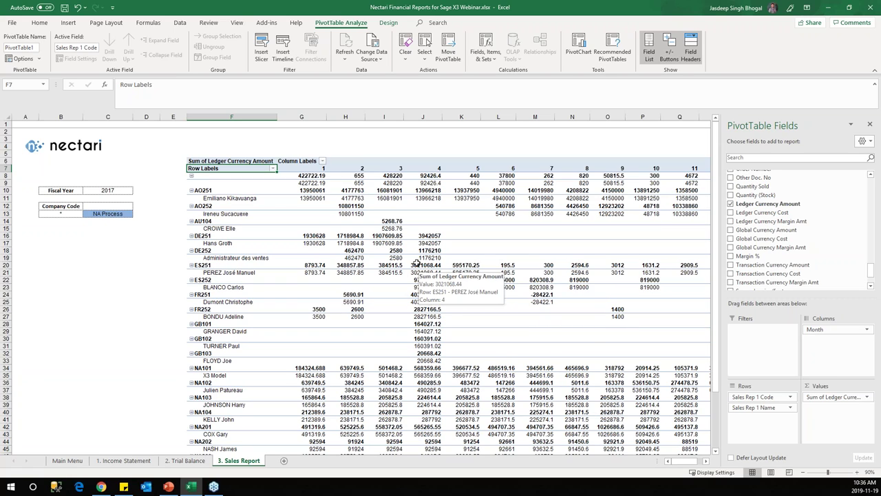
click(261, 52)
Step: Insert Company Name, Quarter and Month slicers for the pivot
drag(563, 165, 370, 156)
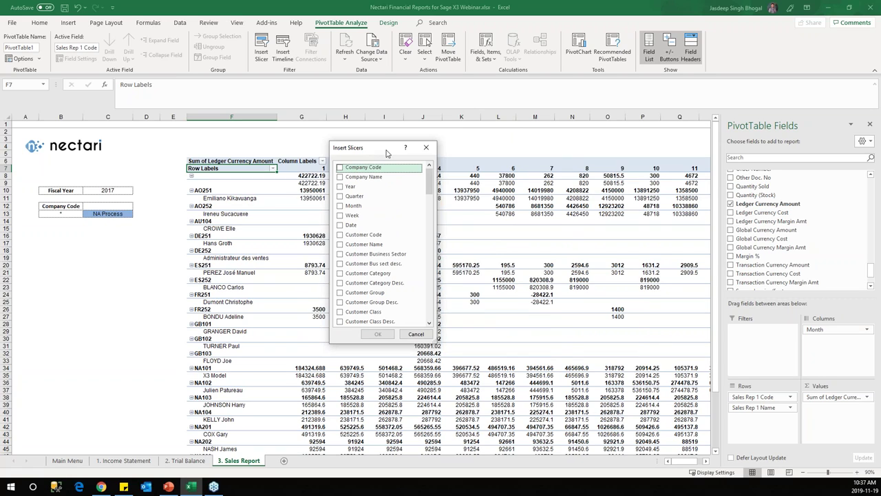
click(370, 177)
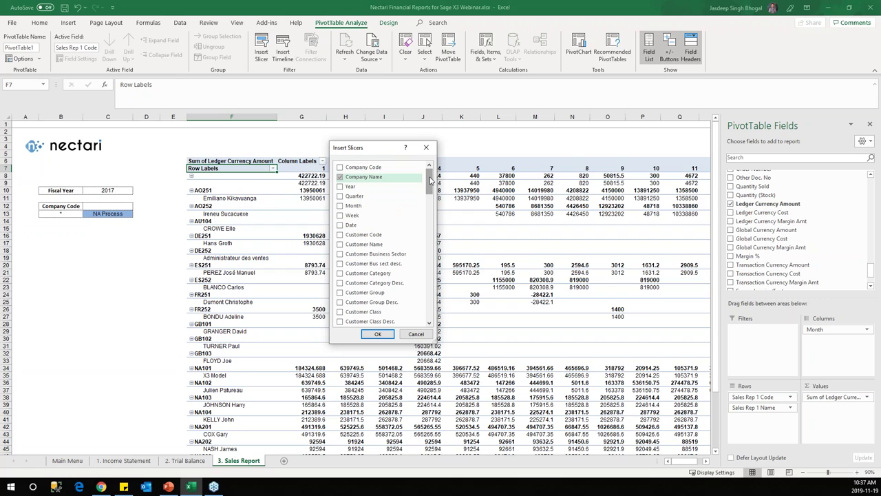
drag(429, 180, 428, 179)
click(339, 206)
click(340, 197)
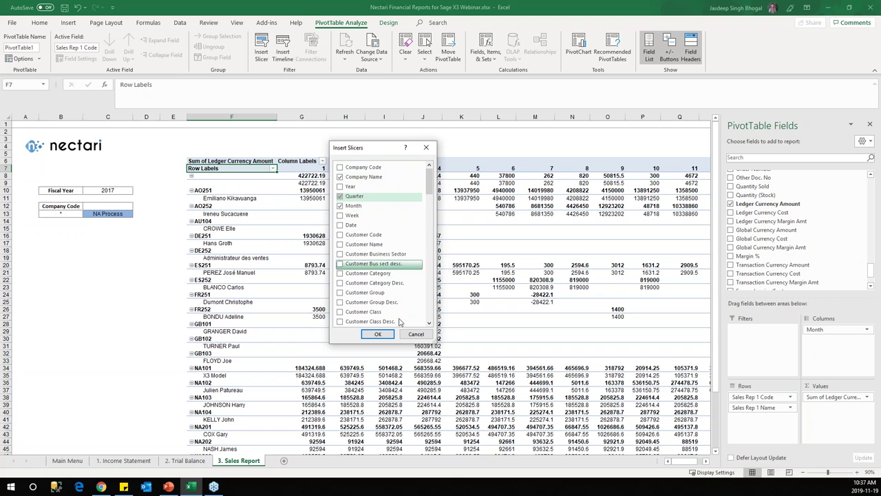
click(379, 334)
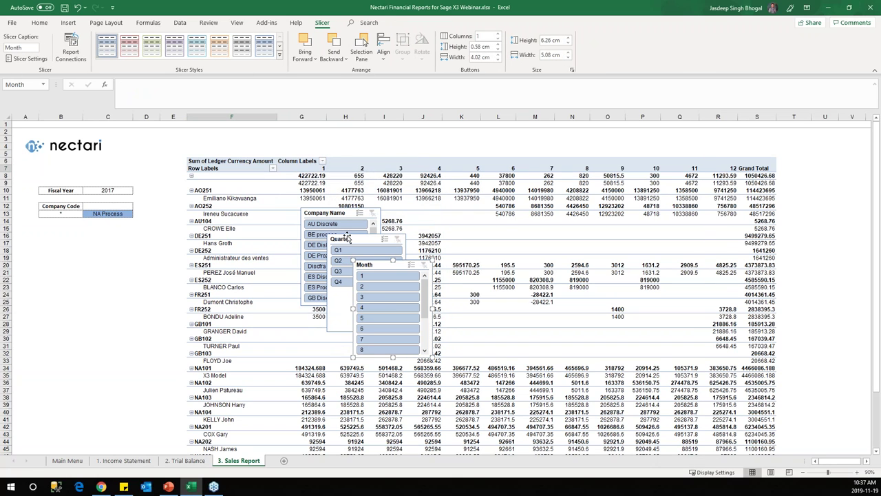
Step: Arrange and resize the slicers left of the pivot, then filter it to Q2
drag(344, 240, 119, 267)
drag(329, 213, 46, 244)
drag(59, 337, 55, 449)
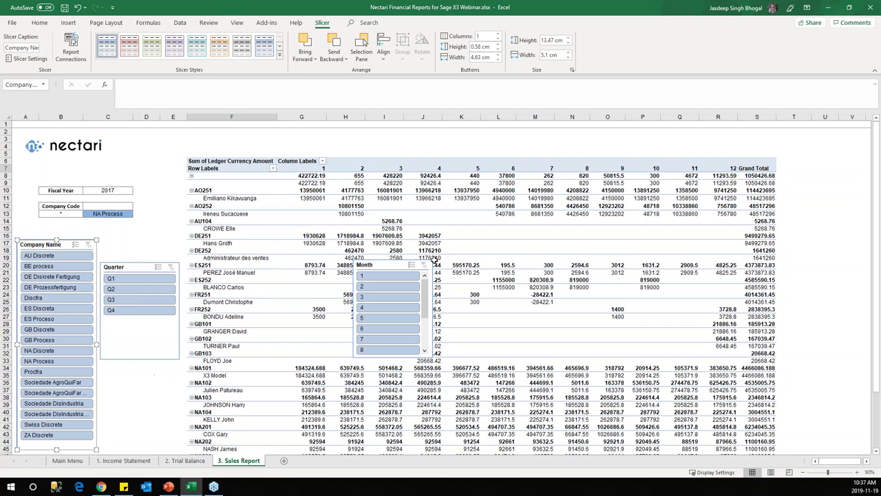
drag(379, 265, 125, 371)
drag(142, 268, 144, 245)
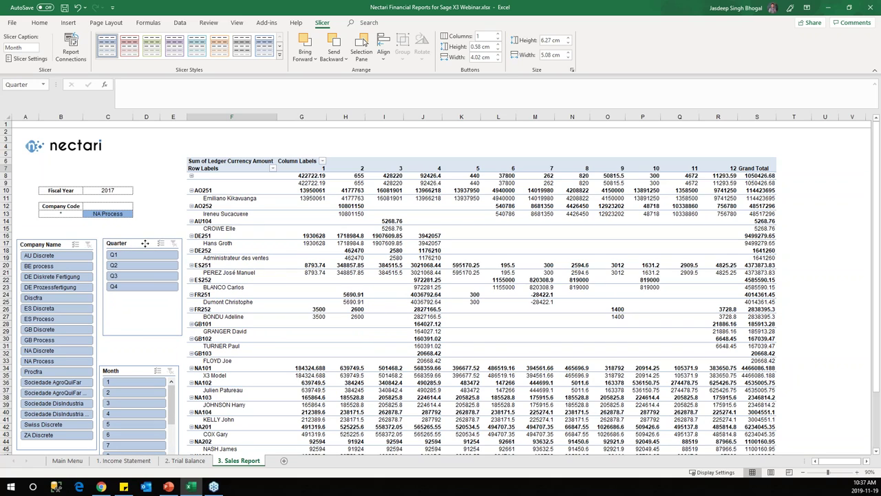
drag(142, 371, 142, 295)
drag(133, 365, 137, 307)
drag(141, 399, 140, 449)
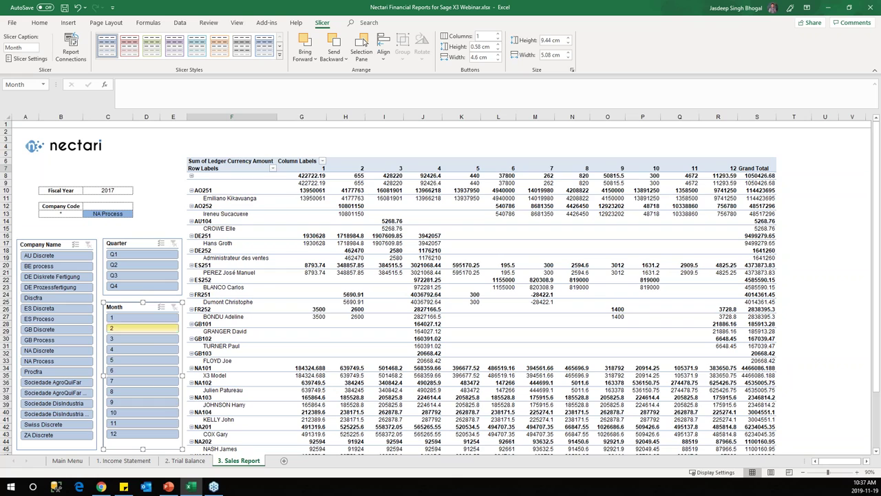
click(136, 266)
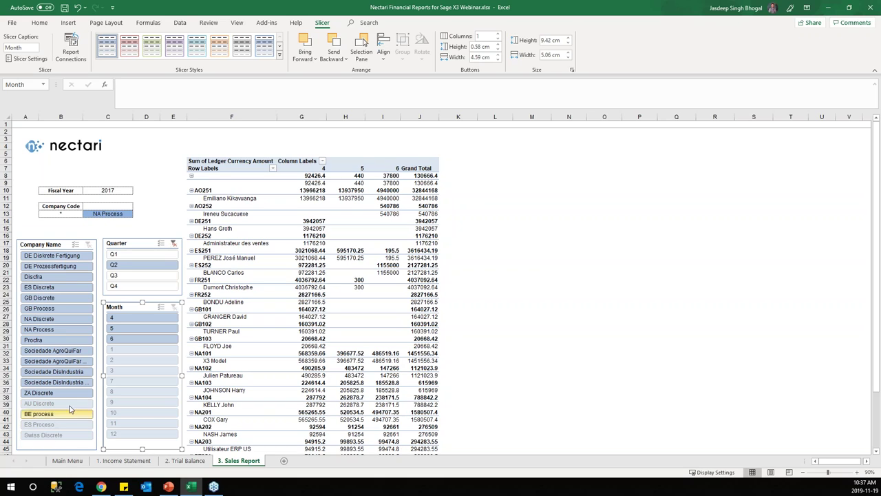
Step: Select NA Discrete and NA Process in the Company Name slicer
click(59, 320)
ctrl+click(61, 329)
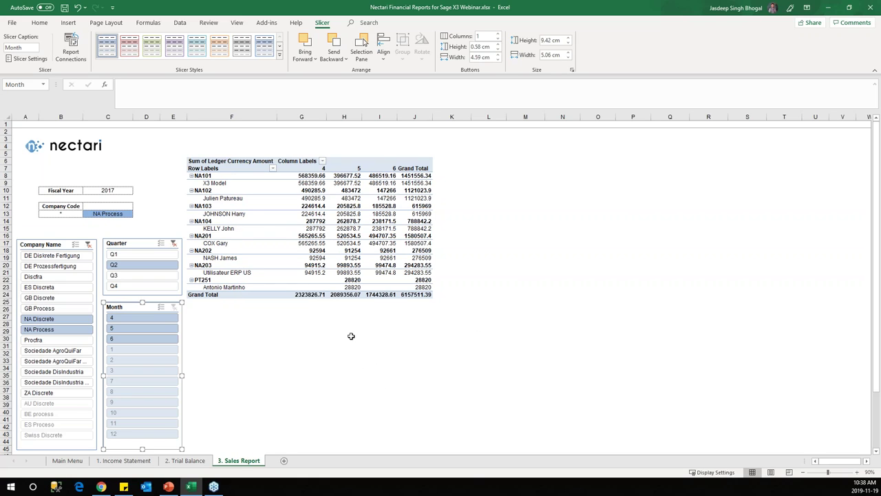
click(220, 289)
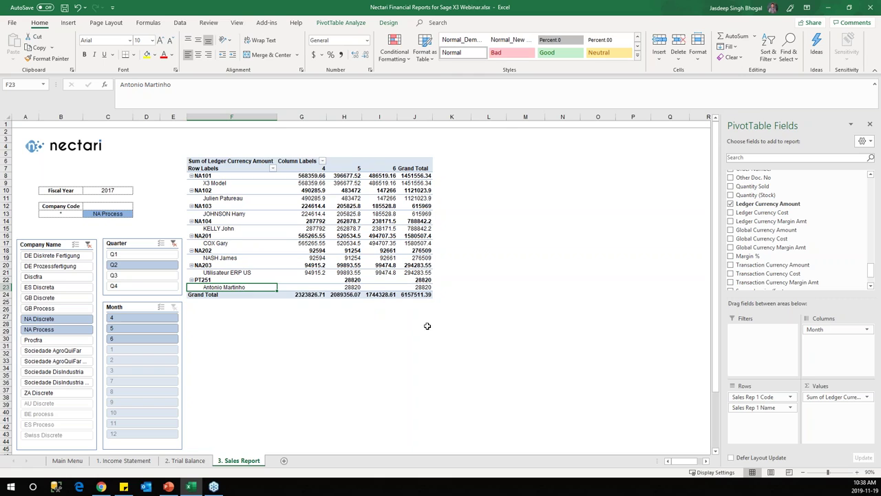
Step: Drill into the NA102 month-4 amount 490285.9 on a new Sheet1 and autofit its Date column
click(318, 199)
right_click(319, 199)
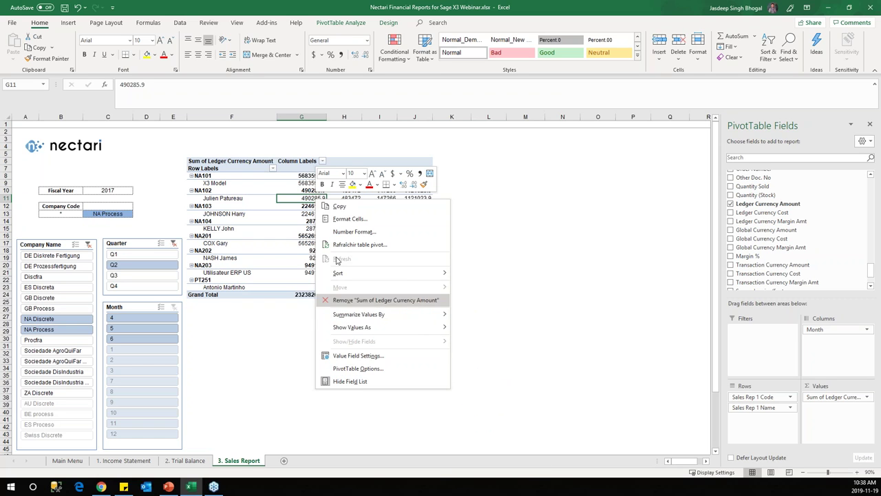
click(297, 197)
double_click(301, 197)
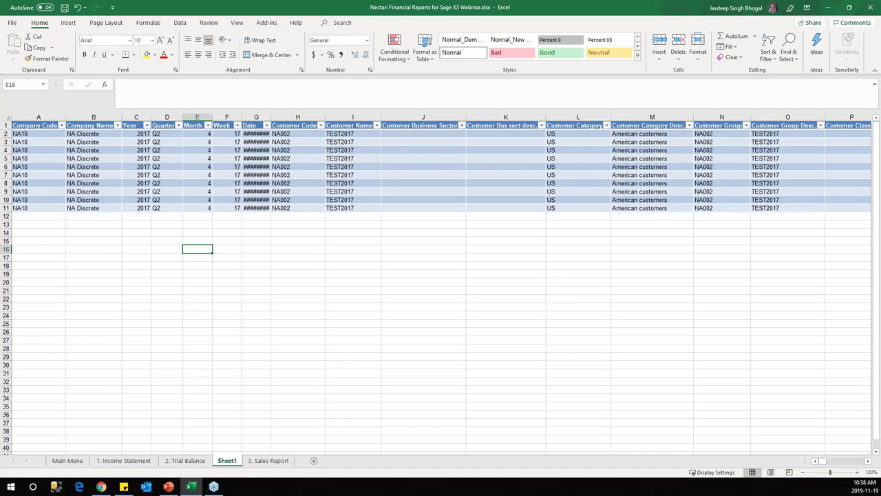
double_click(271, 117)
drag(281, 135, 376, 209)
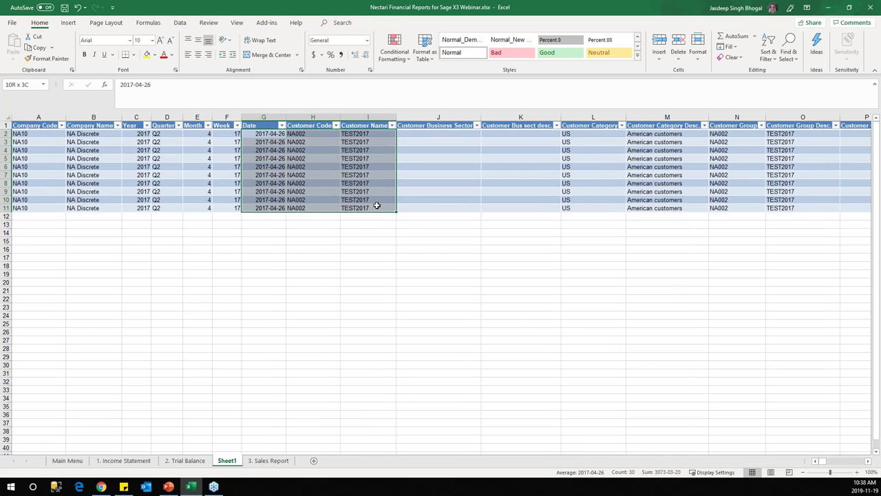
click(272, 460)
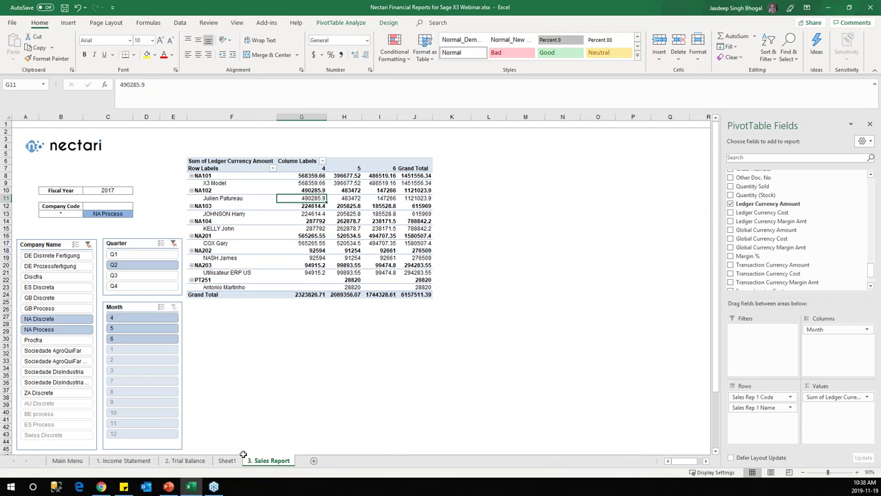
Step: On the Trial Balance, enter an empty-text formula in J10 and fill it down to row 43
click(179, 460)
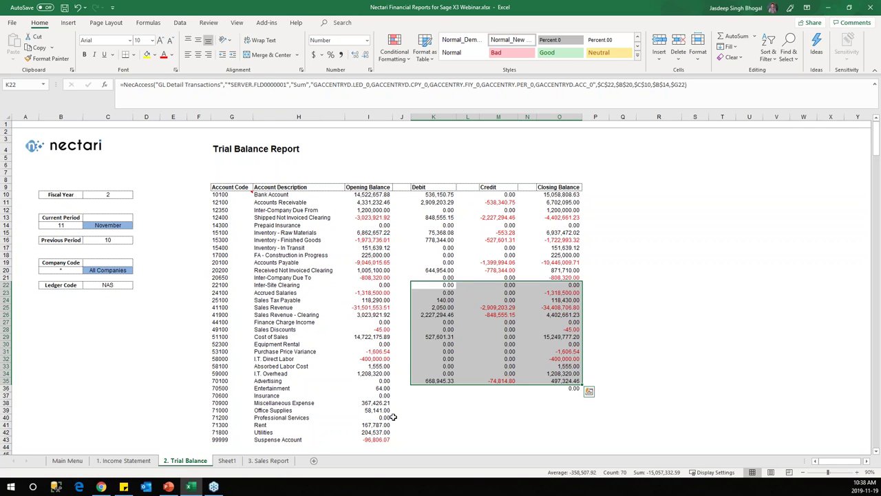
click(398, 195)
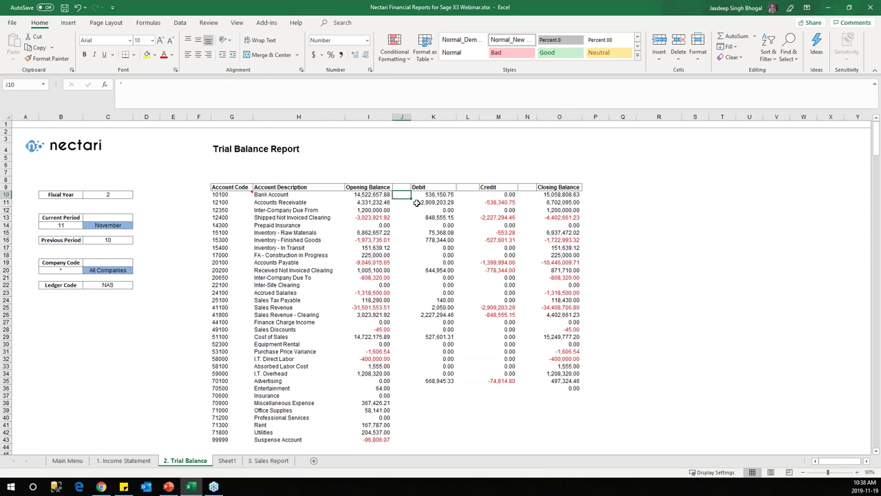
click(143, 92)
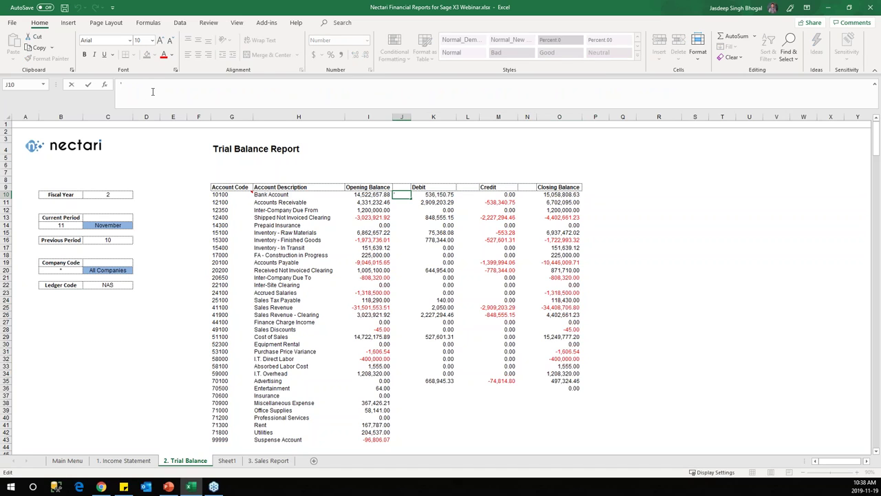
text(=)
key(Return)
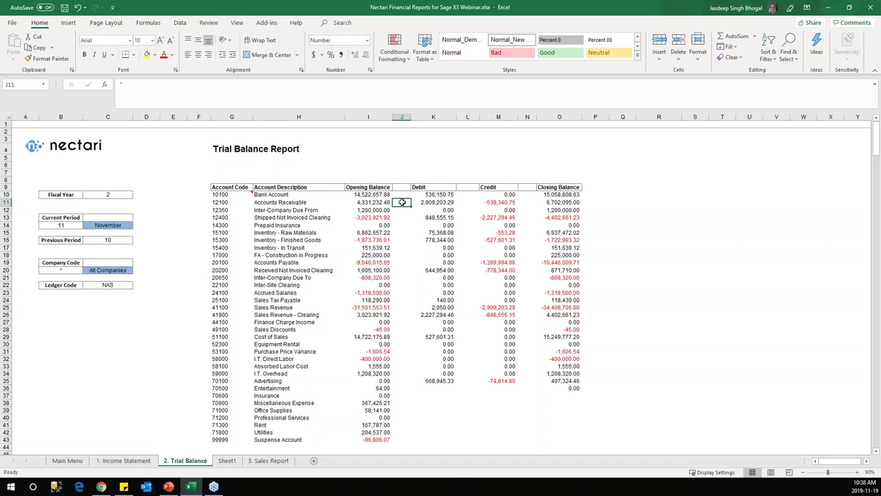
click(399, 195)
drag(411, 199, 403, 443)
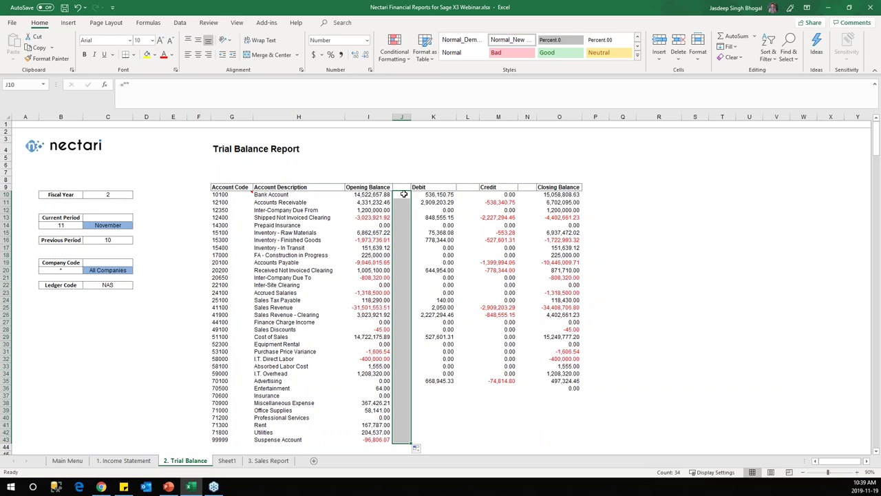
click(403, 196)
key(ctrl+c)
Step: Try copying the blank formula into column L, then abandon the L10 edit
click(465, 193)
key(ctrl+v)
drag(479, 198, 527, 195)
click(528, 195)
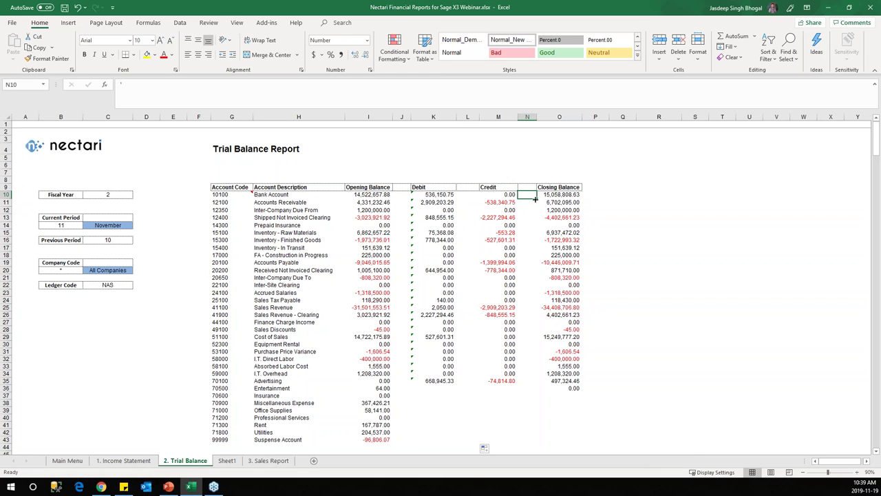
click(466, 197)
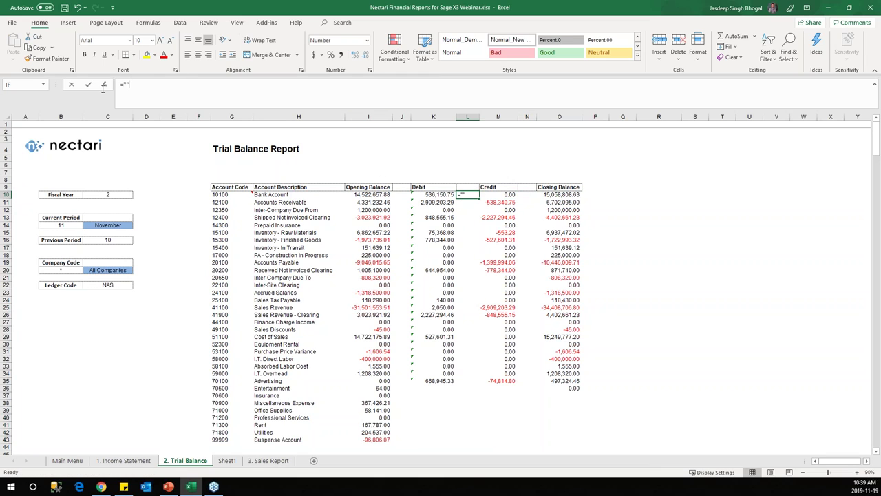
text(="")
click(526, 195)
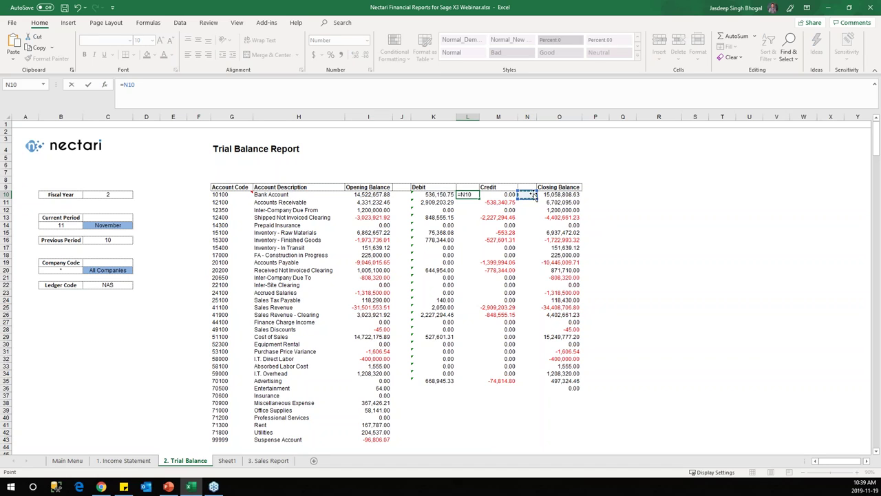
key(Escape)
click(525, 194)
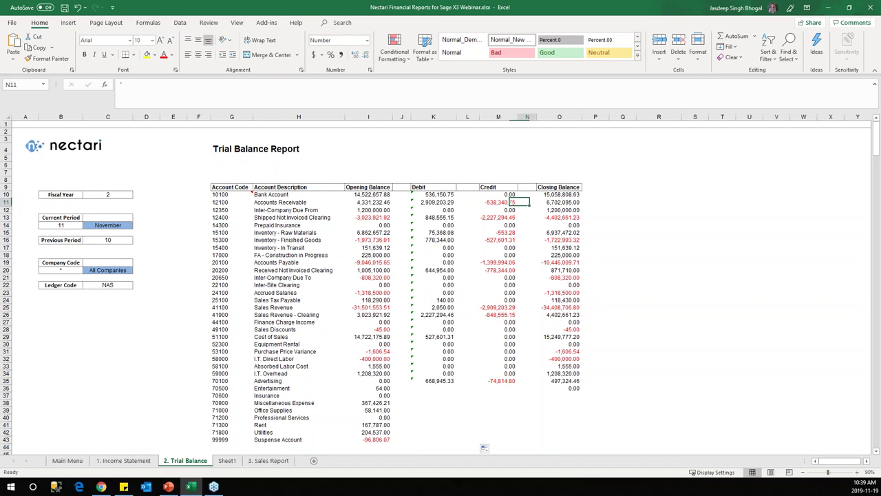
Step: Enter ="" in N10 and fill it down to N43
key(F2)
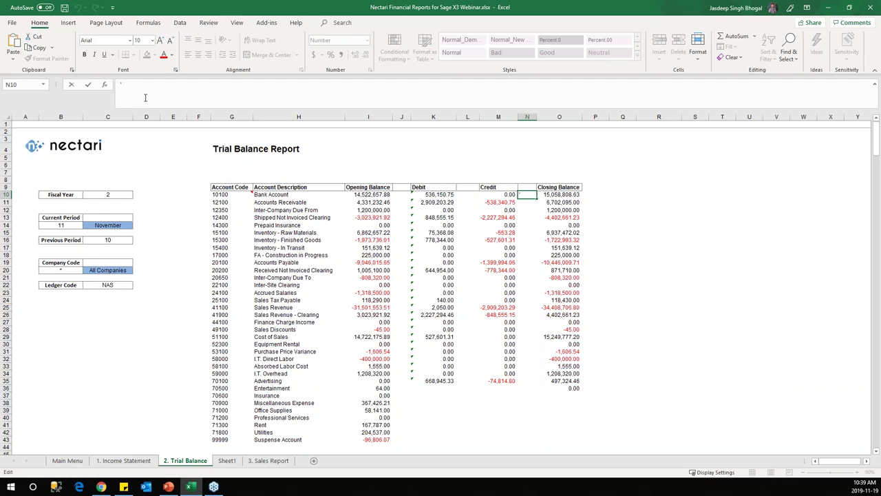
text(="")
key(Return)
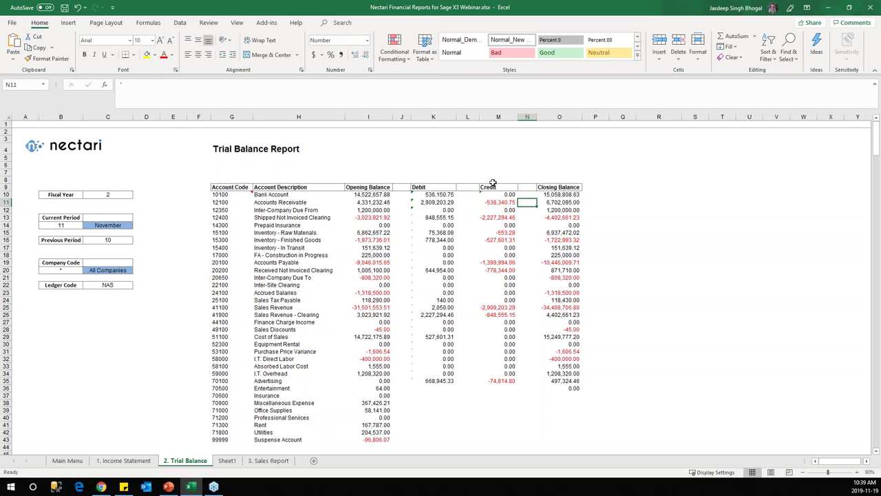
click(533, 196)
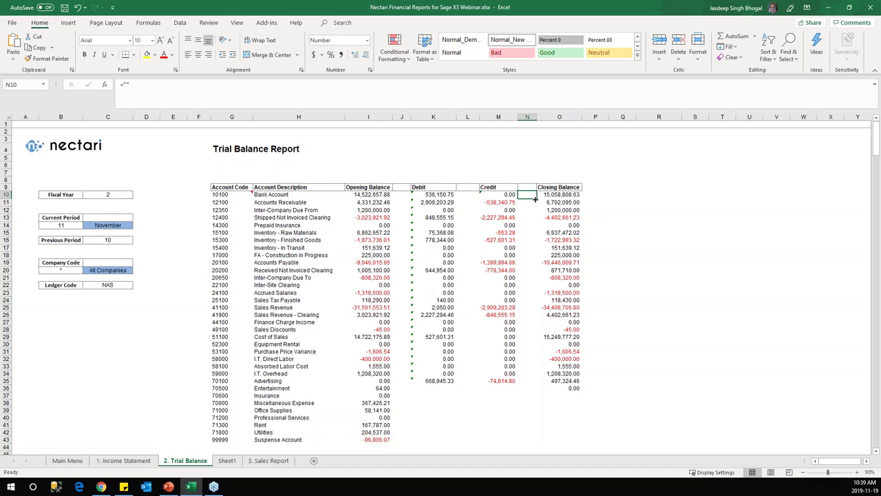
drag(536, 199, 523, 444)
click(242, 189)
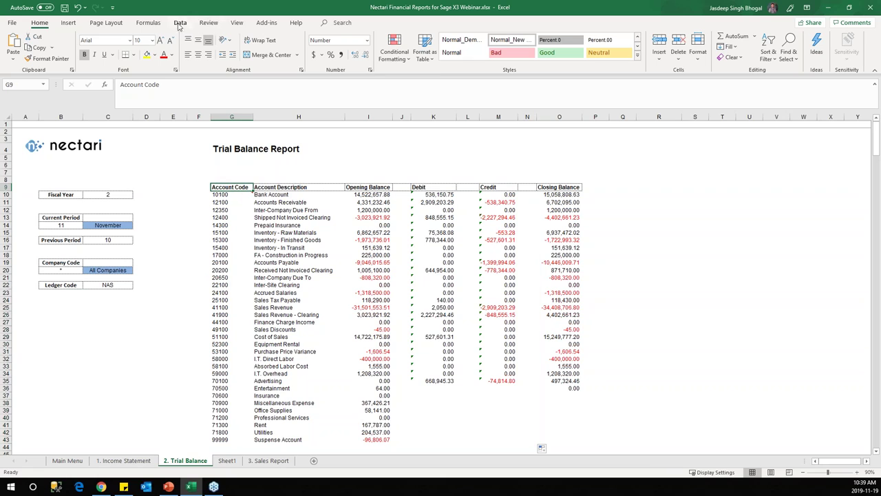
Step: Refresh the whole workbook's Nectari extraction (Classeur Complet) and check the filled balances and J10 formula
click(266, 23)
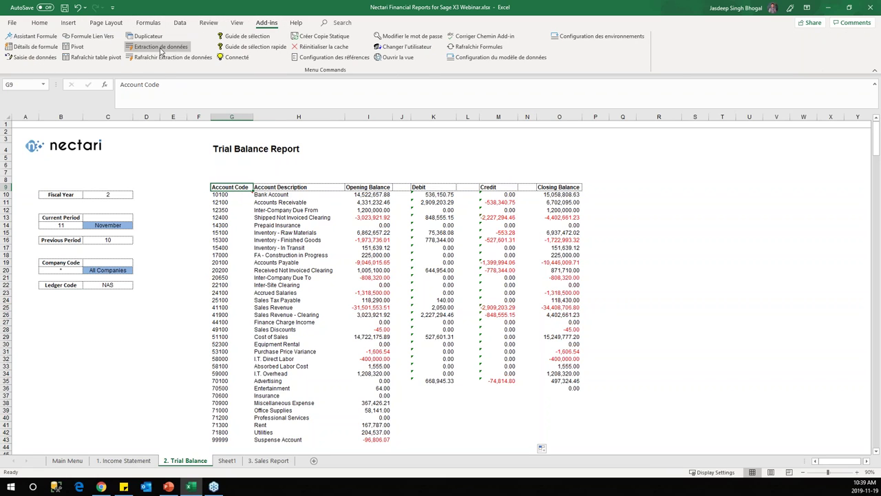
click(172, 57)
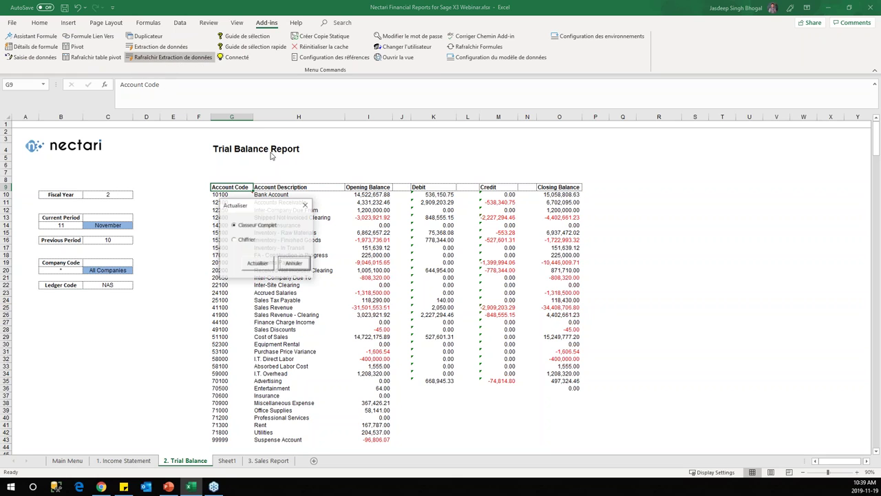
drag(270, 210, 643, 154)
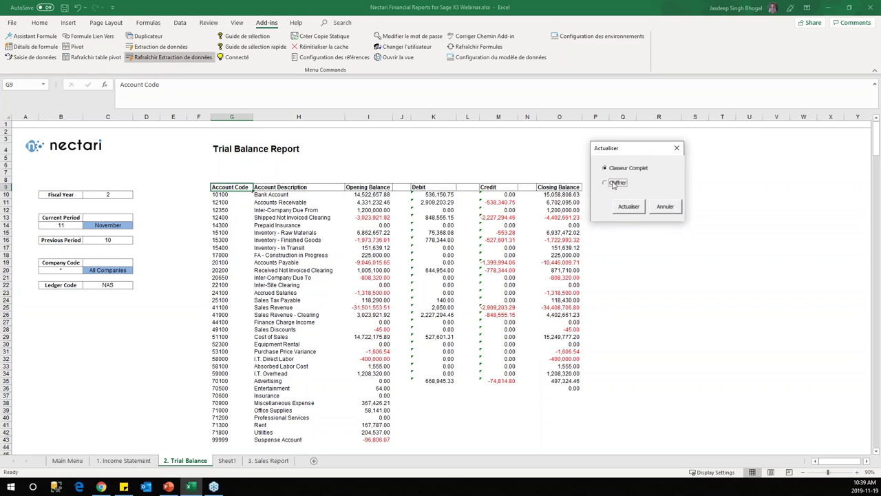
click(628, 209)
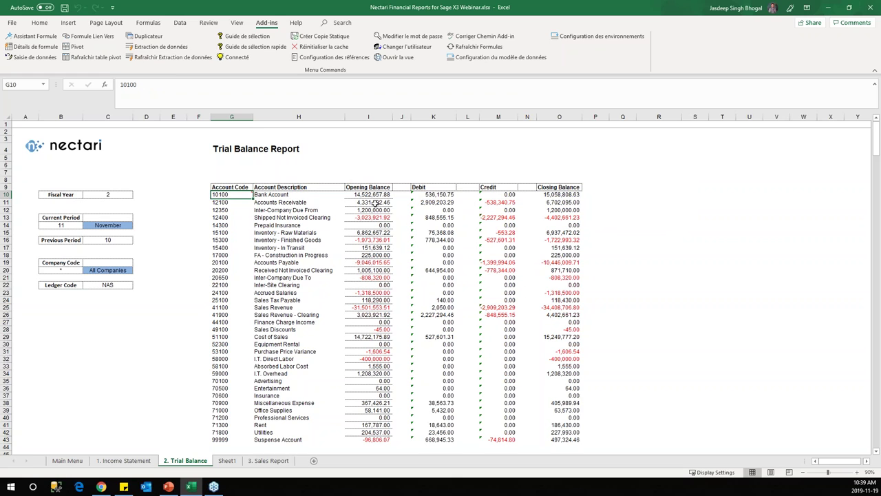
drag(229, 195, 565, 441)
click(674, 290)
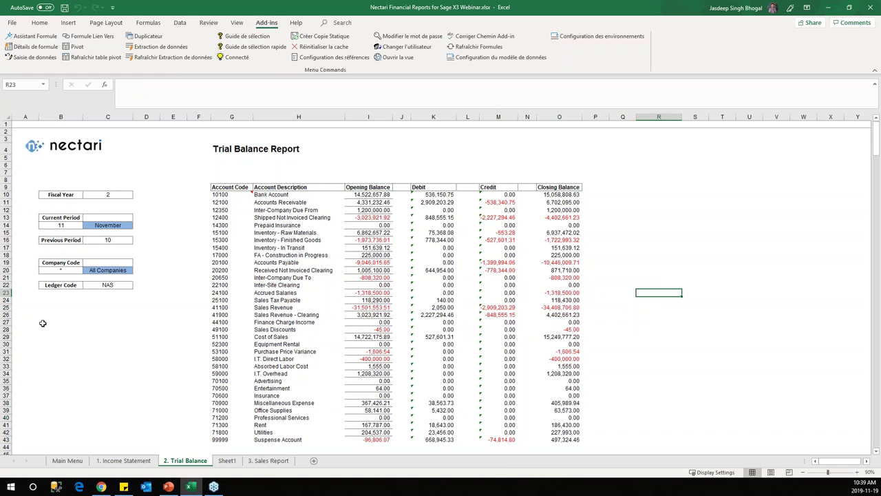
click(408, 197)
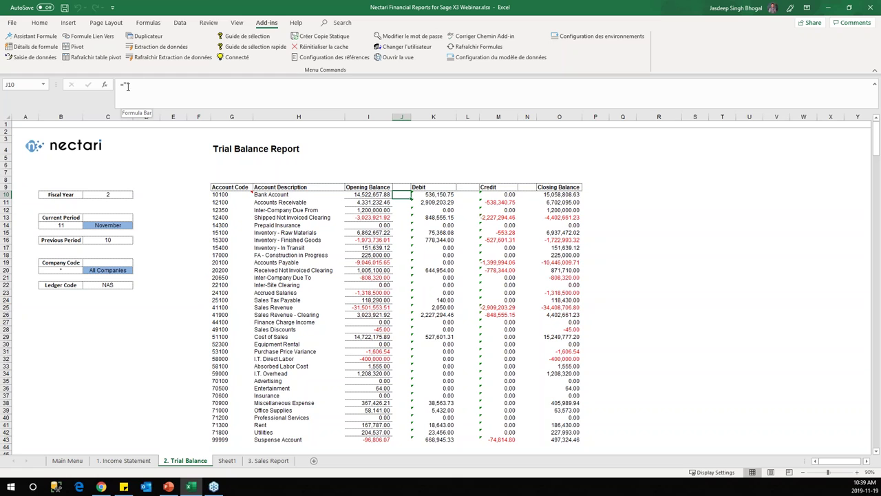
click(448, 165)
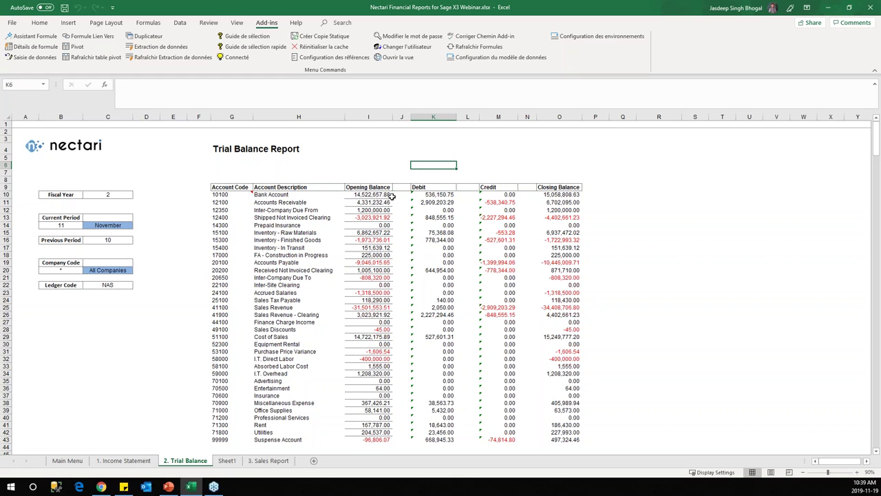
Step: On the Income Statement, select the current-month Revenue figure in G24
click(133, 461)
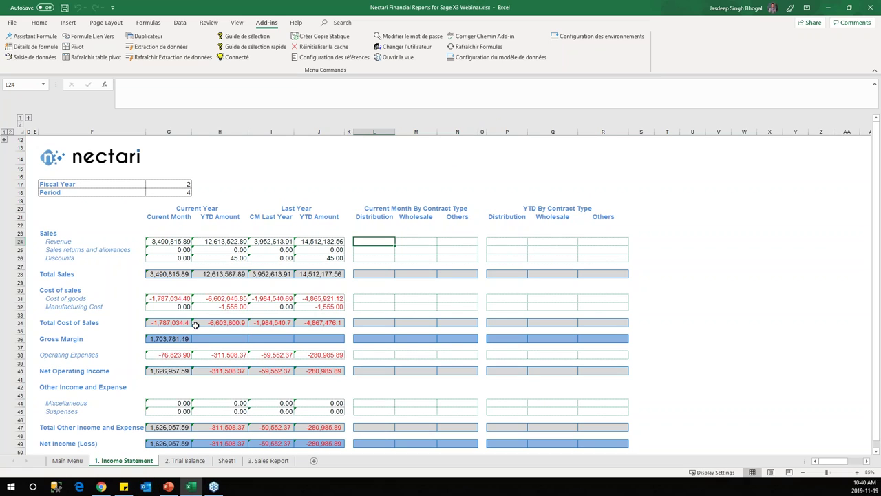
scroll(206, 330, down, 2)
scroll(230, 338, up, 2)
click(178, 241)
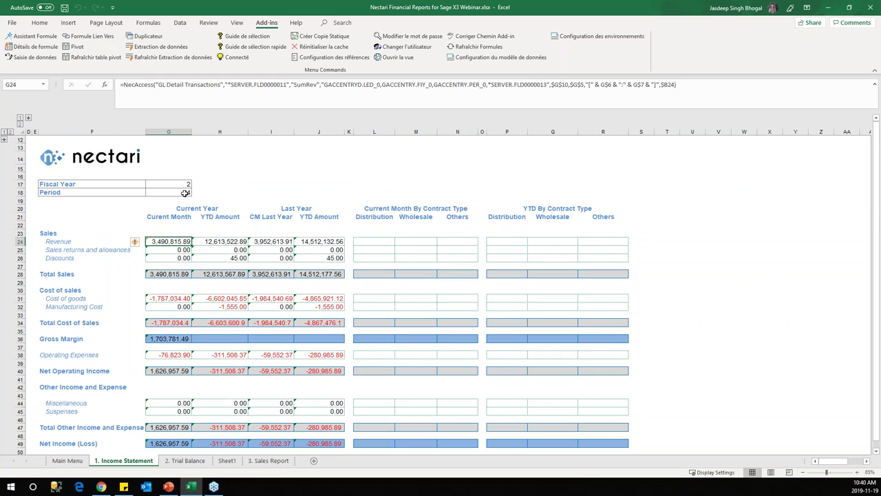
Step: Drill into G24's formula details with Champs spécifiques using the Profile 2 field selection
click(42, 52)
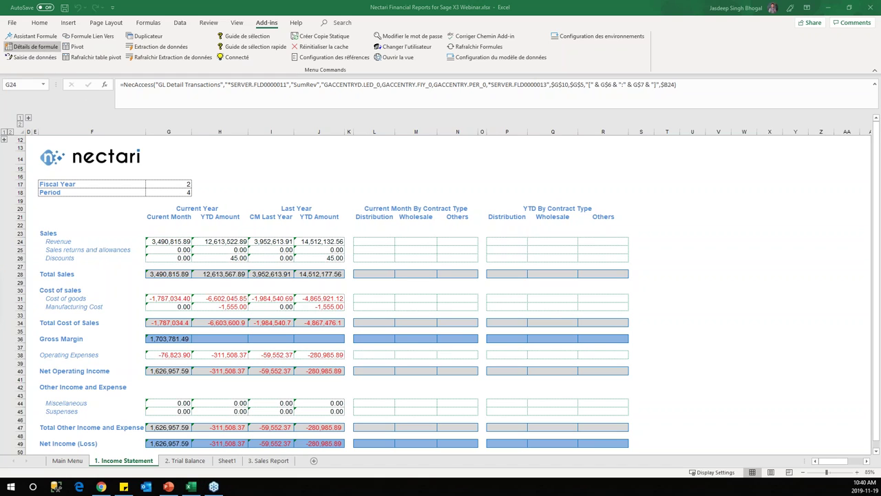
drag(562, 169, 454, 168)
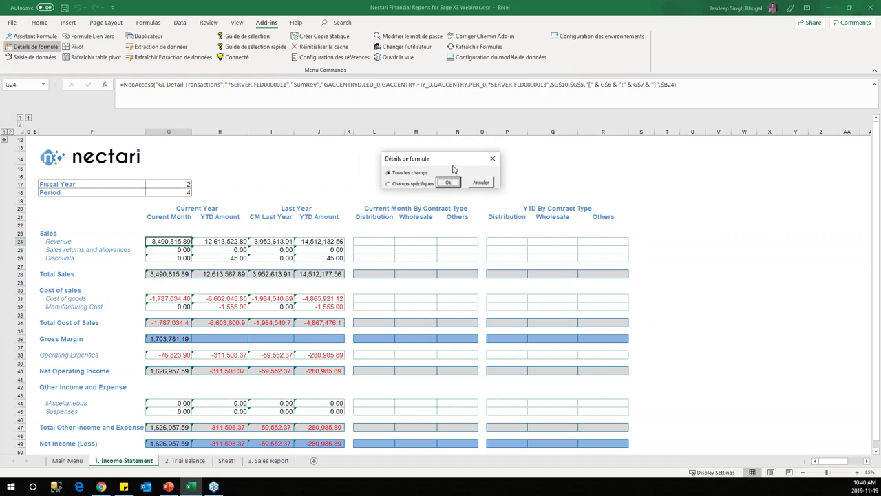
click(411, 183)
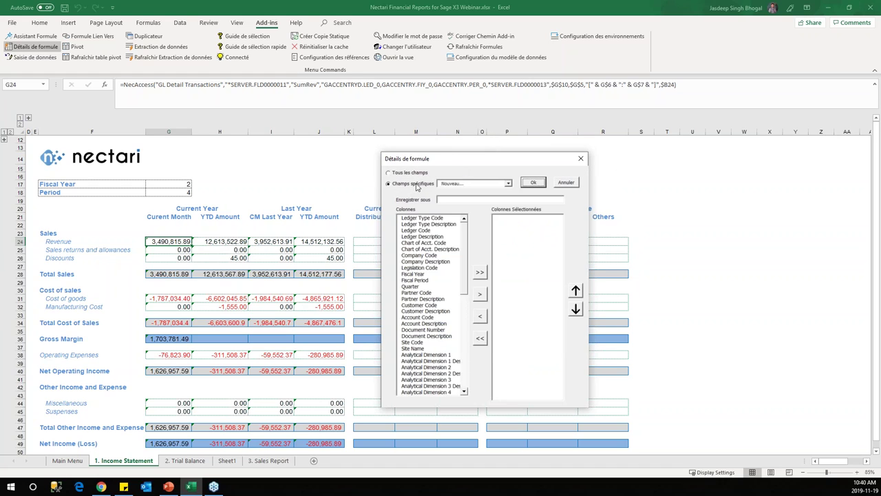
click(508, 183)
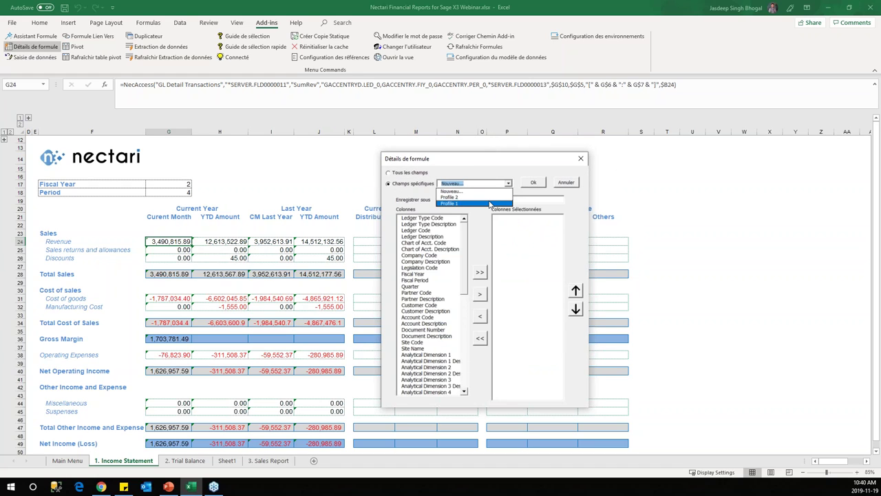
click(448, 174)
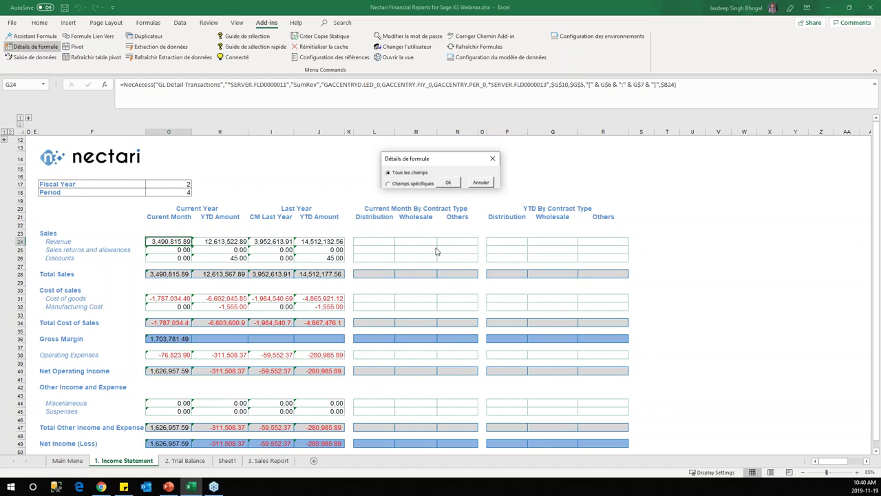
click(417, 183)
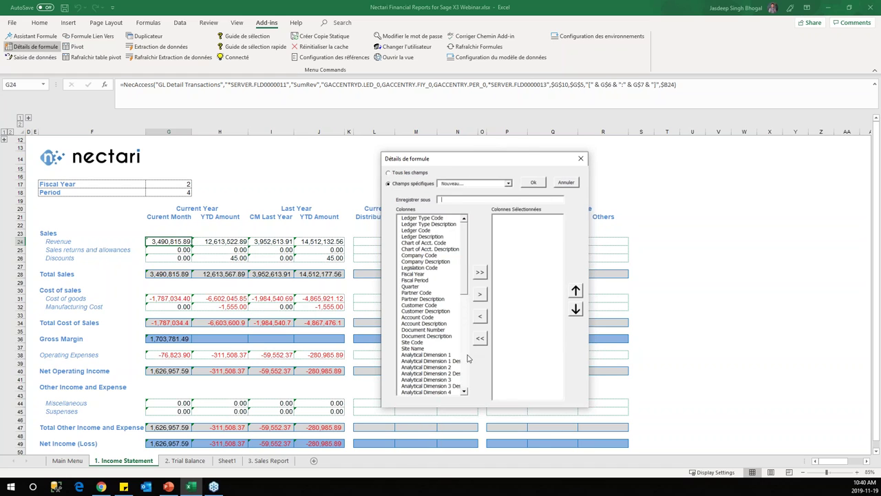
drag(462, 273, 463, 255)
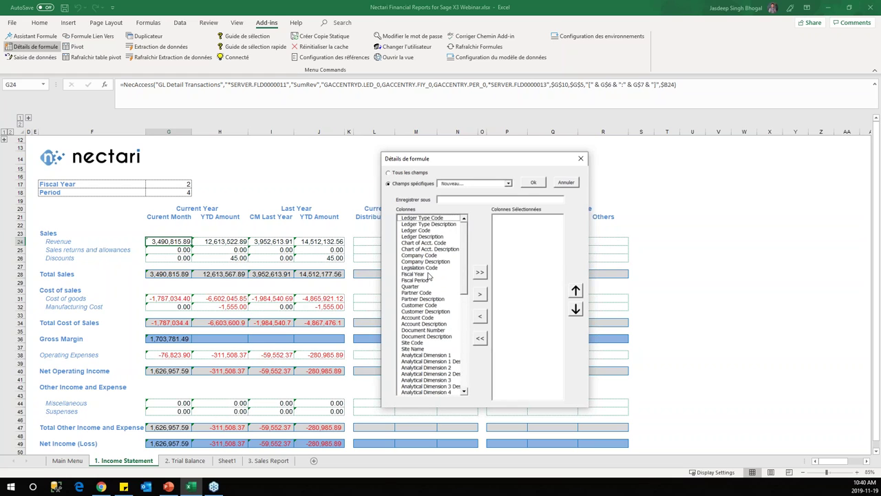
click(491, 184)
click(494, 199)
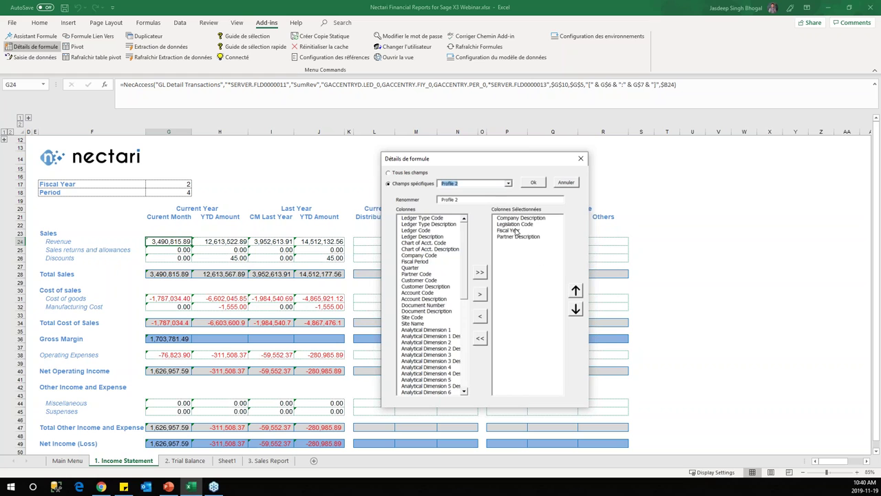
click(534, 182)
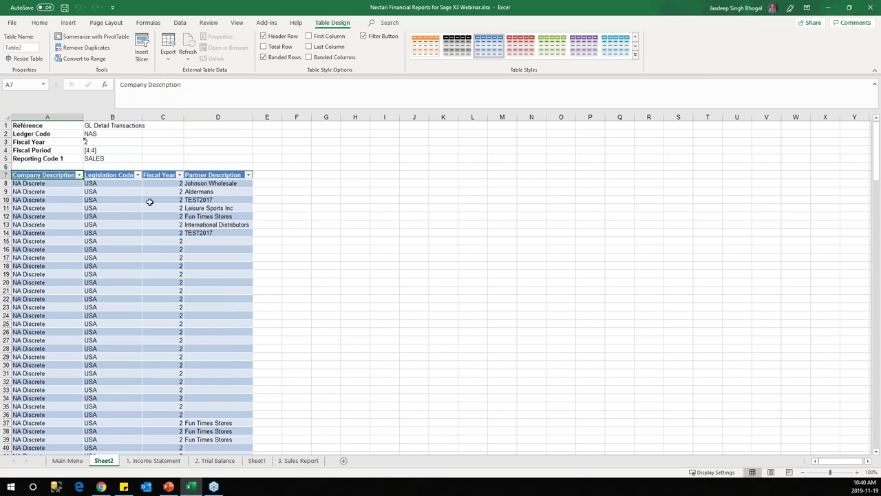
Step: Review the drill-down criteria in A1:B5 and autofit column B to fit GL Detail Transactions
drag(39, 125, 122, 149)
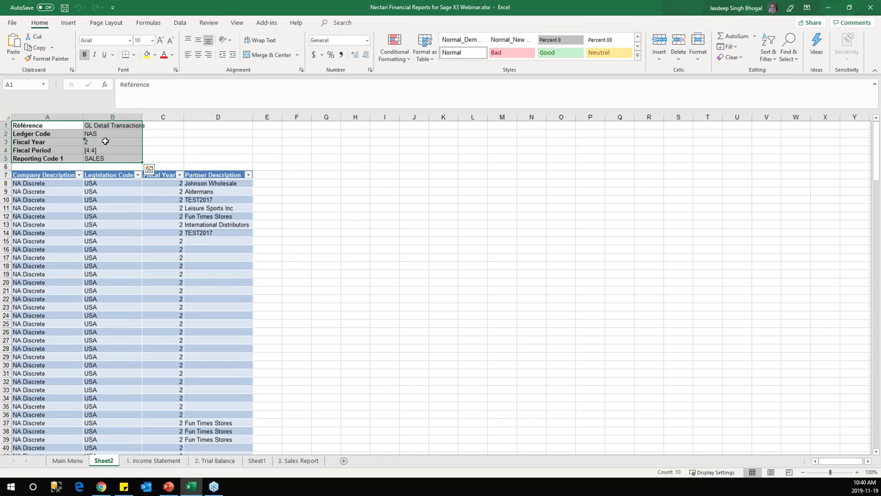
click(102, 151)
click(103, 141)
click(108, 158)
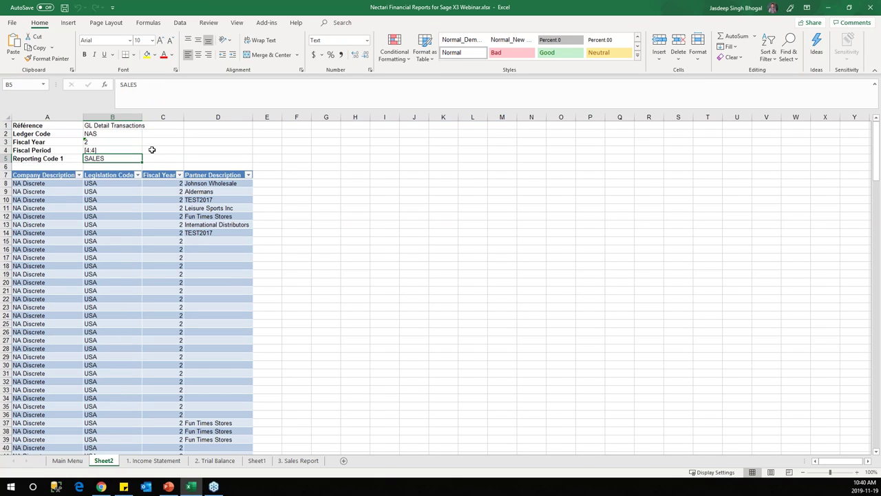
click(118, 134)
click(111, 125)
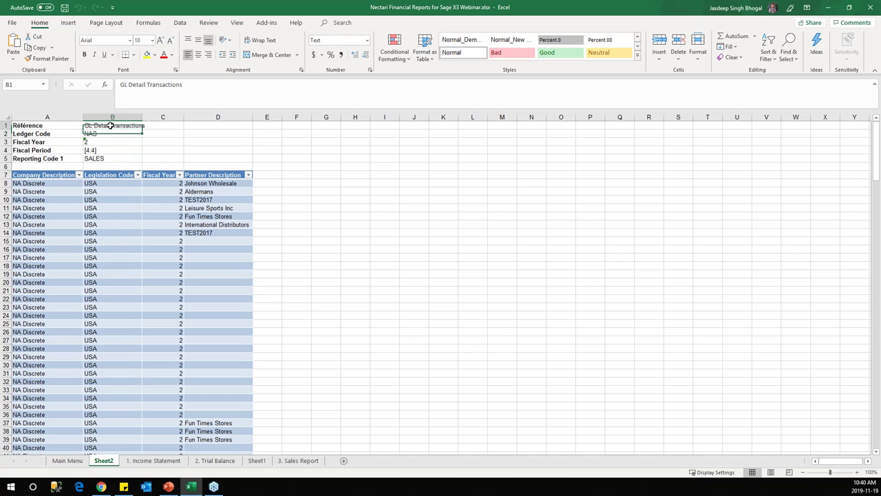
double_click(142, 117)
scroll(181, 252, down, 3)
scroll(181, 251, up, 3)
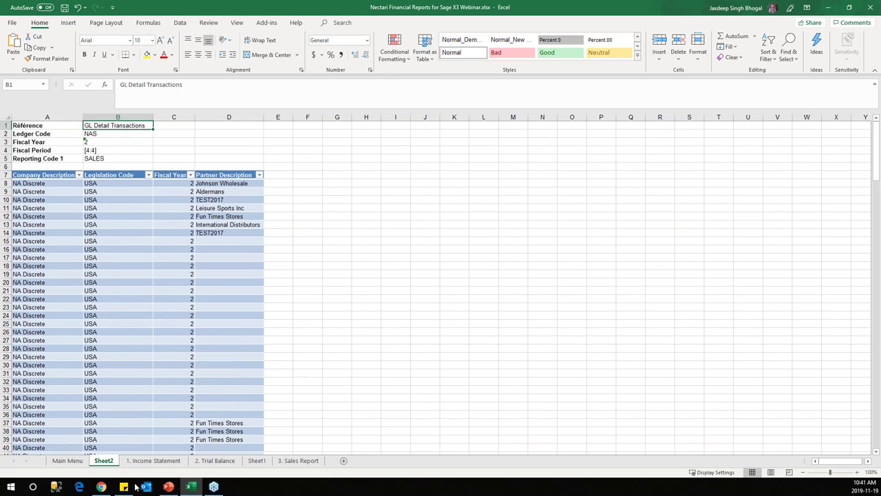
Step: Delete the Sheet2 drill-down sheet
right_click(104, 461)
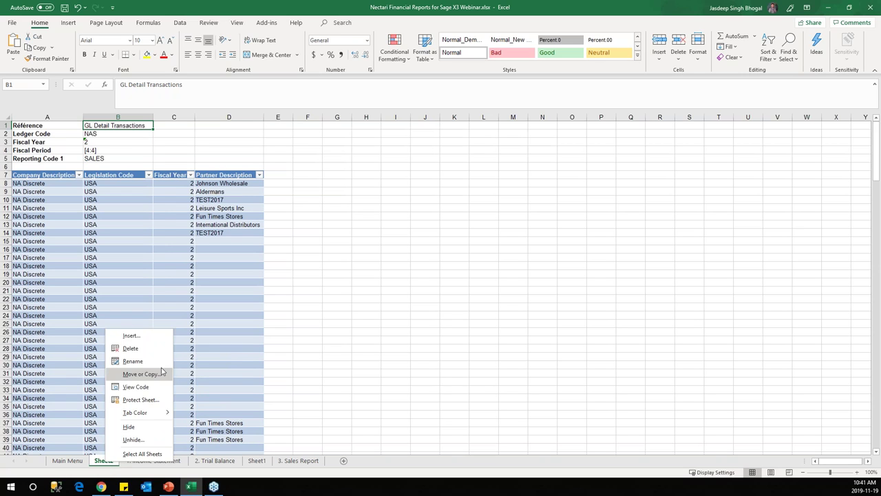
click(141, 352)
click(428, 274)
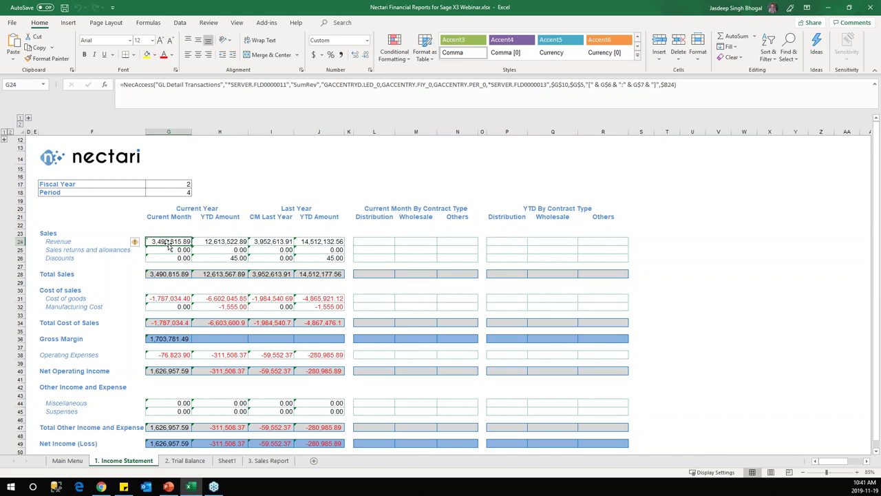
Step: On the Trial Balance, browse C20's company list and keep All Companies
click(185, 465)
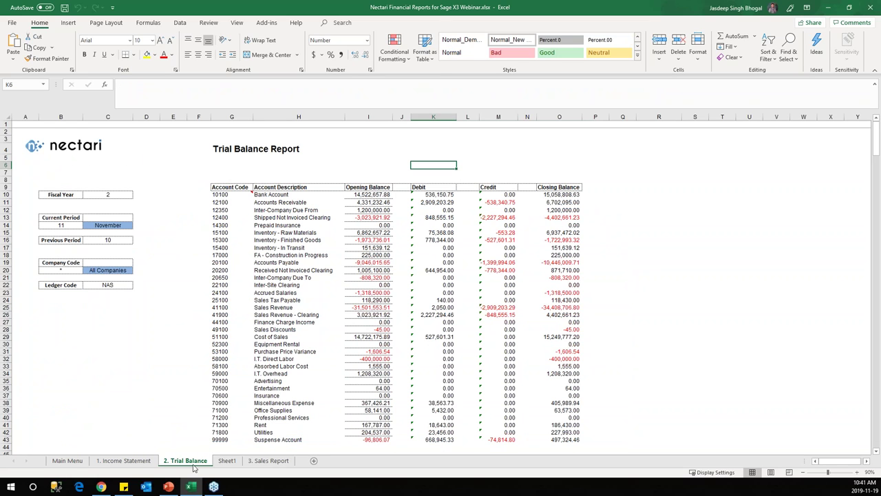
click(128, 270)
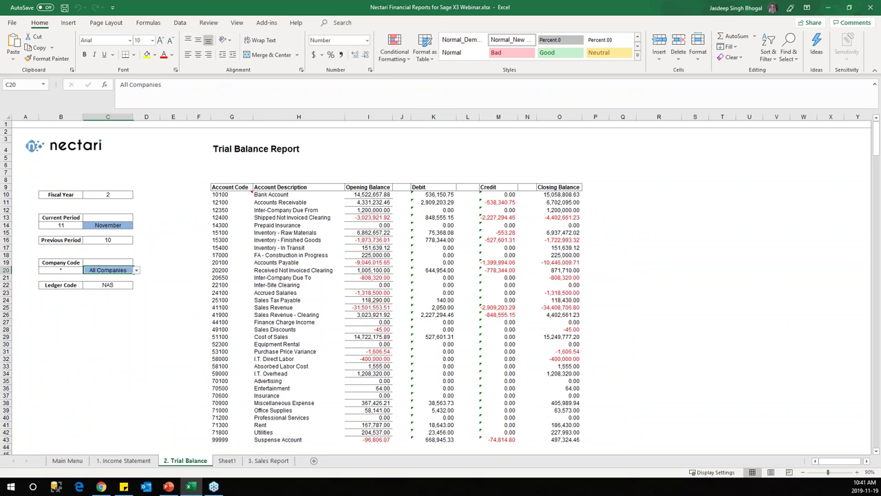
click(136, 270)
scroll(136, 315, up, 3)
scroll(136, 315, down, 3)
scroll(136, 316, up, 3)
scroll(136, 315, down, 3)
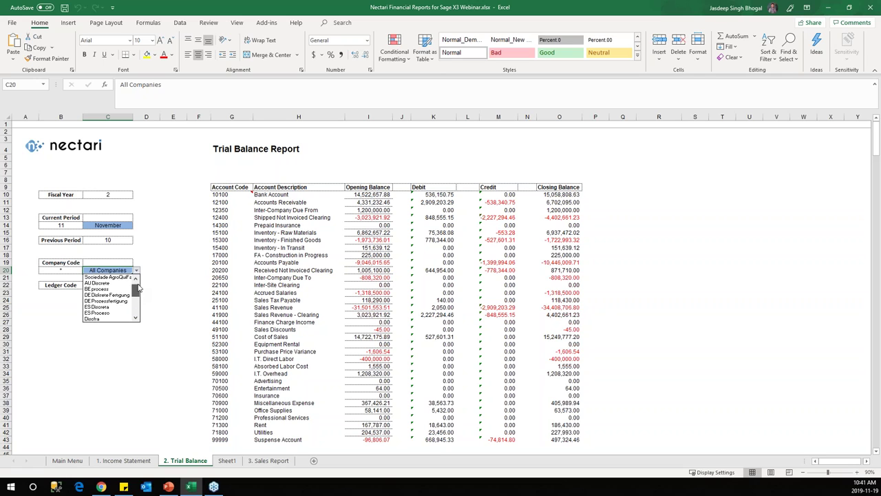
key(Escape)
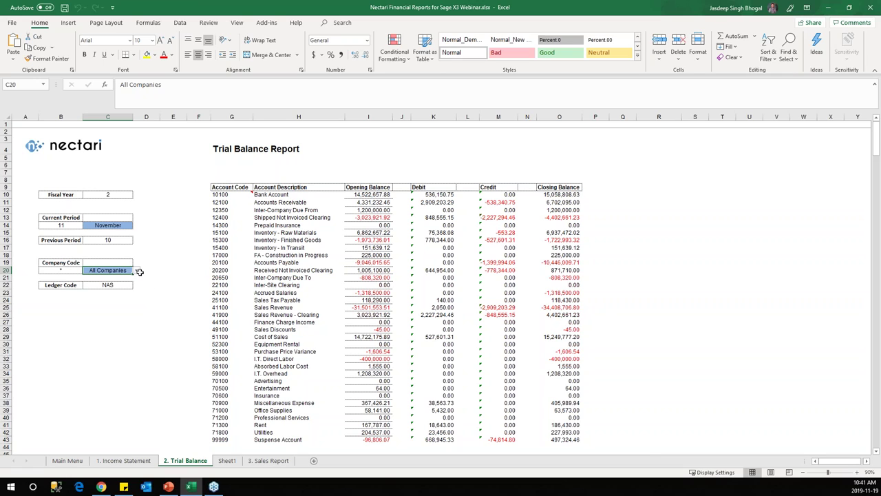
Step: Recheck C20's company codes without changing them and bring up the Main Menu tab's options
click(137, 270)
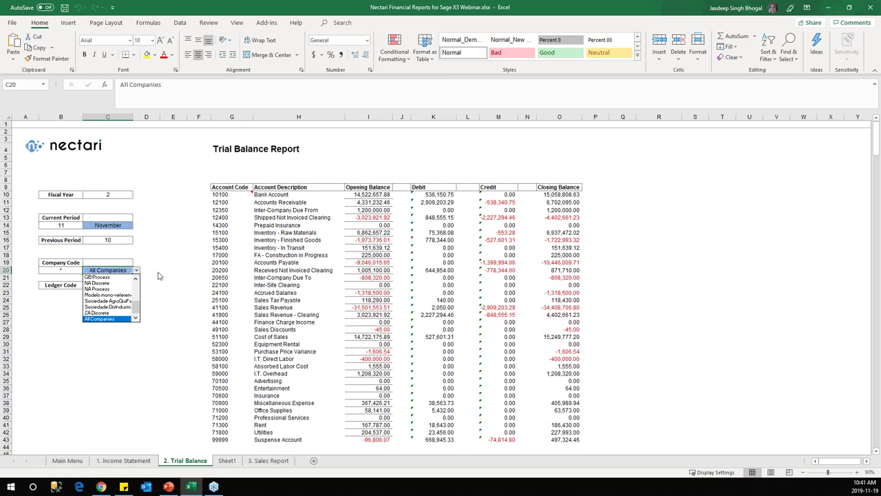
key(Escape)
right_click(67, 460)
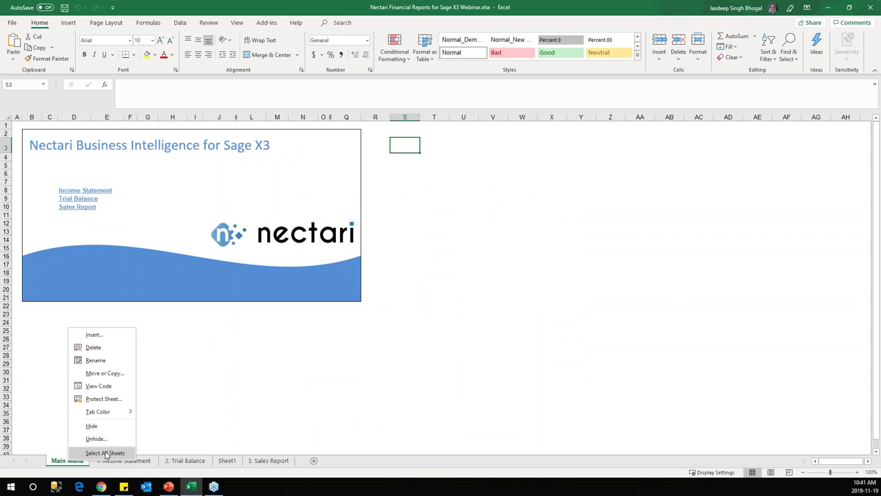
Step: Unhide the parameters sheet and compare its company code list with C20's dropdown on the Trial Balance
click(96, 439)
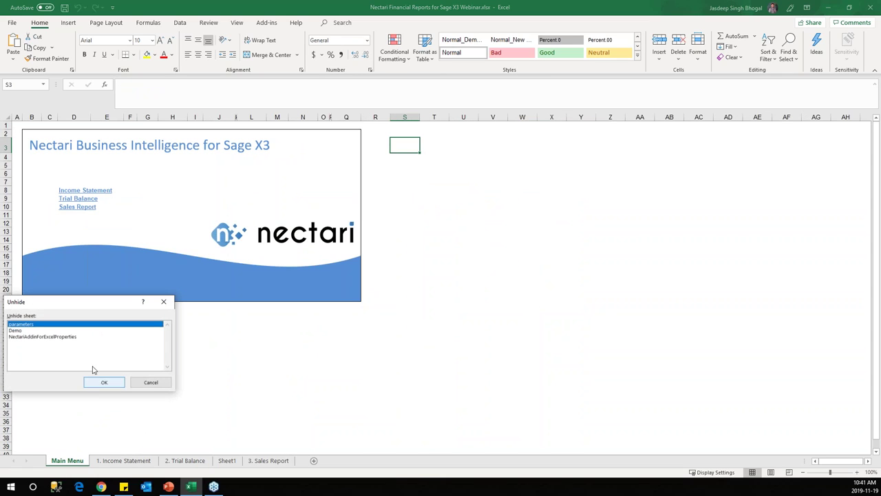
click(93, 380)
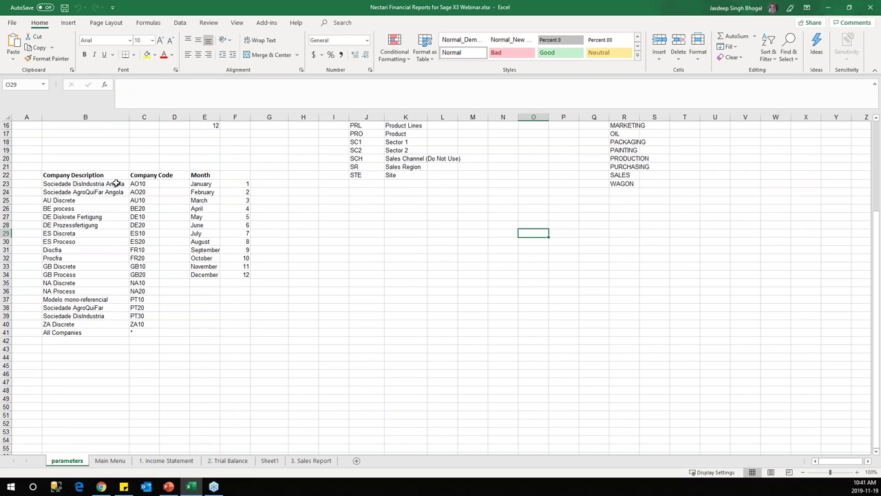
drag(77, 177, 141, 332)
click(268, 24)
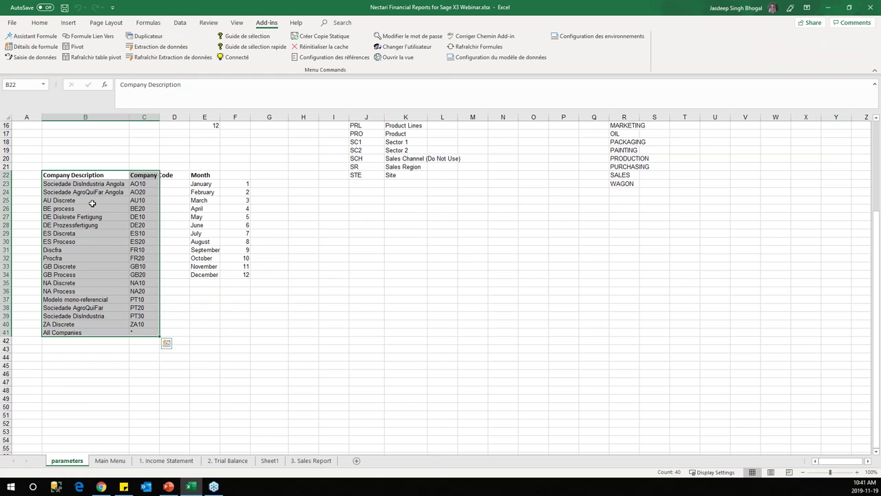
click(227, 460)
click(136, 271)
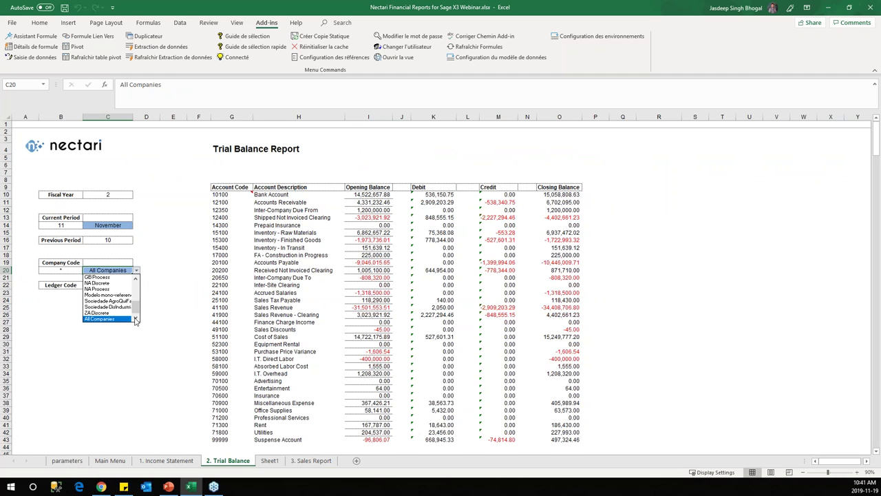
scroll(136, 308, up, 3)
scroll(136, 309, down, 3)
click(160, 315)
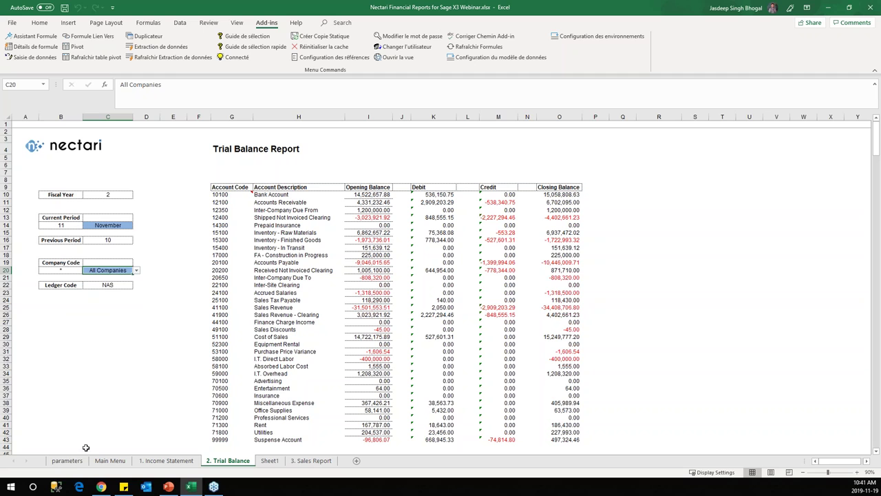
Step: Unhide the Demo sheet
right_click(67, 460)
click(130, 444)
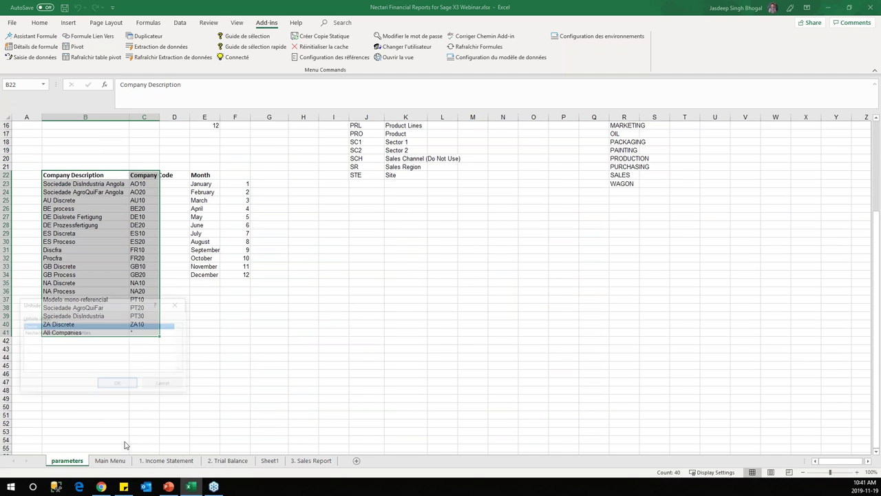
click(131, 387)
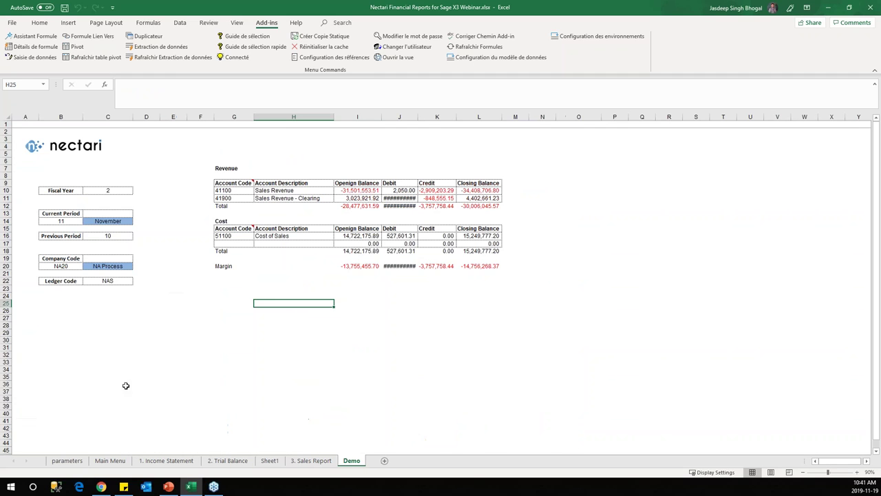
Step: Hide the Demo and parameters sheets again and return to 1. Income Statement
right_click(353, 466)
click(386, 428)
right_click(74, 462)
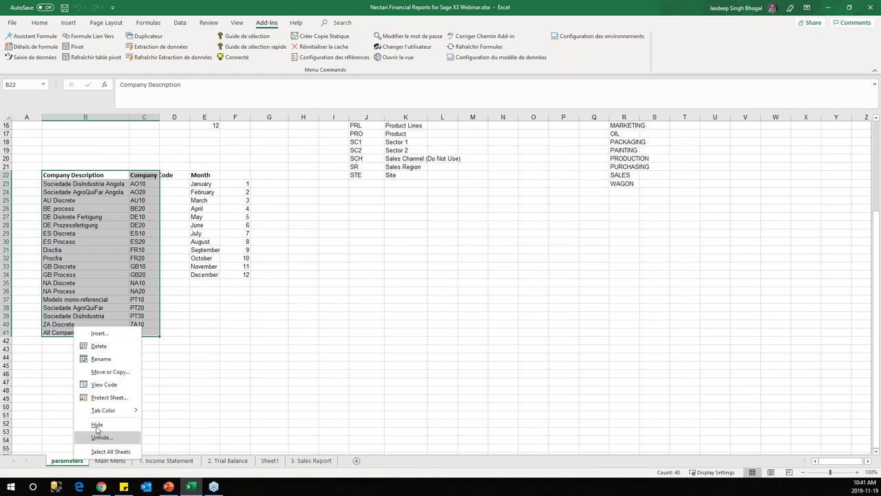
click(102, 427)
click(104, 460)
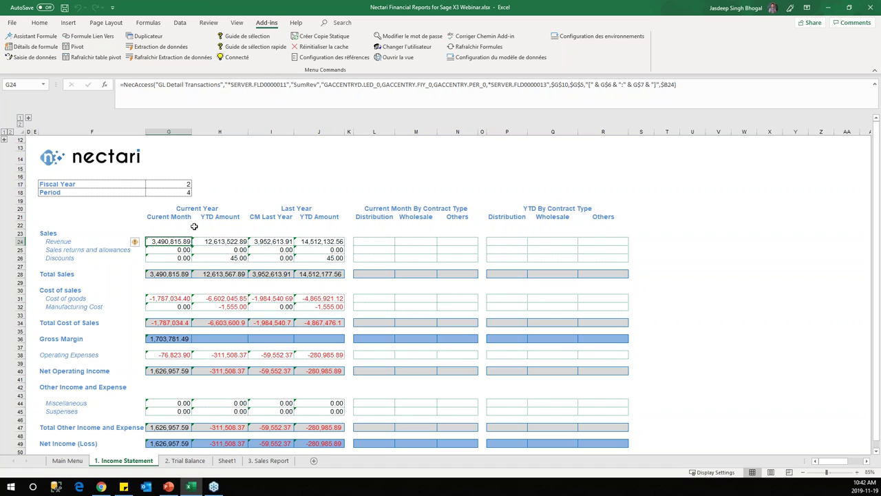
Step: Enter LEDGER in I17 as the switch value
click(251, 186)
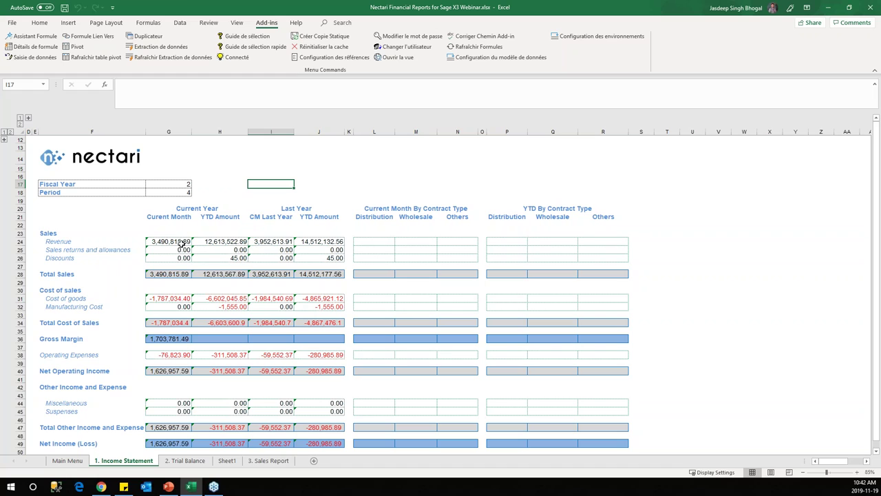
text(LEDGER)
key(Return)
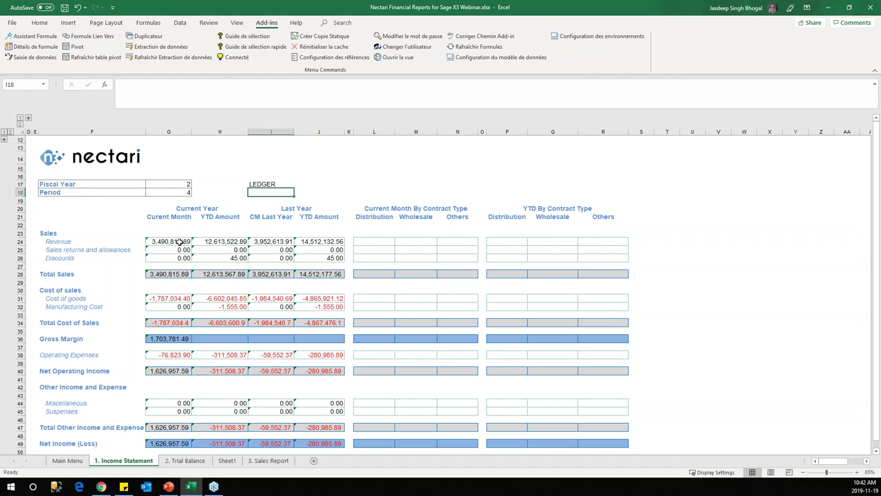
Step: Copy G24's NecAccess revenue formula and clear the cell
click(180, 242)
drag(694, 84, 123, 92)
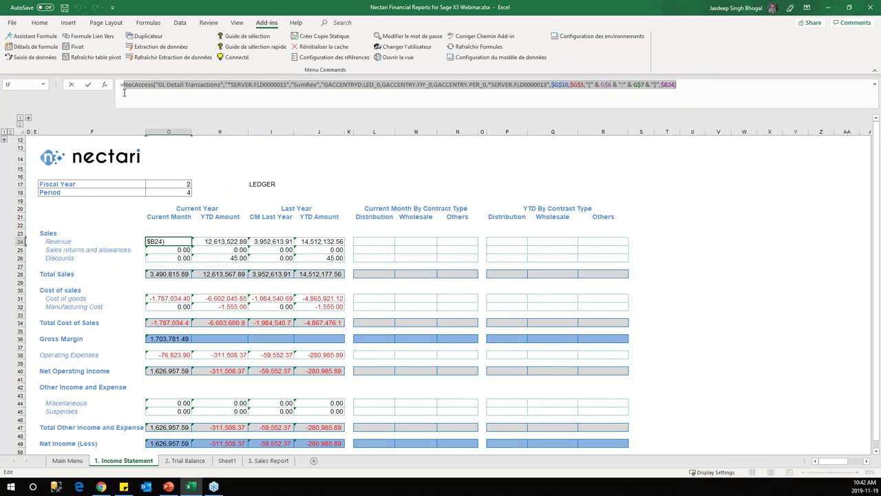
key(Escape)
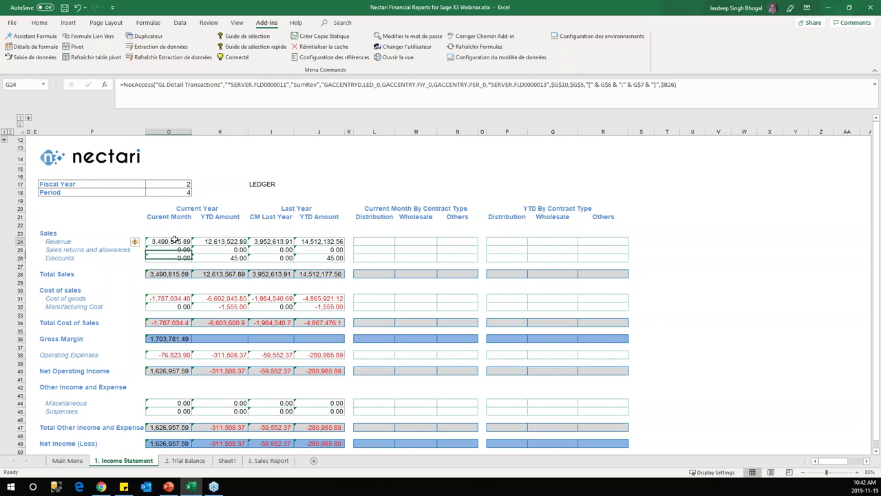
key(Delete)
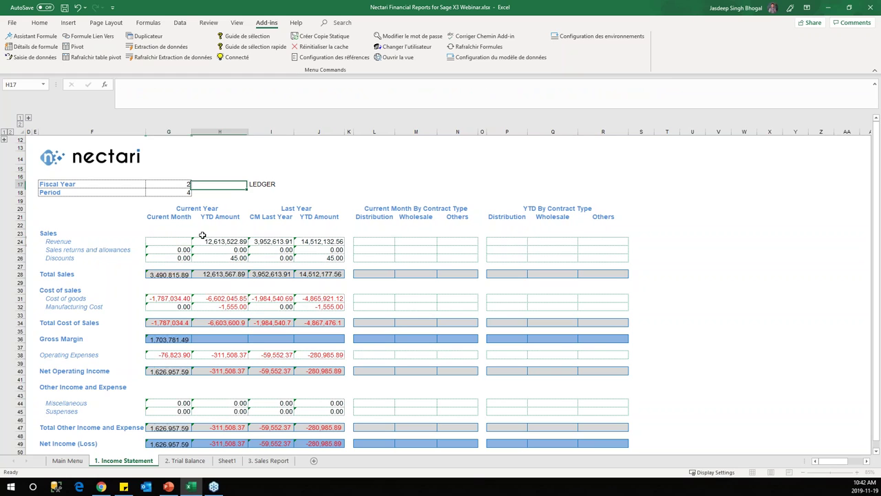
click(104, 83)
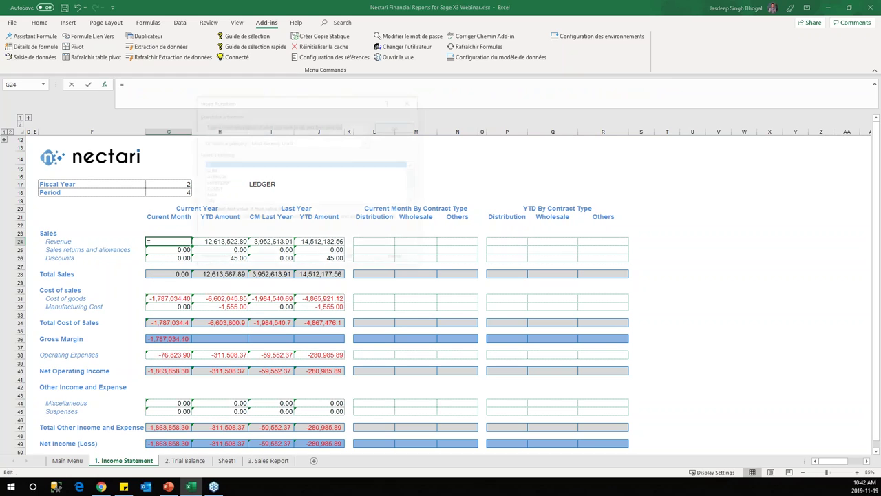
Step: Start an IF function in G24 with the condition I17="LEDGER"
double_click(213, 165)
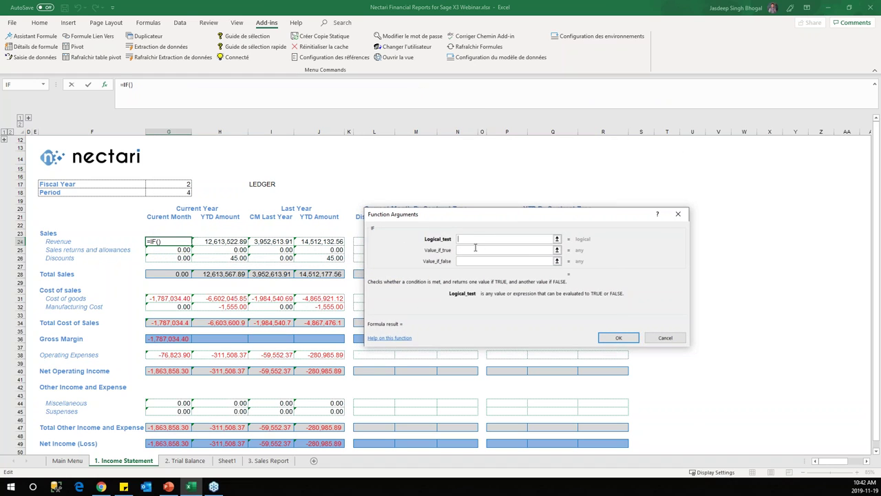
click(259, 185)
click(465, 239)
text(=LEDGER)
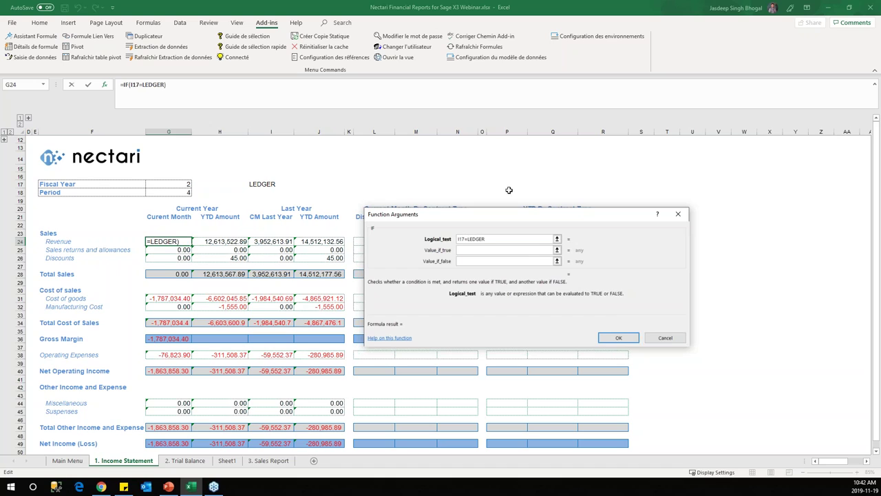
key(Tab)
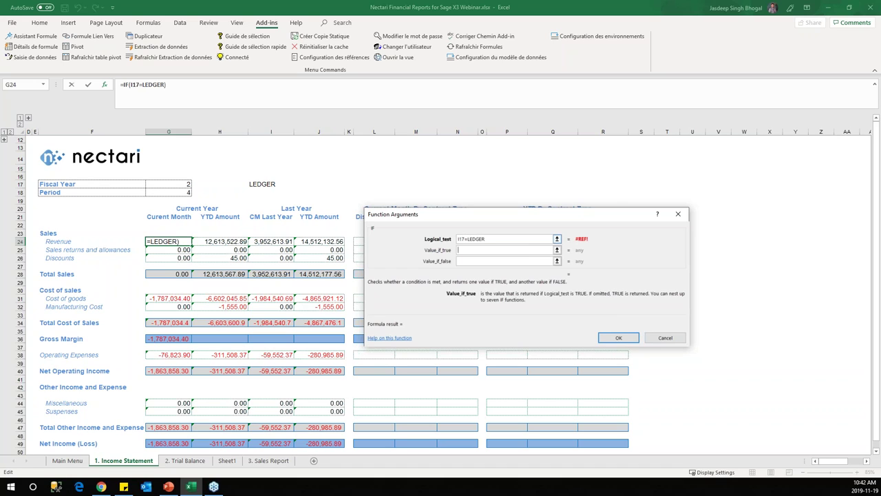
click(467, 238)
text(')
text(')
click(512, 251)
click(507, 240)
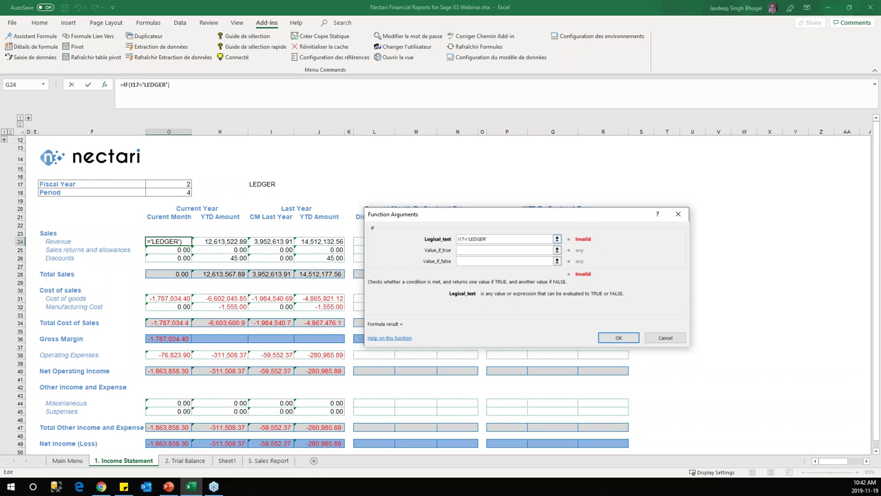
key(BackSpace)
text(")
Step: Paste the NecAccess revenue formula as both IF results and confirm, restoring 3,490,815.89
click(492, 250)
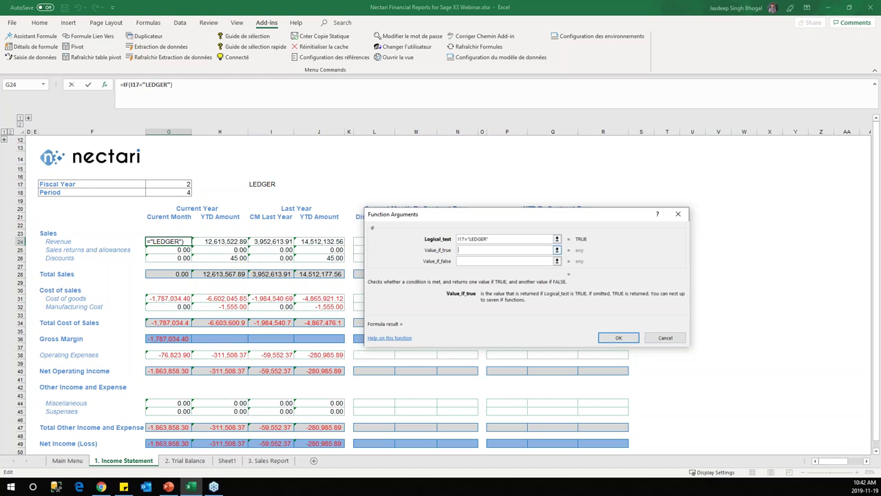
key(ctrl+v)
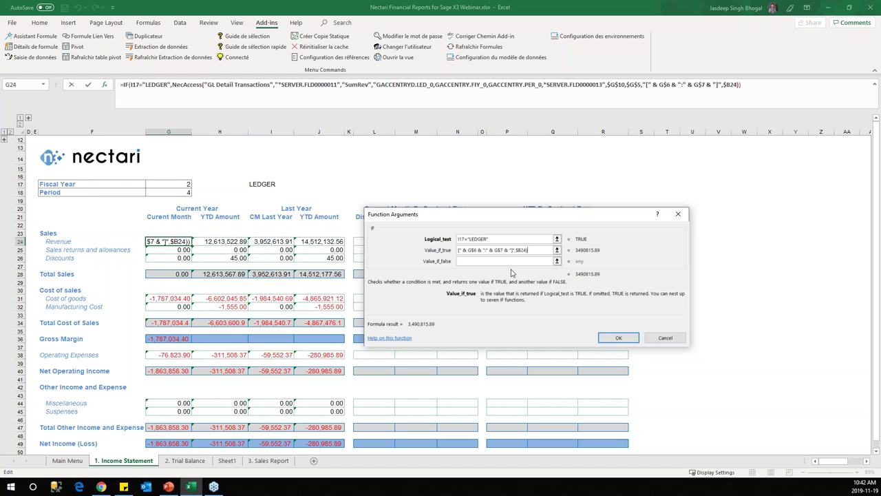
click(508, 261)
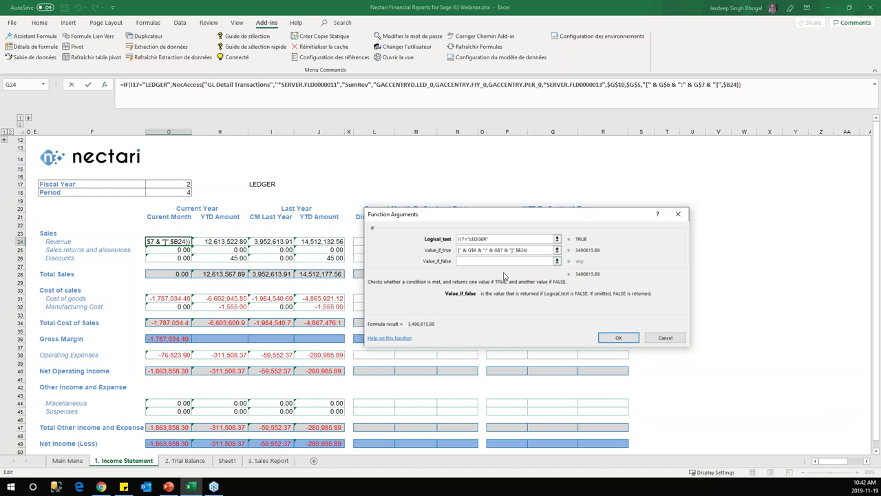
key(ctrl+v)
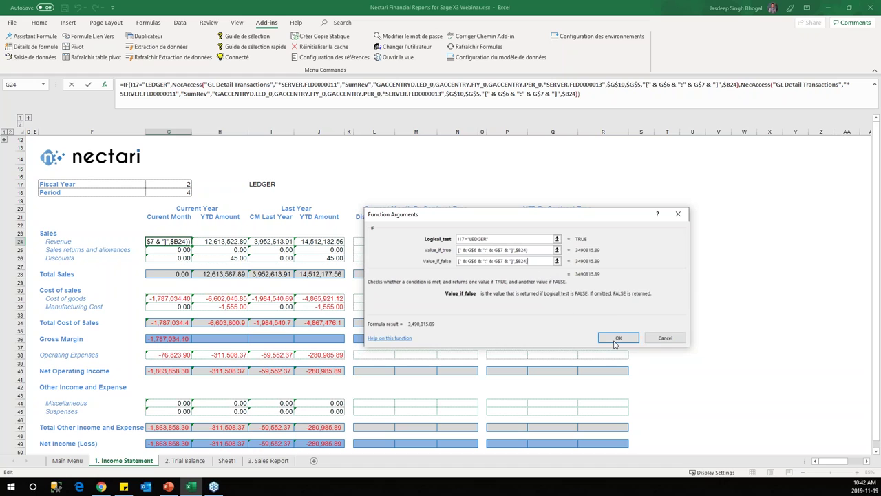
click(623, 338)
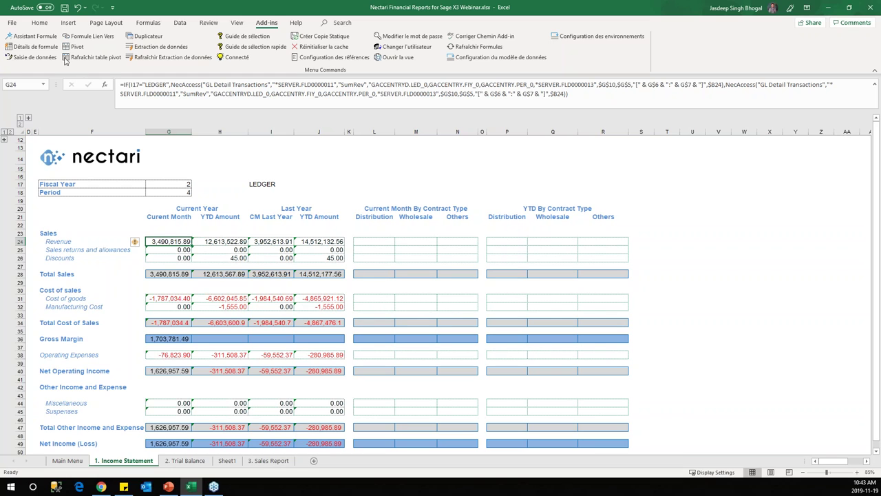
Step: Edit G24's second NecAccess formula to use Transaction Posting with Somme (Renversée)
click(39, 40)
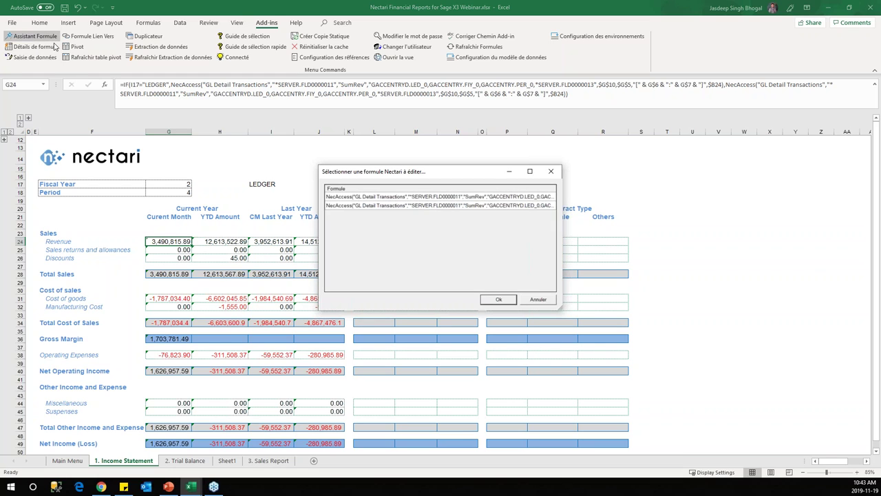
drag(448, 172, 534, 150)
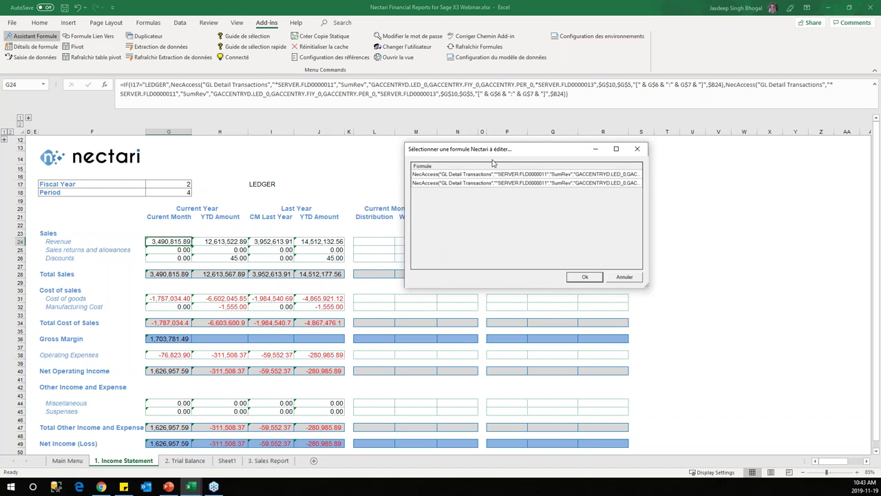
click(494, 176)
drag(647, 286, 664, 284)
click(460, 182)
click(594, 279)
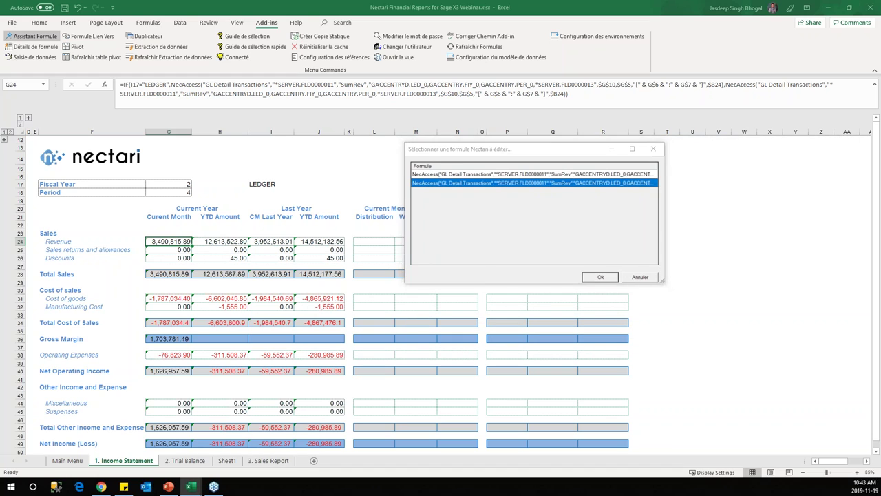
click(321, 153)
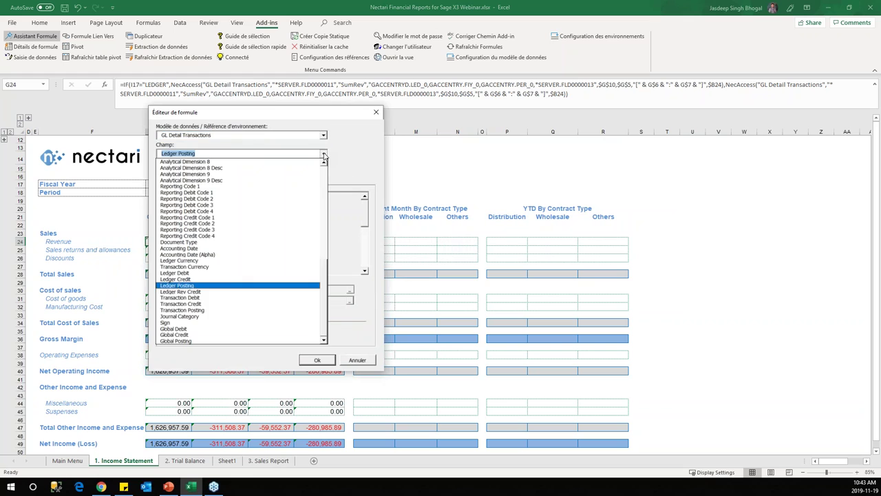
click(219, 310)
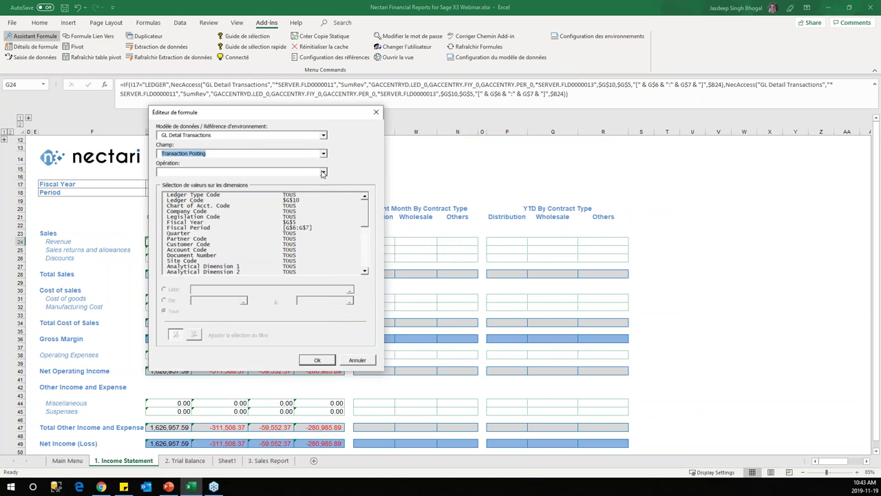
click(323, 172)
click(296, 187)
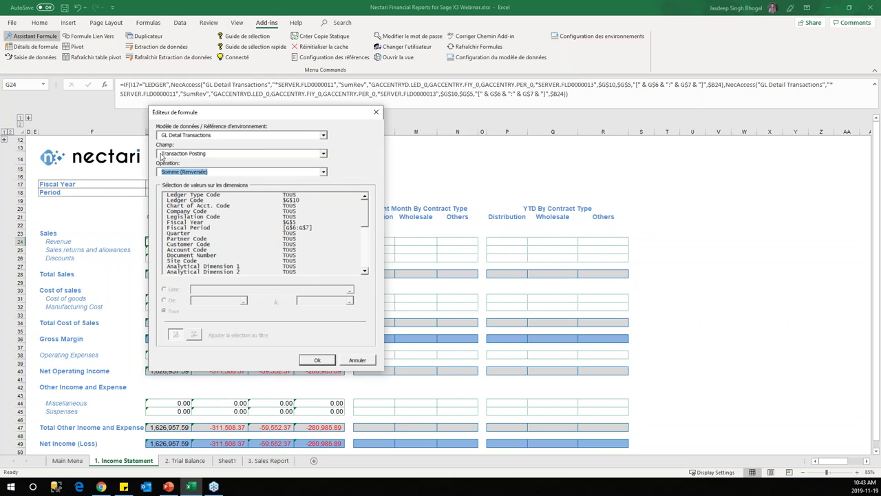
click(322, 361)
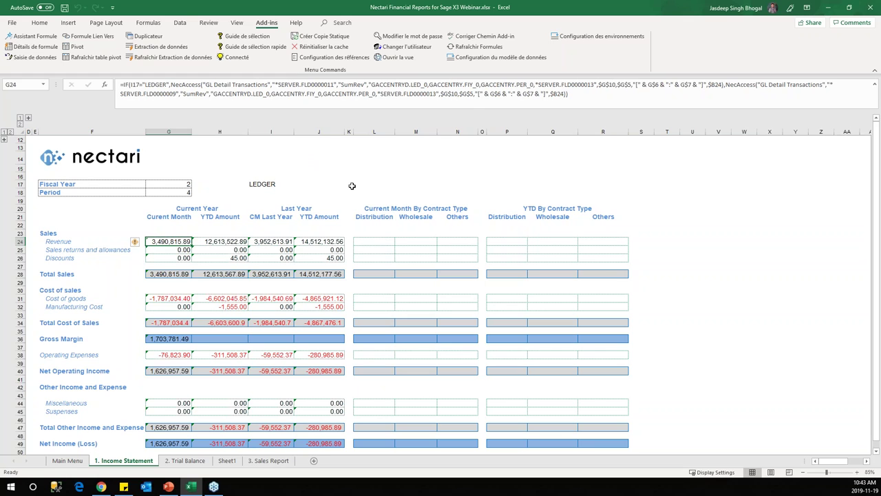
Step: Change I17 to TRANSACTION so Revenue recalculates to 3,471,739.88
click(263, 182)
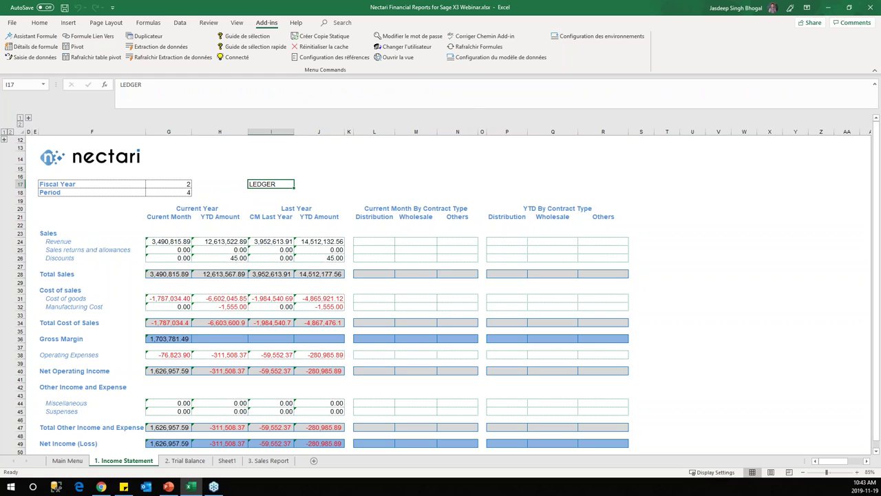
text(TRANSACTION)
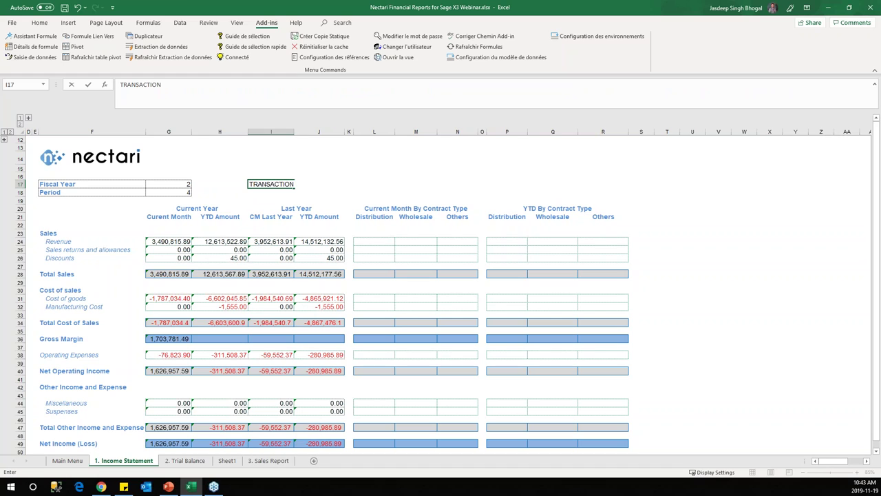
key(Return)
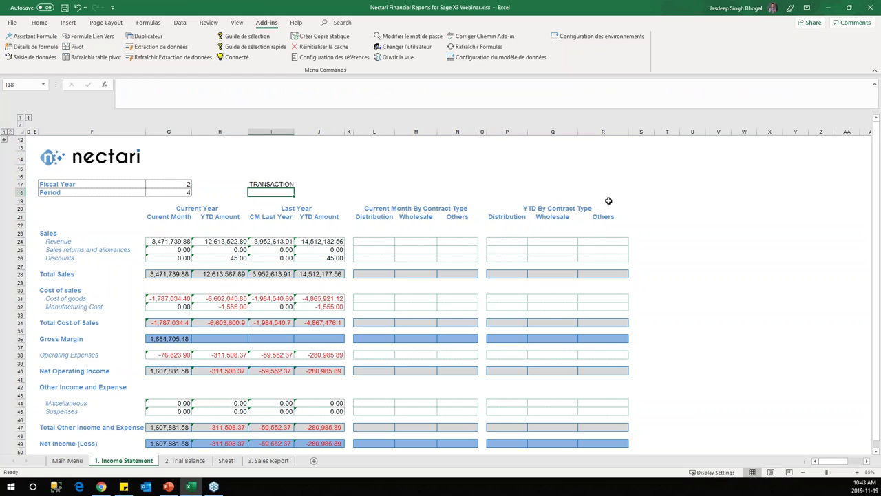
Step: Check the G24 and H24 formulas and the G24:G26 and H24:H26 sales figures
click(174, 240)
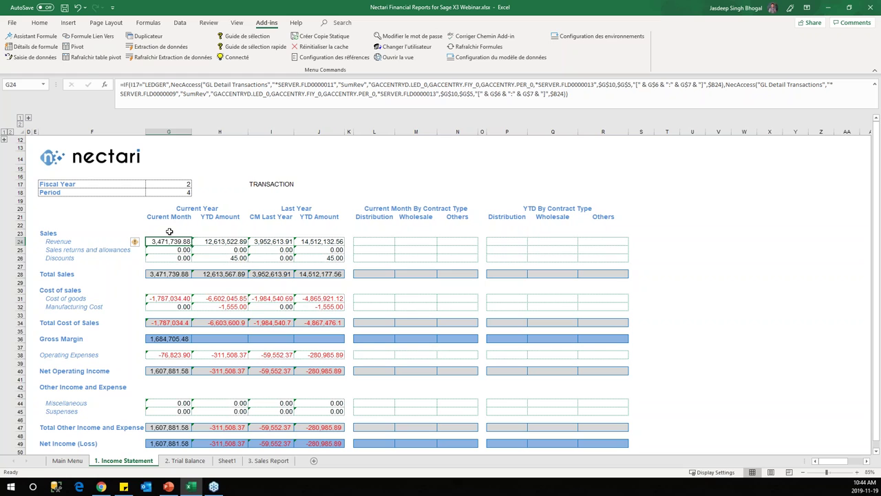
click(34, 47)
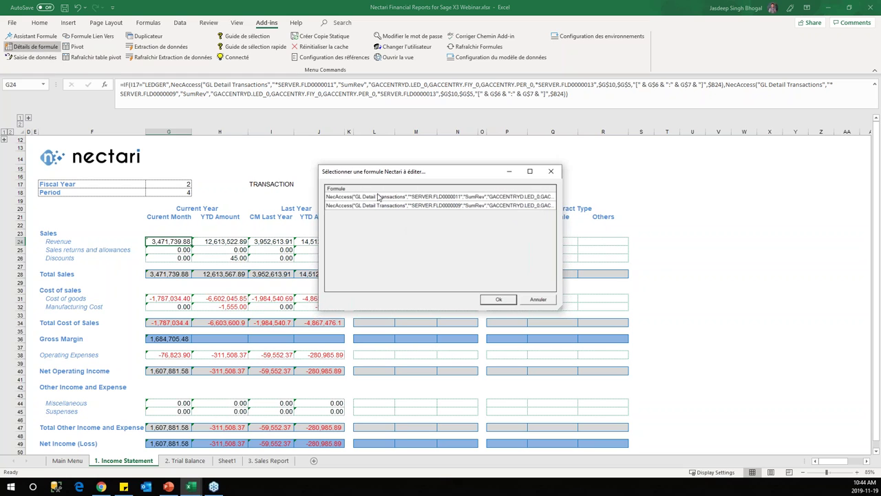
click(538, 299)
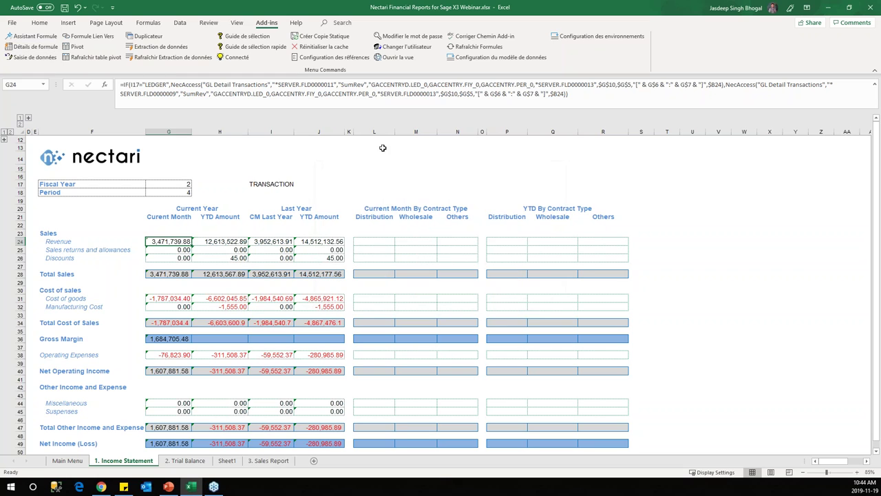
click(267, 185)
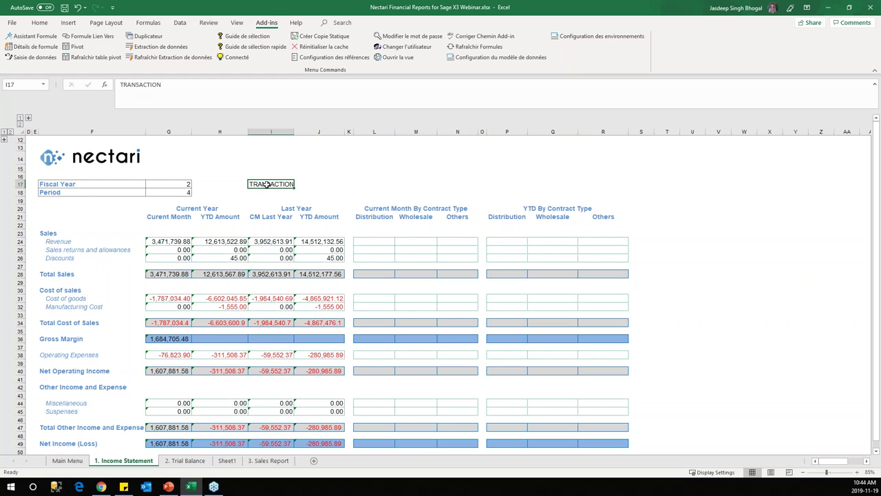
click(177, 241)
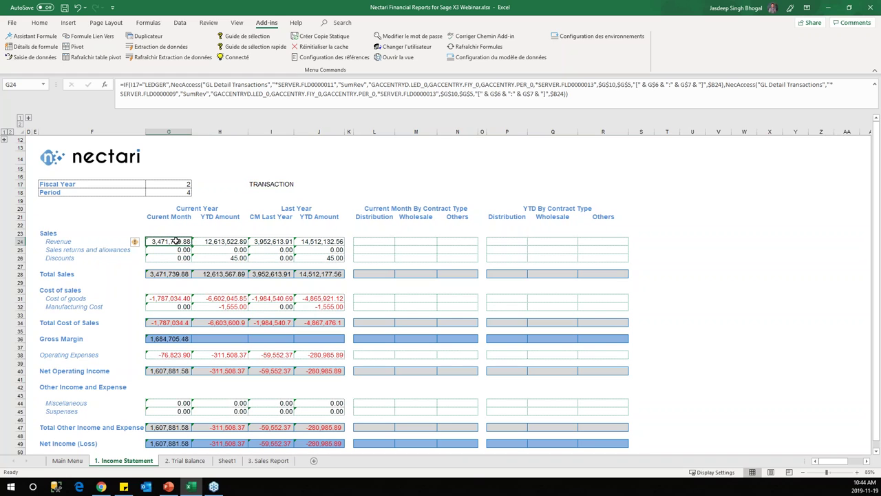
click(207, 243)
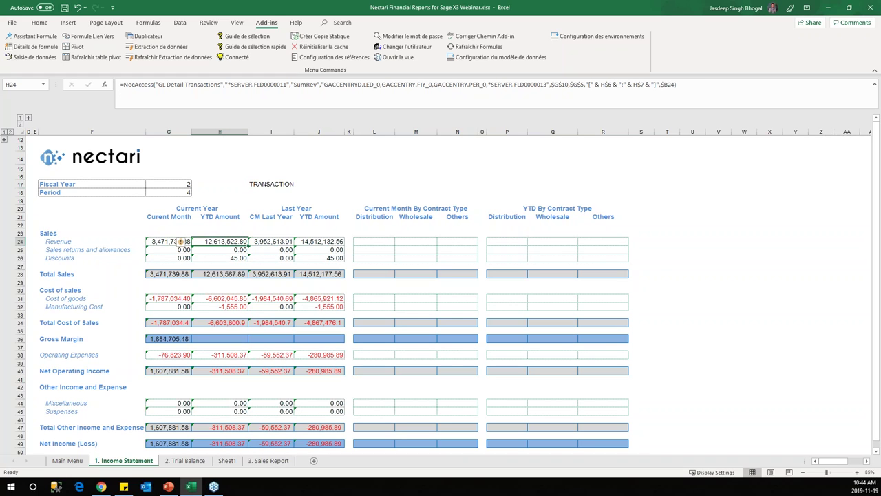
click(256, 182)
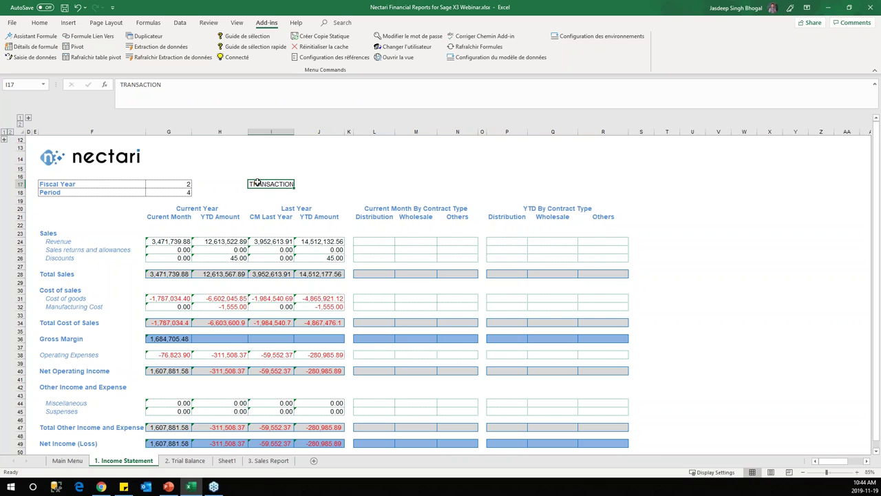
drag(178, 242, 178, 258)
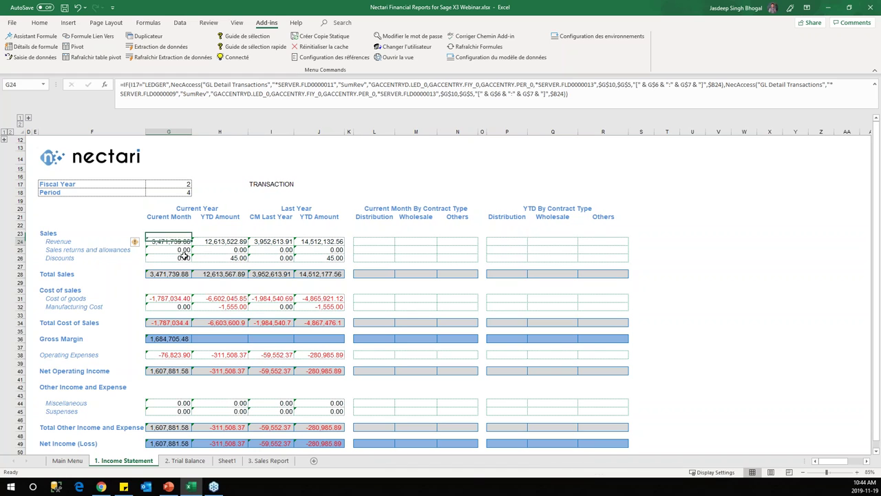
drag(238, 241, 238, 257)
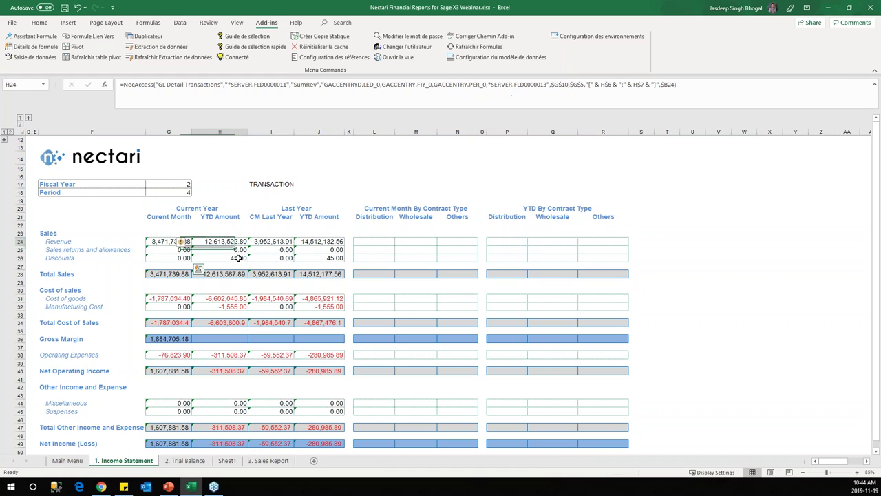
click(168, 223)
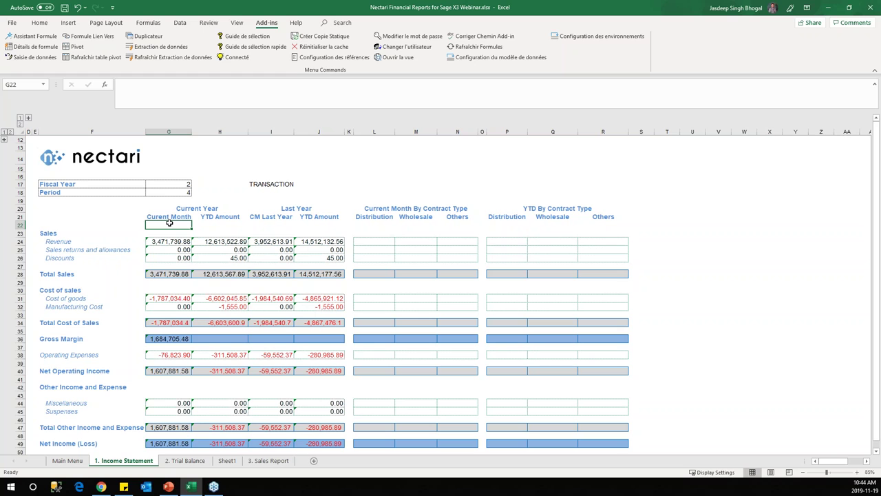
click(173, 242)
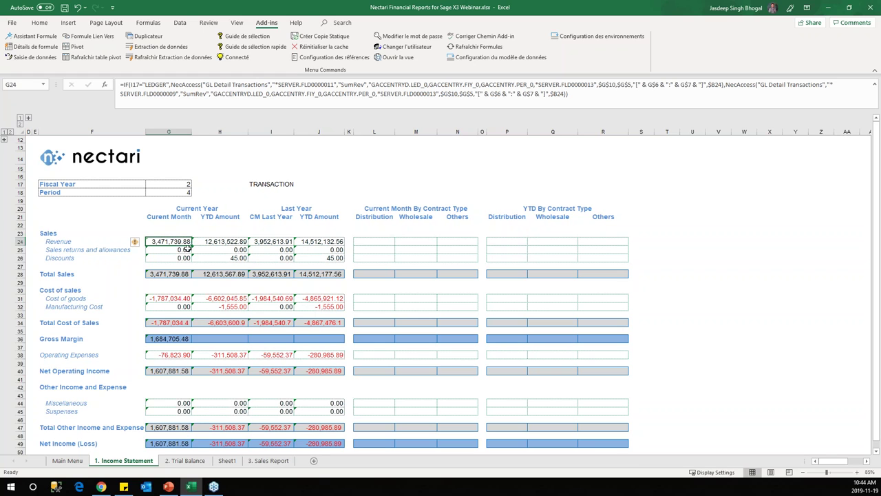
click(4, 139)
Step: Reveal the hidden Reporting Codes columns and enter 41100 in A24 beside SALES
click(28, 118)
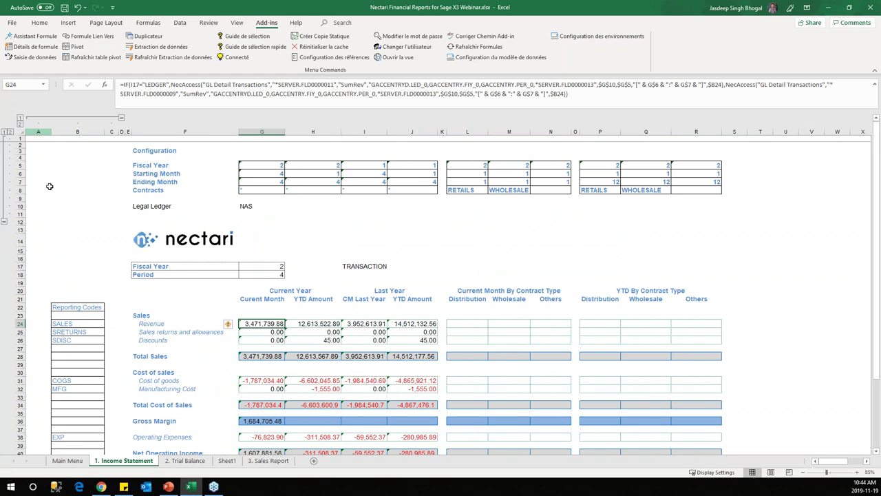
click(79, 132)
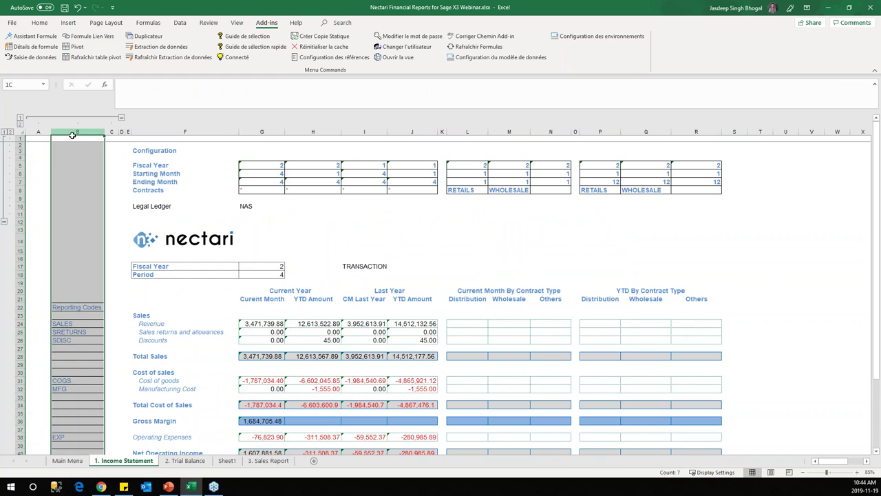
click(88, 290)
click(85, 308)
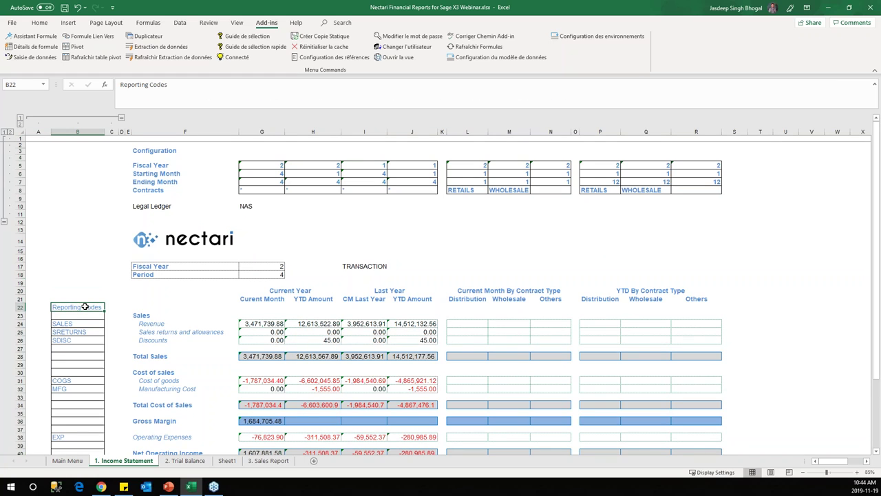
click(81, 323)
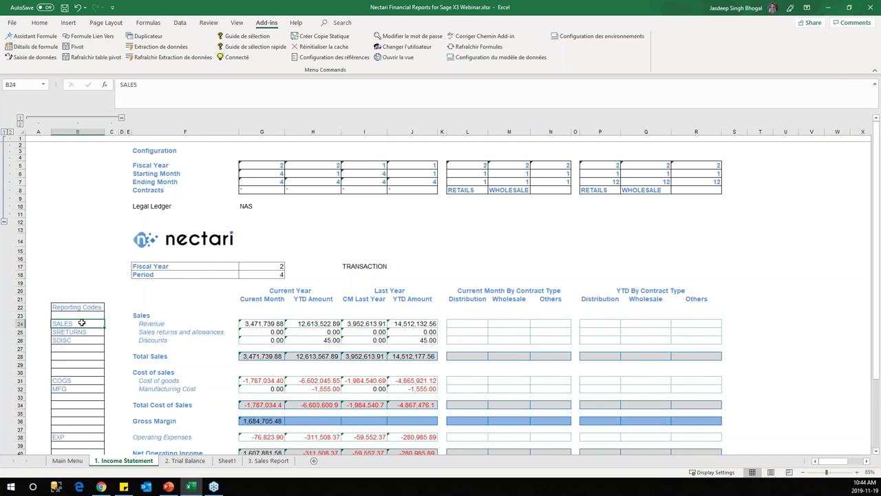
click(39, 322)
text(41100)
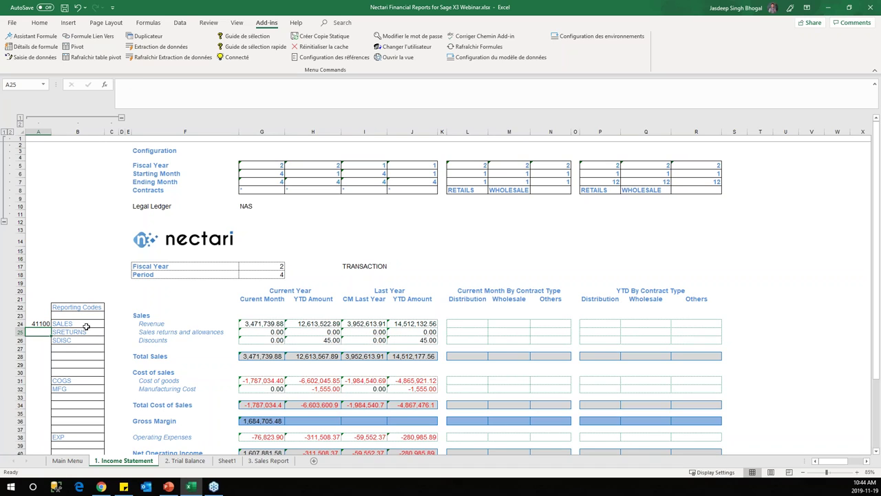
click(41, 323)
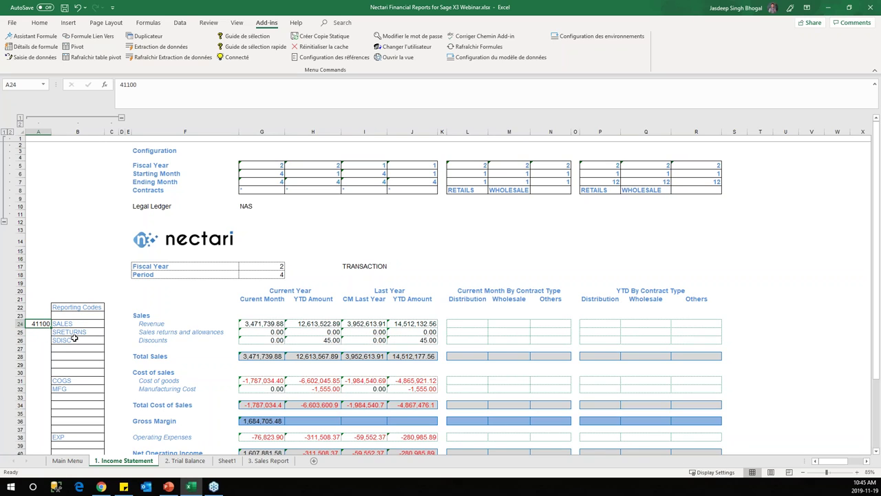
Step: Verify A24, B24 and G24, then collapse configuration rows 1–11
click(262, 322)
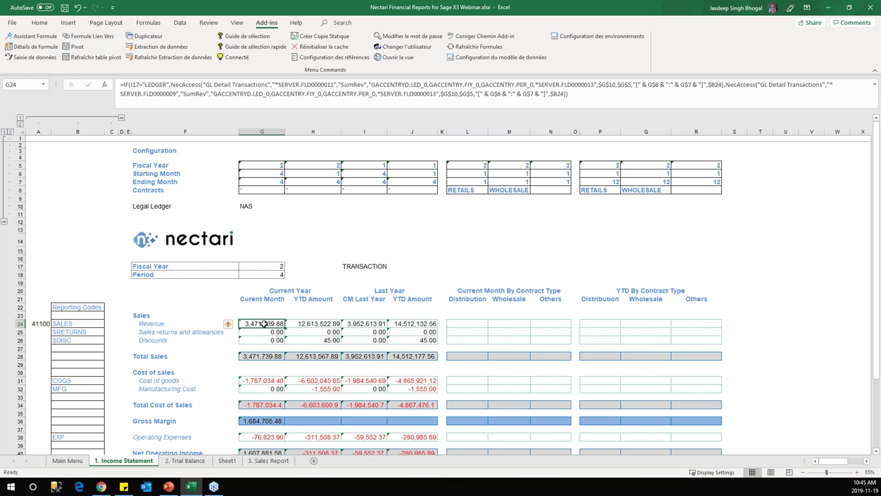
click(35, 322)
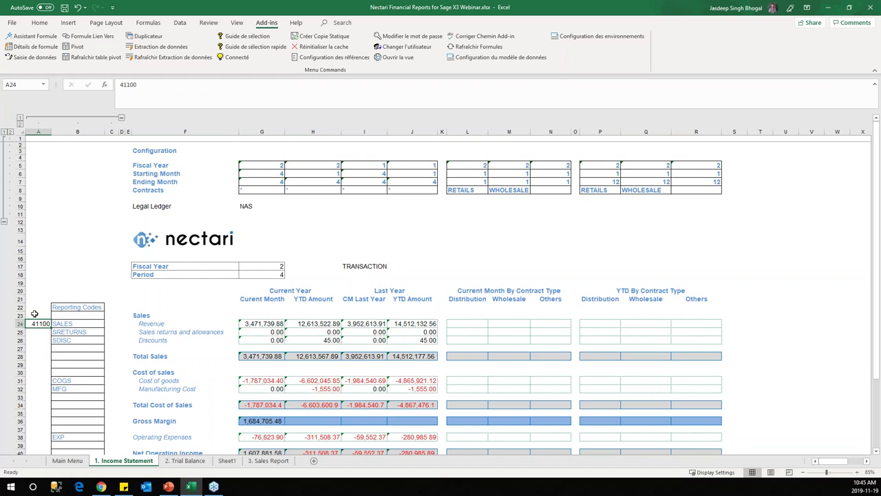
click(70, 323)
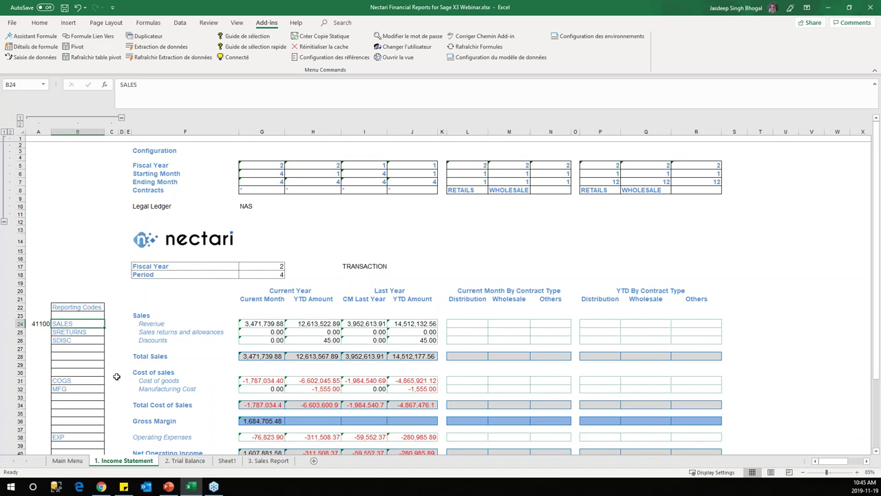
click(42, 323)
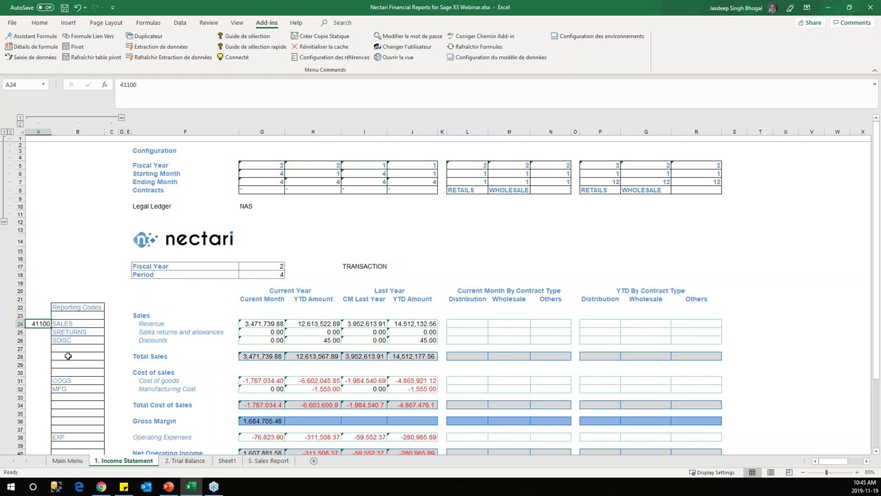
click(40, 130)
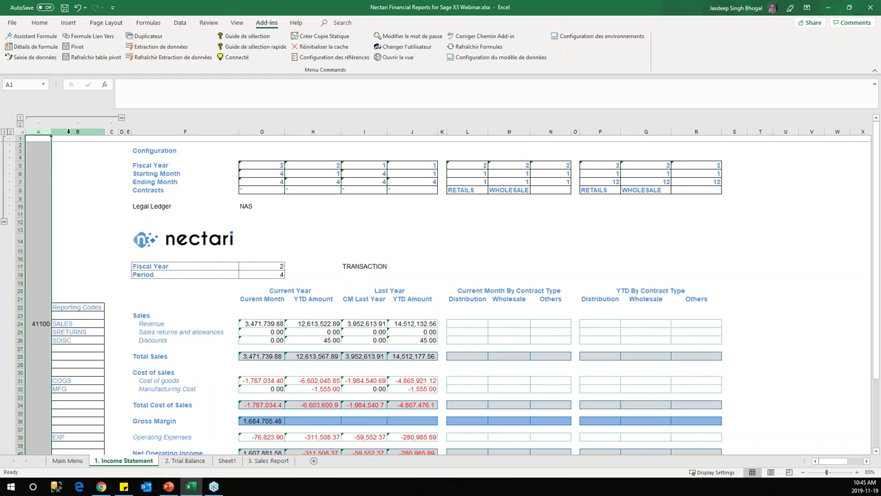
click(267, 324)
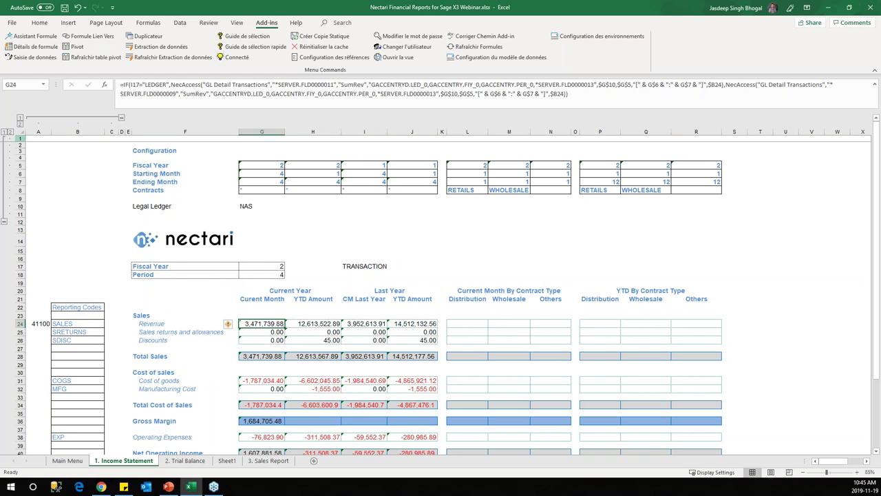
click(5, 222)
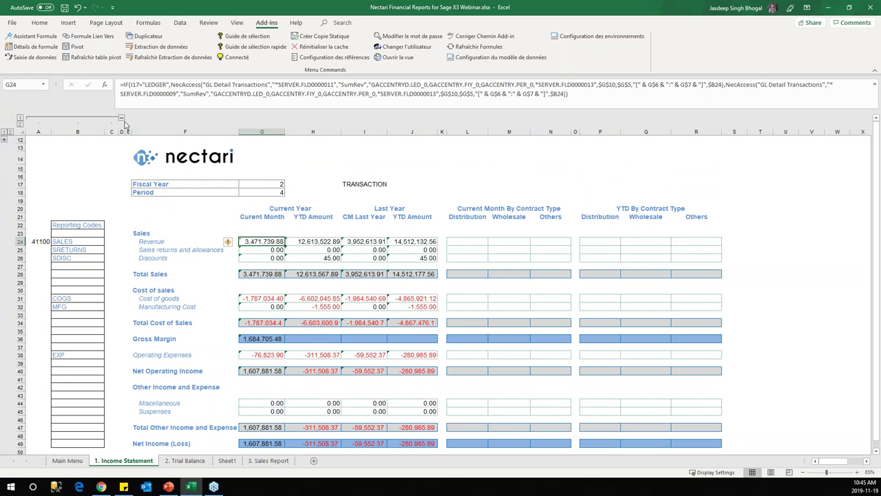
Step: Hide columns A–E, check the H24 and G31 NecAccess formulas, and list the data model views
click(121, 119)
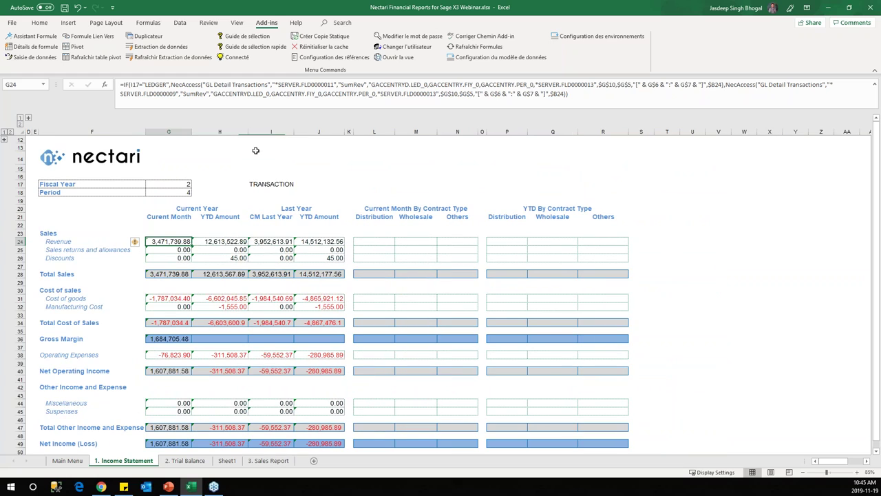
click(232, 241)
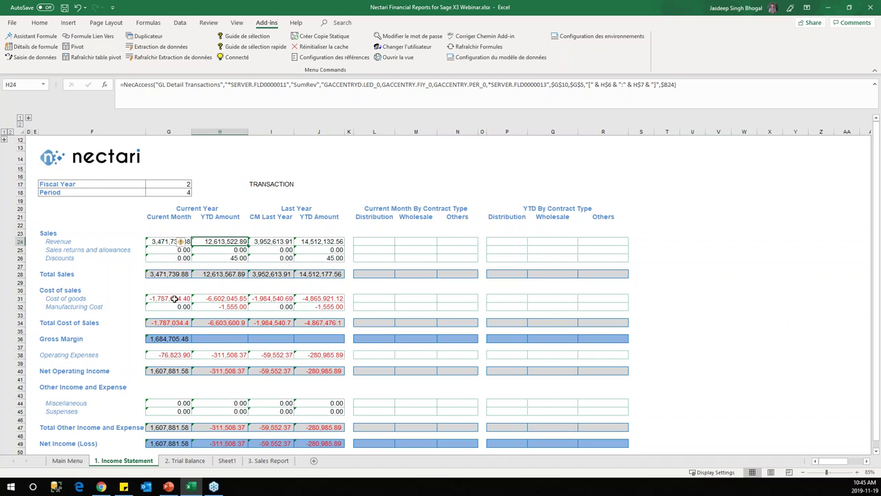
click(175, 298)
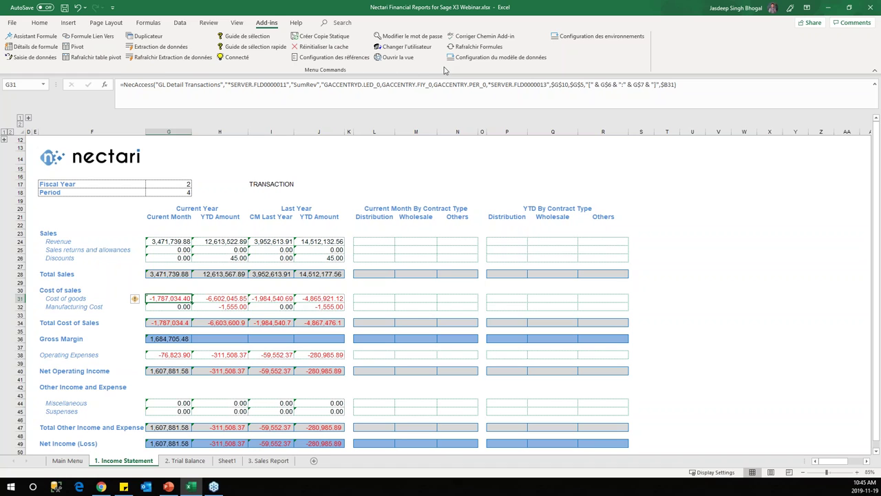
click(399, 57)
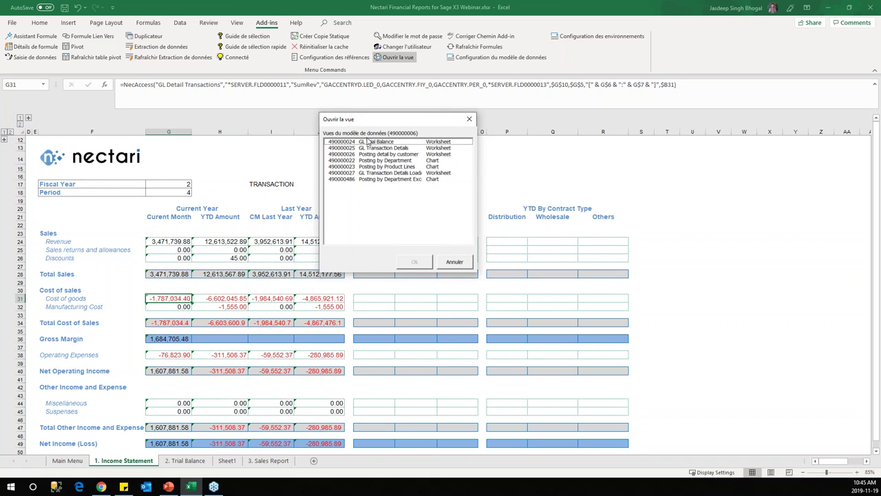
Step: Open the Posting by Department chart view from the Income Statement and maximize its Nectari window
click(406, 180)
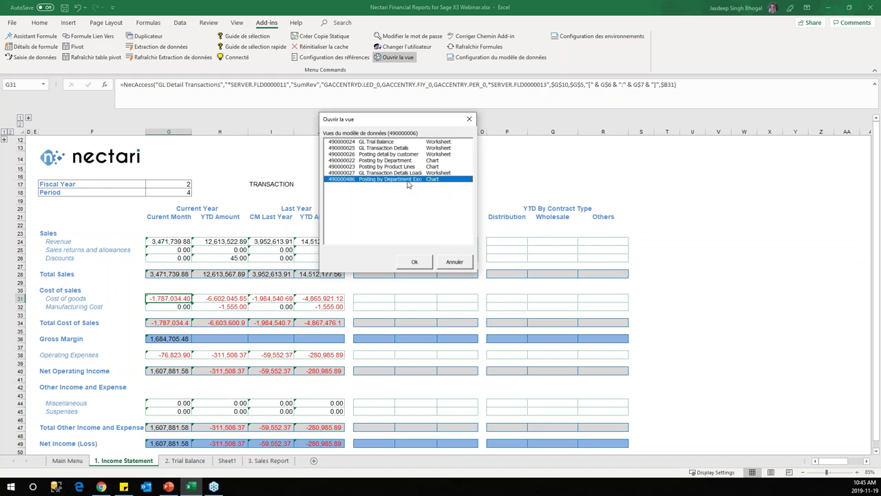
click(416, 264)
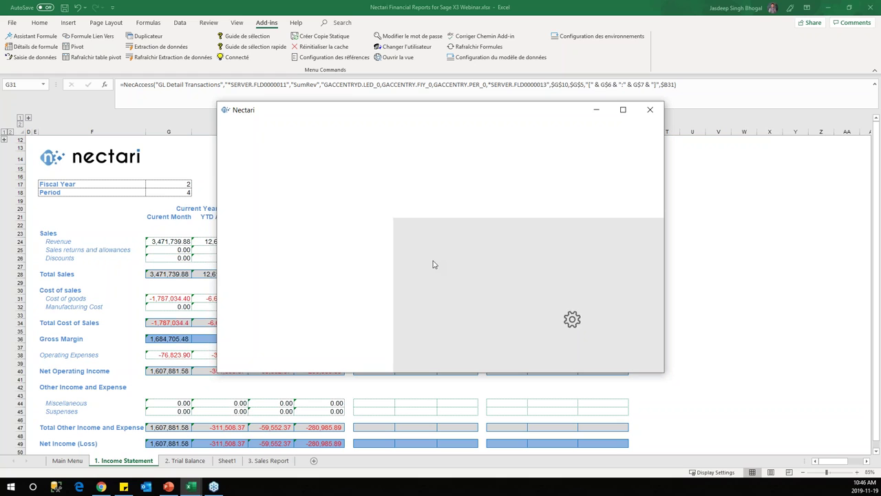
click(623, 110)
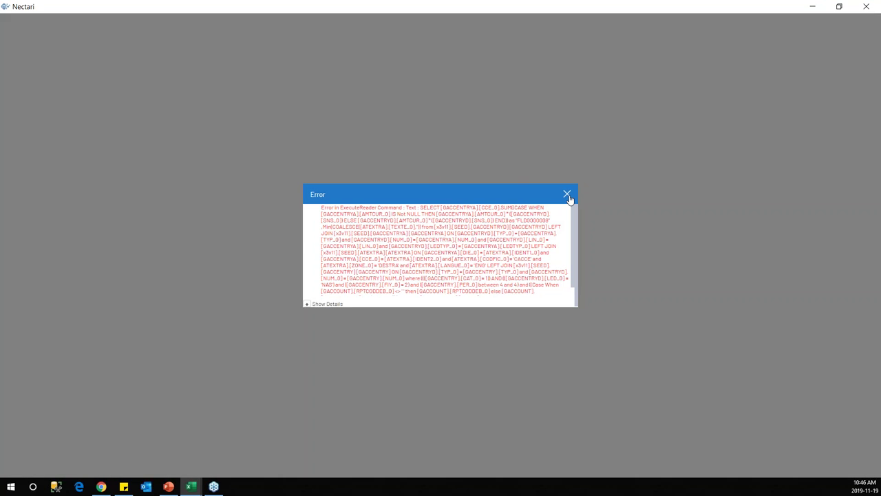
scroll(569, 207, down, 2)
Step: Dismiss the SQL error, close the empty Nectari window, and go to the 2. Trial Balance sheet
click(567, 196)
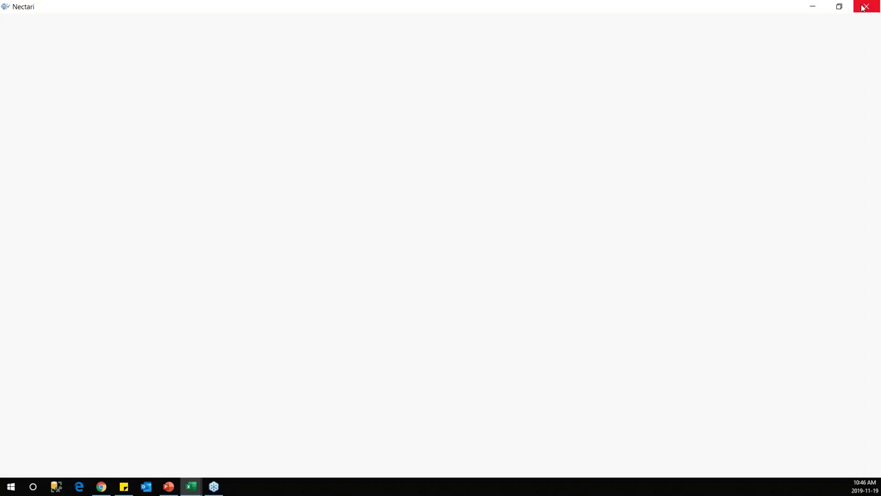
click(865, 7)
click(184, 460)
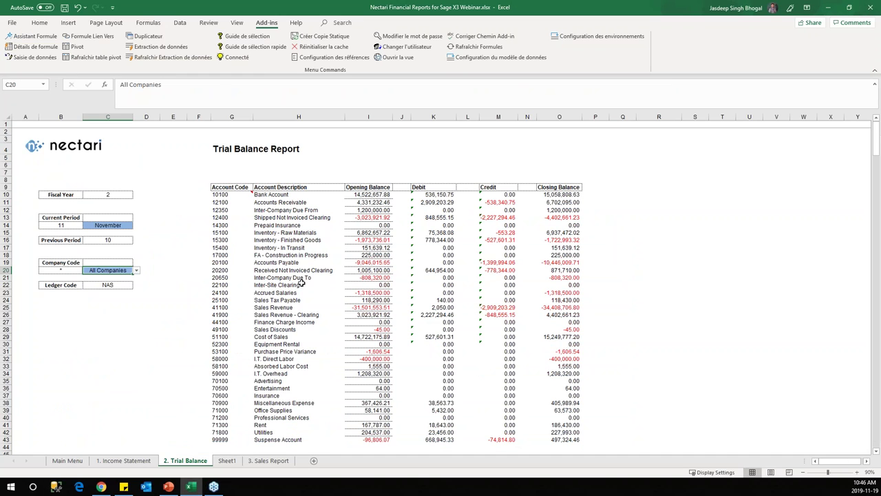
Step: From the Cost of Sales balance in I29, open the Posting by Department chart maximized
click(375, 202)
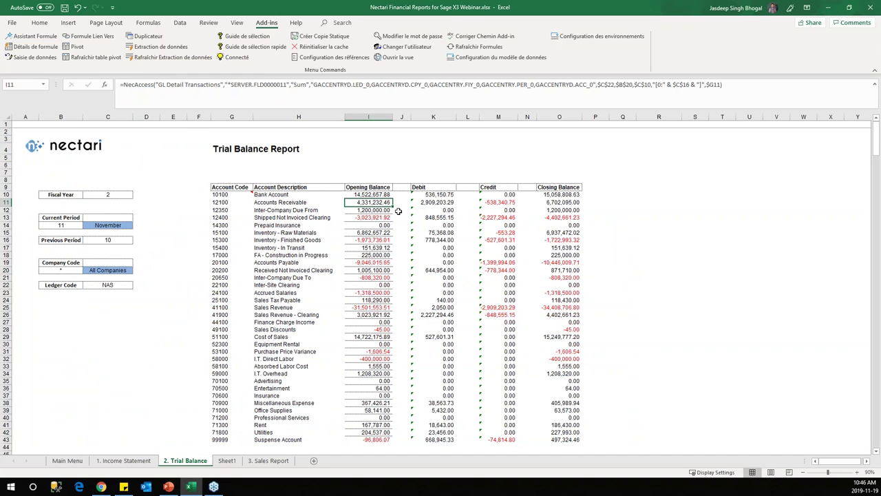
scroll(372, 293, down, 1)
scroll(334, 315, up, 1)
click(372, 336)
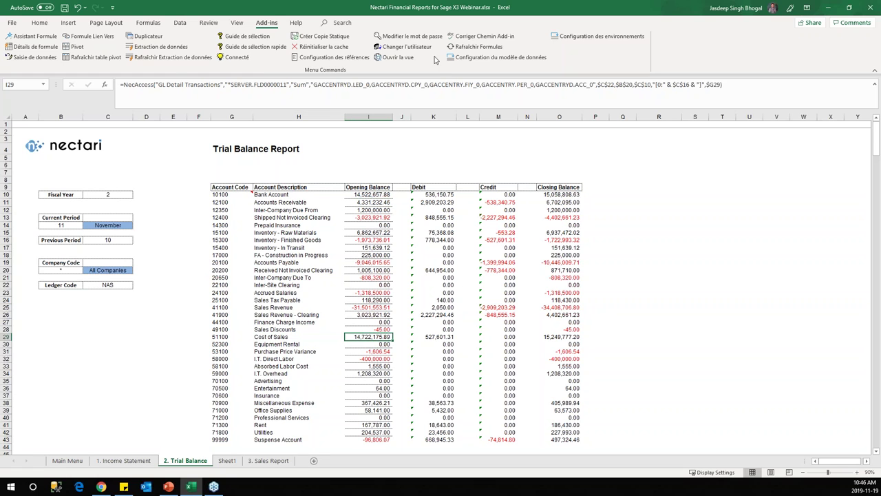
click(399, 57)
click(262, 229)
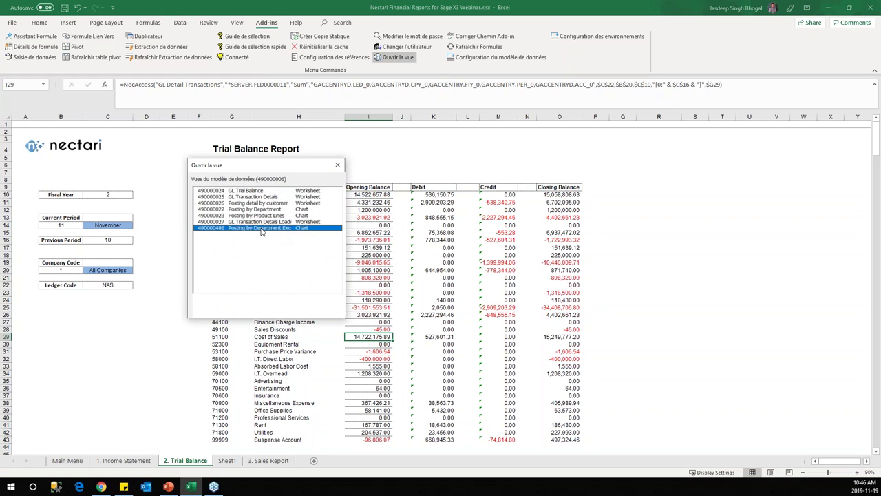
double_click(262, 230)
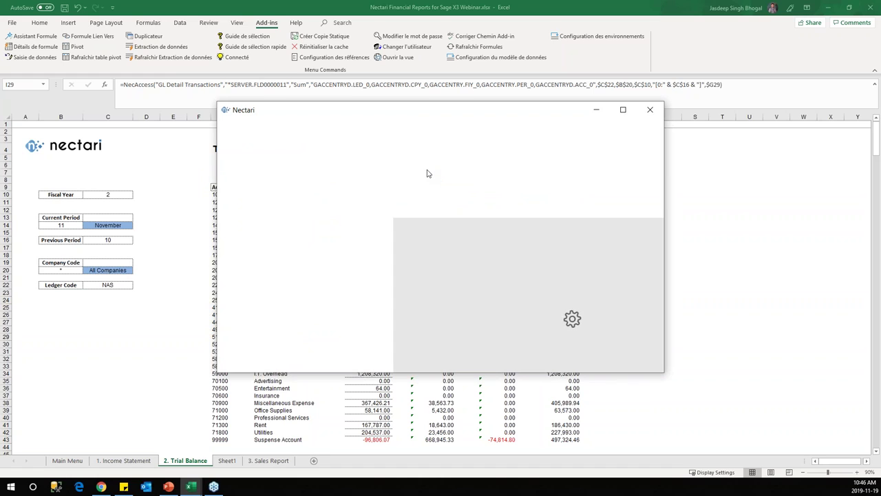
click(623, 110)
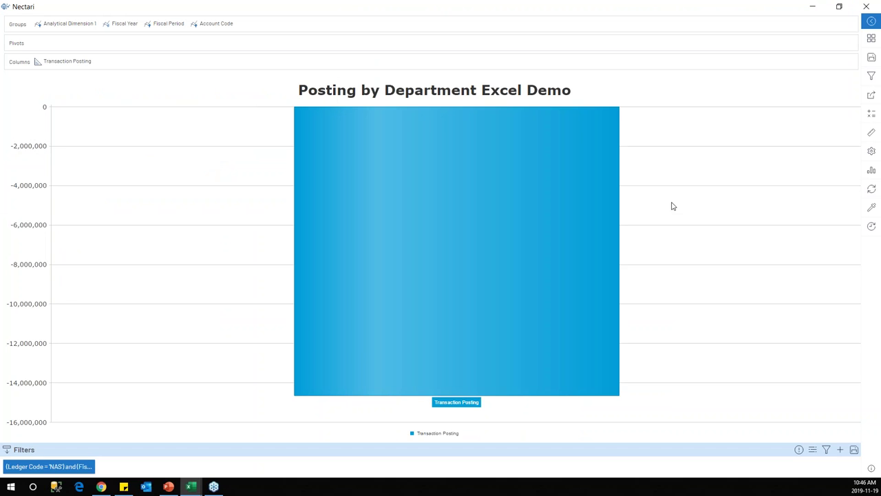
Step: Drill down through the Transaction Posting and Fiscal Year 2 bars, then put Account Code first in Groups
mouse_move(377, 288)
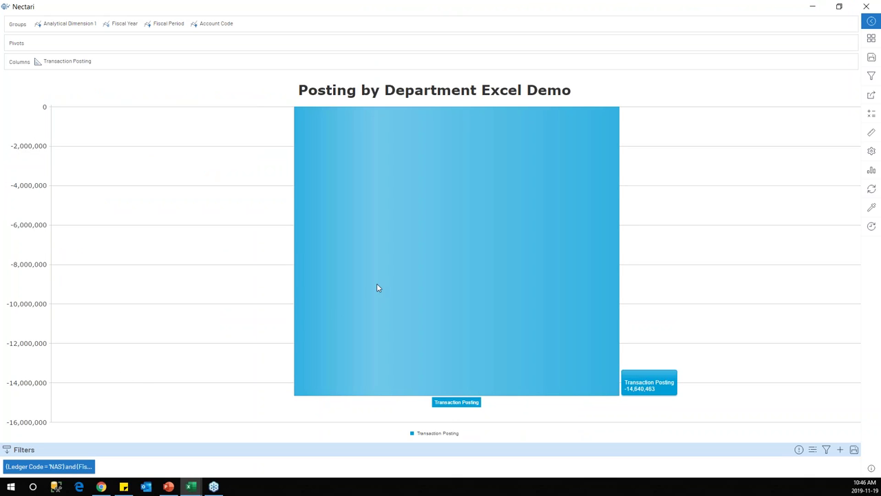
click(437, 225)
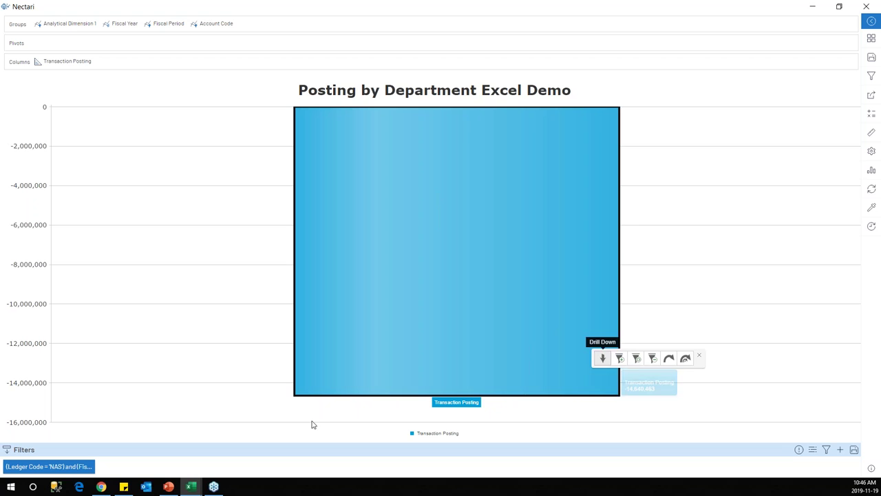
click(602, 356)
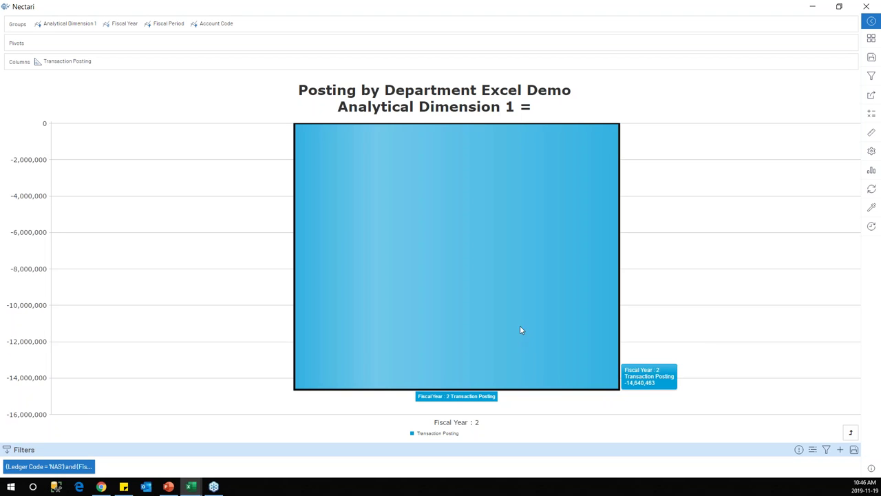
click(587, 348)
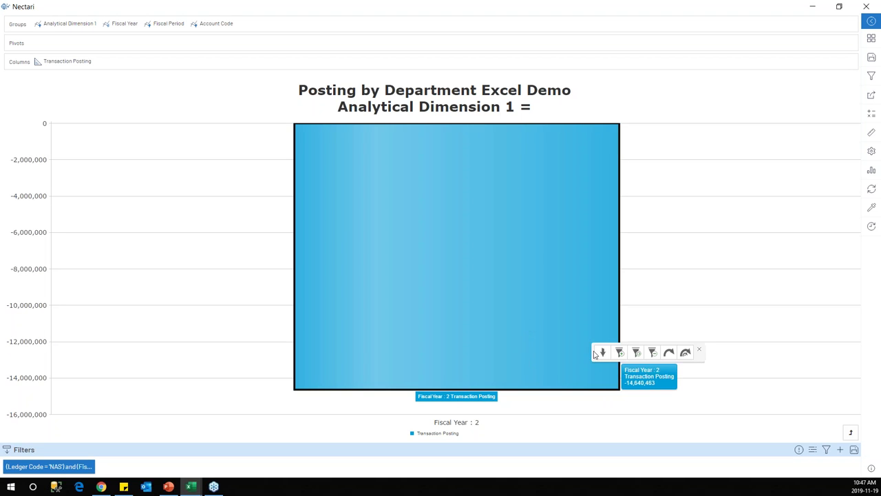
click(593, 349)
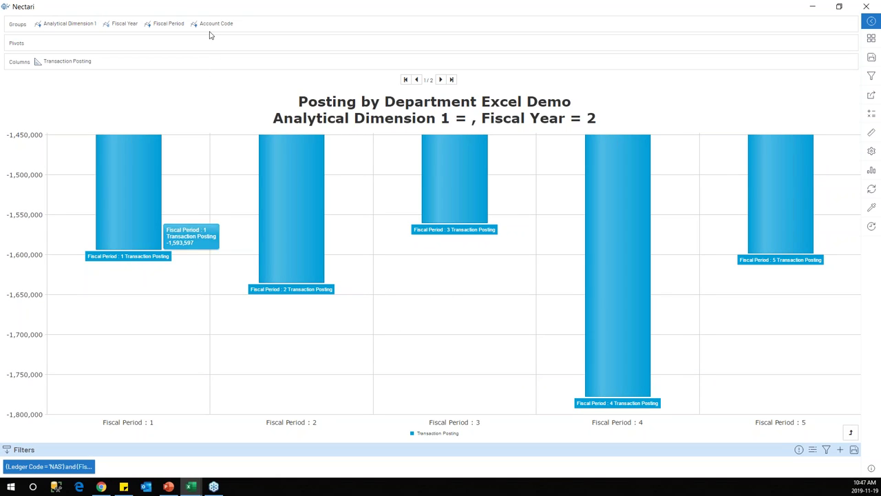
drag(214, 23, 42, 24)
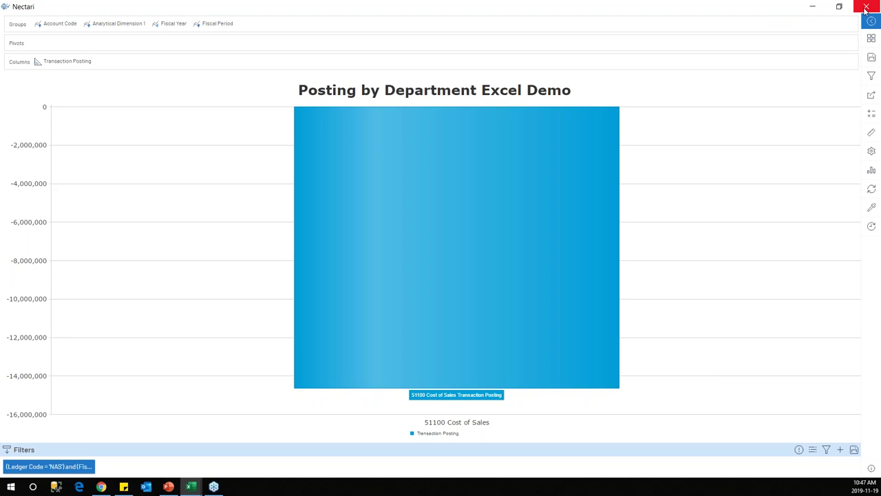
Step: Tile the Nectari chart on the right half beside Excel's Trial Balance on the left
key(super+Down)
key(super+Right)
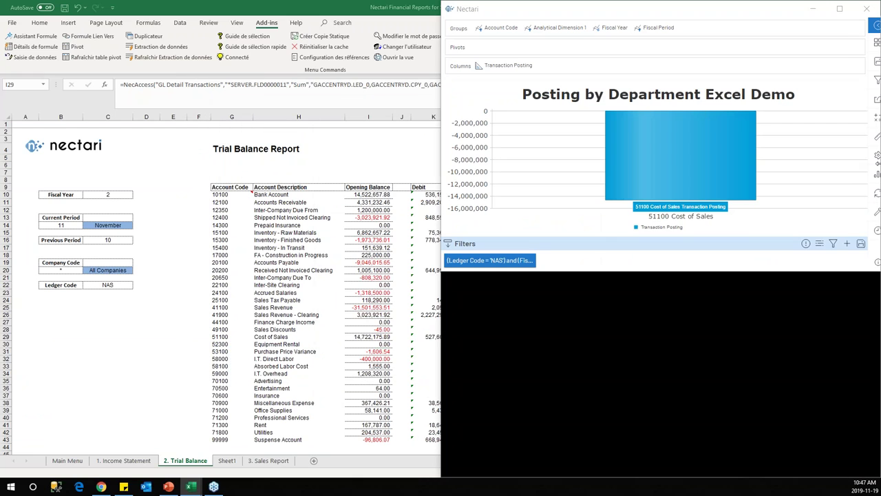
click(114, 167)
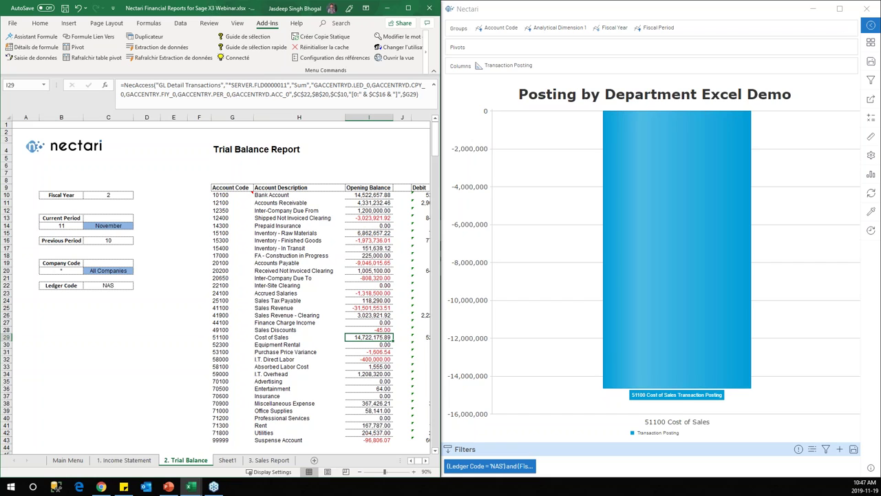
click(168, 486)
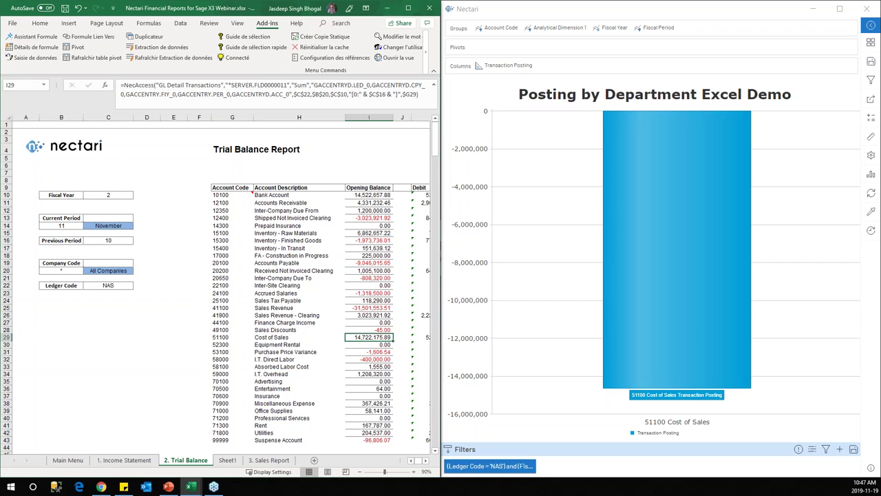